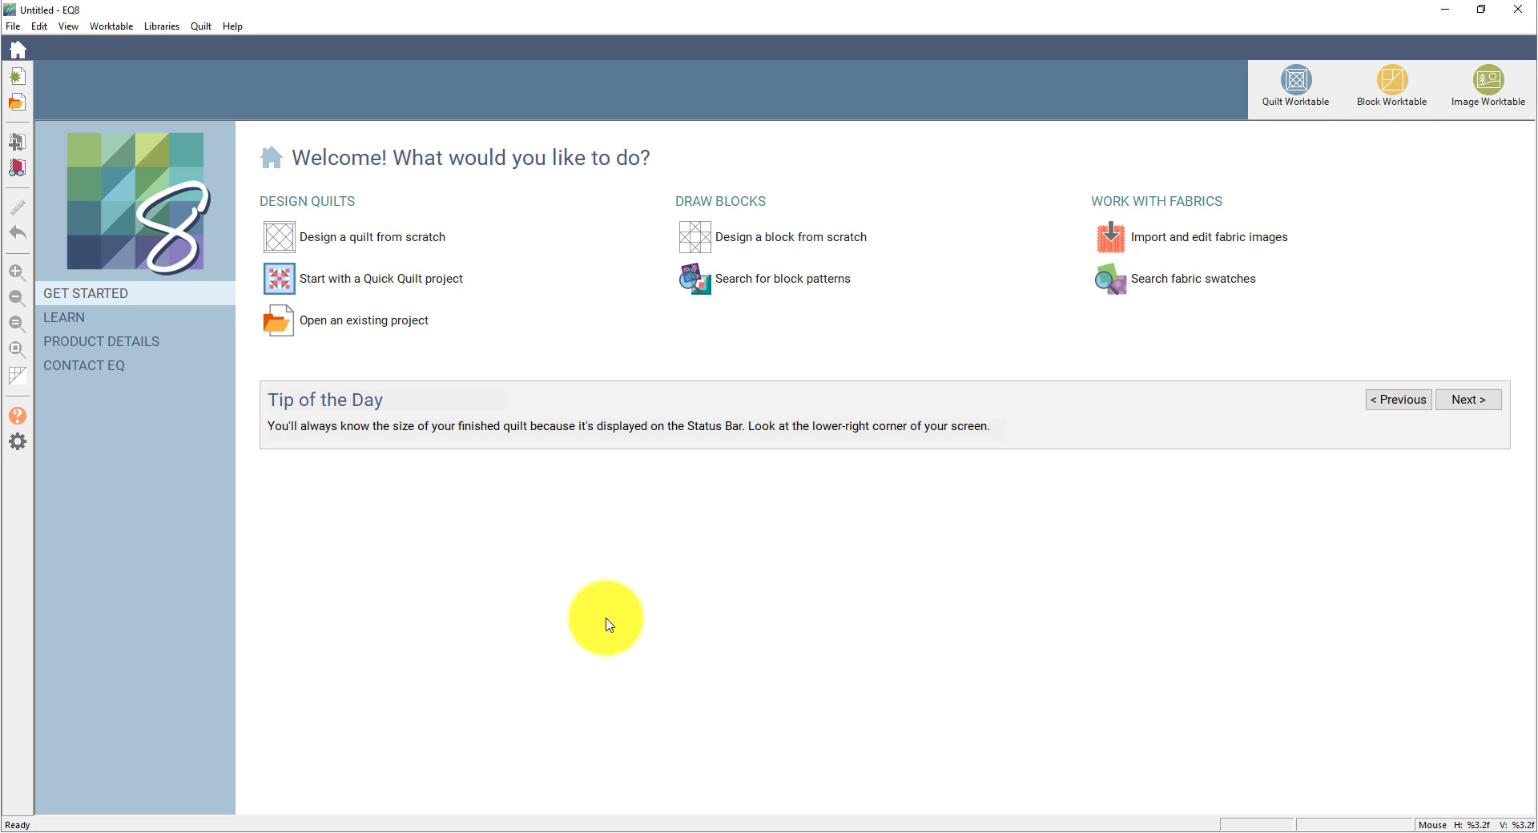
# - Start a new quilt from scratch, opening a blank 4×4 horizontal layout on the Quilt Worktable
pyautogui.click(368, 253)
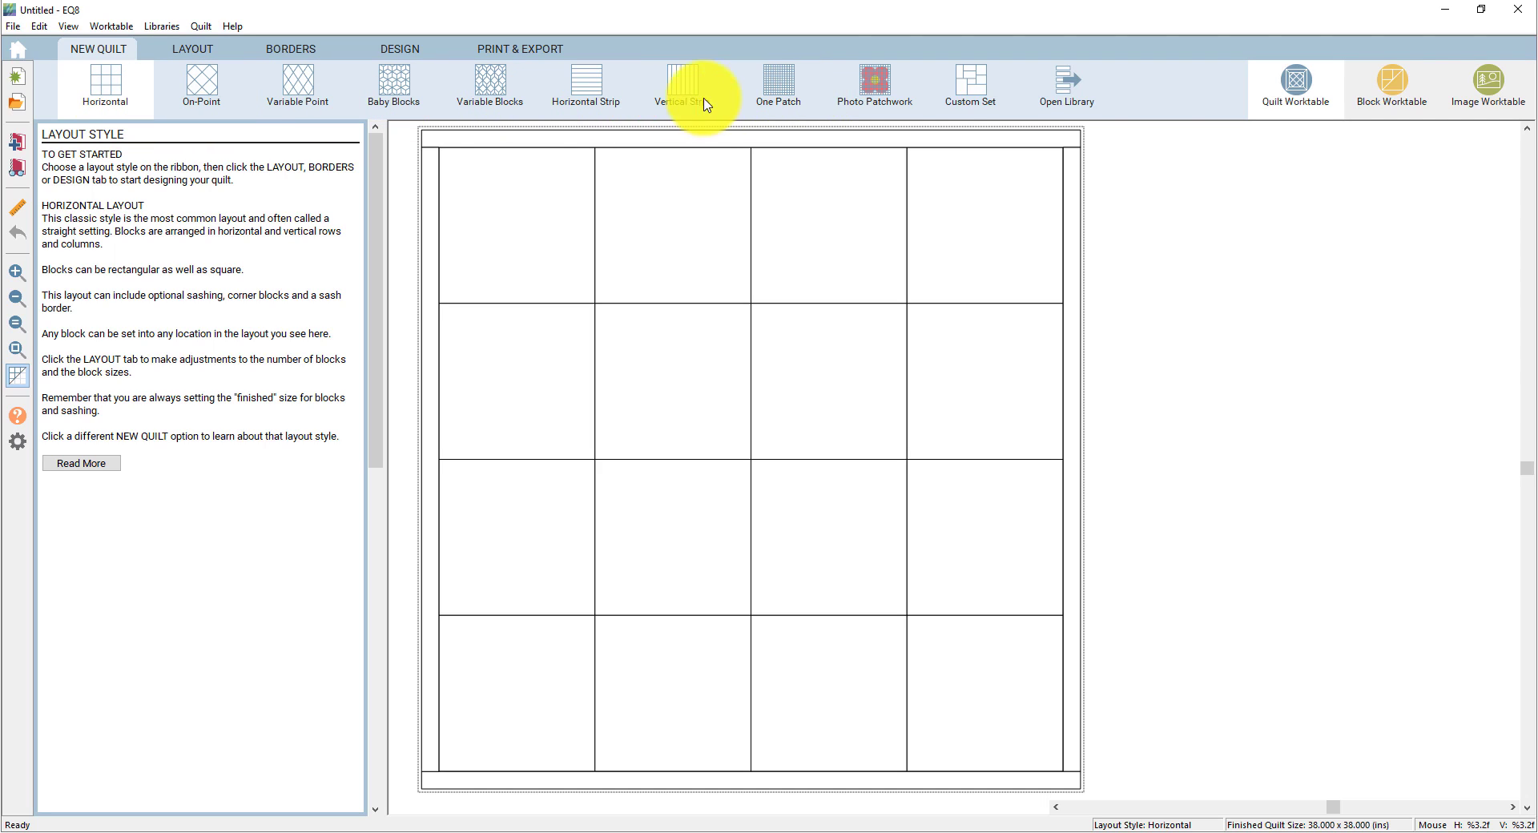
pyautogui.click(210, 105)
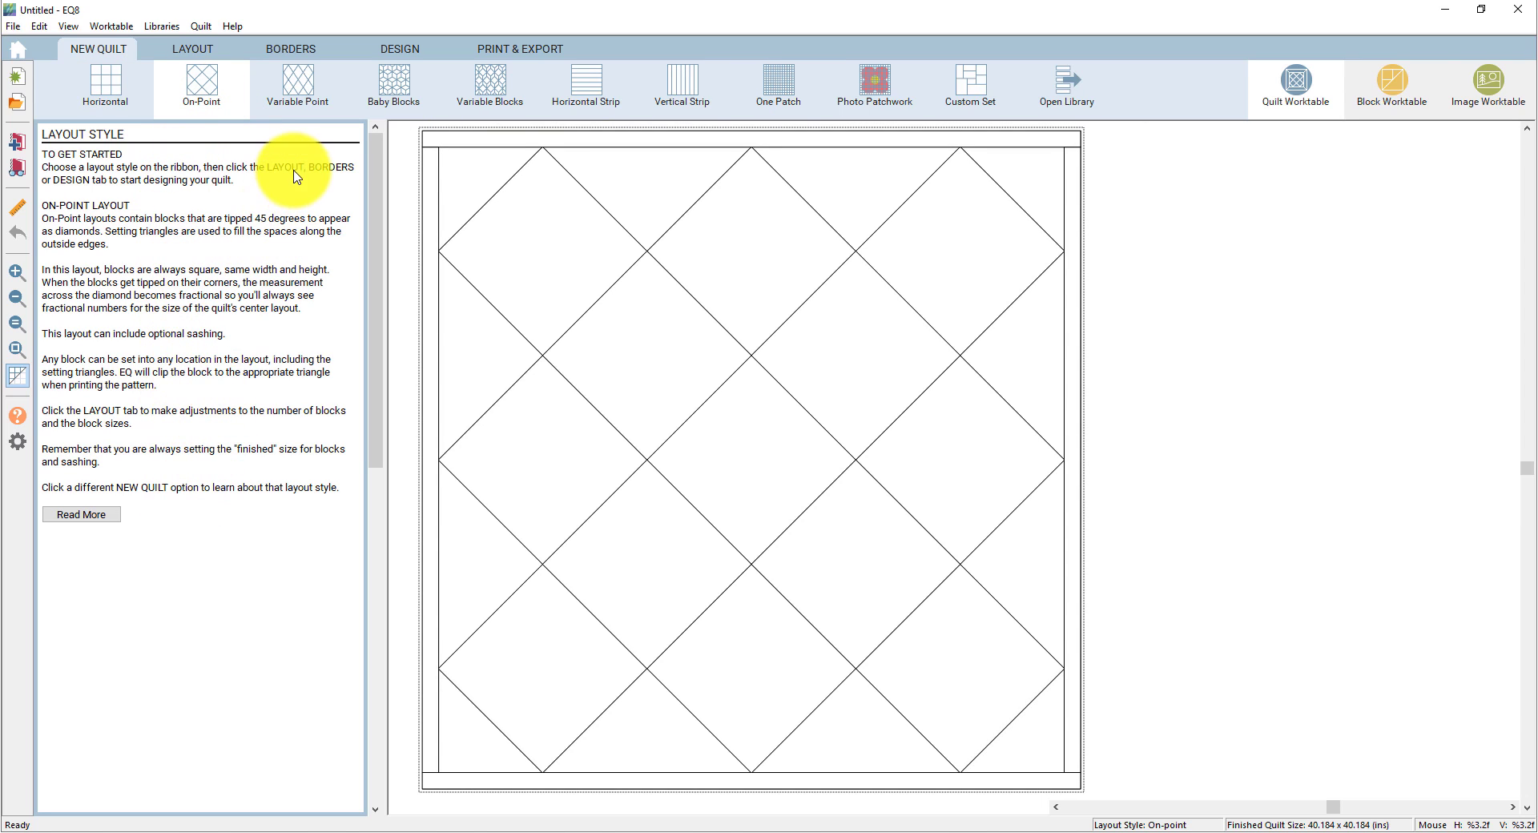
pyautogui.click(493, 85)
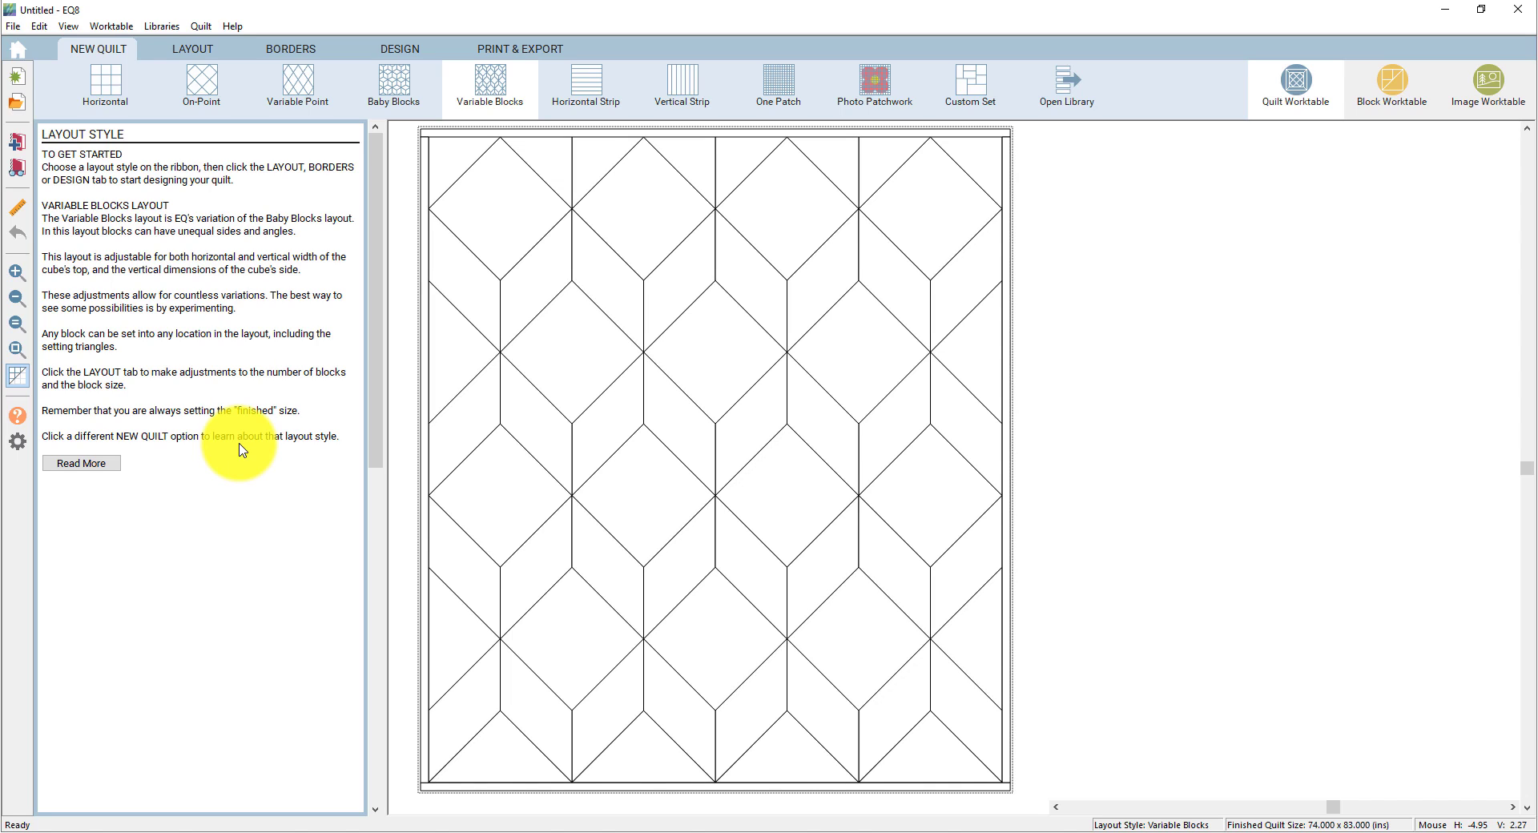
pyautogui.click(106, 97)
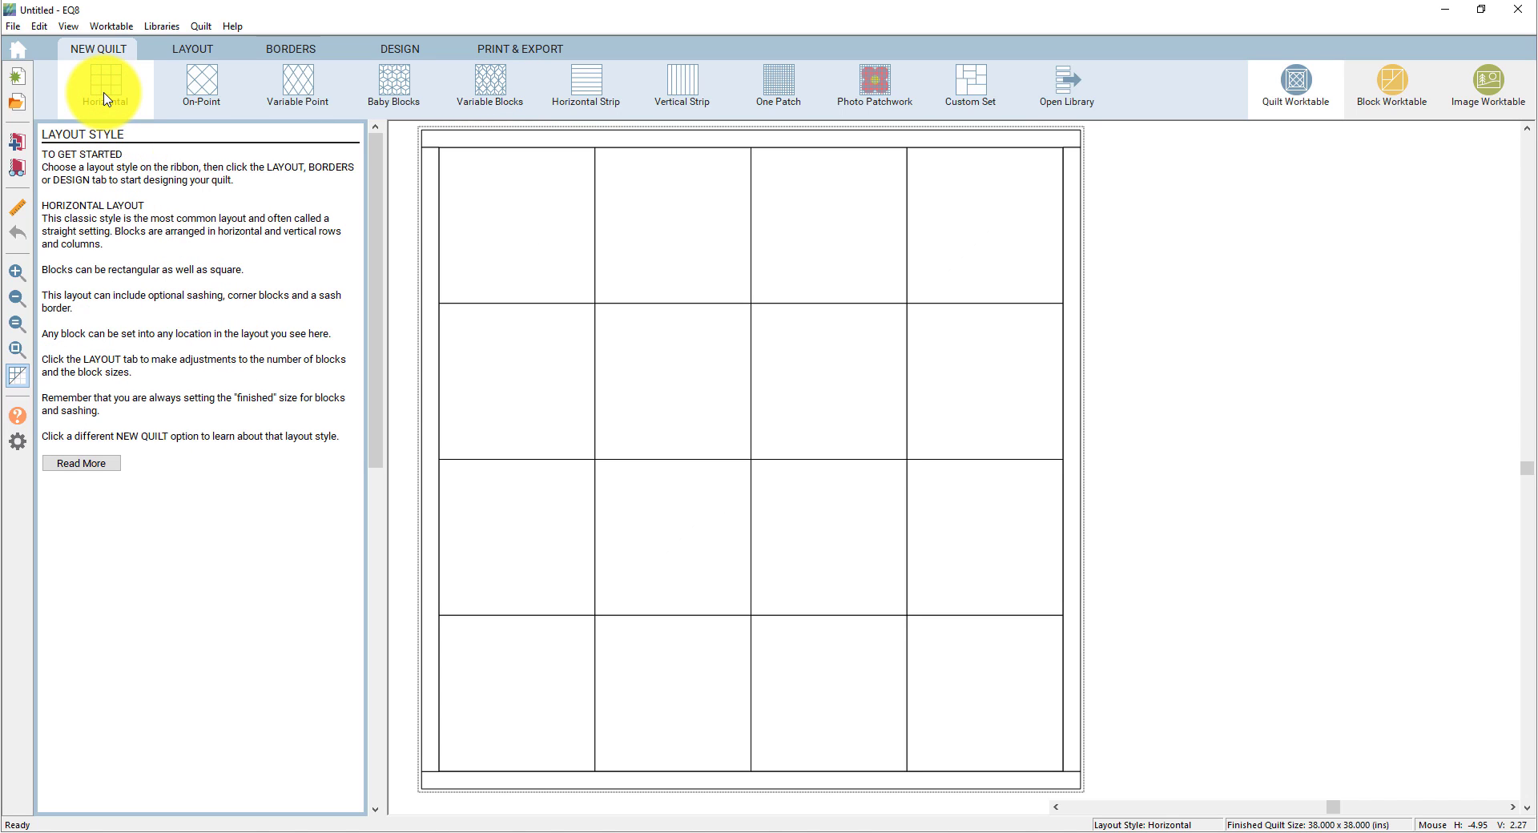
# - Set the layout to 3×3 blocks with equal width and height of 8.000 inches
pyautogui.click(197, 52)
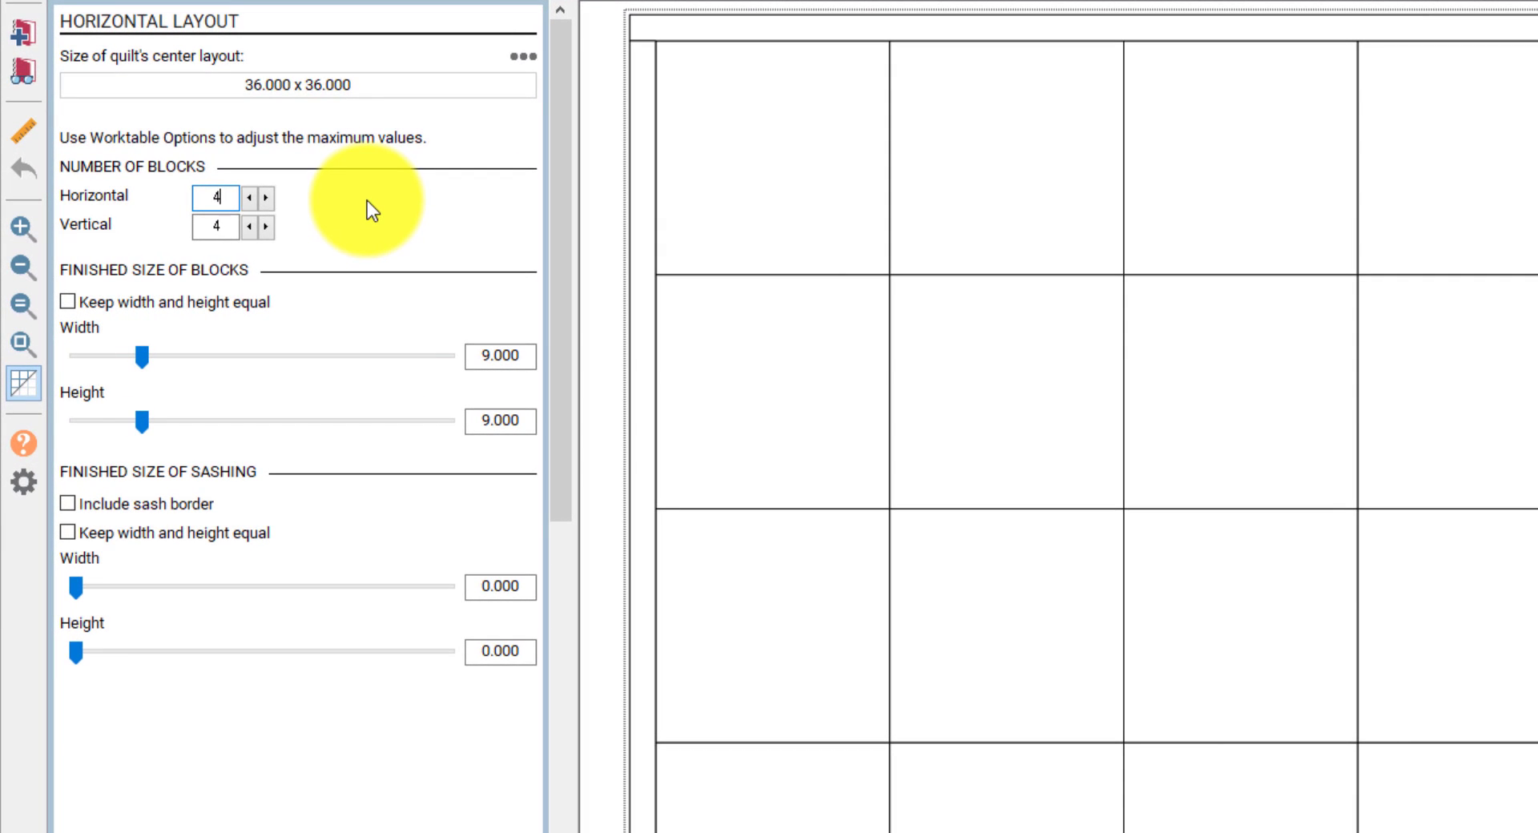
pyautogui.click(250, 198)
pyautogui.click(250, 228)
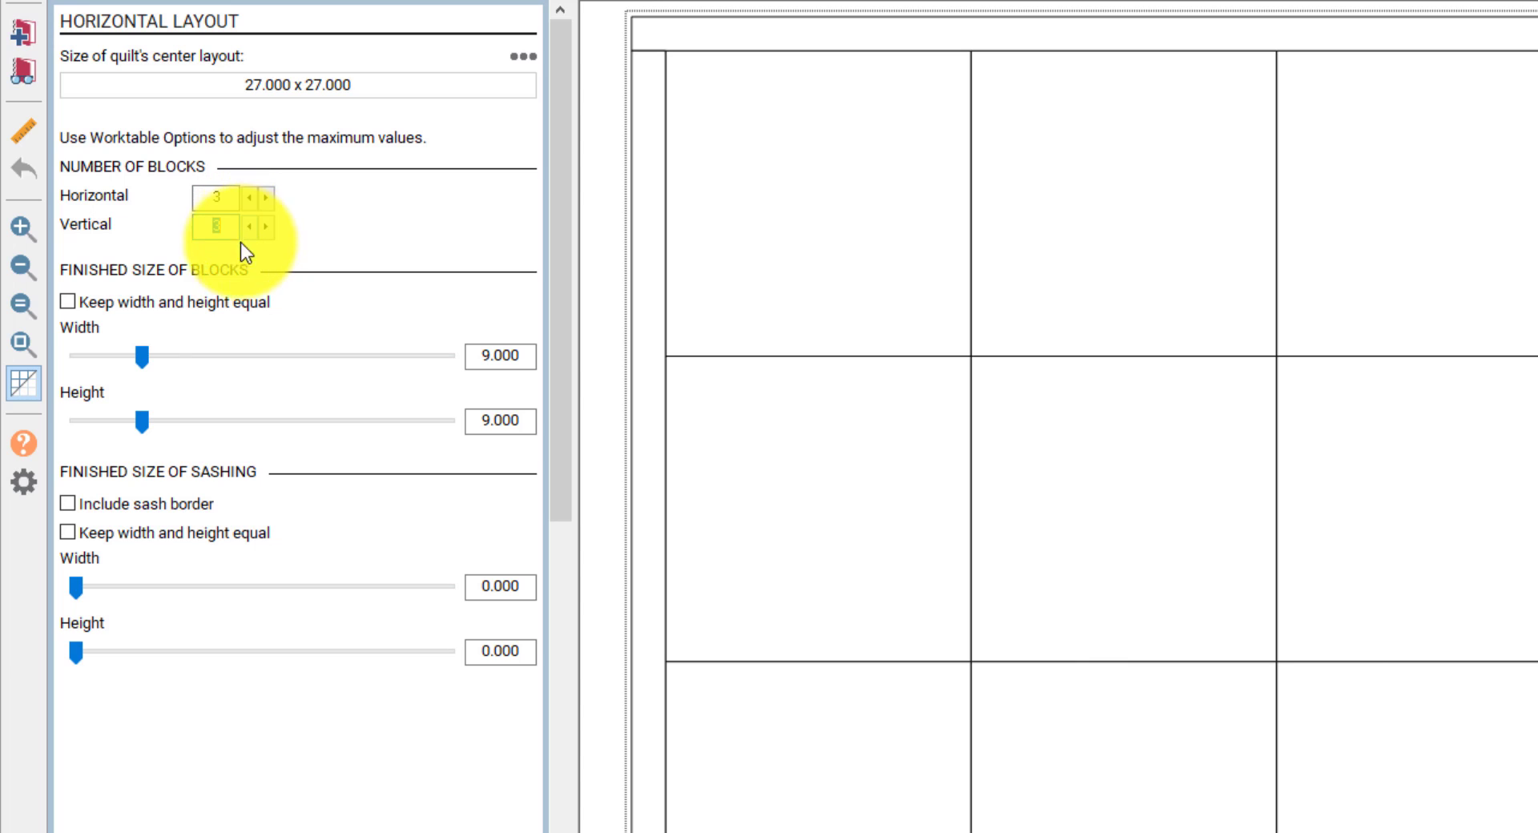
pyautogui.click(68, 302)
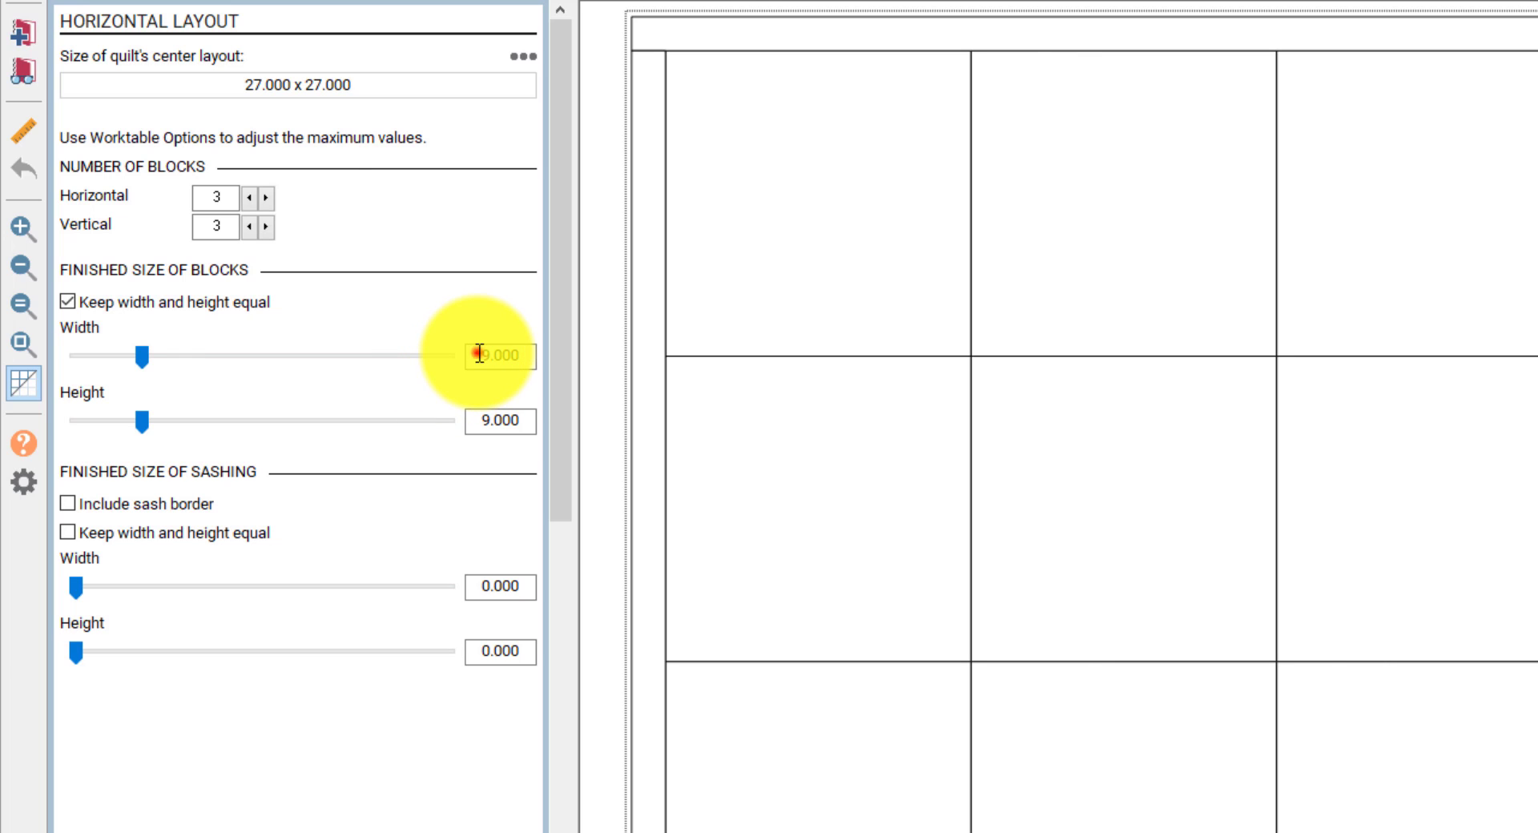
pyautogui.moveTo(479, 354); pyautogui.dragTo(536, 357)
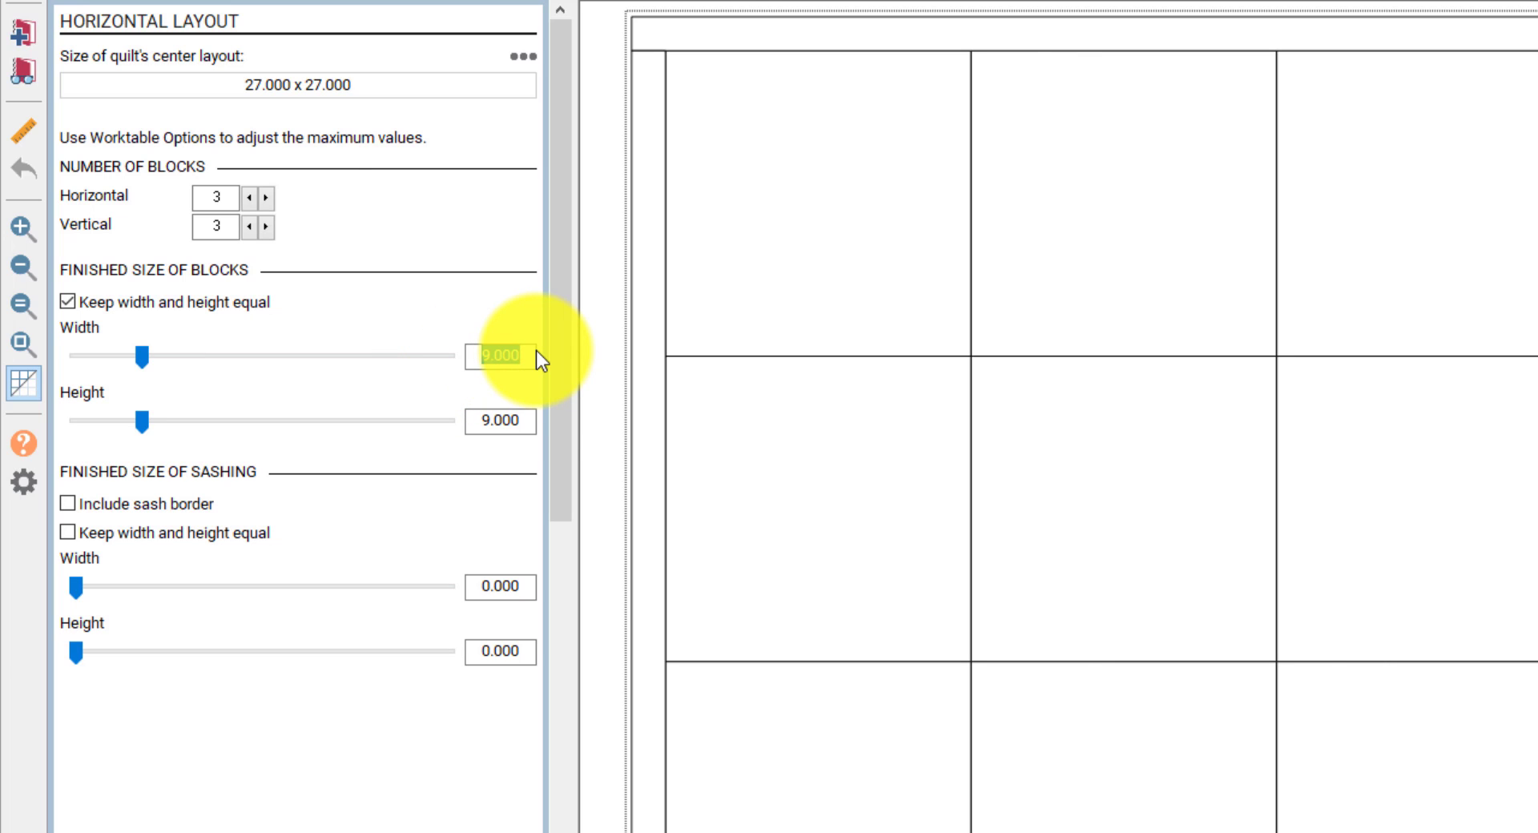
pyautogui.write('8')
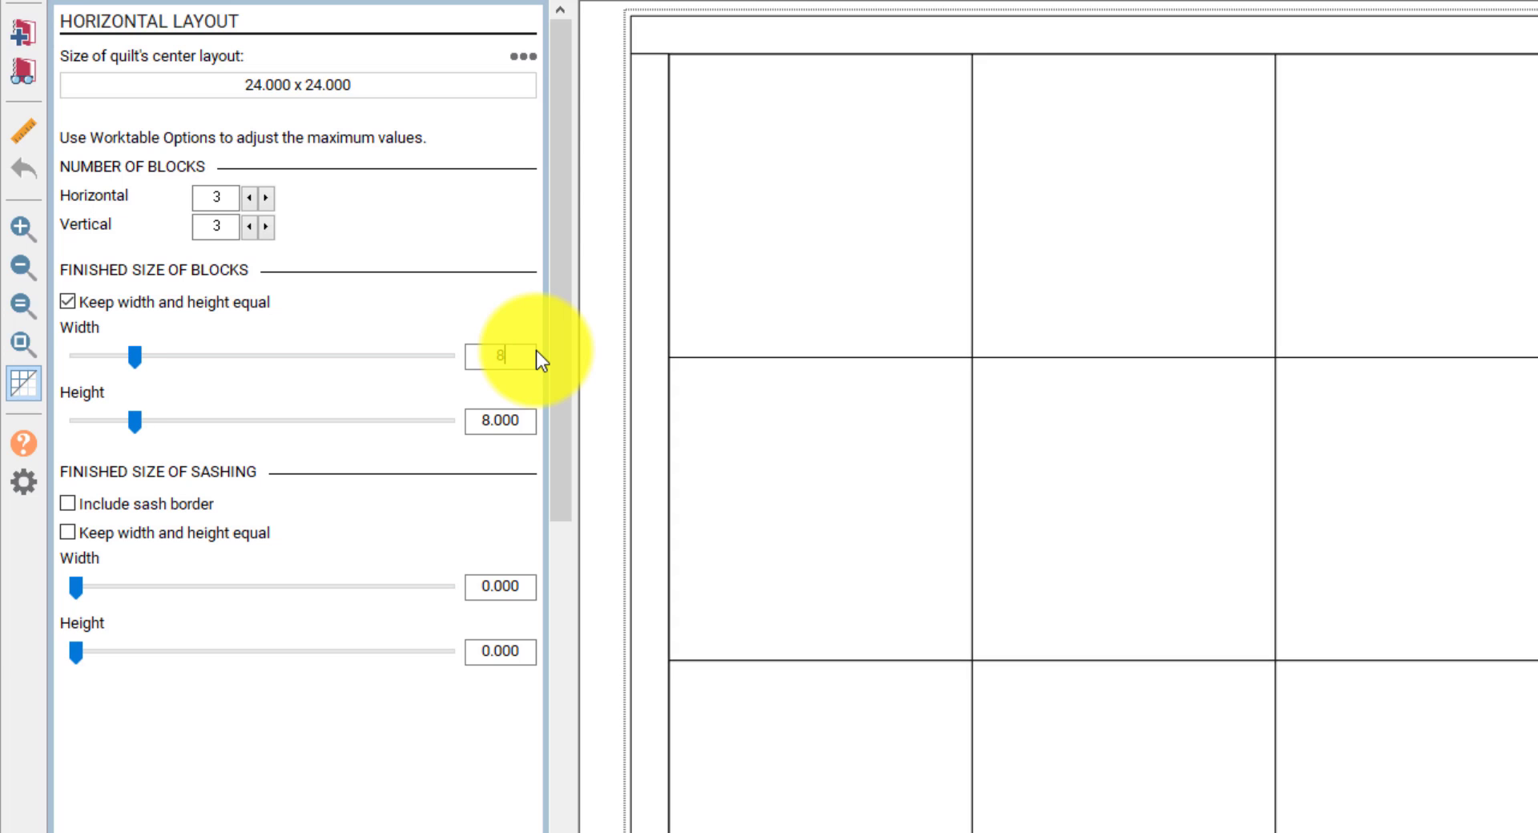
pyautogui.moveTo(133, 354)
pyautogui.mouseDown()
pyautogui.moveTo(158, 358)
pyautogui.moveTo(132, 360)
pyautogui.mouseUp()
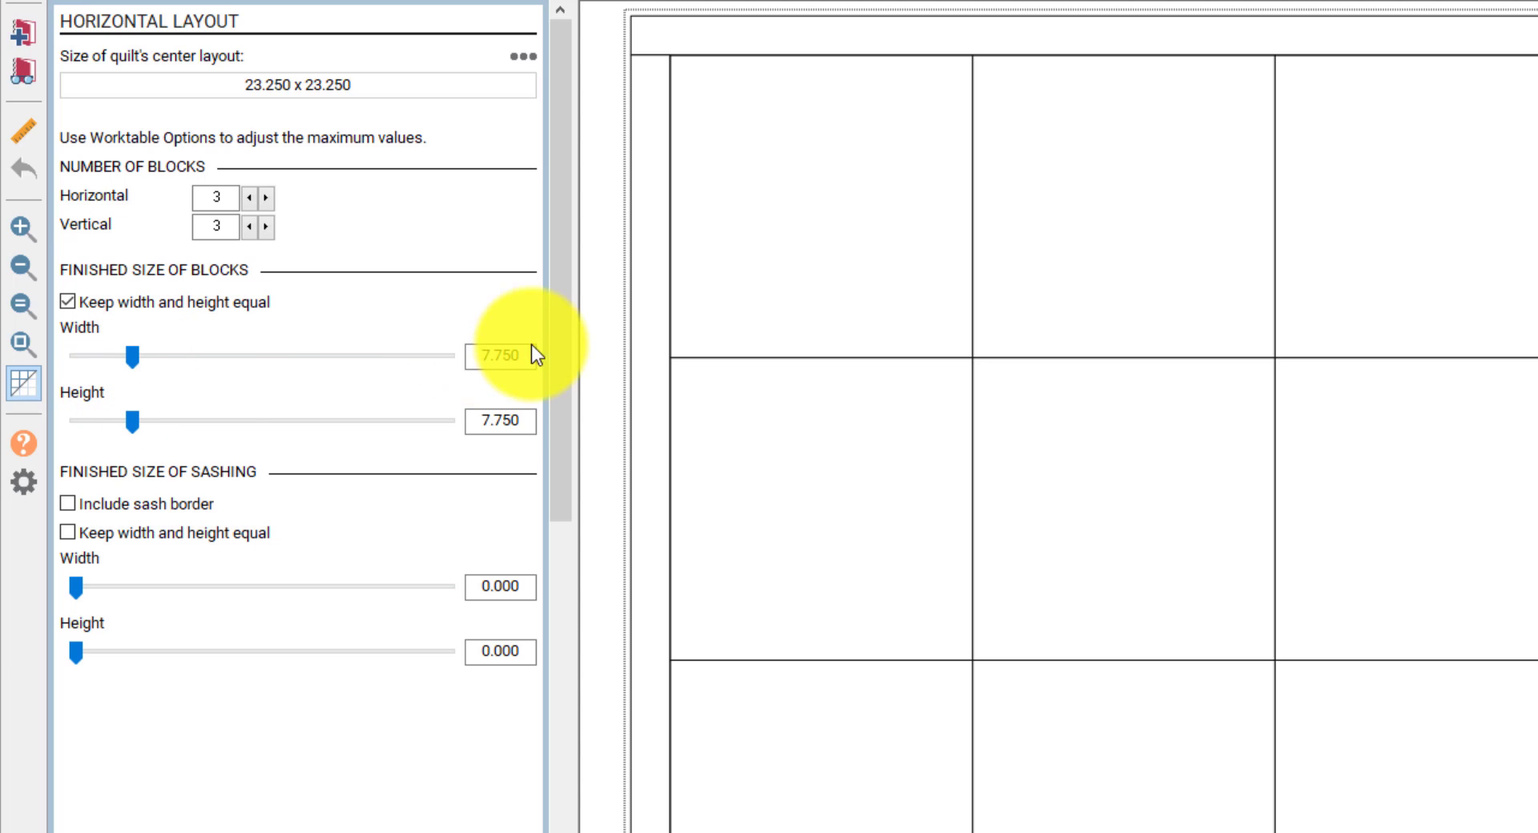
pyautogui.click(175, 358)
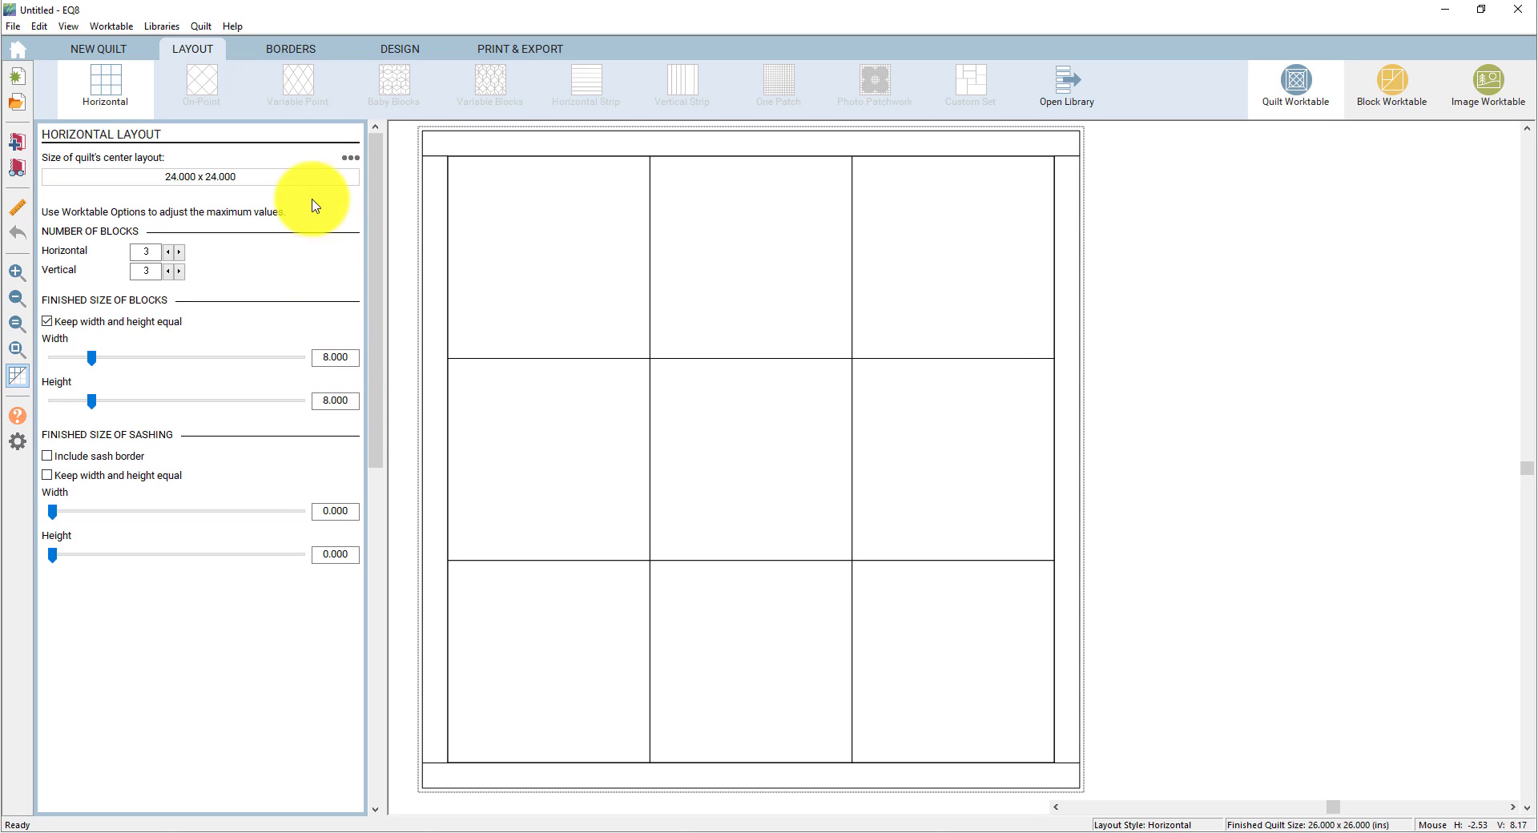
# - Narrow the first border to 0.750 inch on all sides and add a second border
pyautogui.click(291, 49)
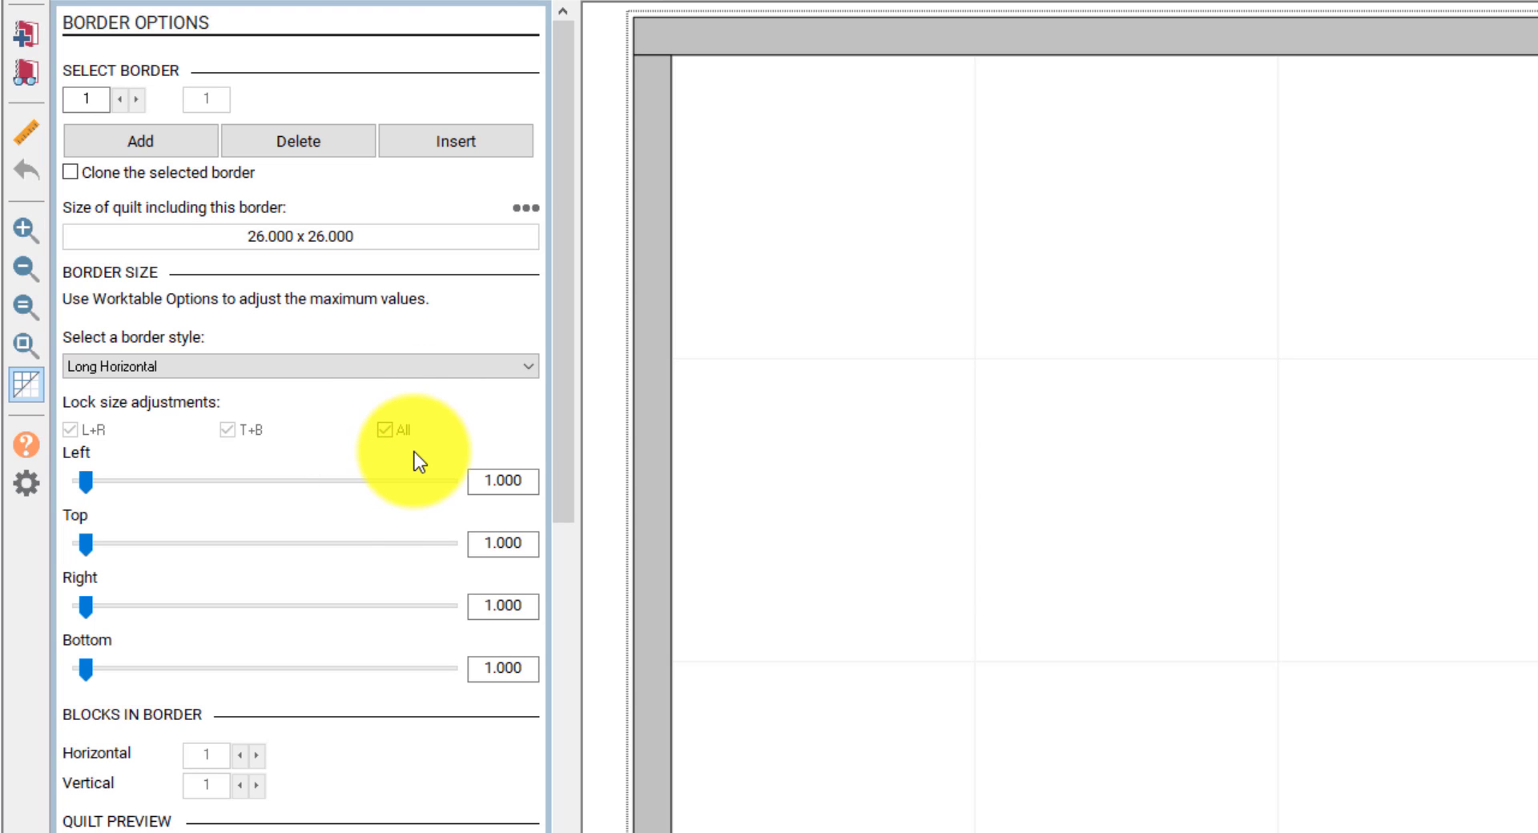
pyautogui.click(83, 486)
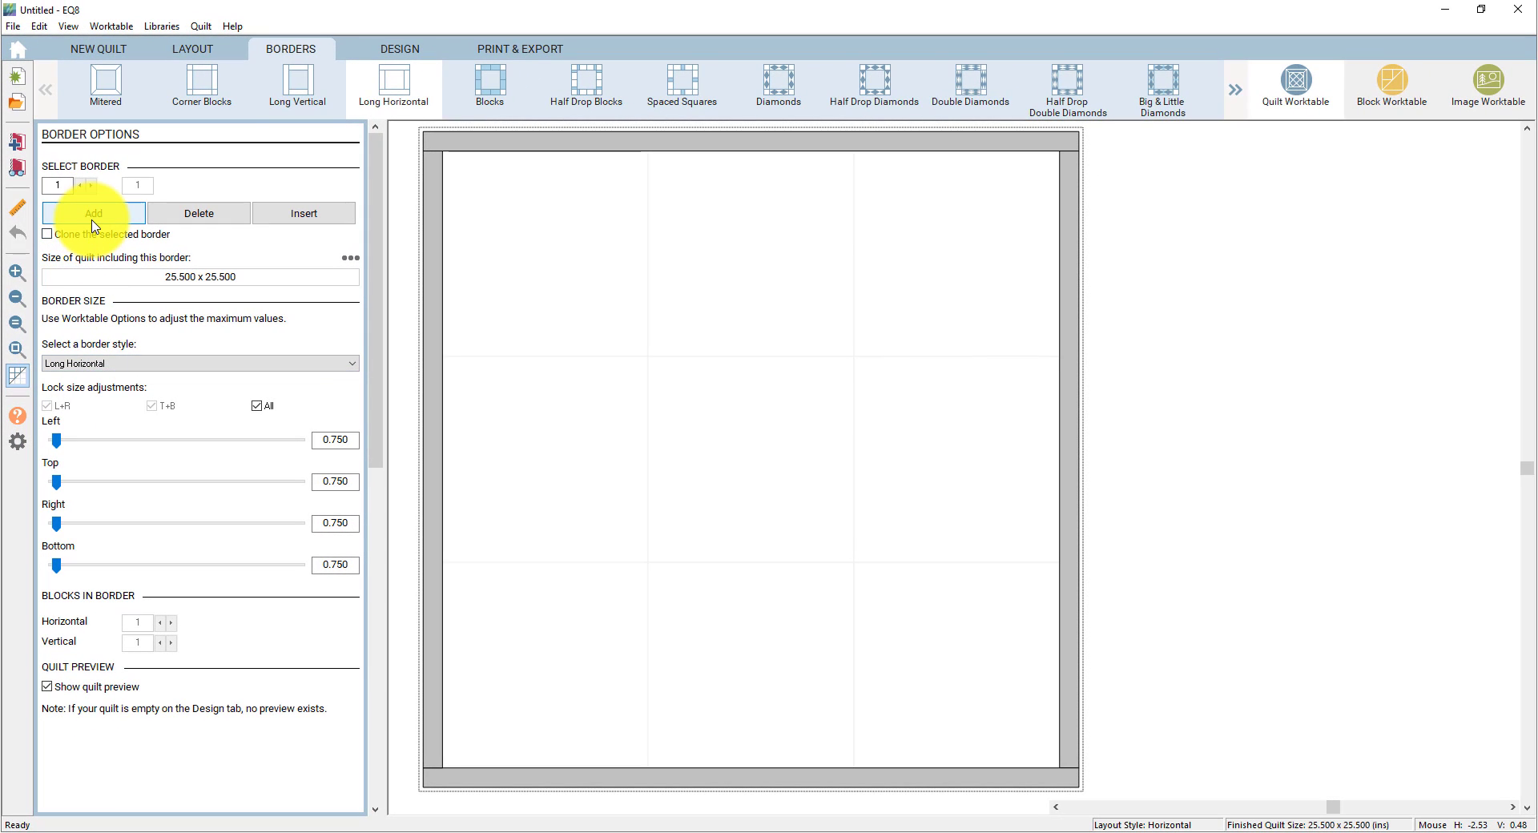
pyautogui.click(92, 221)
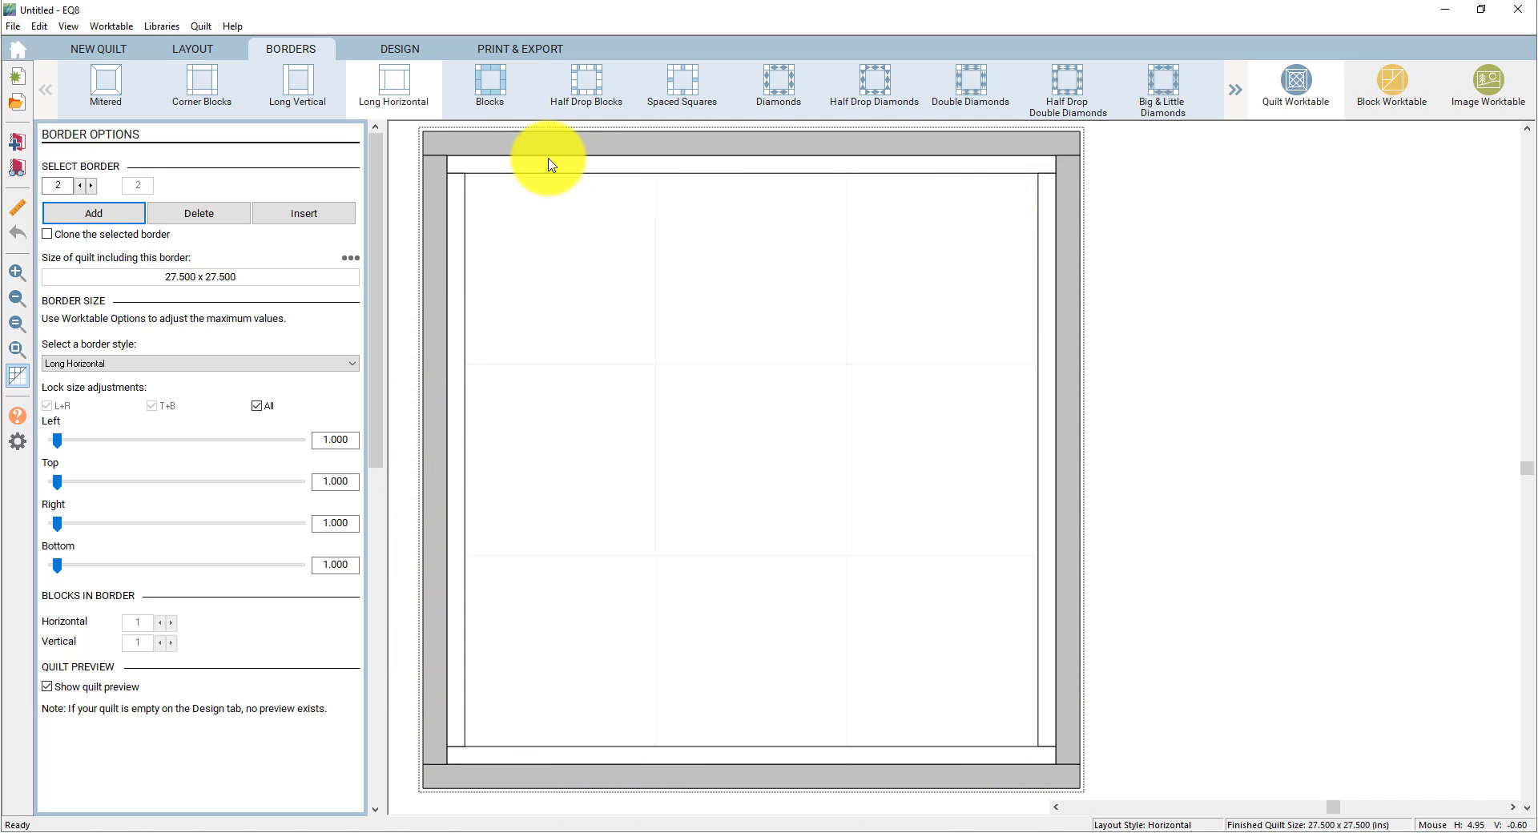
# - Make the second border a Corner Blocks style, 2.5 inches wide on all sides
pyautogui.click(192, 100)
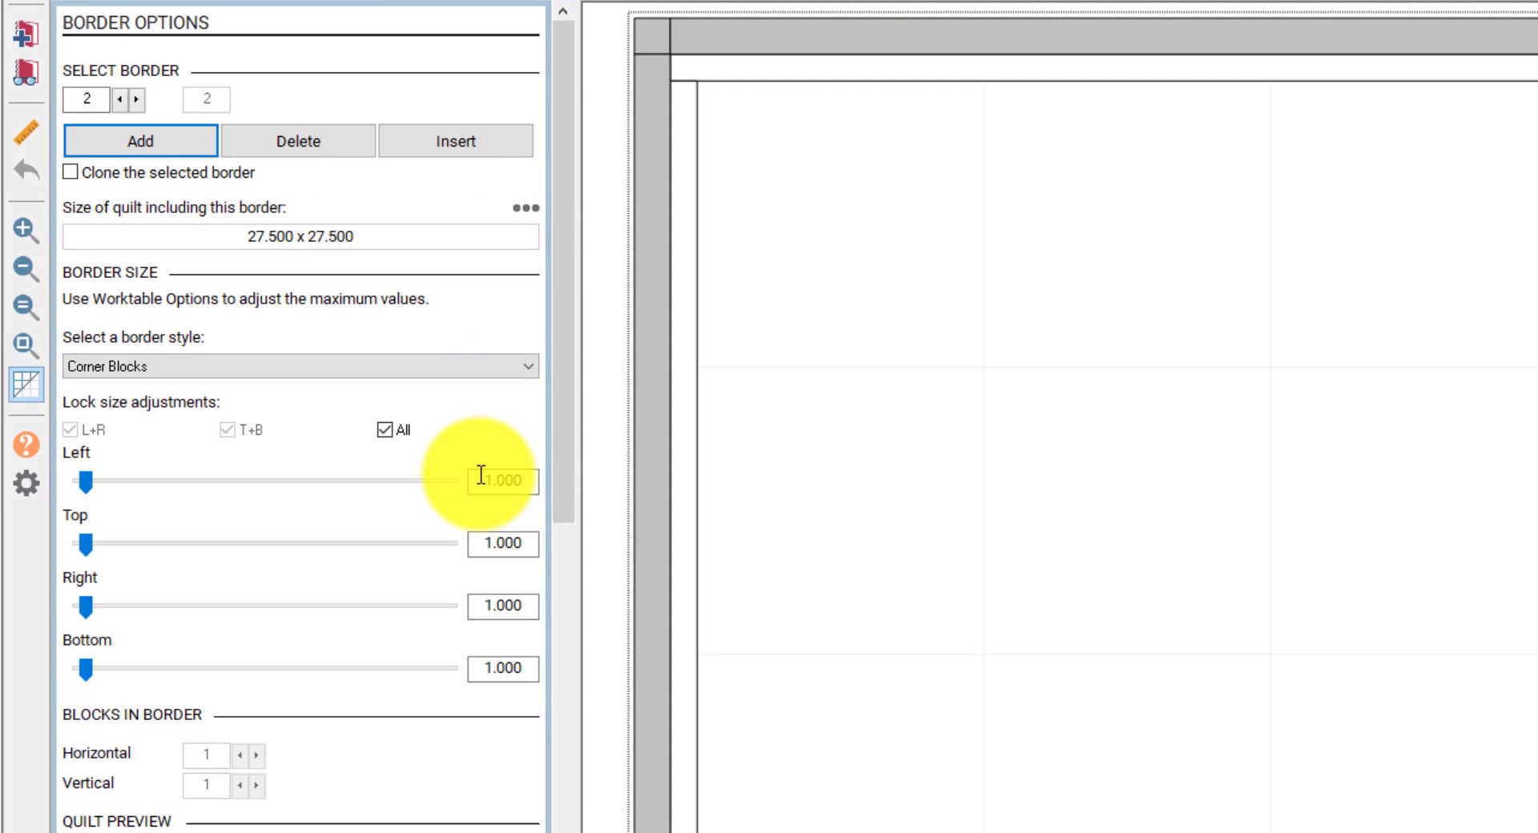
pyautogui.click(325, 436)
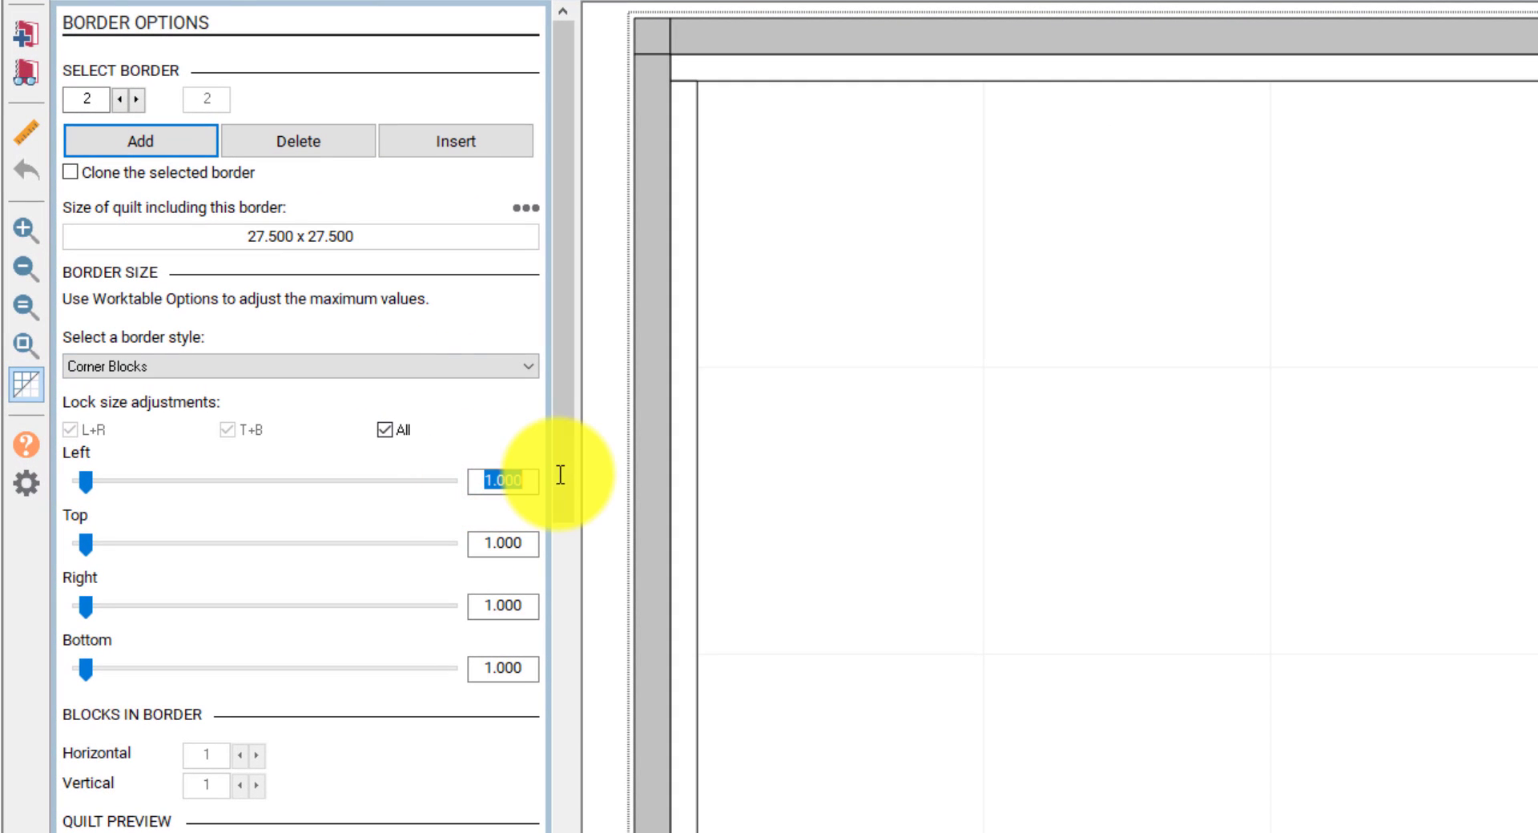
pyautogui.write('2.5')
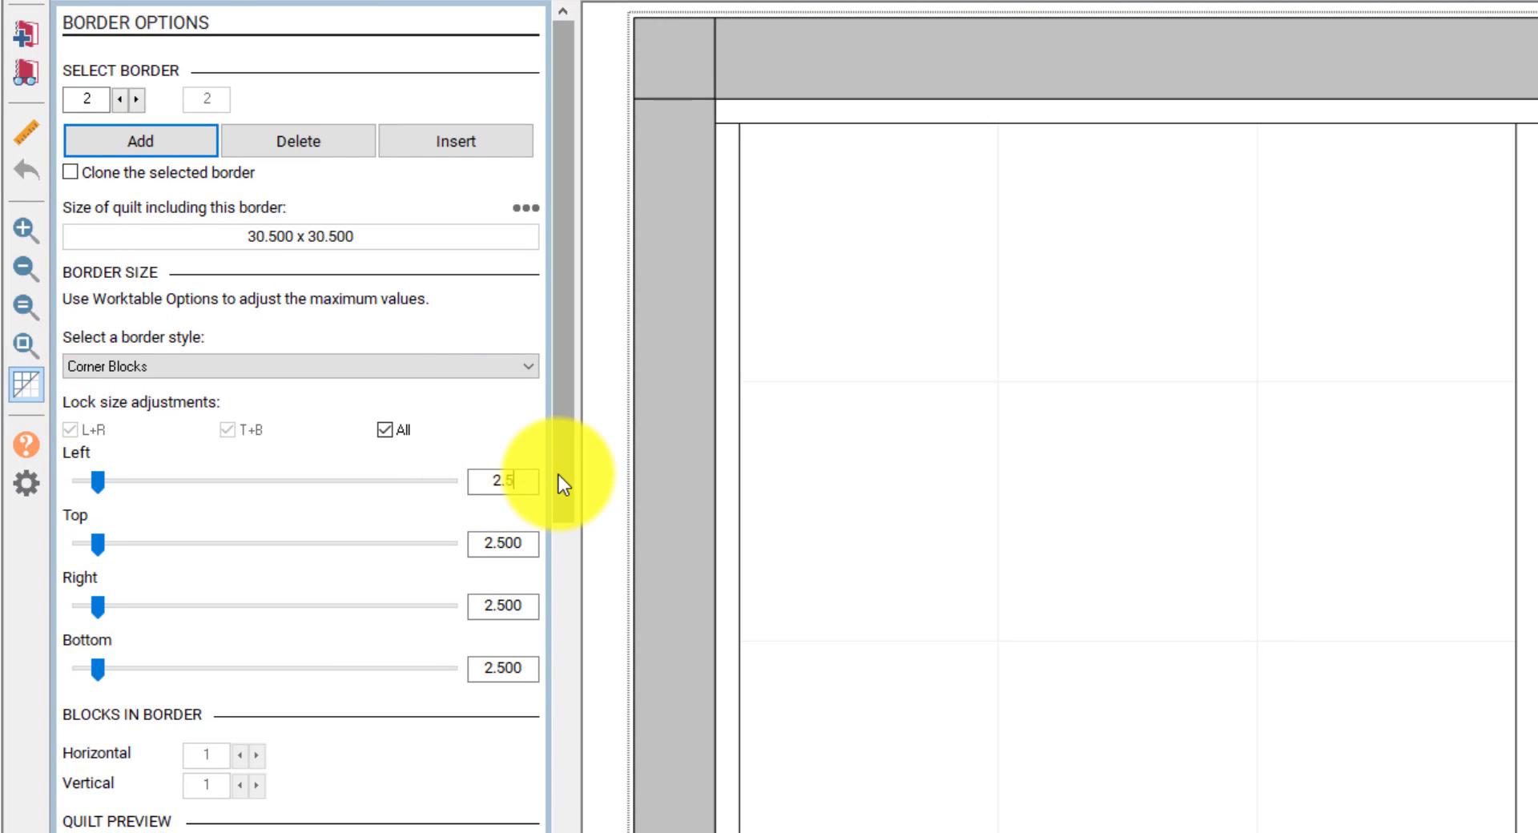
pyautogui.press('Tab')
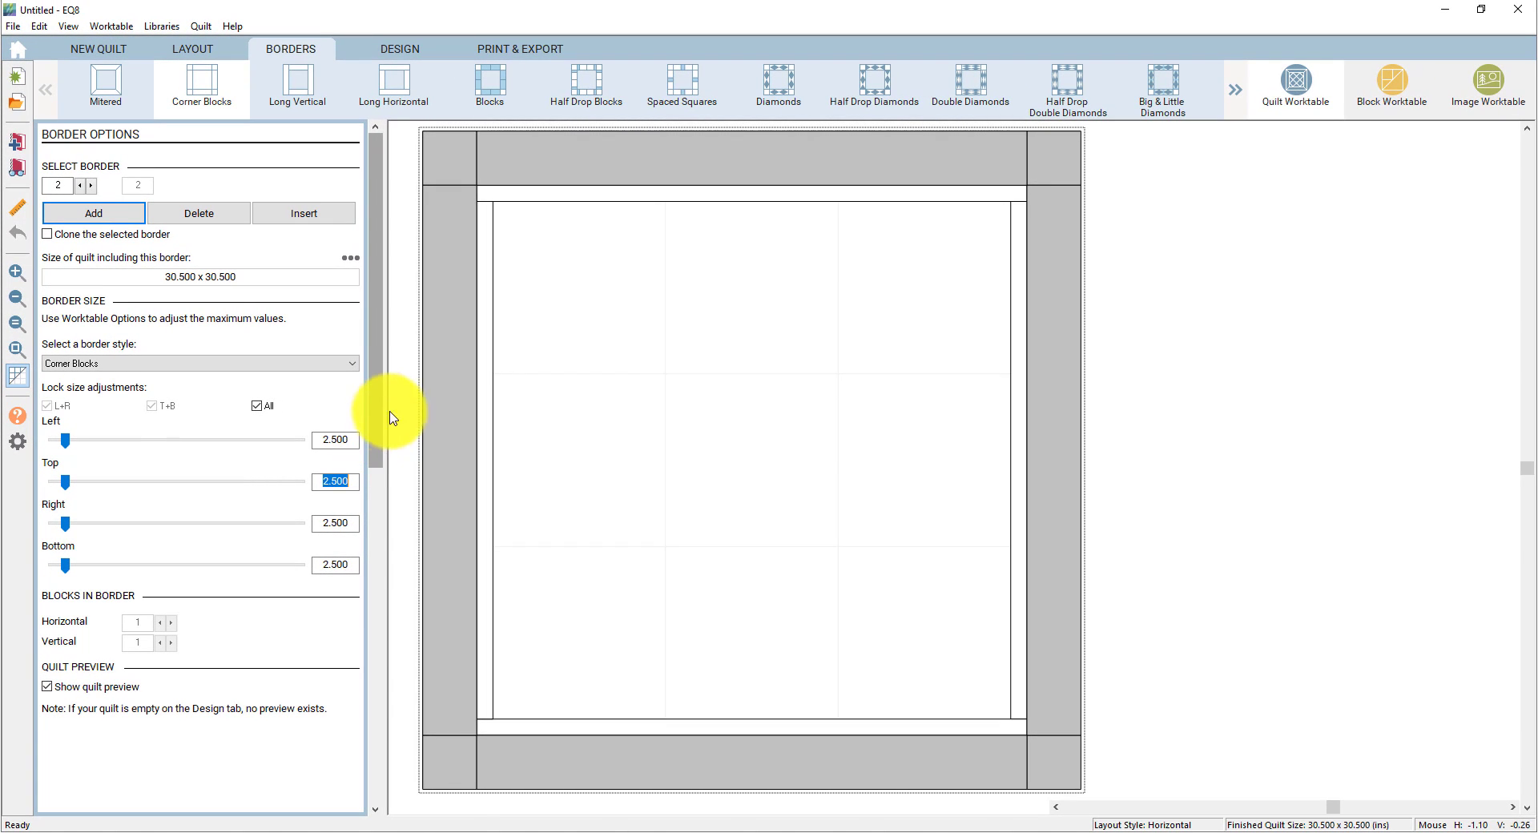
pyautogui.click(402, 50)
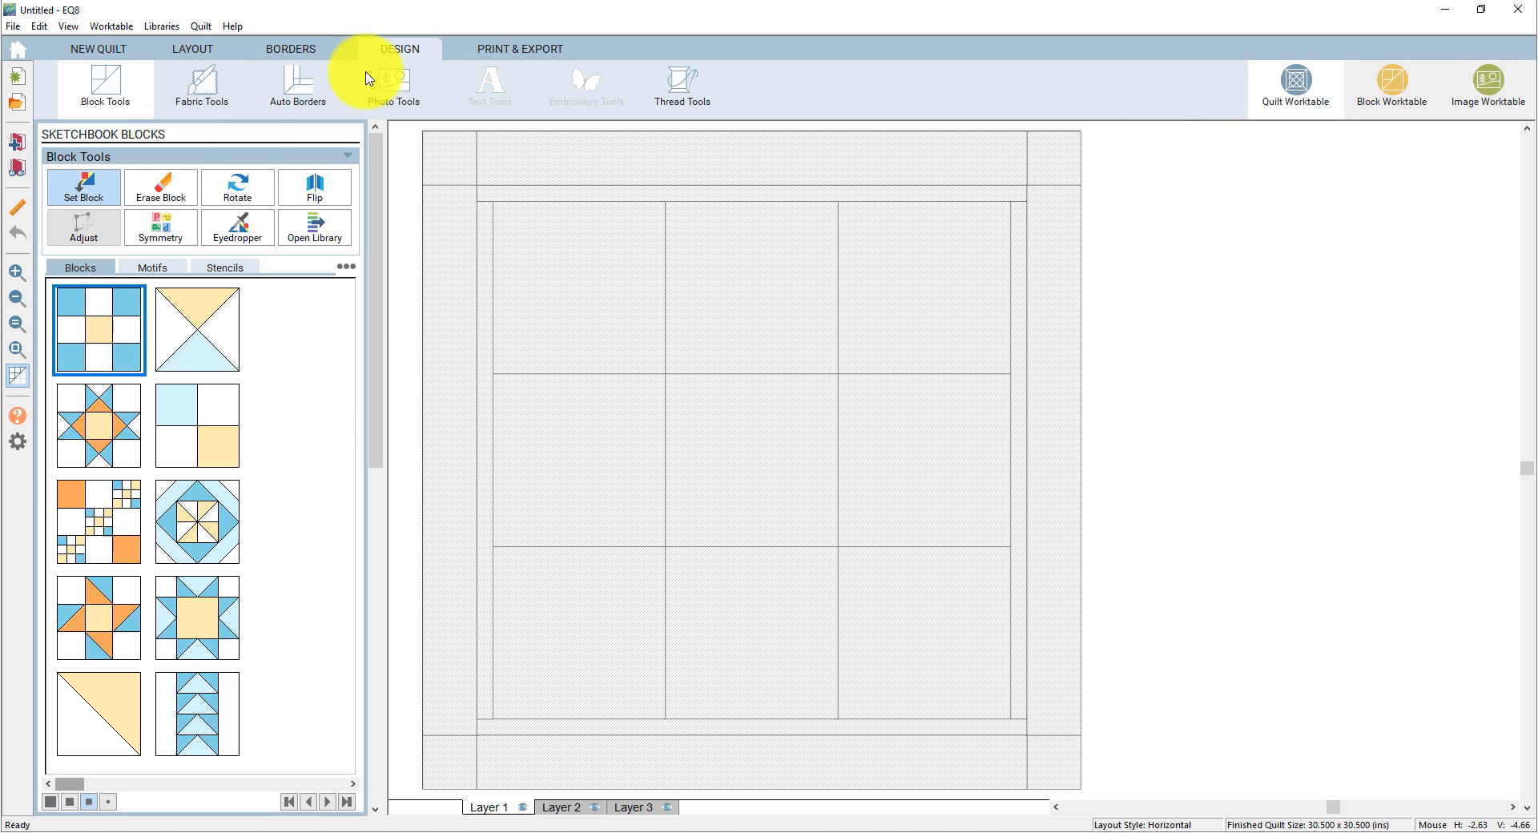
# - Open the Block Libraries from the block tools
pyautogui.click(105, 110)
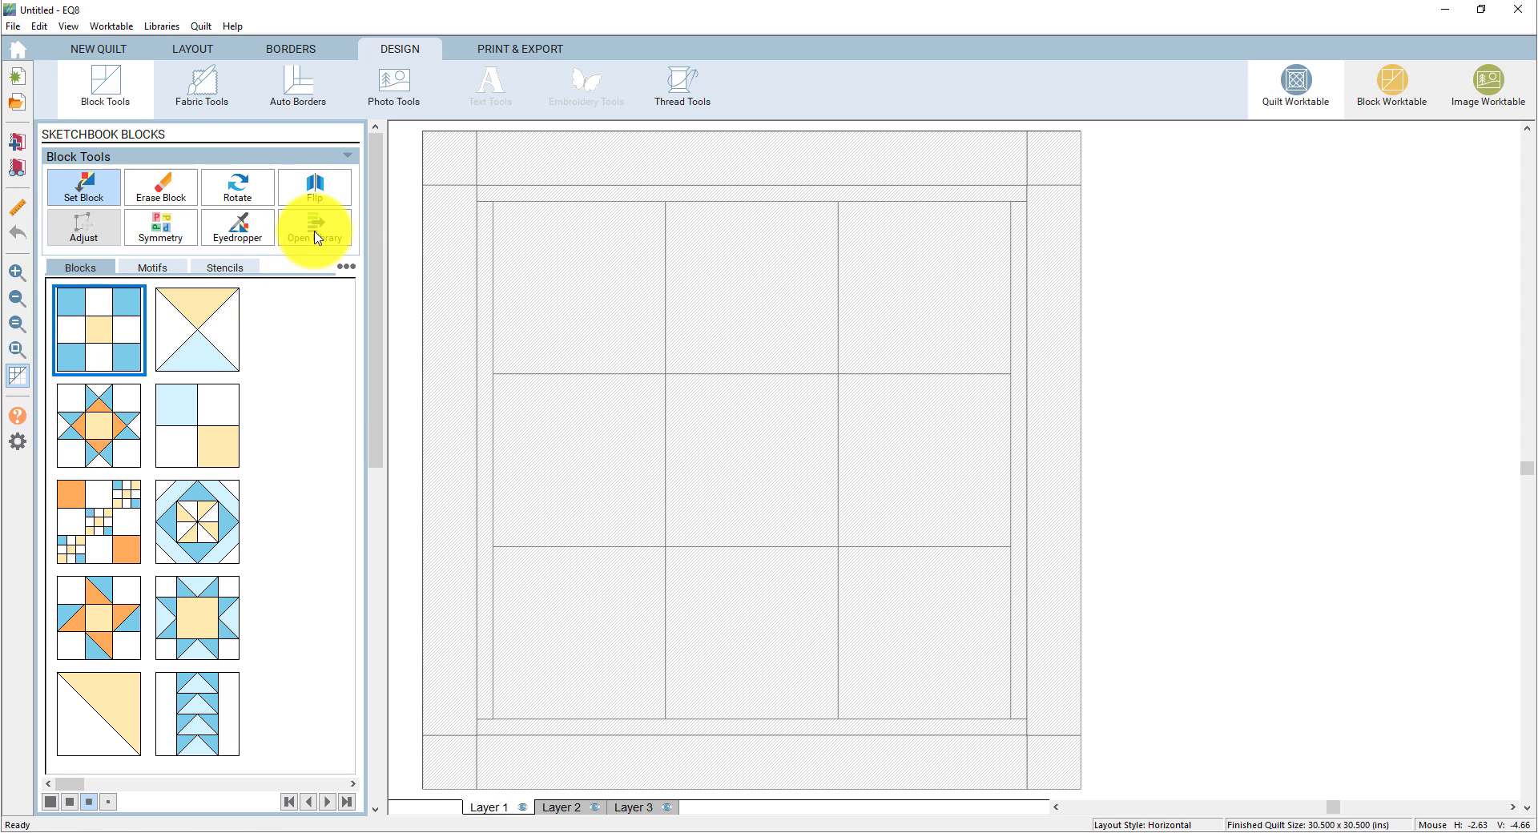
pyautogui.click(316, 233)
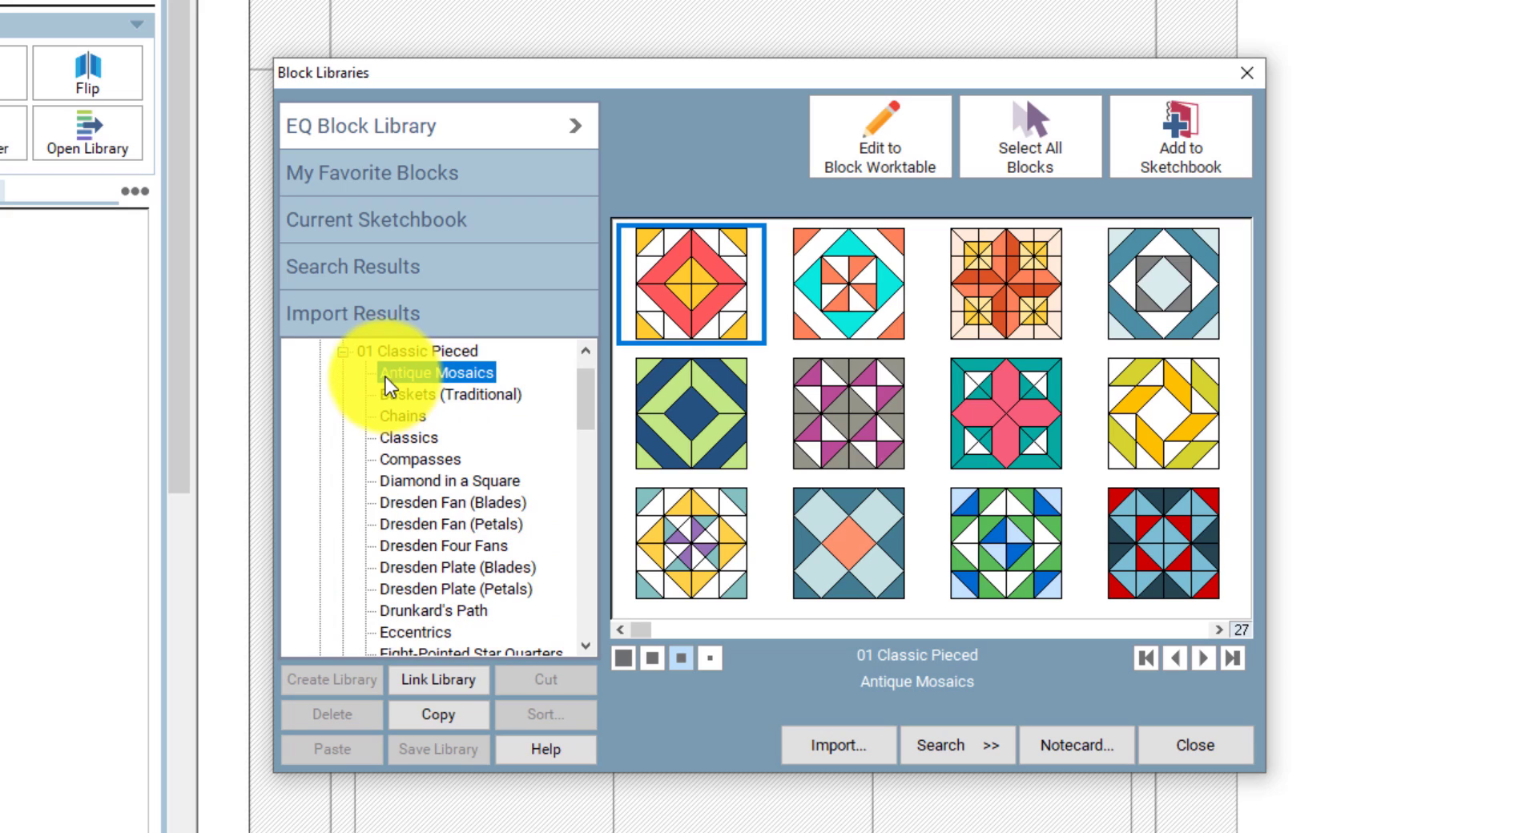
# - Browse 01 Classic Pieced to list its Diamond in a Square blocks
pyautogui.click(346, 353)
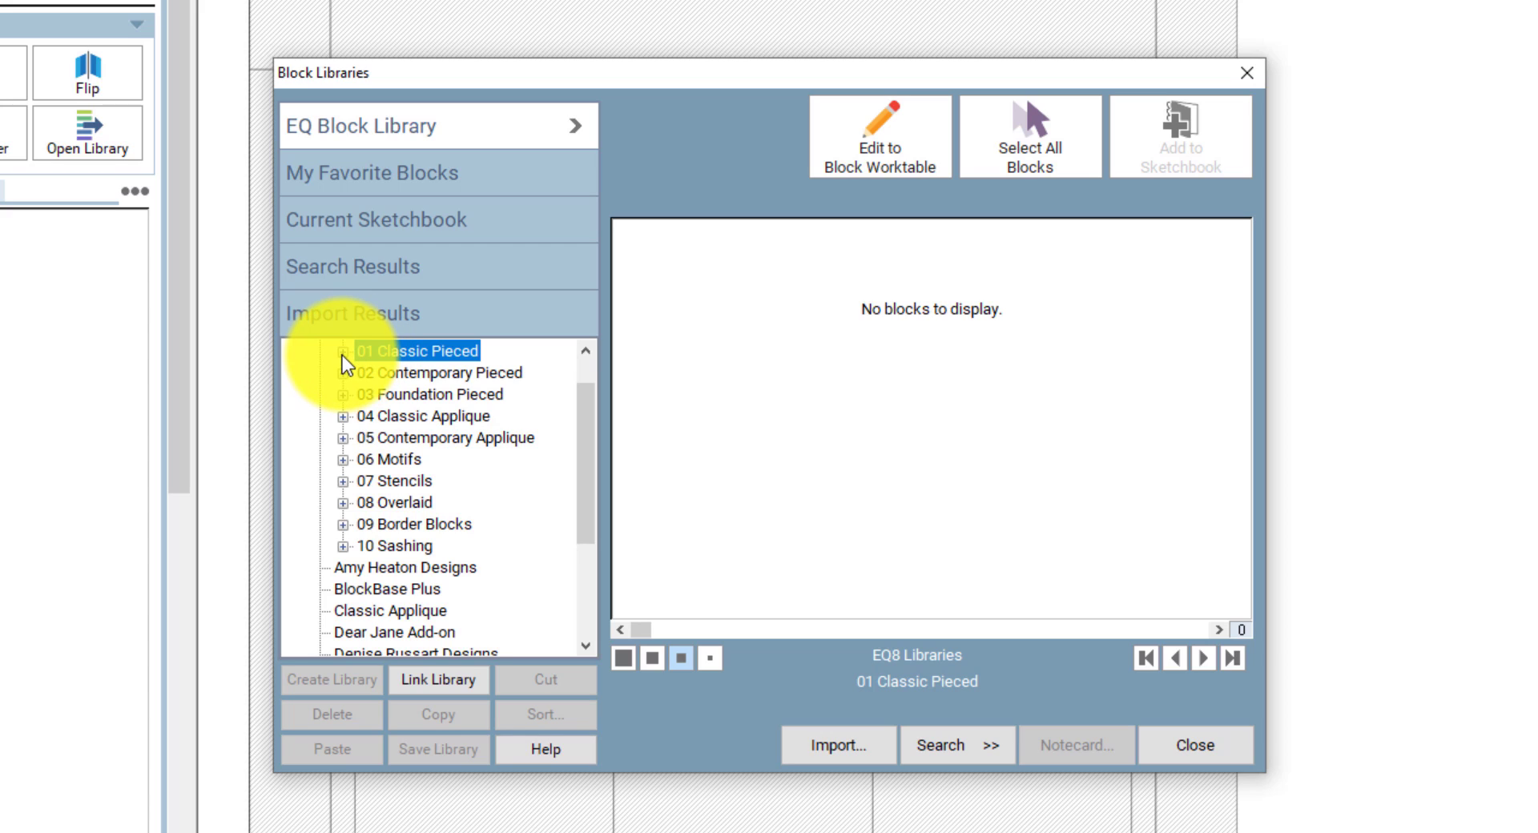
pyautogui.click(343, 353)
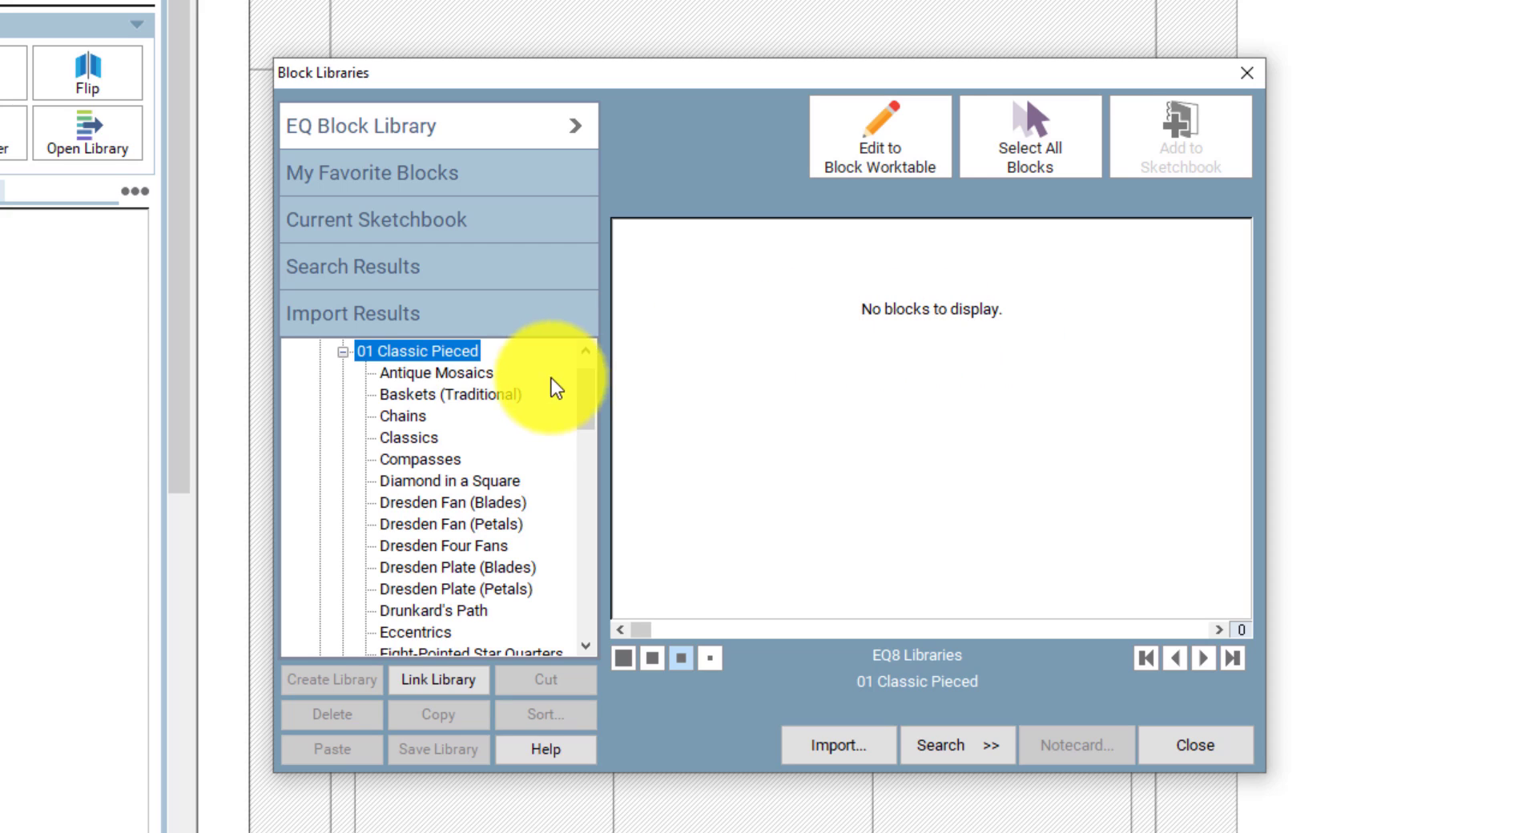
pyautogui.click(439, 372)
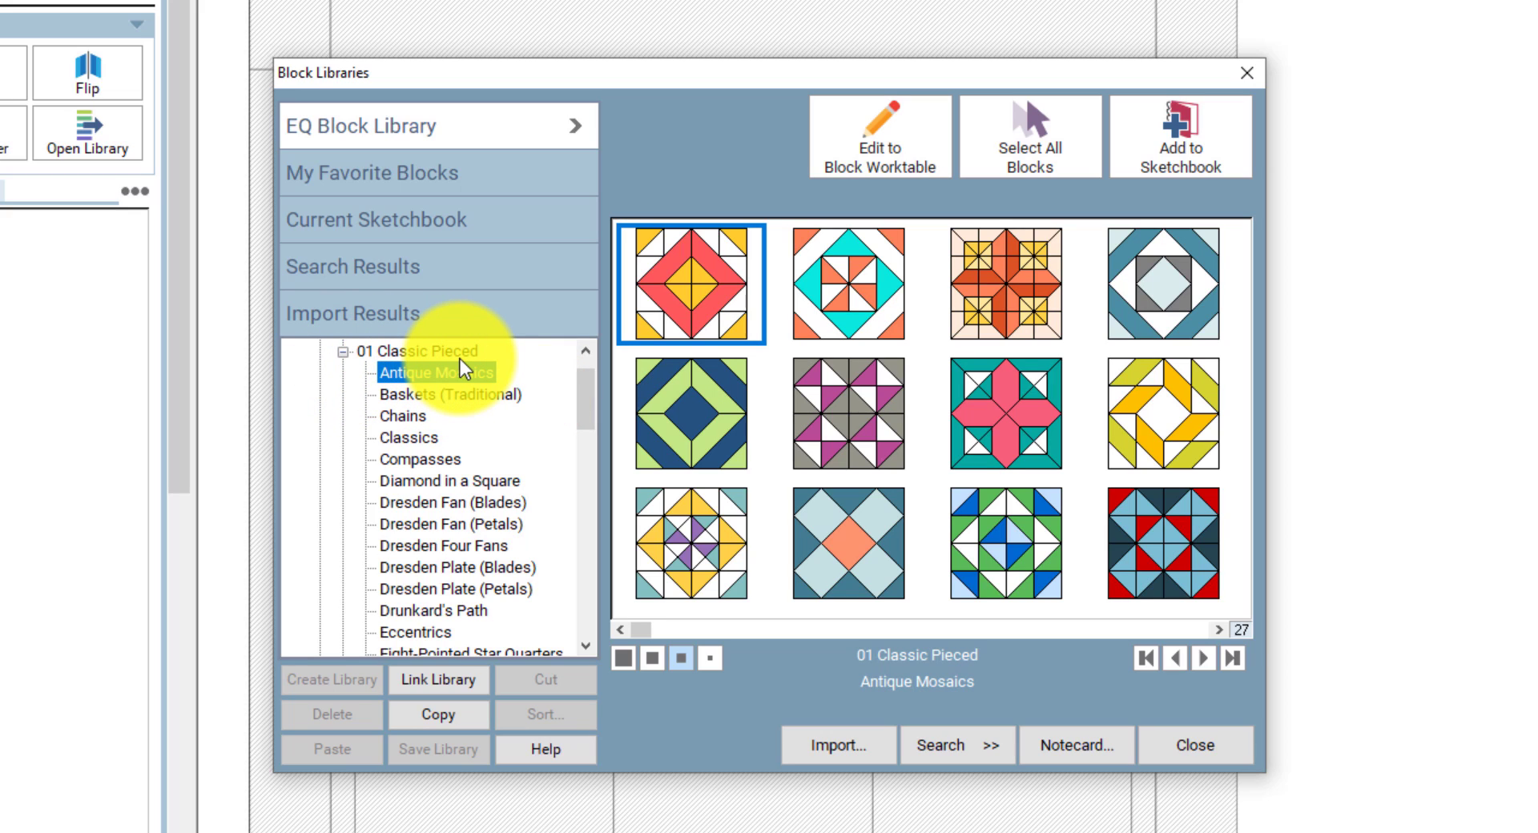
pyautogui.click(450, 484)
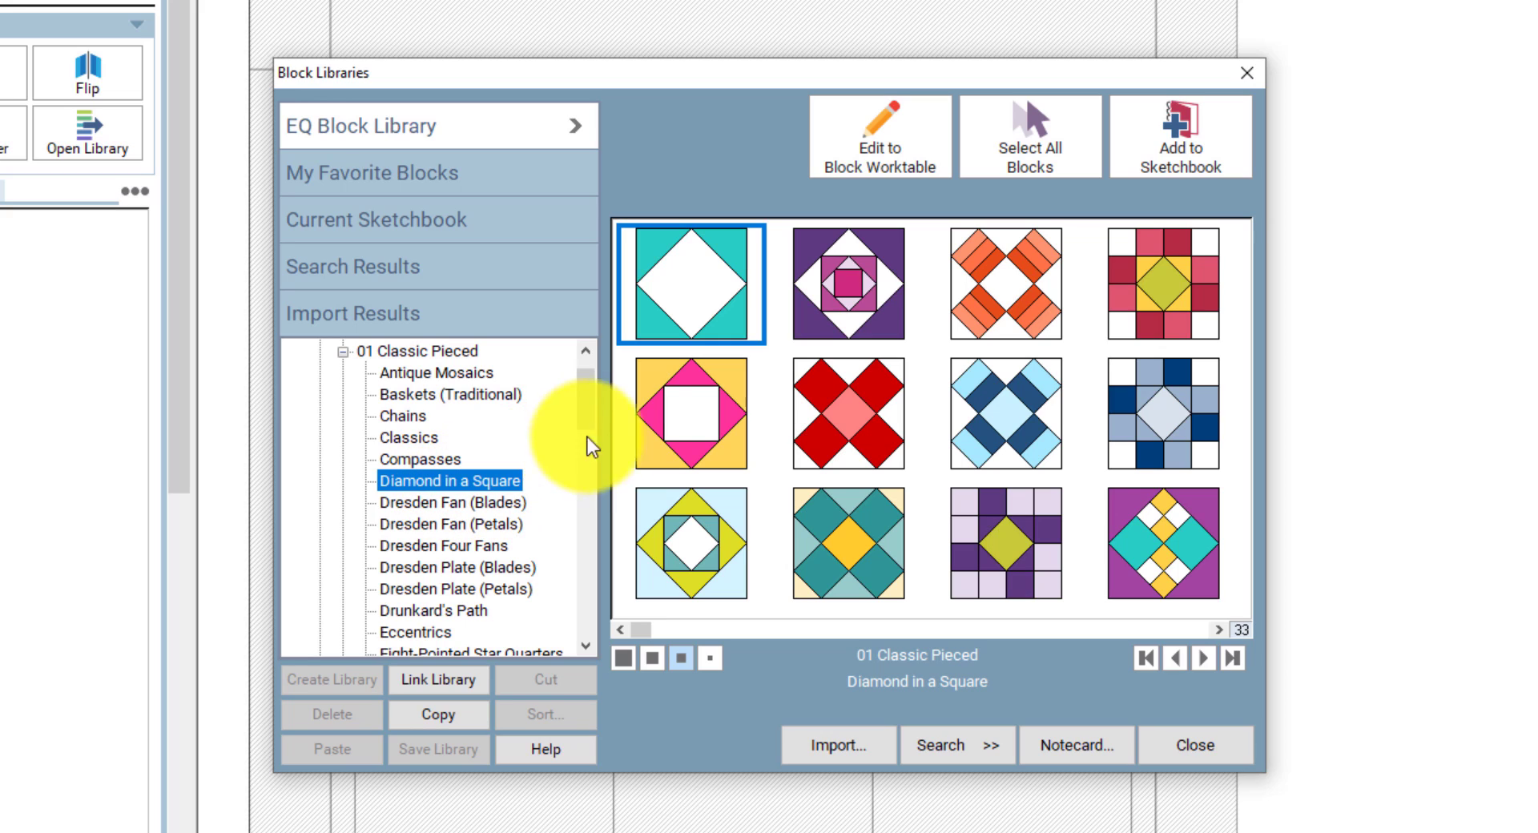
# - Add the Economy Patch block to the sketchbook and scroll the library list down
pyautogui.click(694, 406)
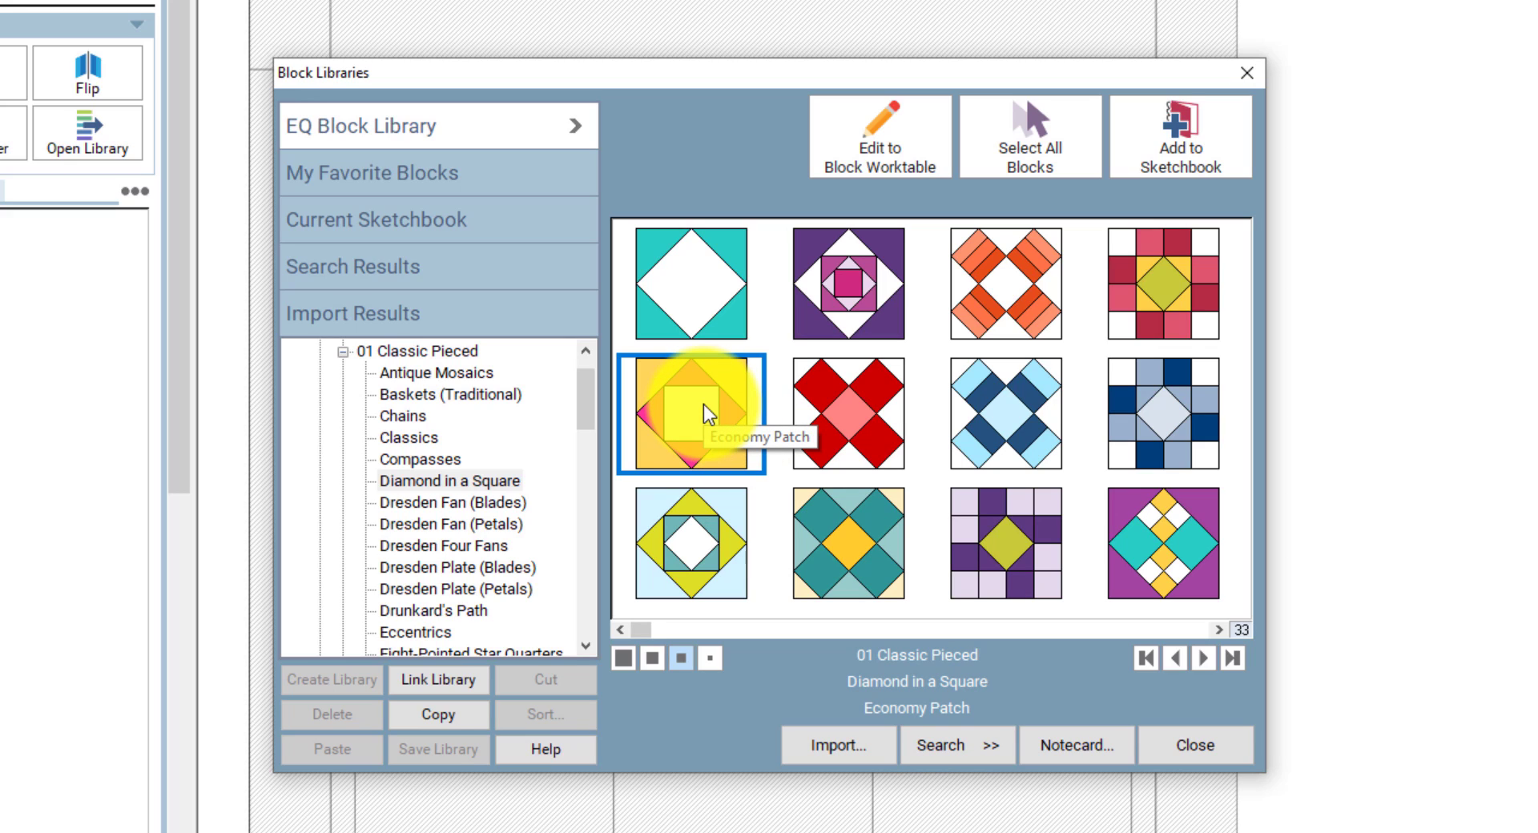
pyautogui.click(1181, 141)
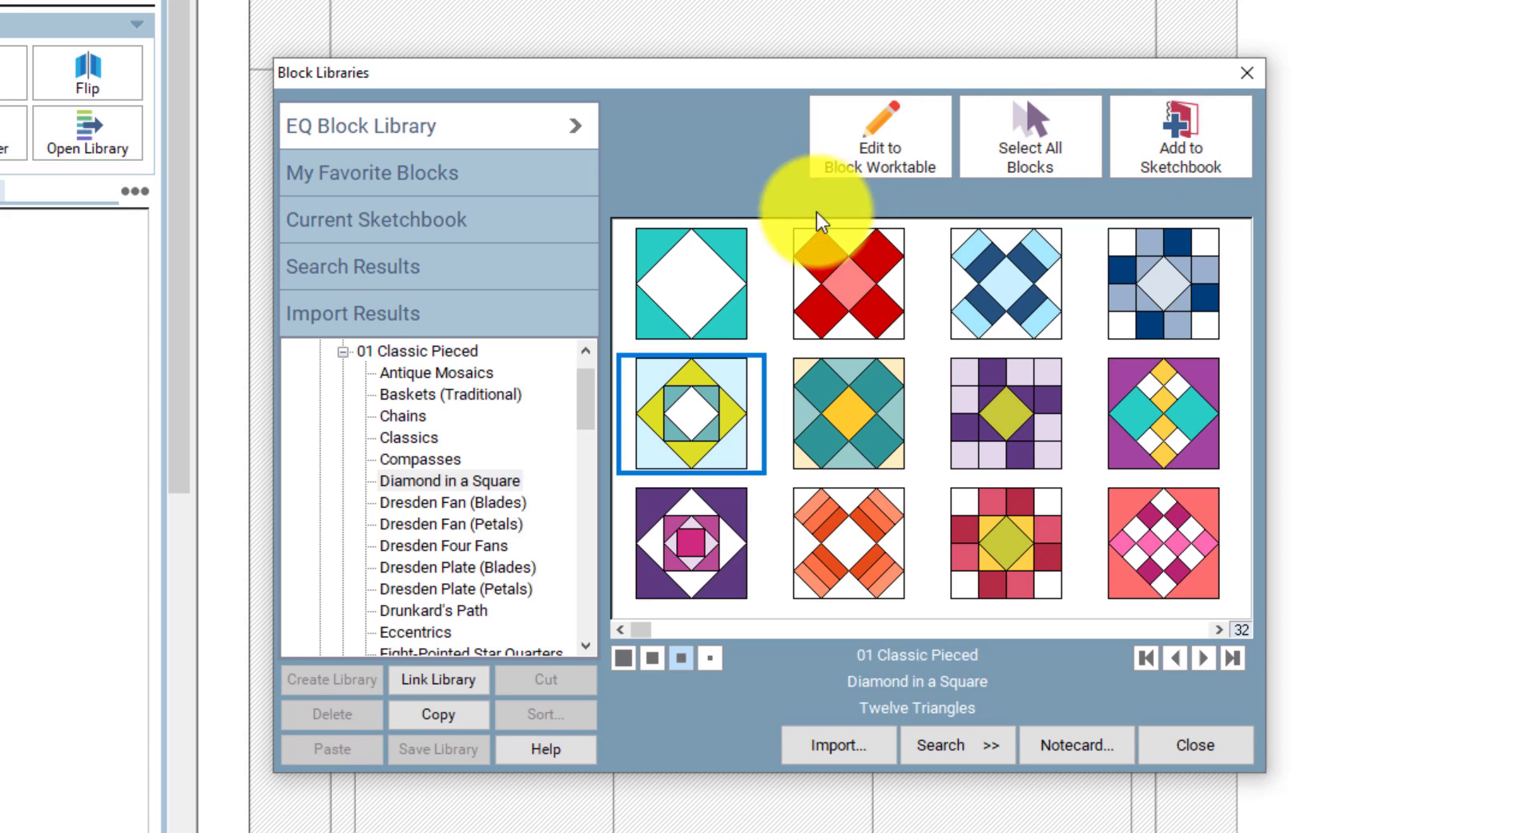
pyautogui.moveTo(595, 395); pyautogui.dragTo(602, 516)
# - Add Roman Stripe 4 and Variable Star Variation to the sketchbook, then close the library
pyautogui.click(468, 544)
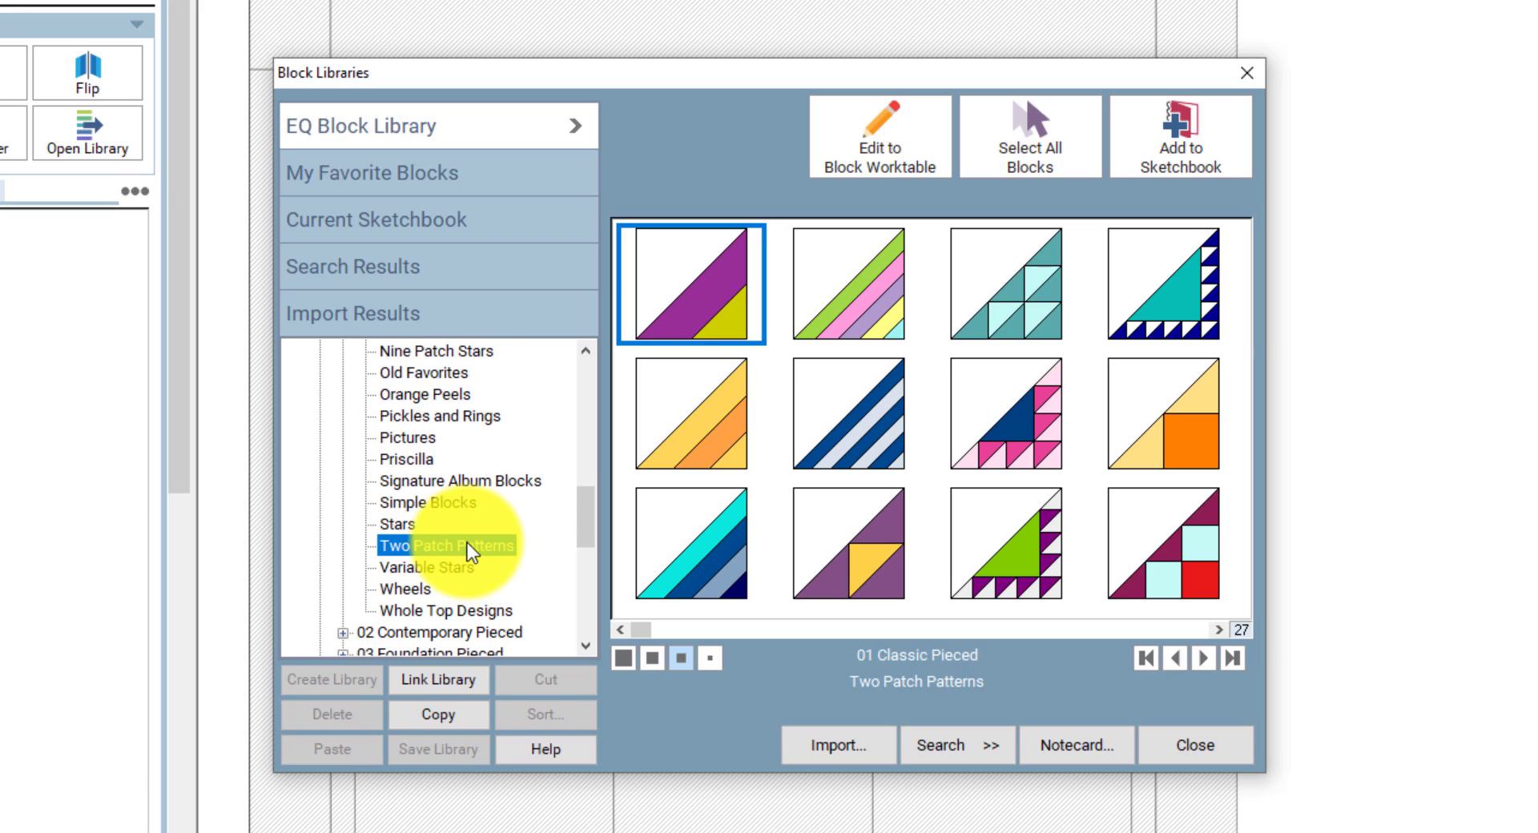
pyautogui.click(704, 571)
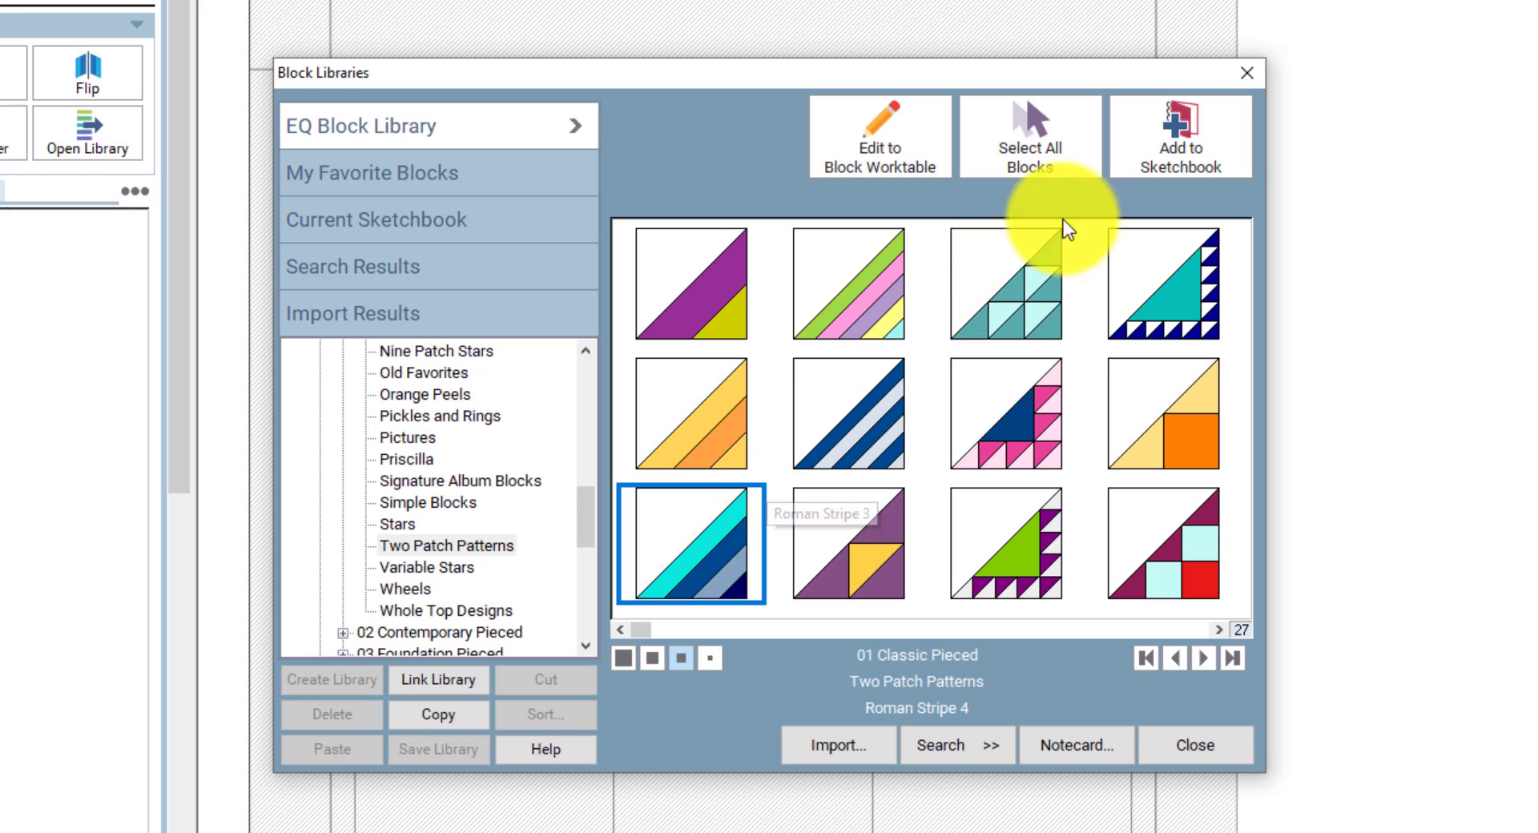
pyautogui.click(1213, 132)
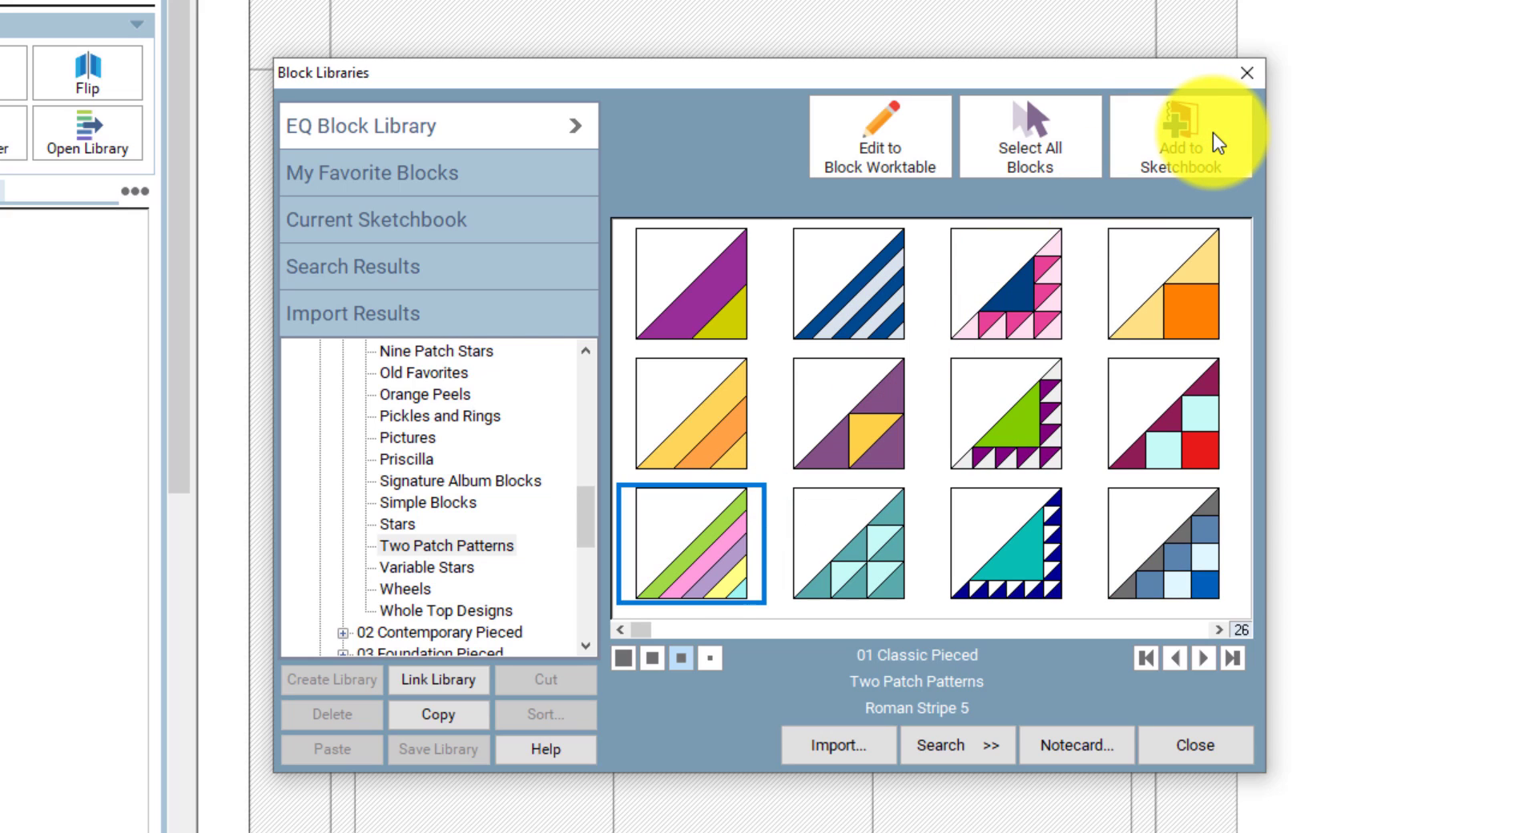
pyautogui.click(416, 569)
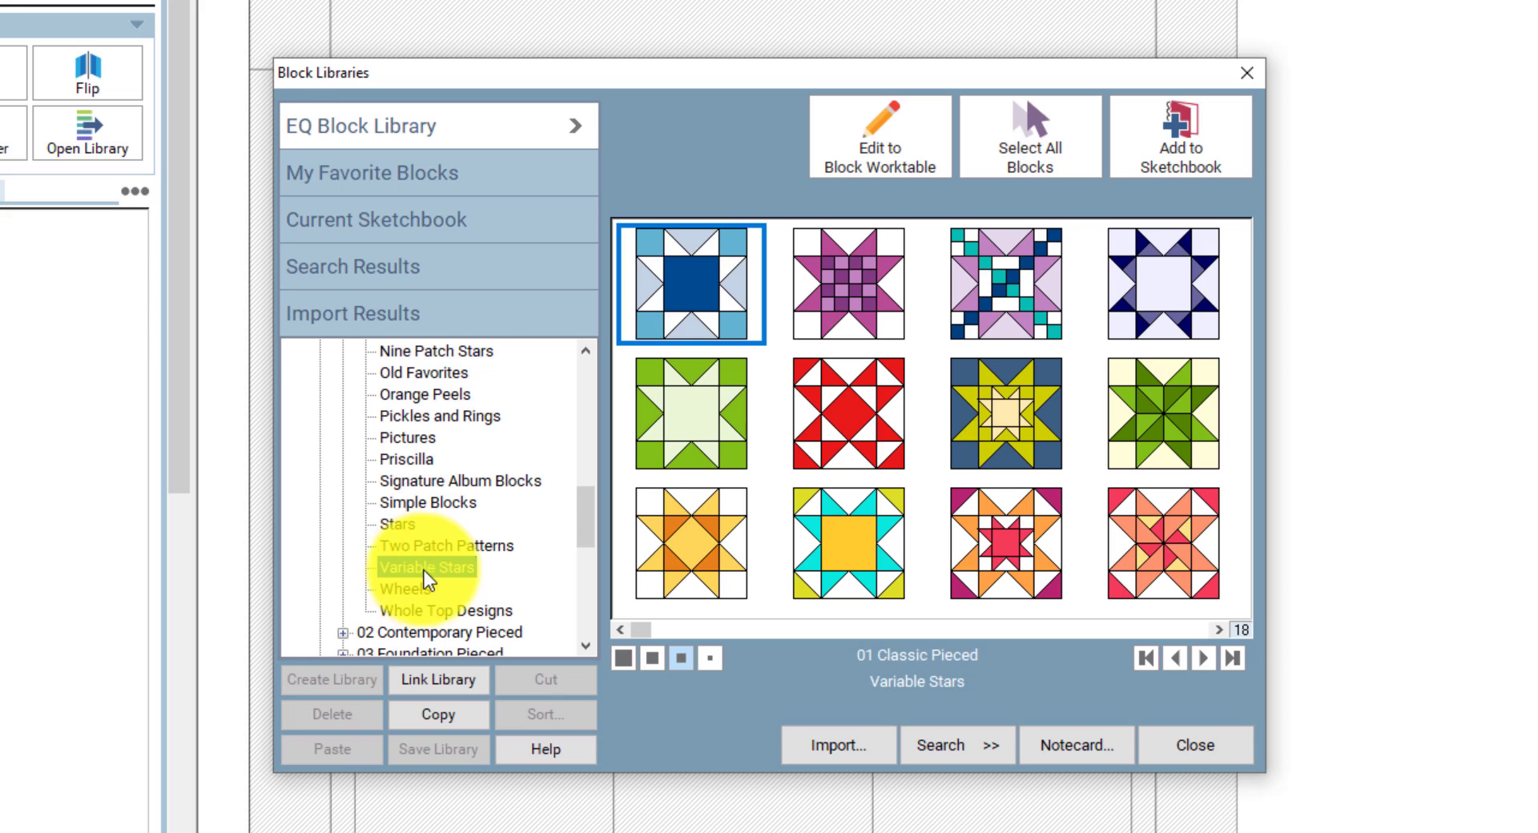
pyautogui.click(862, 545)
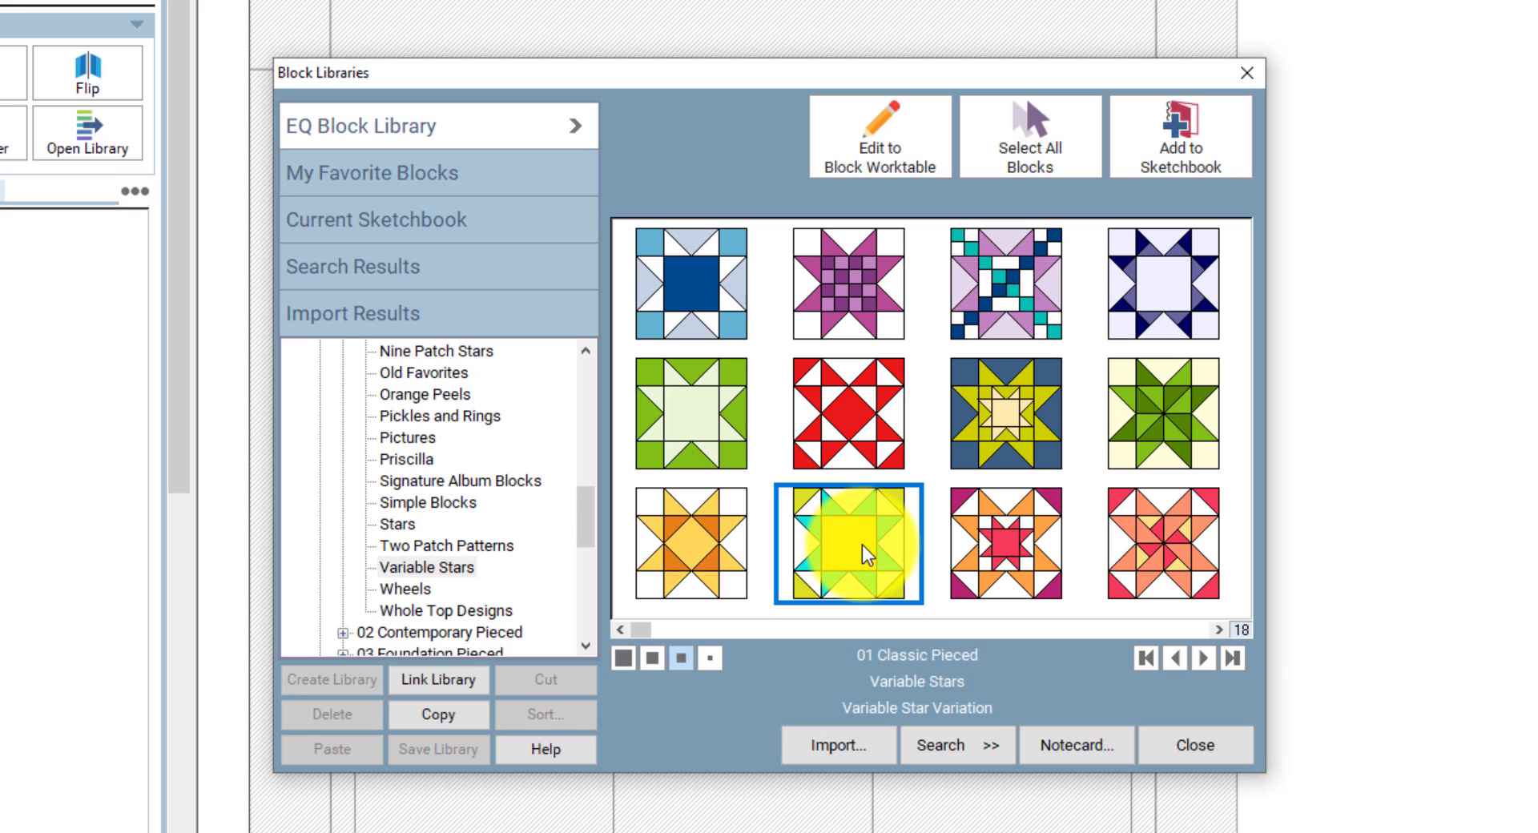
pyautogui.click(1157, 147)
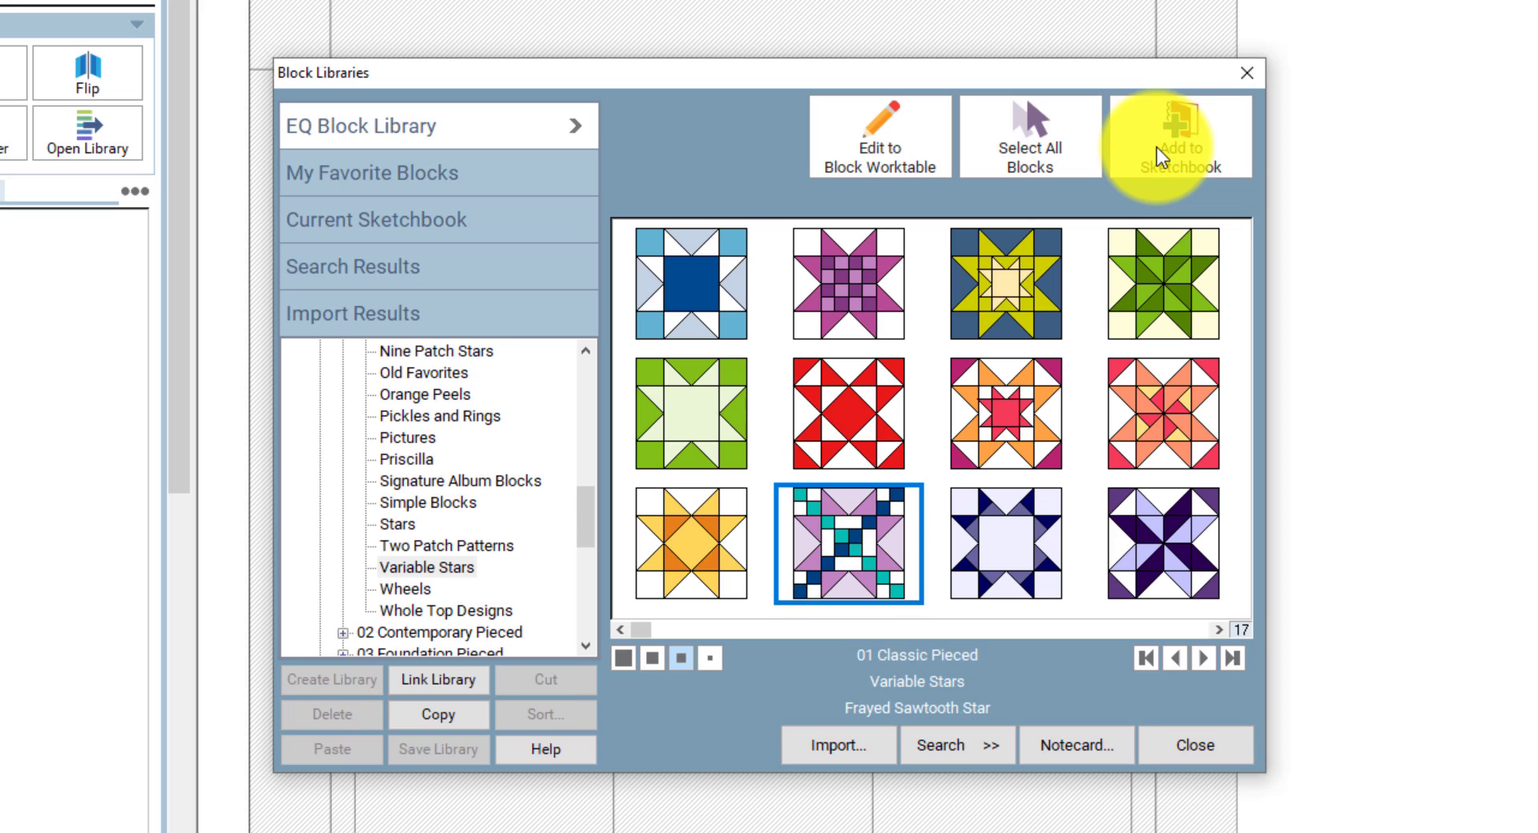
pyautogui.click(1195, 745)
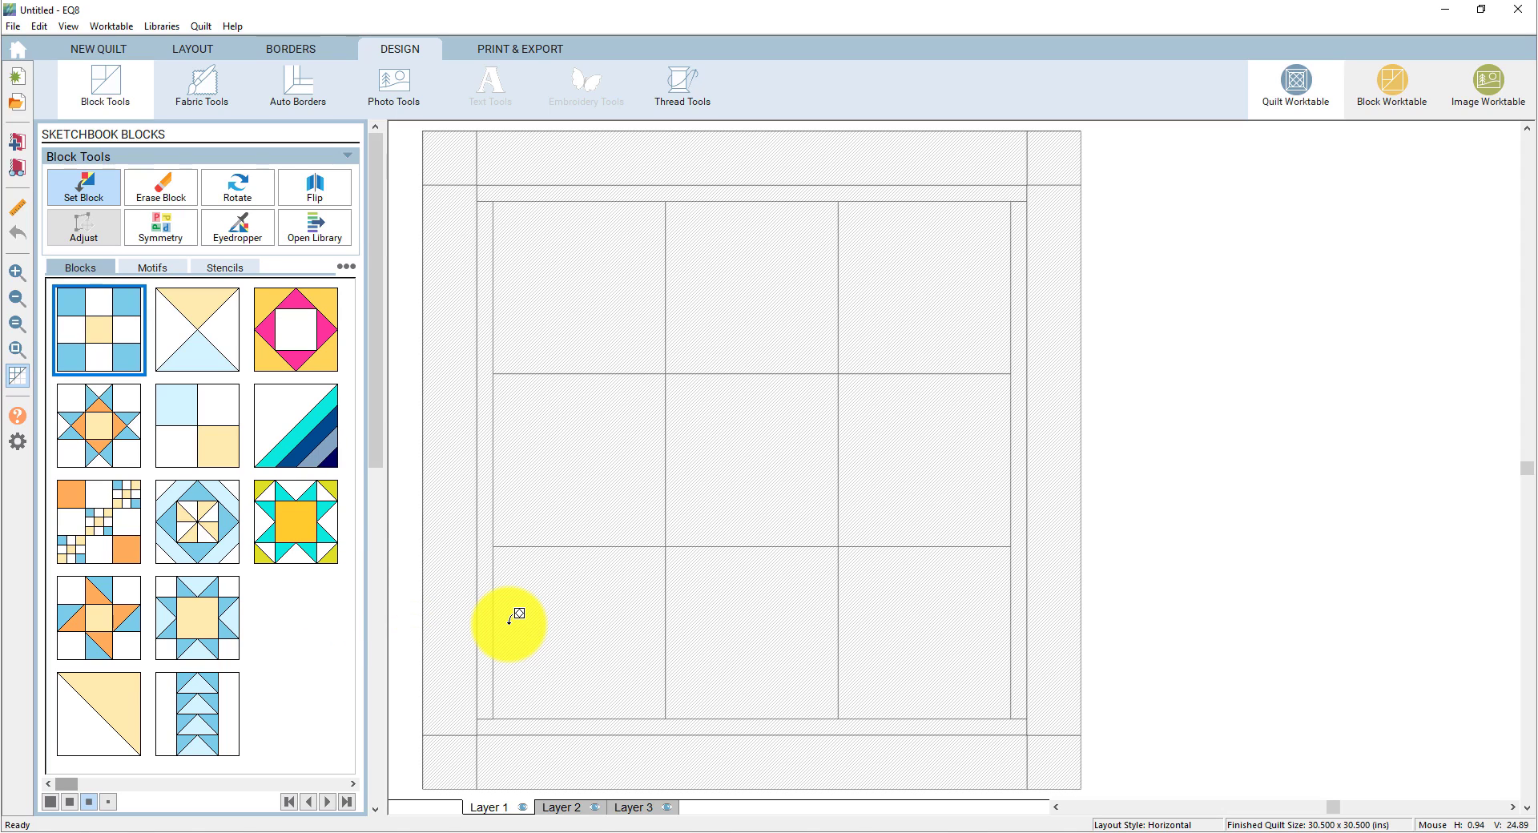
# - Show sketchbook blocks as larger thumbnails, two per row, and scroll through them
pyautogui.click(70, 803)
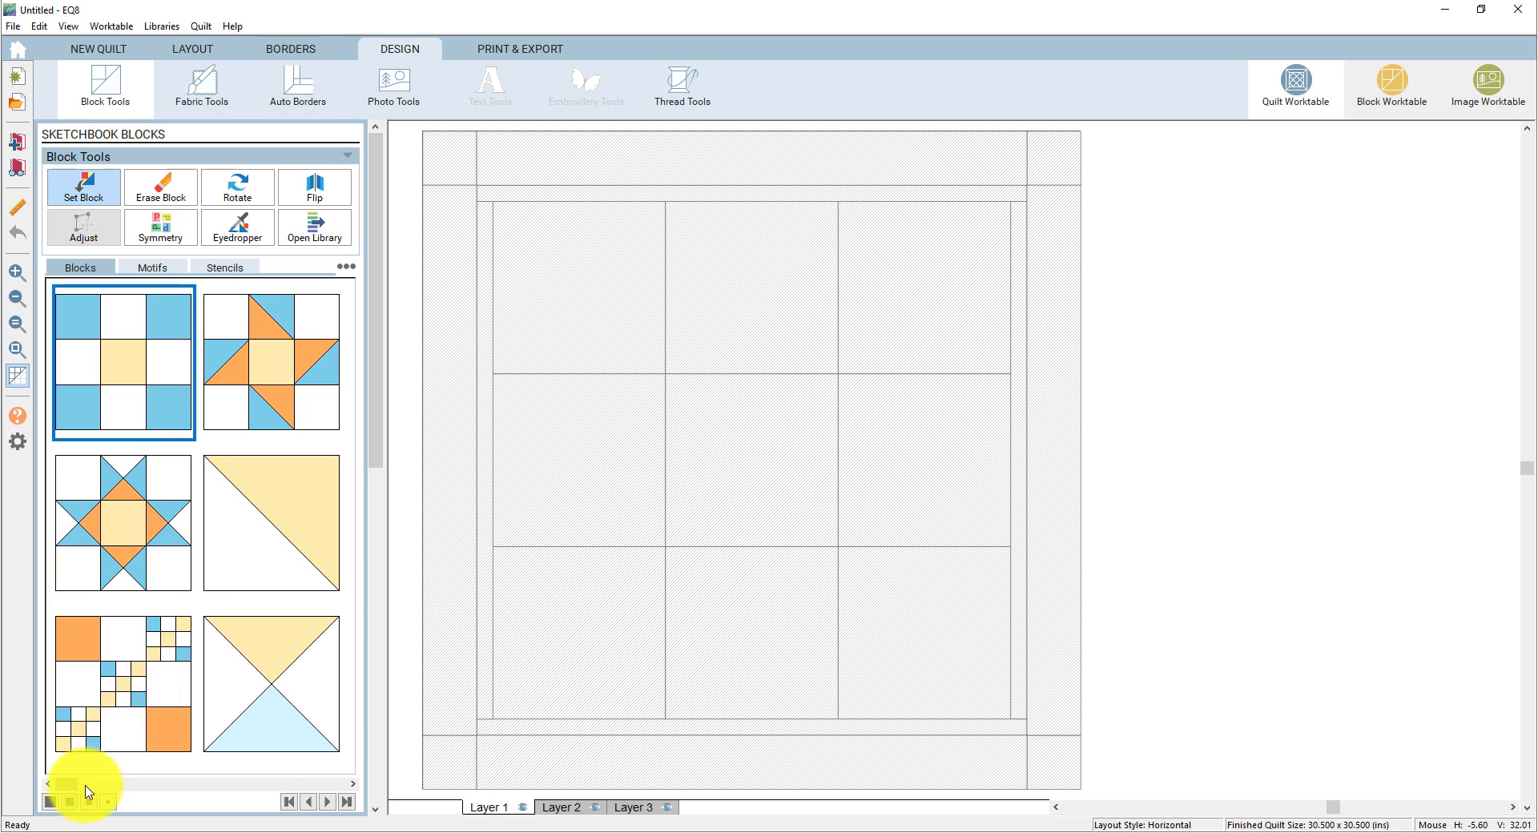
pyautogui.moveTo(67, 788); pyautogui.dragTo(357, 793)
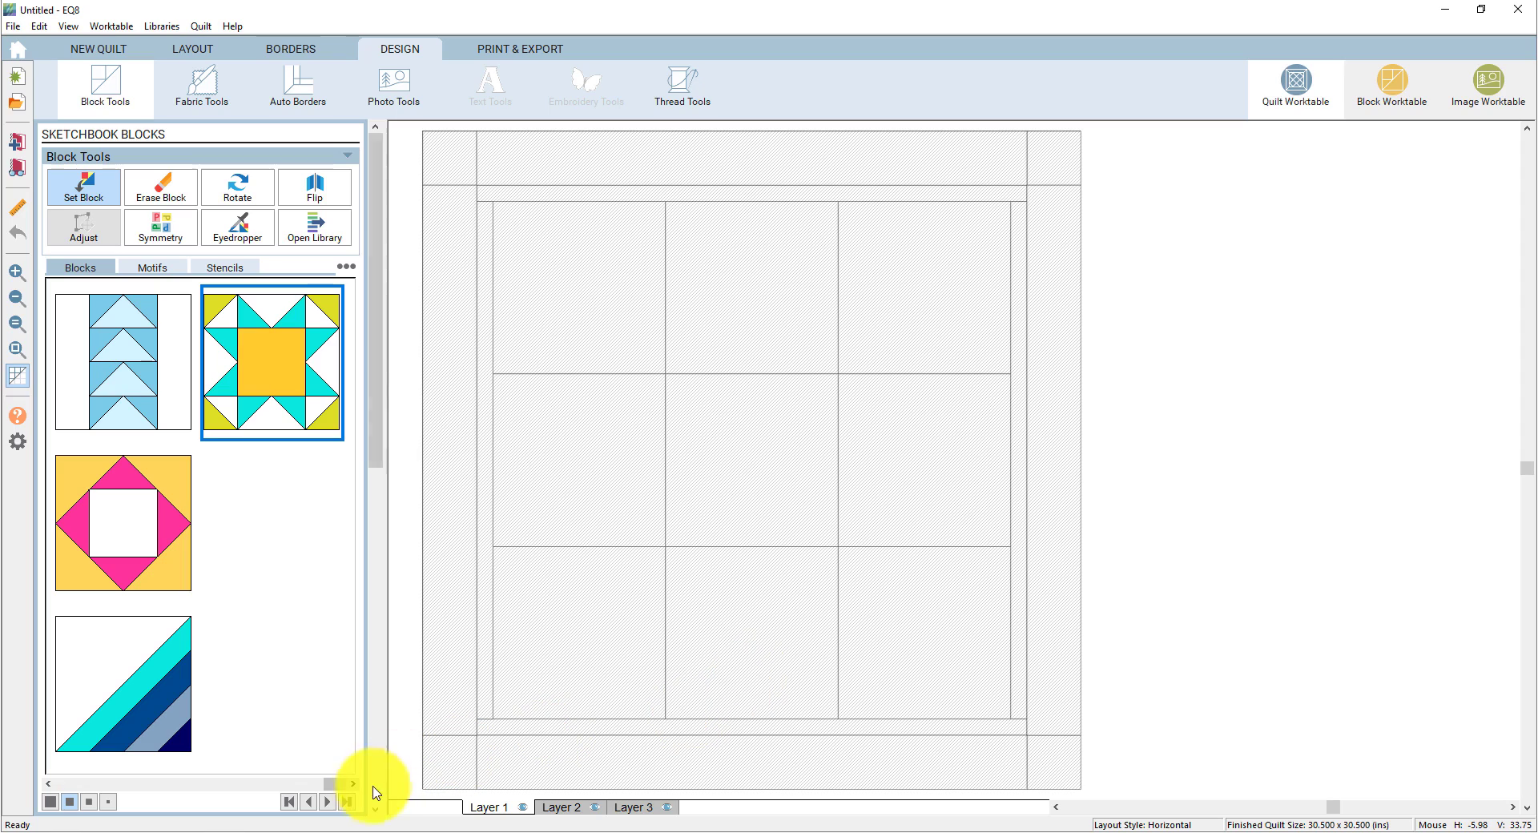
pyautogui.click(335, 786)
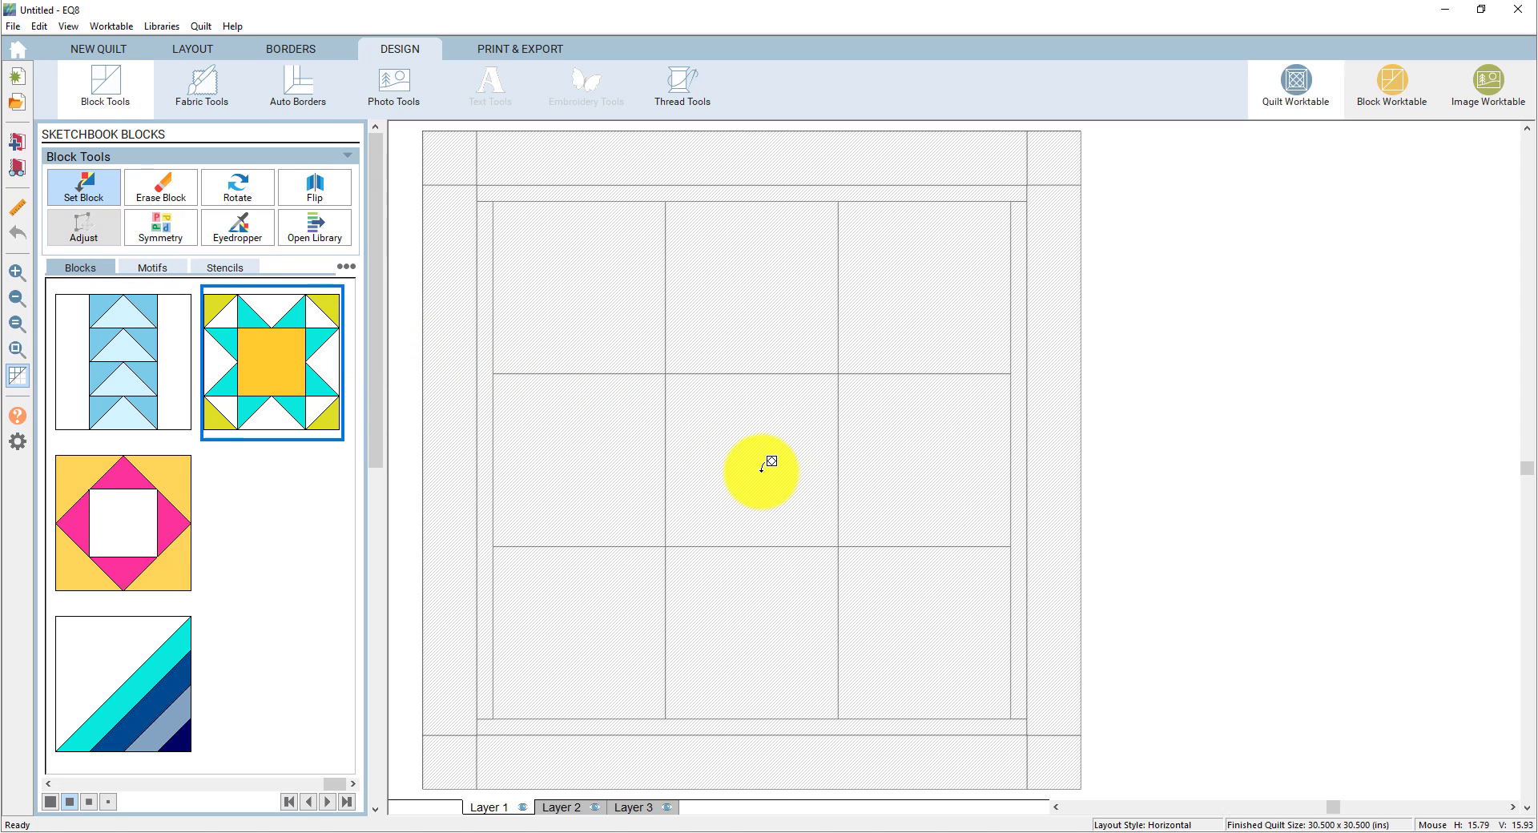
# - Place the star block in the centre cell and Roman Stripe in the four corners
pyautogui.click(761, 469)
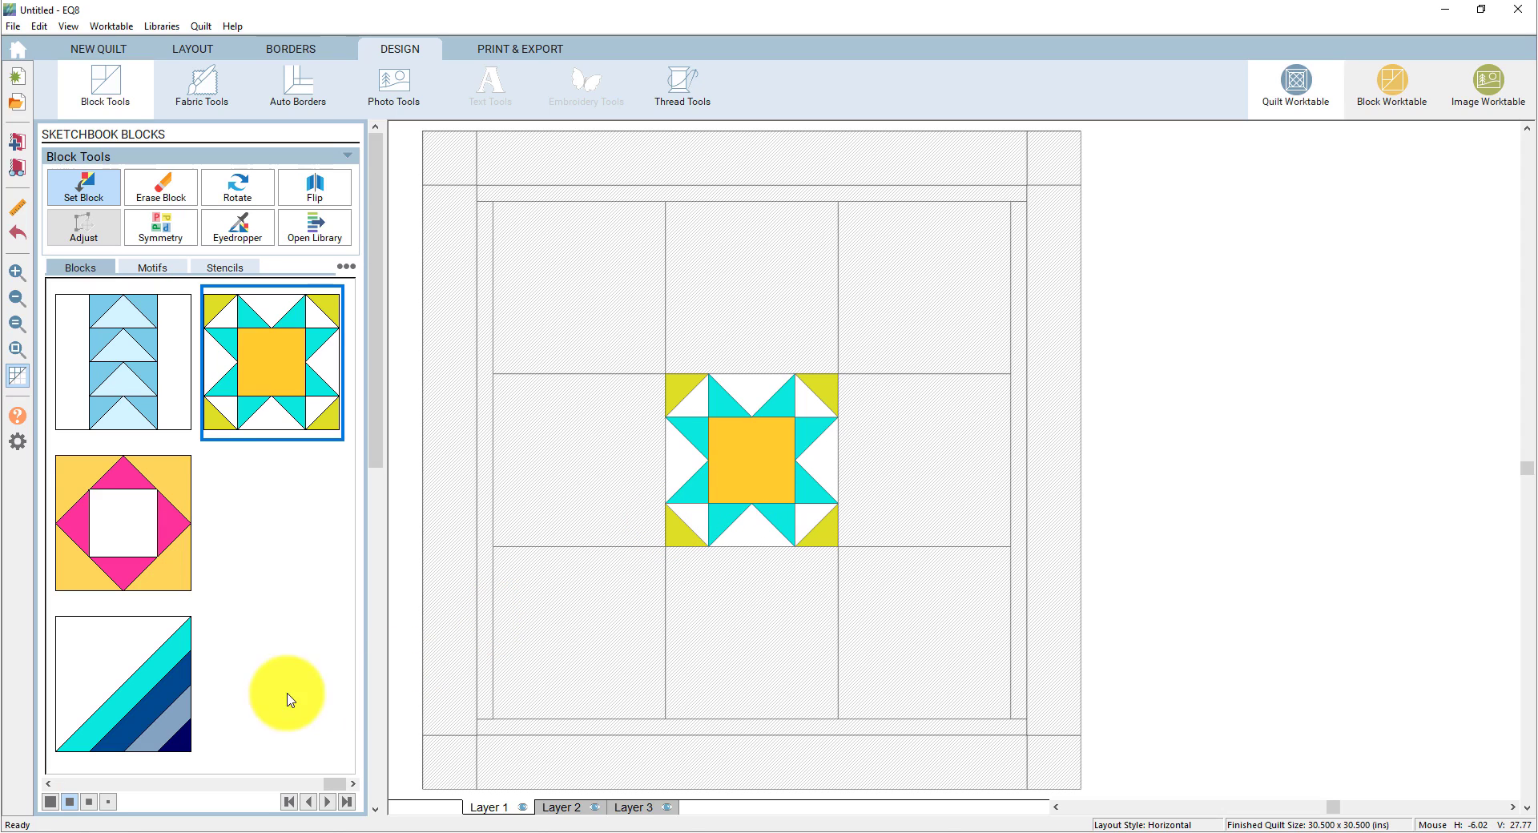
pyautogui.click(139, 706)
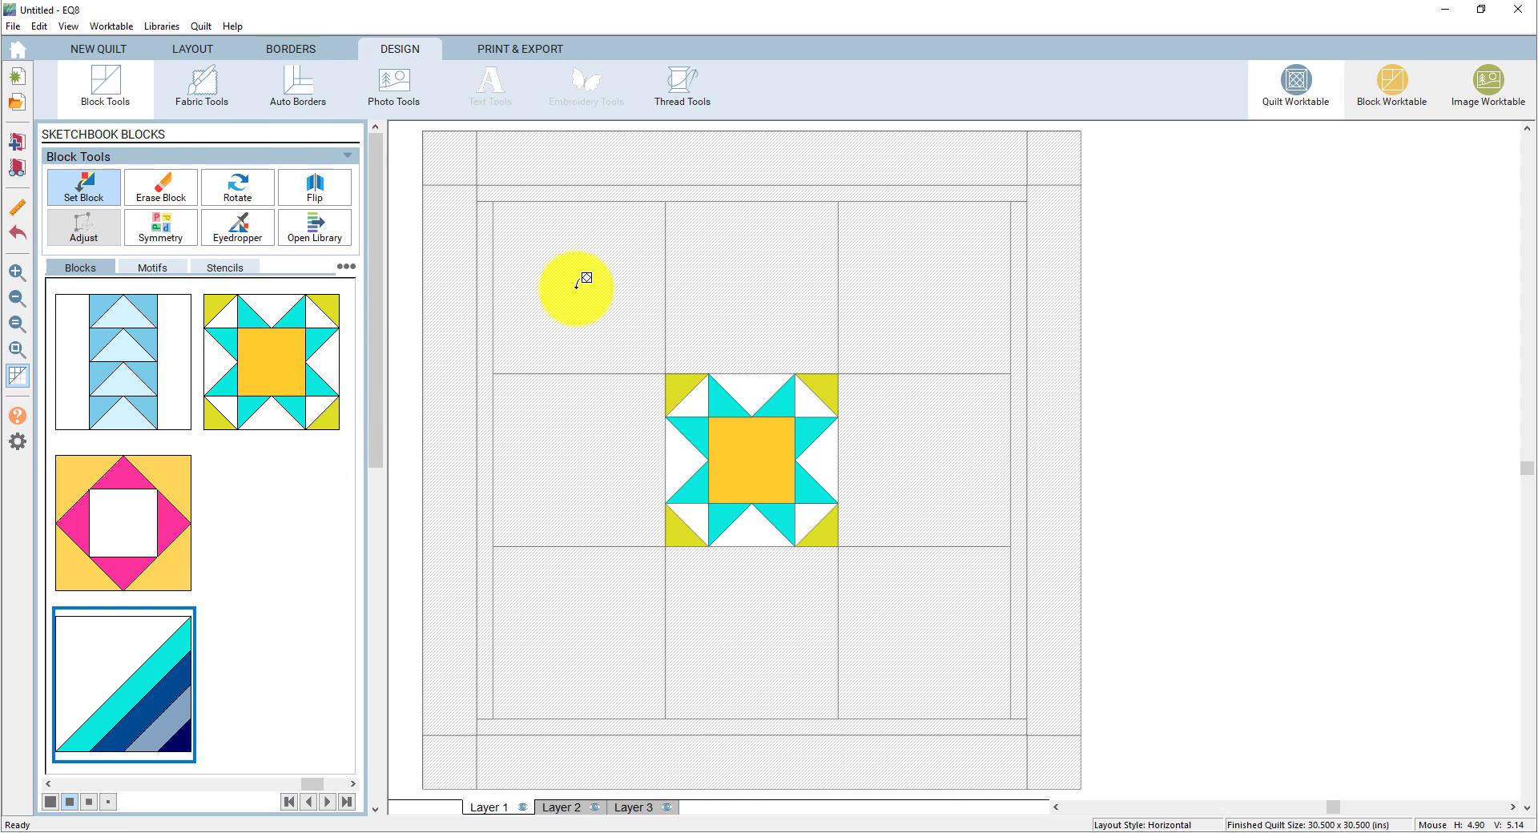
pyautogui.click(576, 289)
pyautogui.click(890, 252)
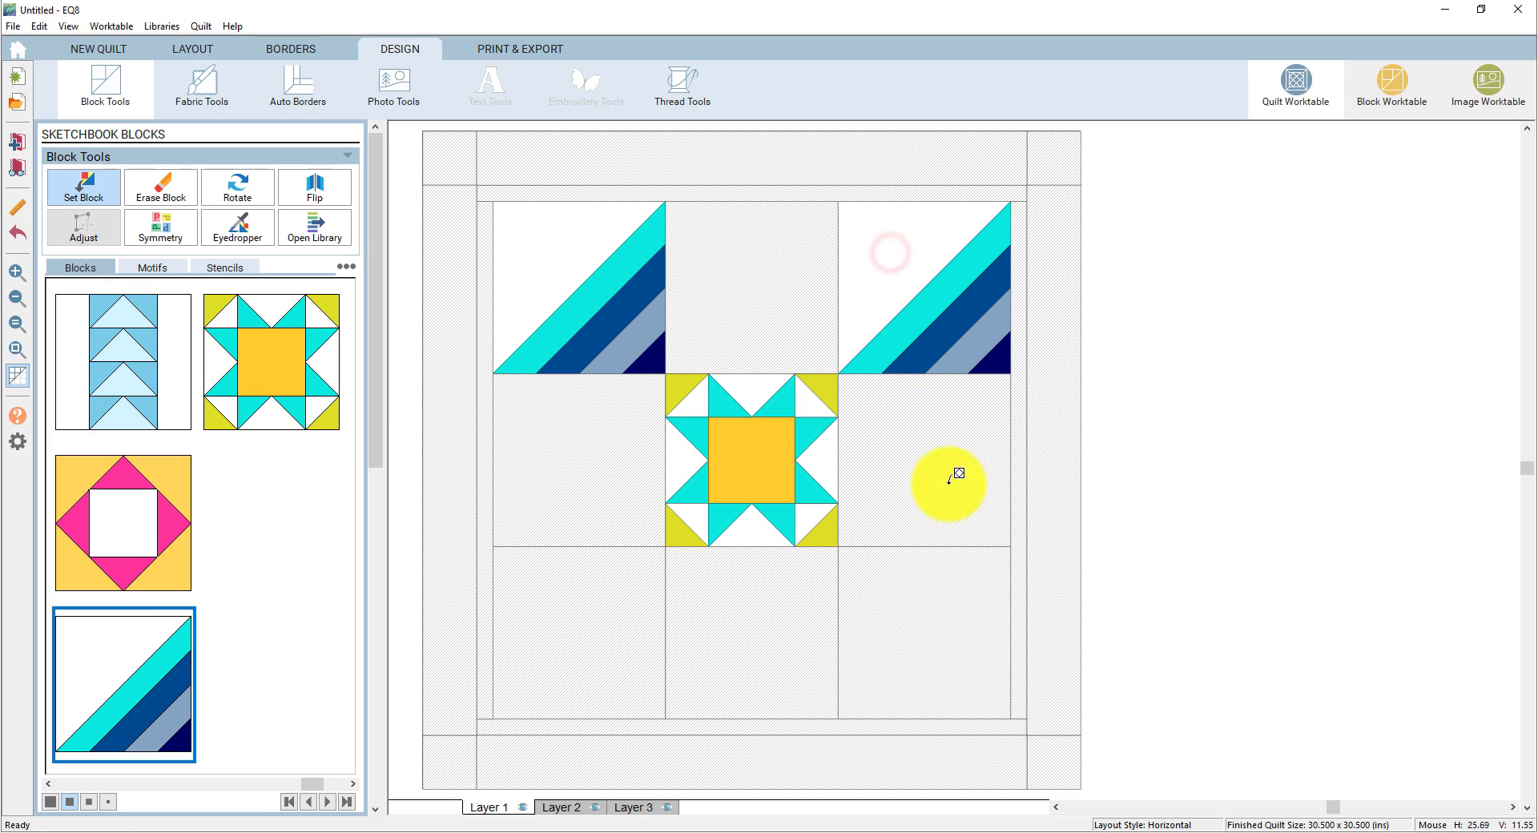
pyautogui.click(939, 591)
pyautogui.click(542, 643)
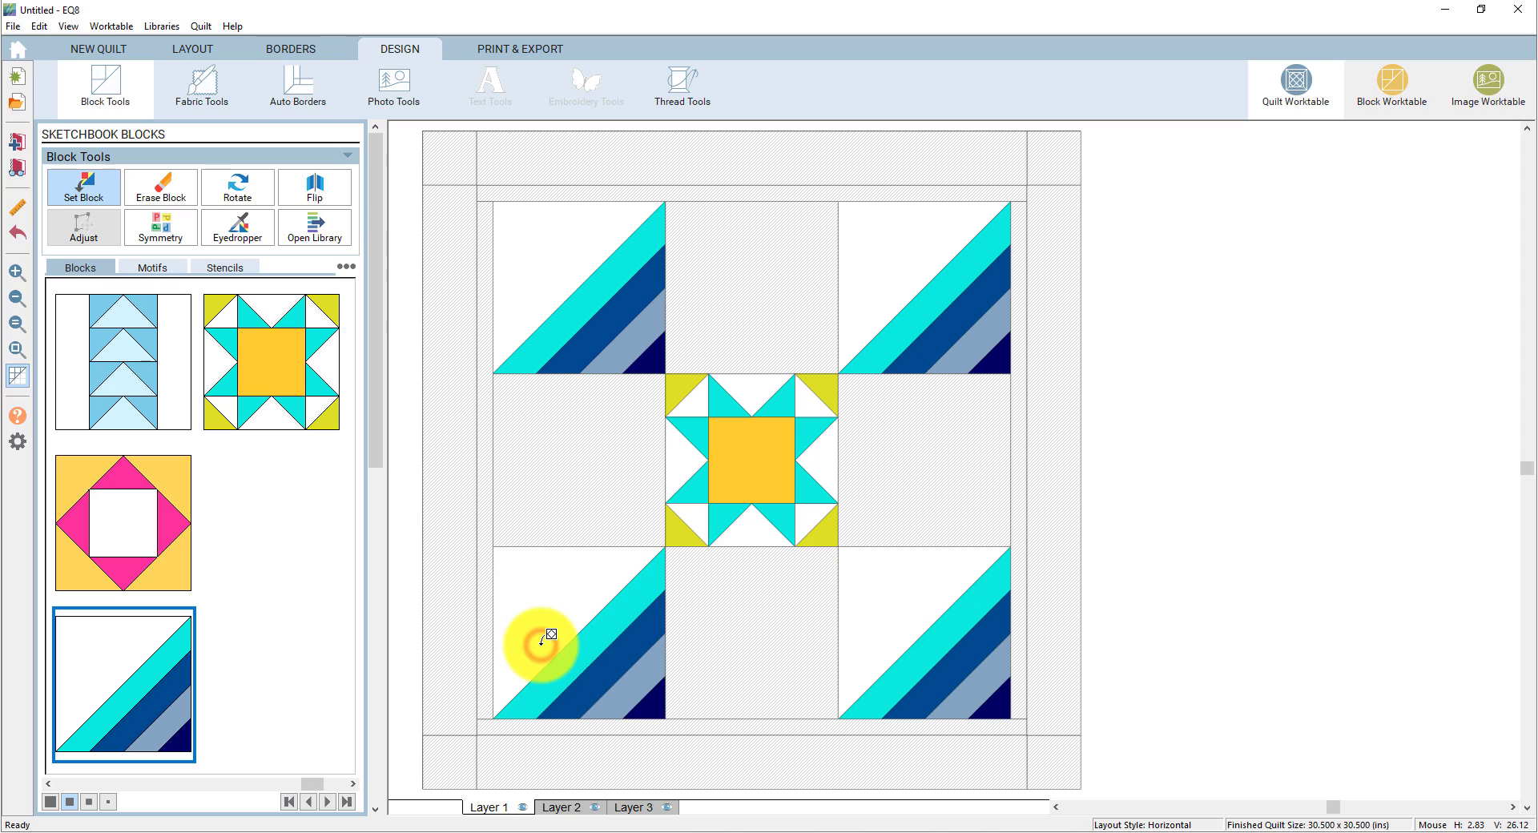
# - Fill the four middle side cells with the Variable Star block
pyautogui.click(311, 802)
pyautogui.moveTo(287, 792); pyautogui.dragTo(189, 800)
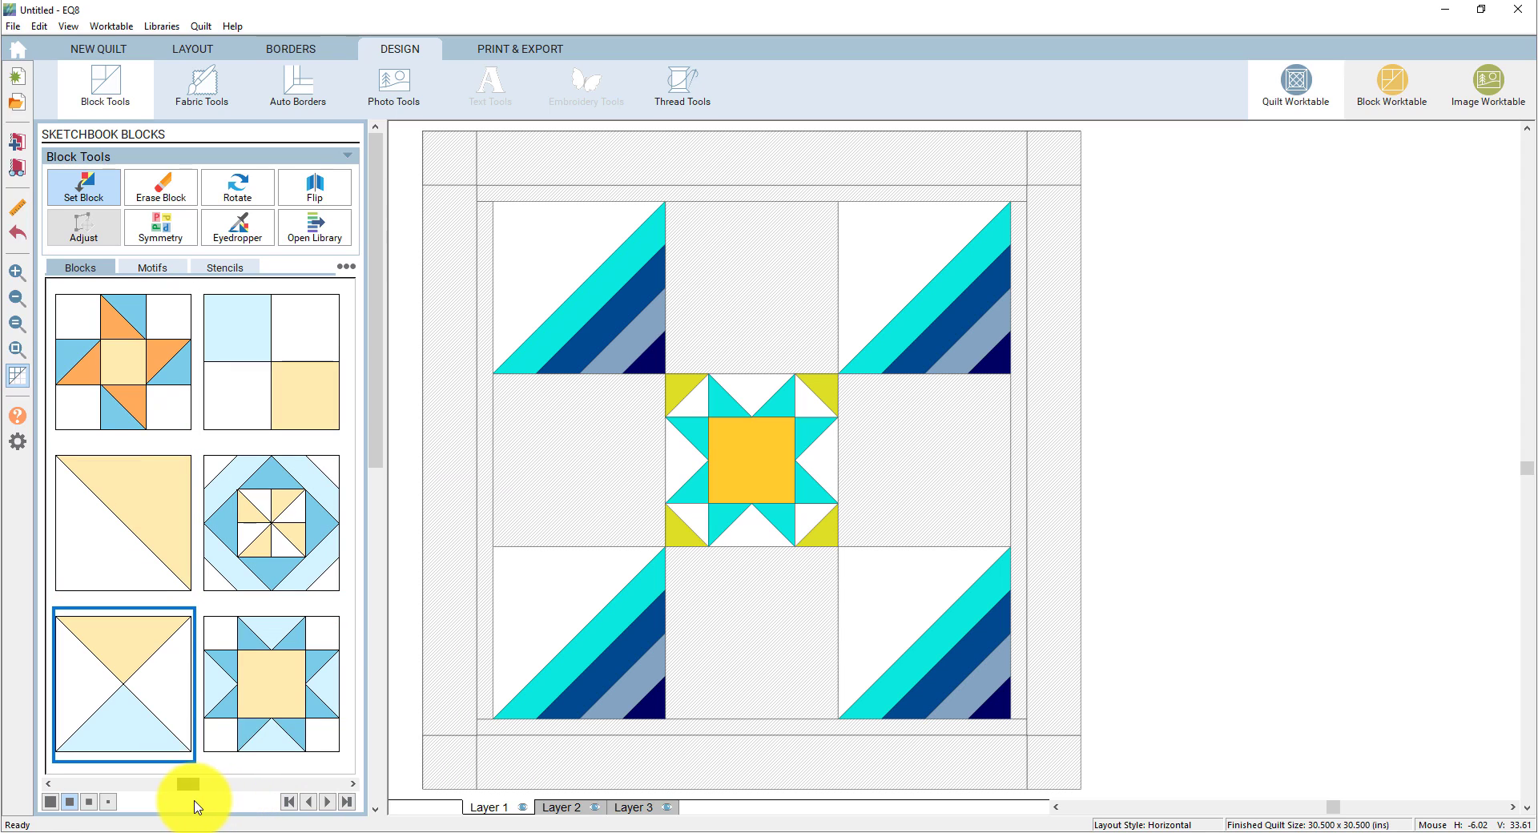
pyautogui.click(270, 710)
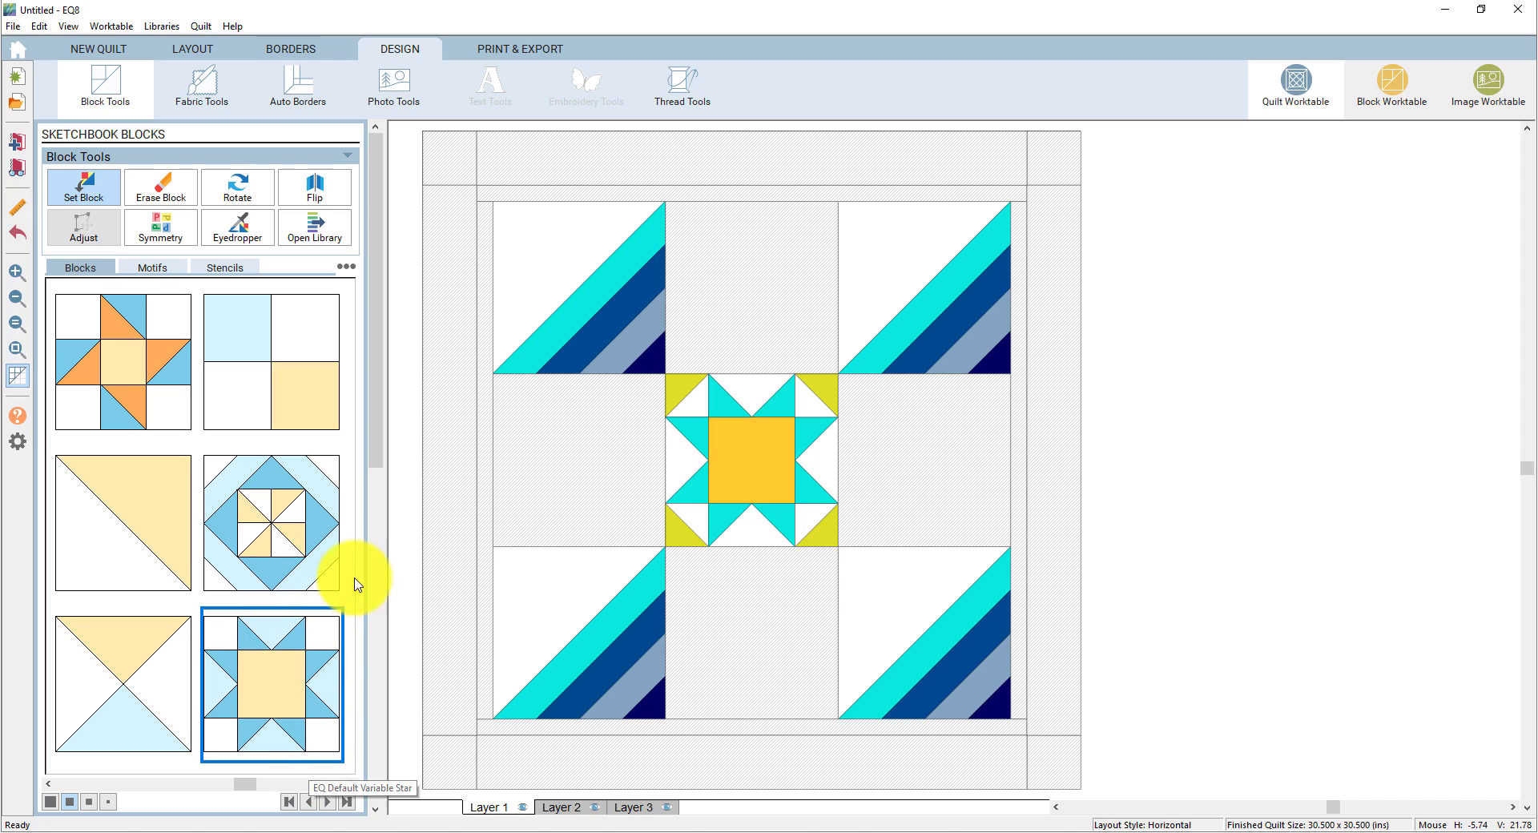
pyautogui.click(532, 446)
pyautogui.click(704, 326)
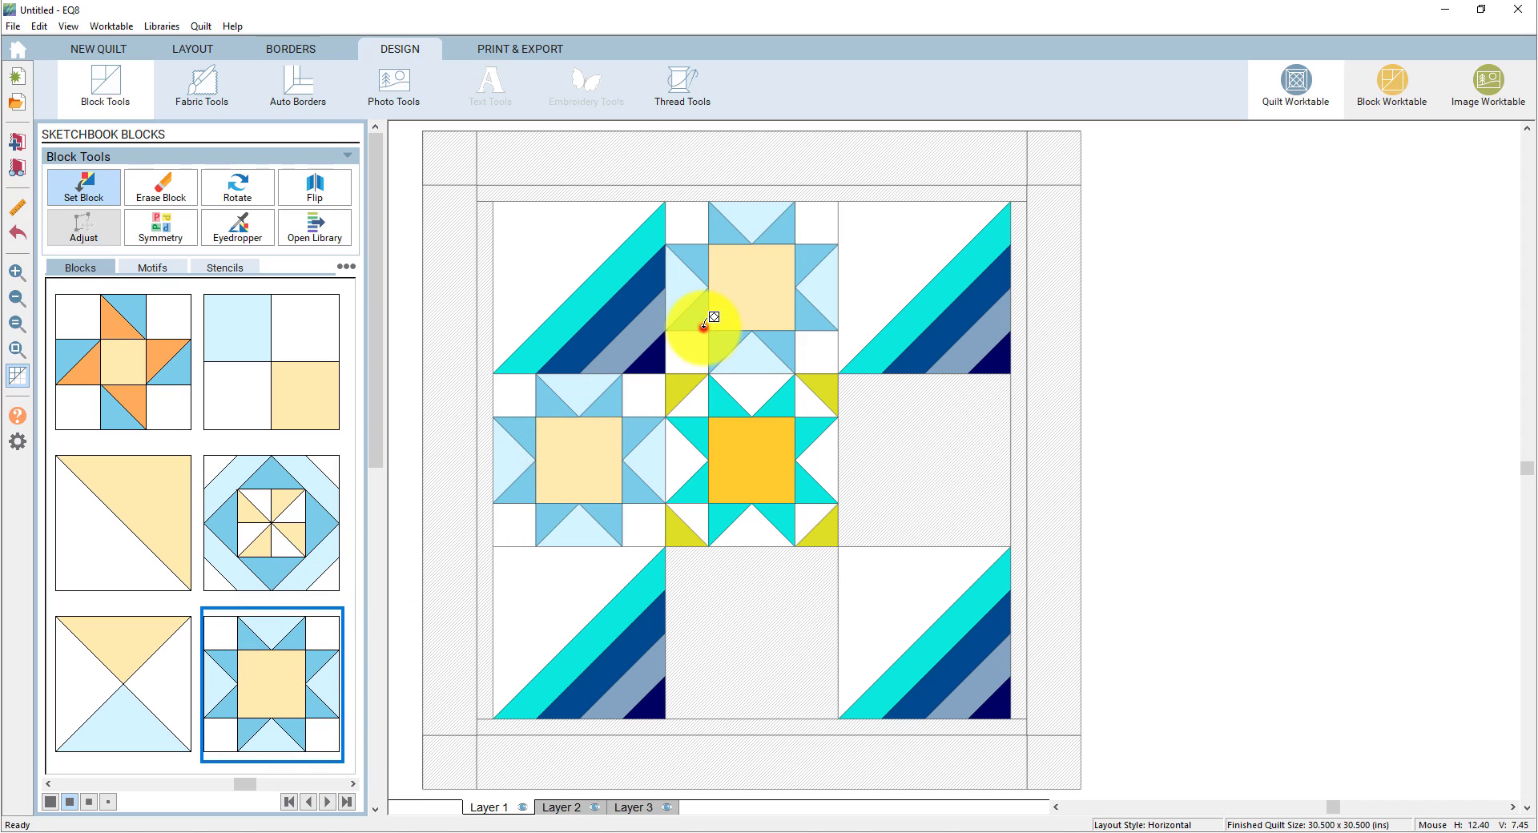
pyautogui.click(903, 413)
pyautogui.click(791, 633)
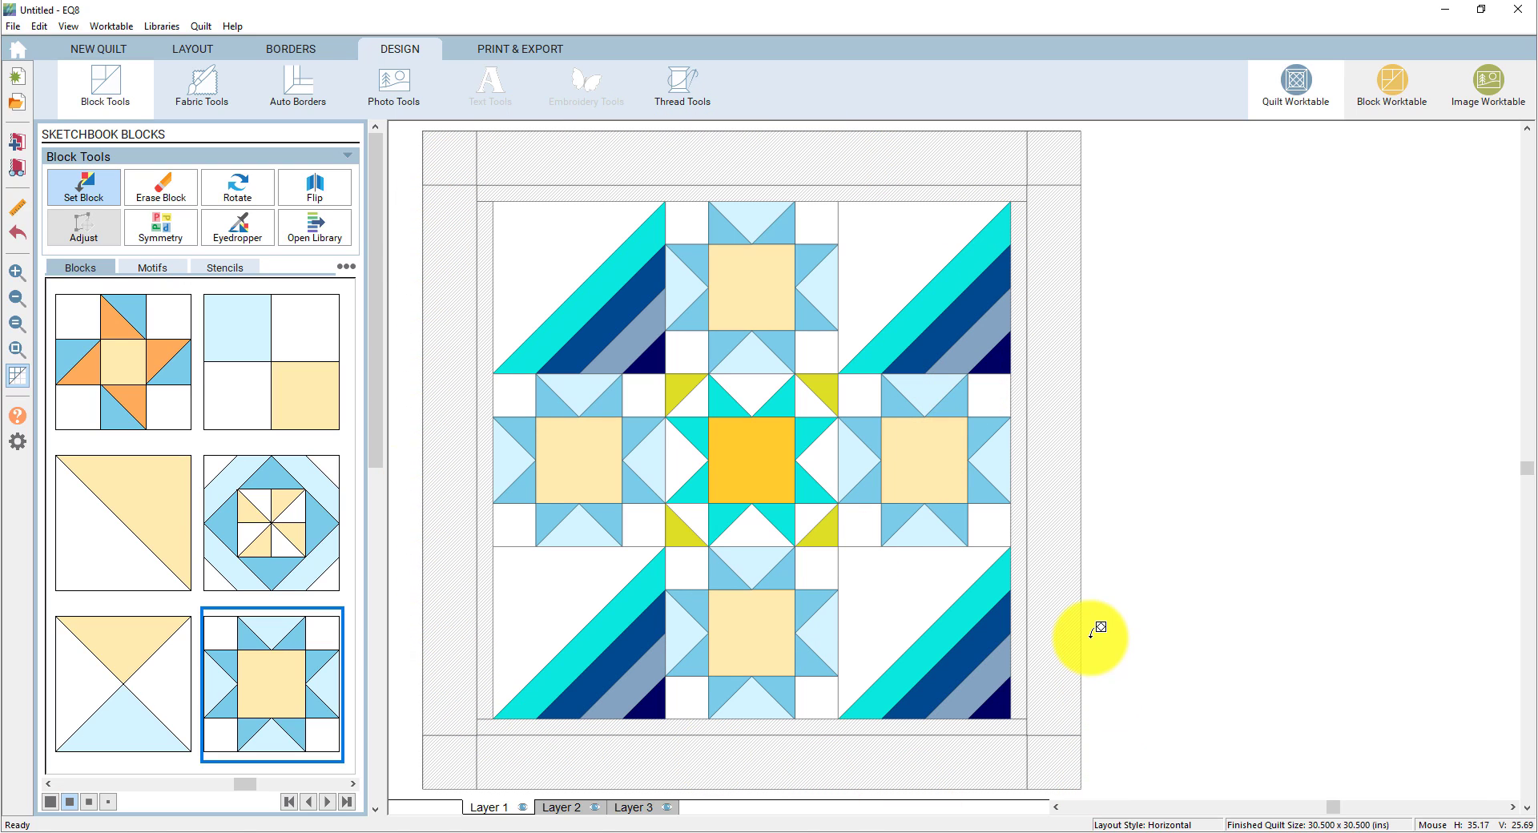
pyautogui.moveTo(247, 784); pyautogui.dragTo(292, 789)
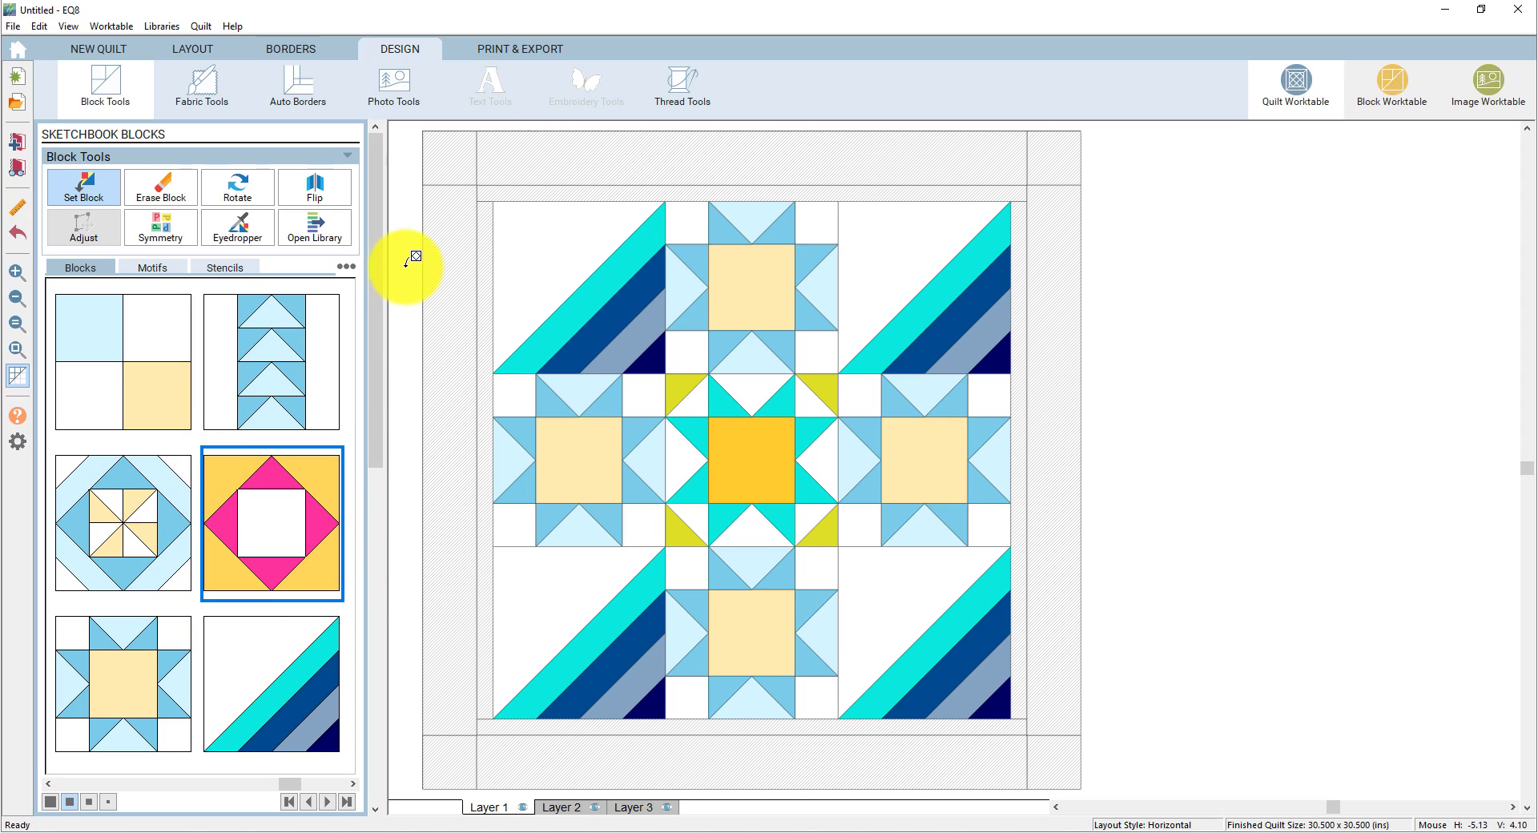
# - Place the pink-and-yellow Economy Patch block in all four border corner squares
pyautogui.click(459, 153)
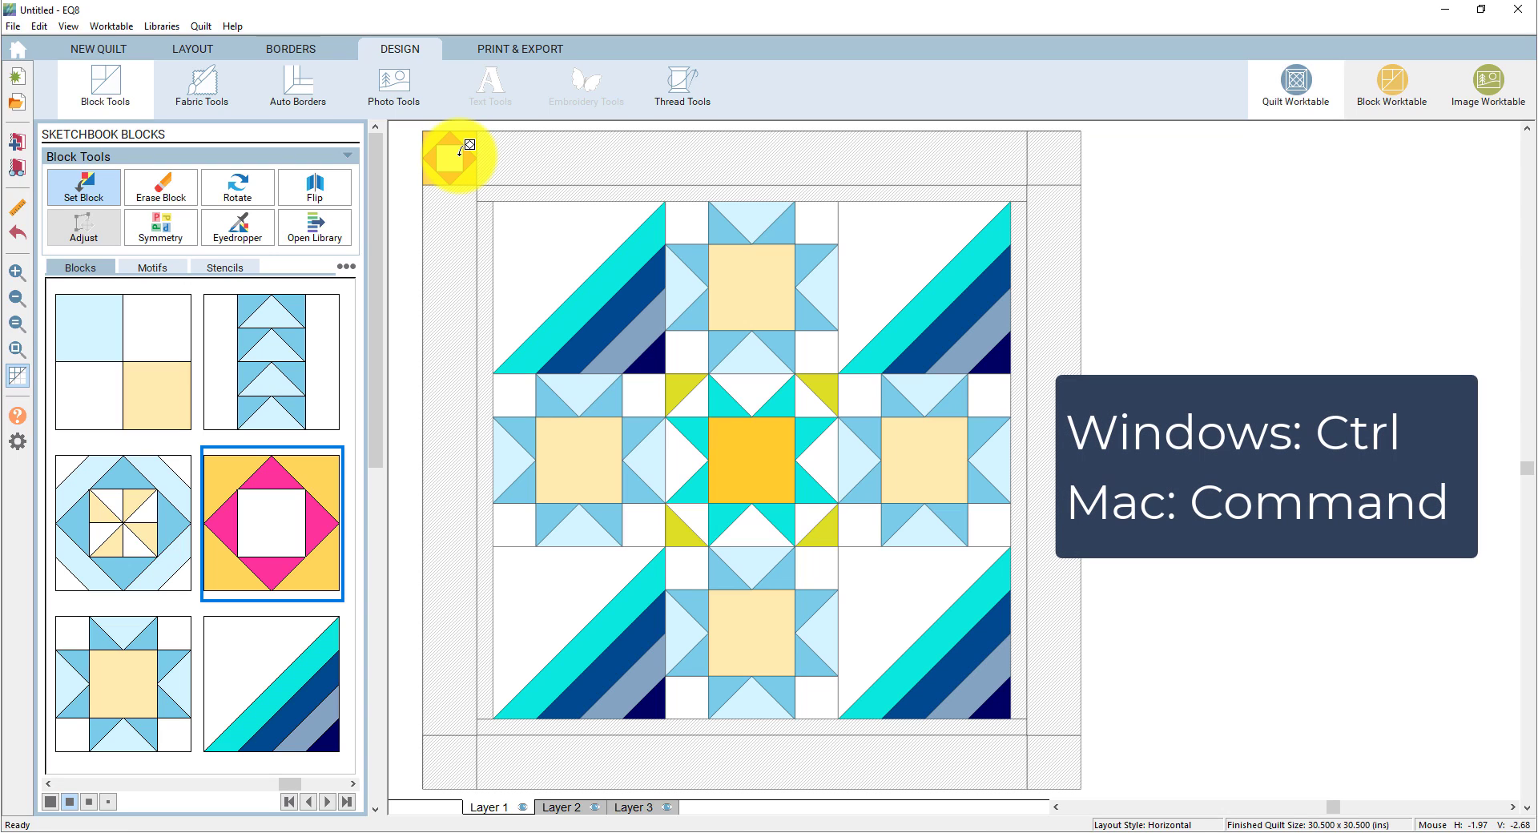
pyautogui.keyDown('ctrl'); pyautogui.click(1068, 150); pyautogui.keyUp('ctrl')
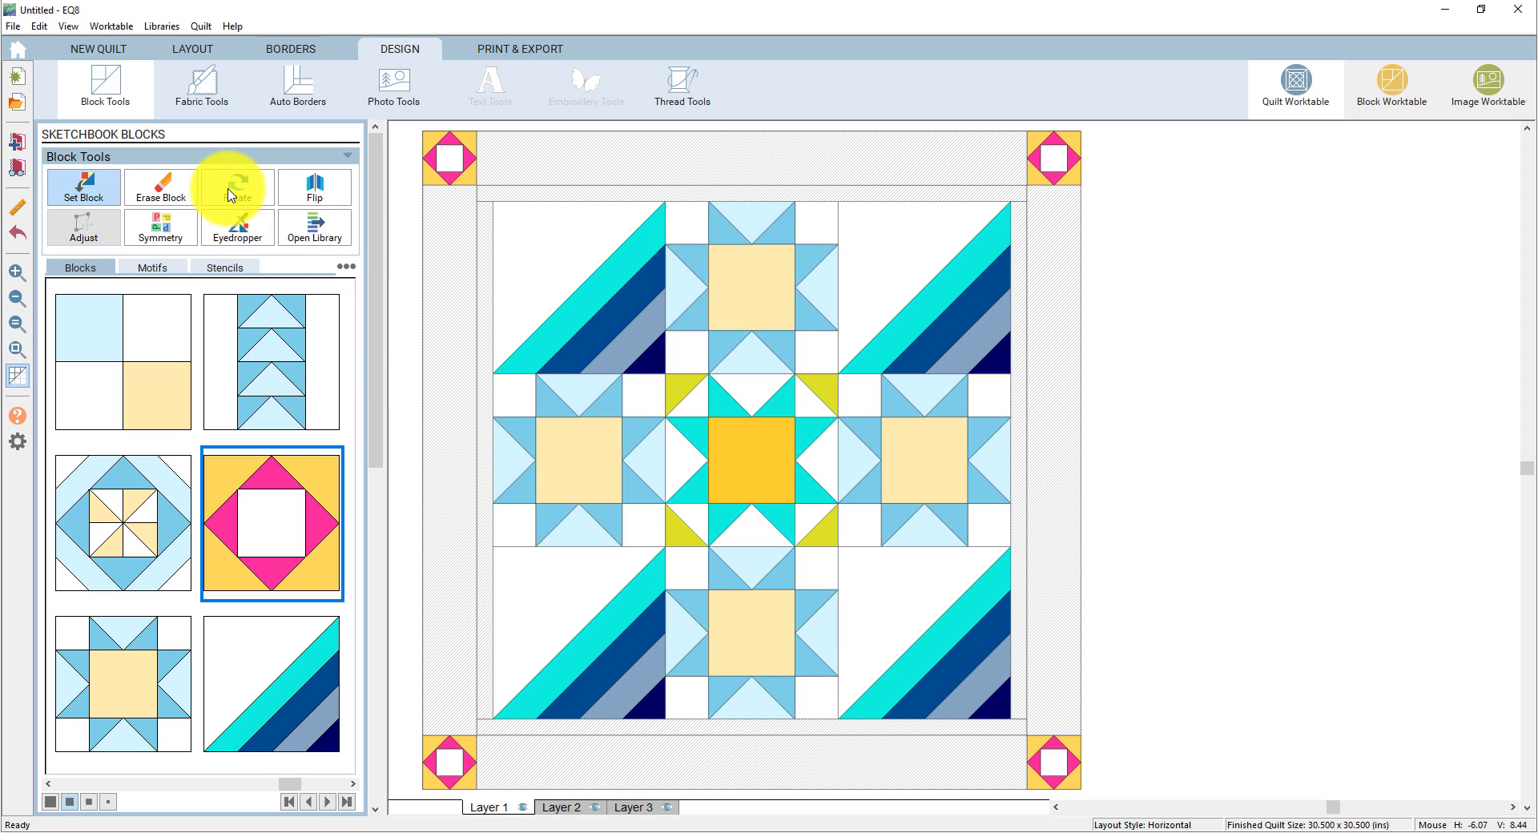
pyautogui.click(234, 196)
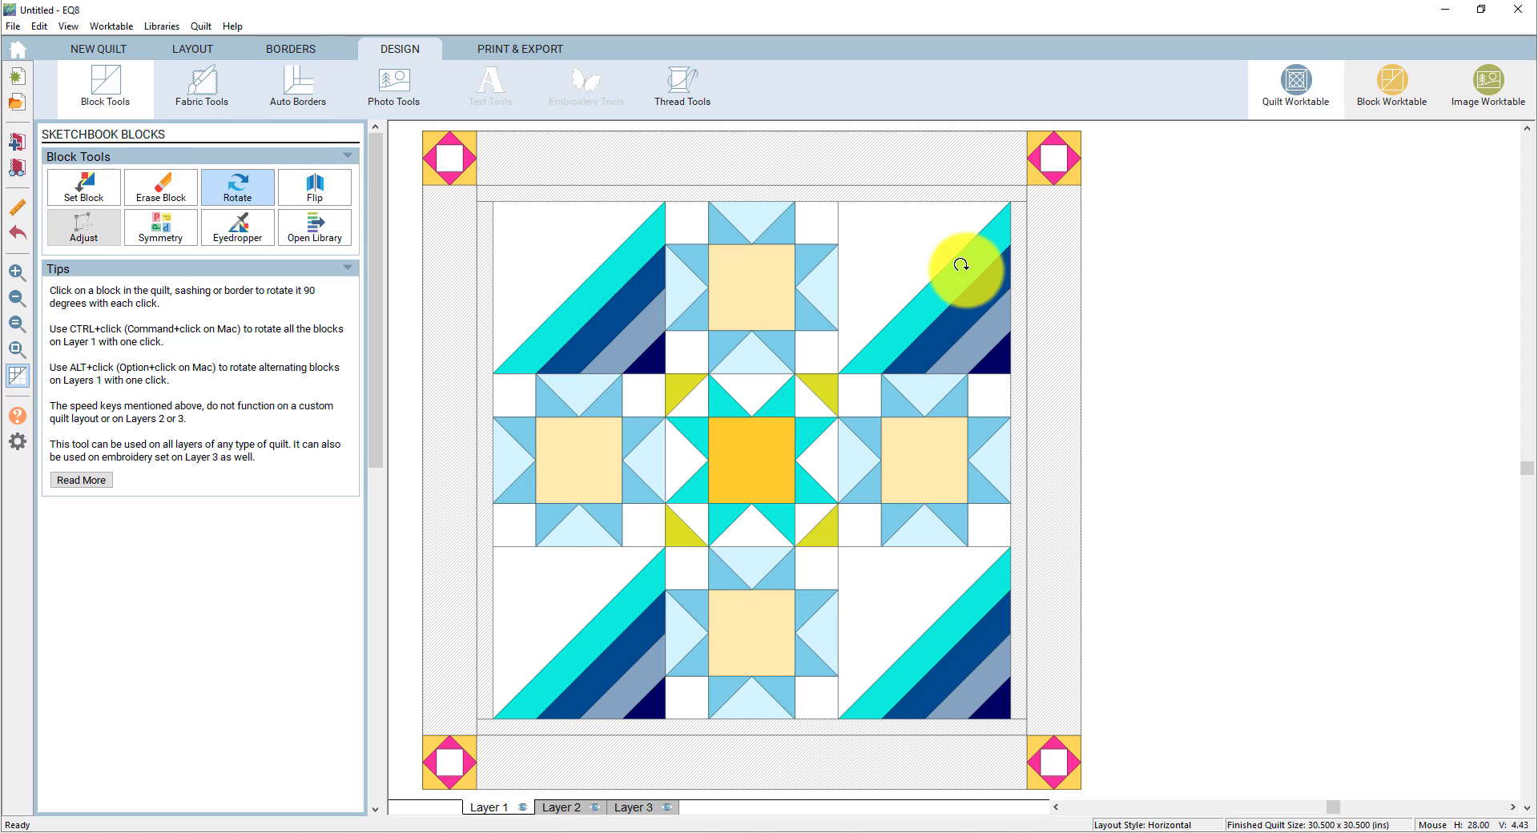
# - Rotate the Roman Stripe blocks: top-right once, bottom-right twice, bottom-left three times
pyautogui.click(919, 290)
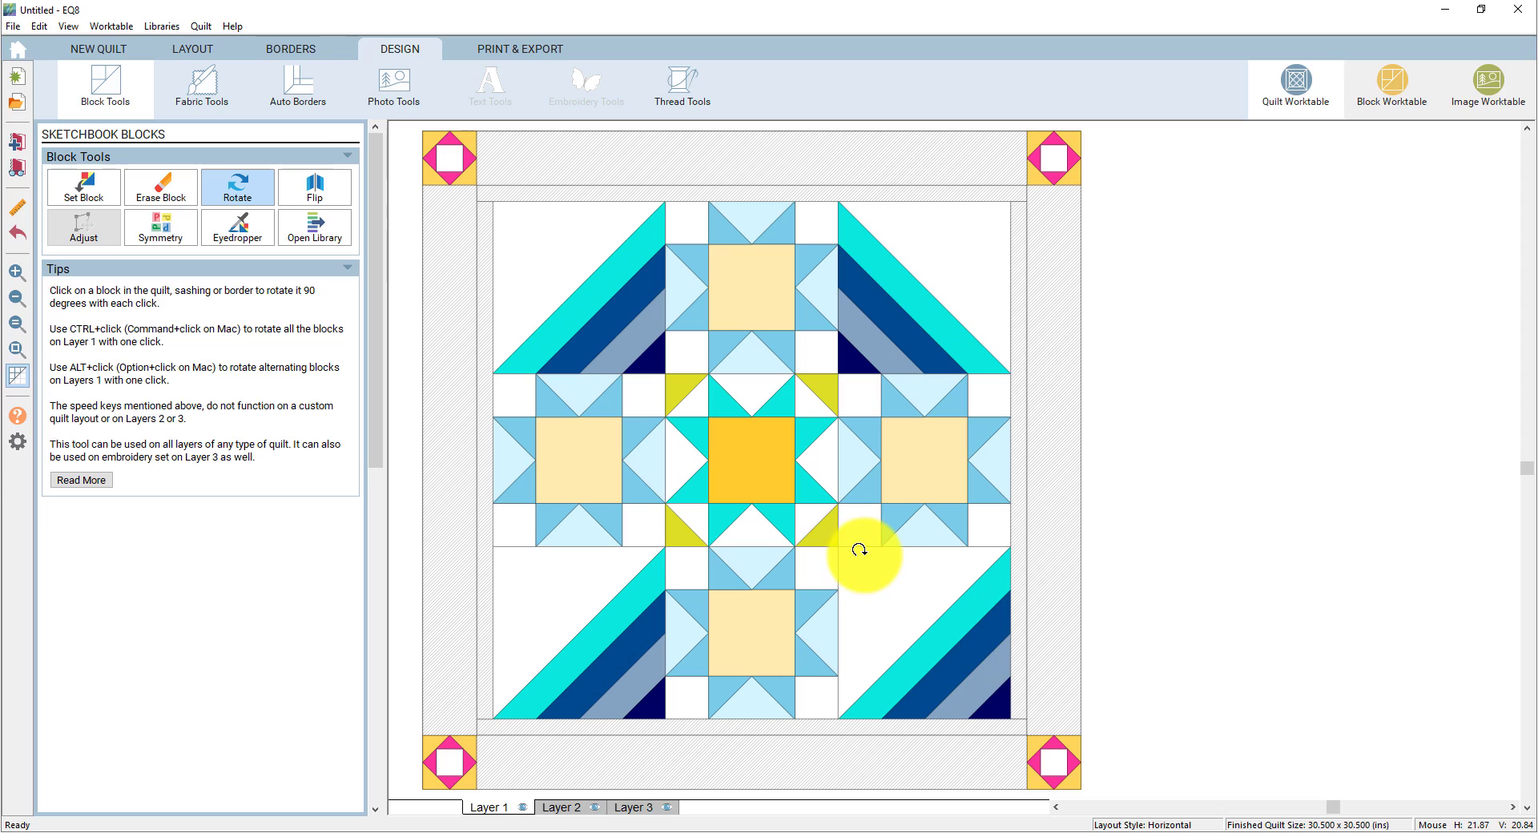
pyautogui.click(924, 605)
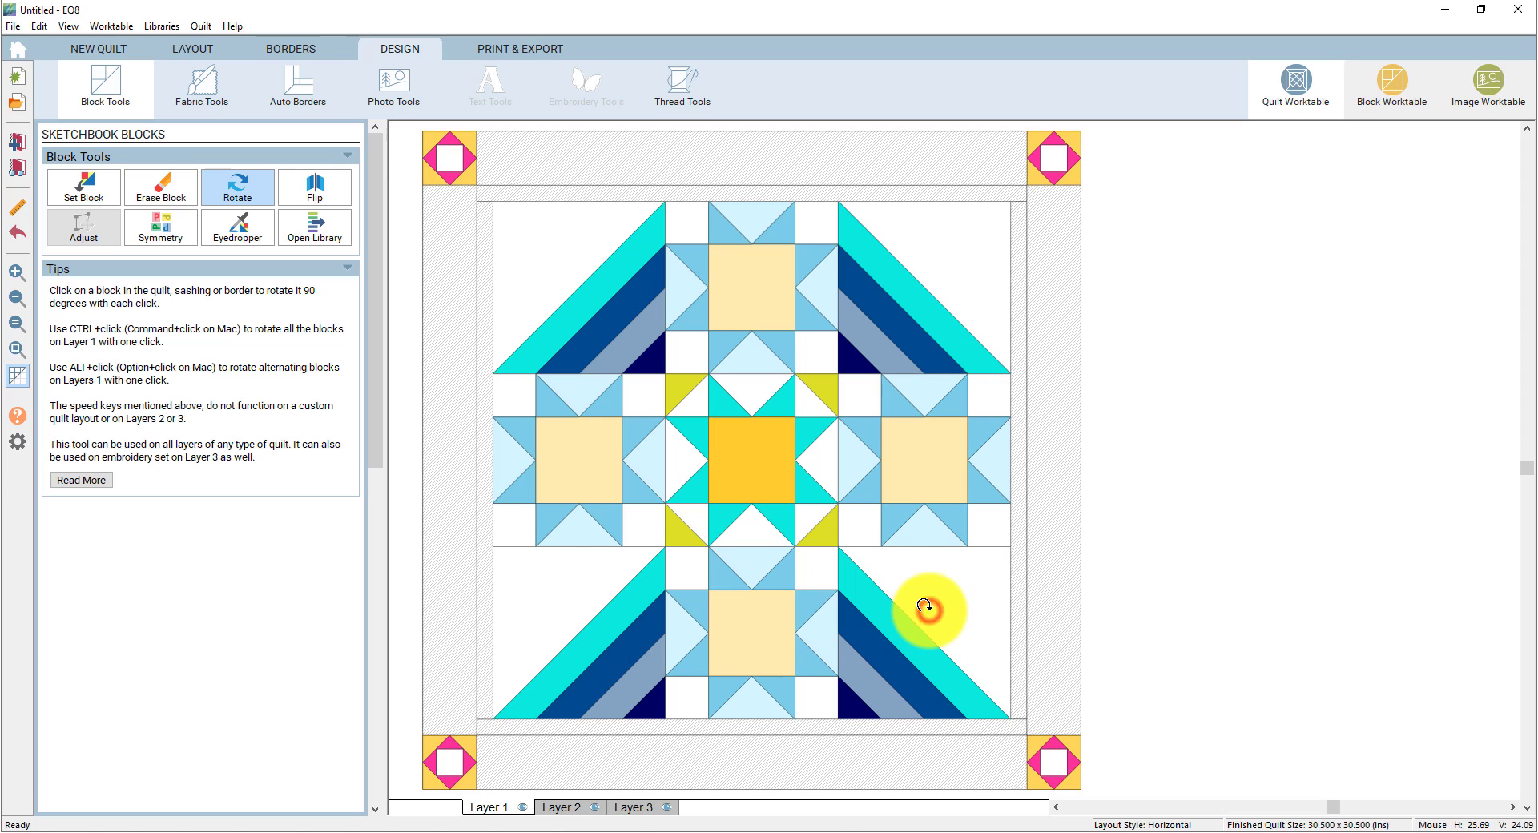
pyautogui.click(924, 607)
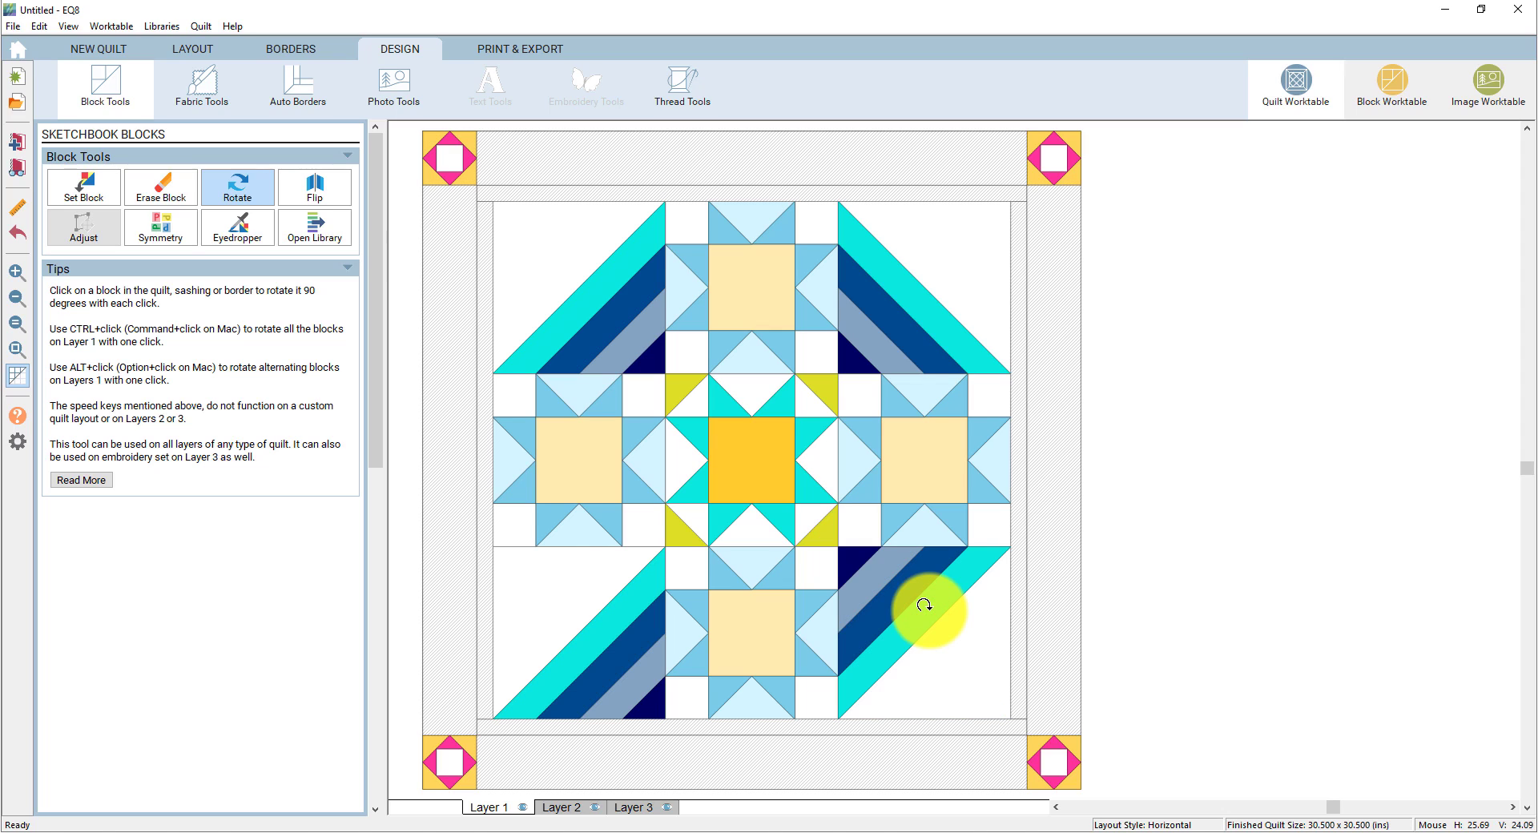
pyautogui.click(576, 627)
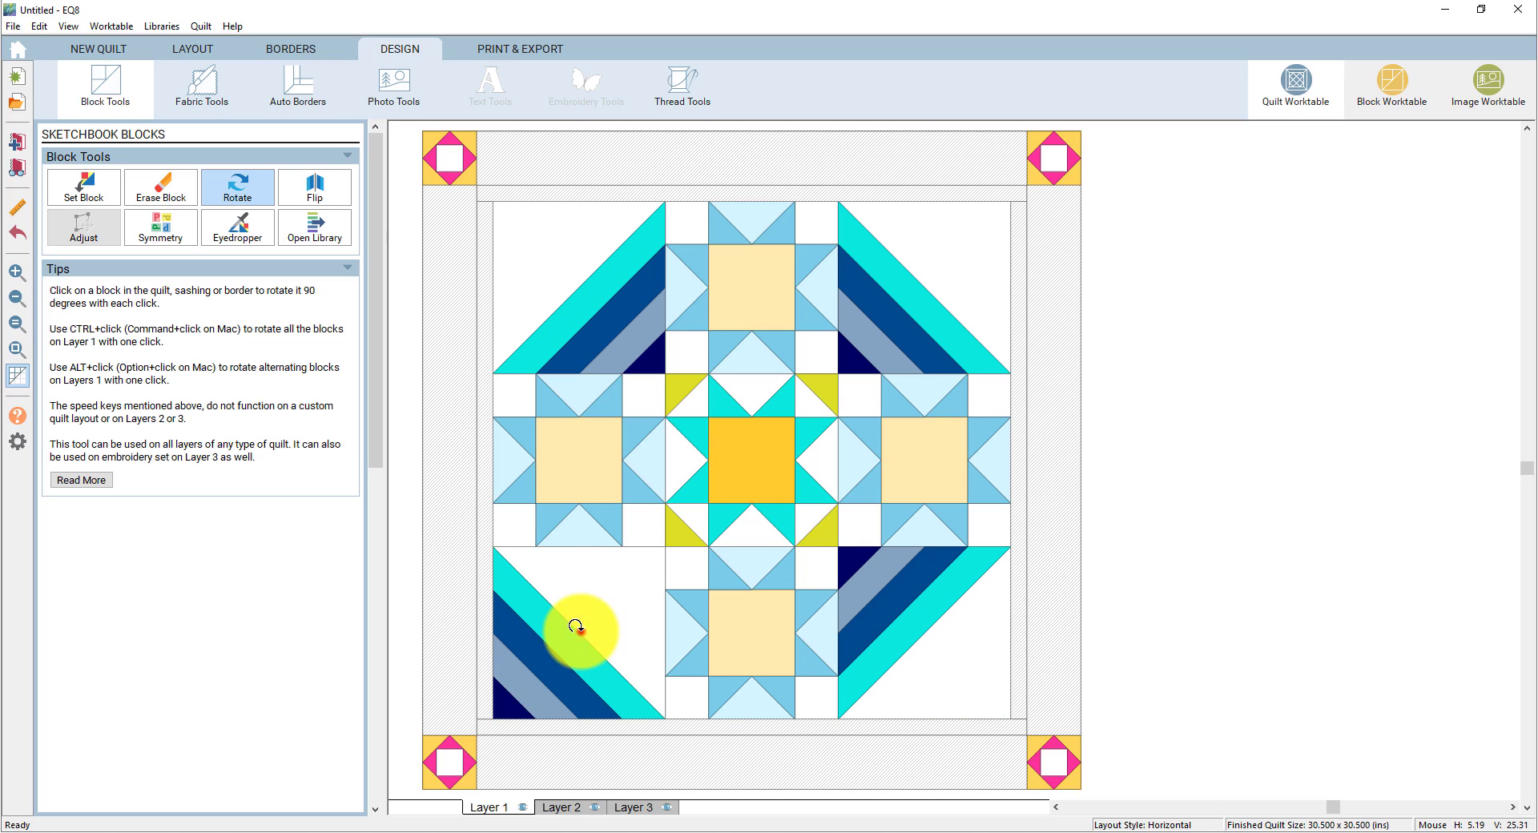
pyautogui.click(576, 627)
pyautogui.click(576, 628)
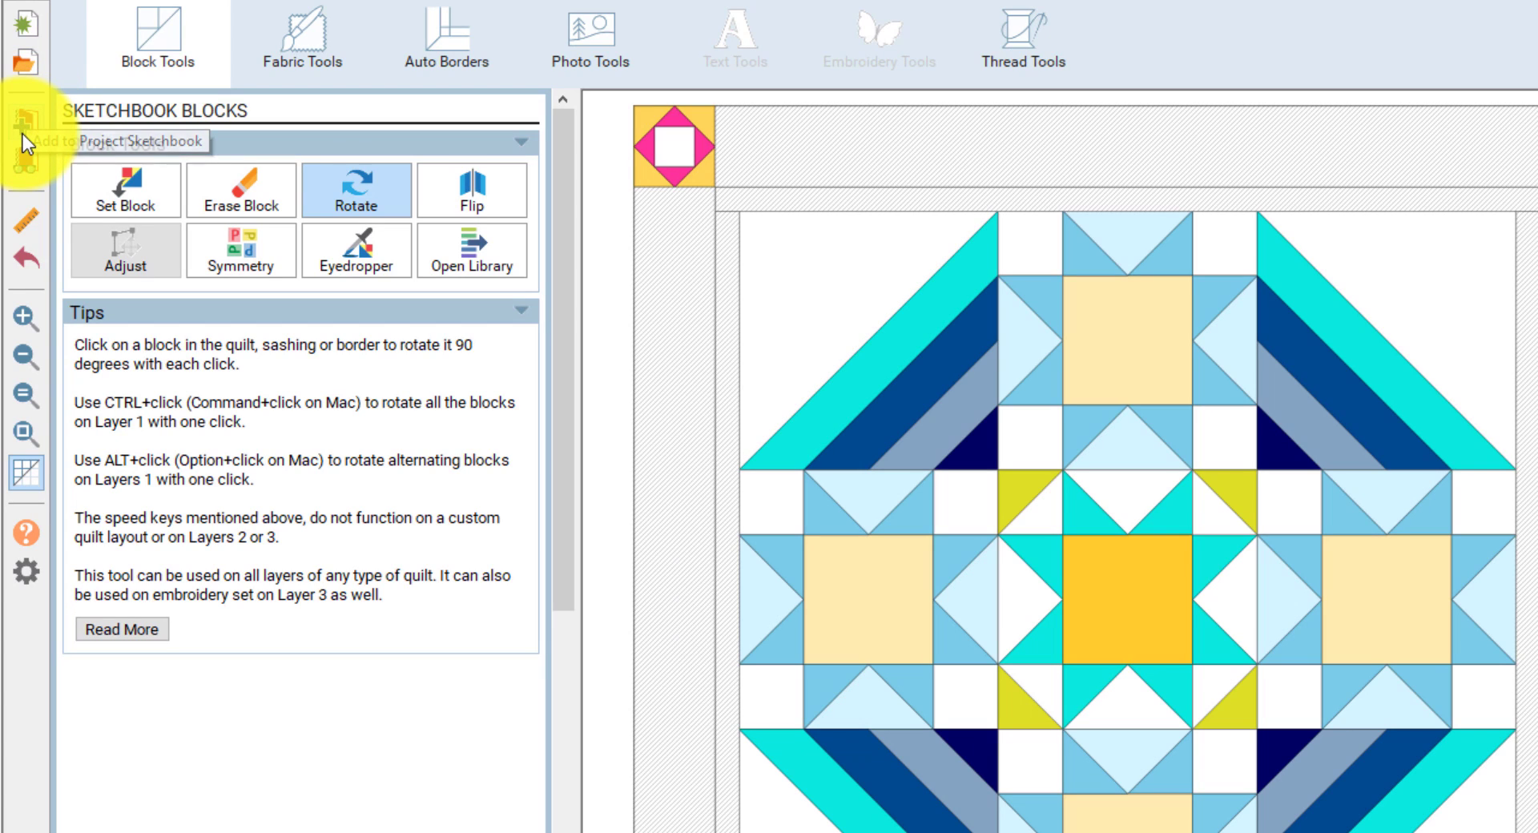
pyautogui.click(25, 125)
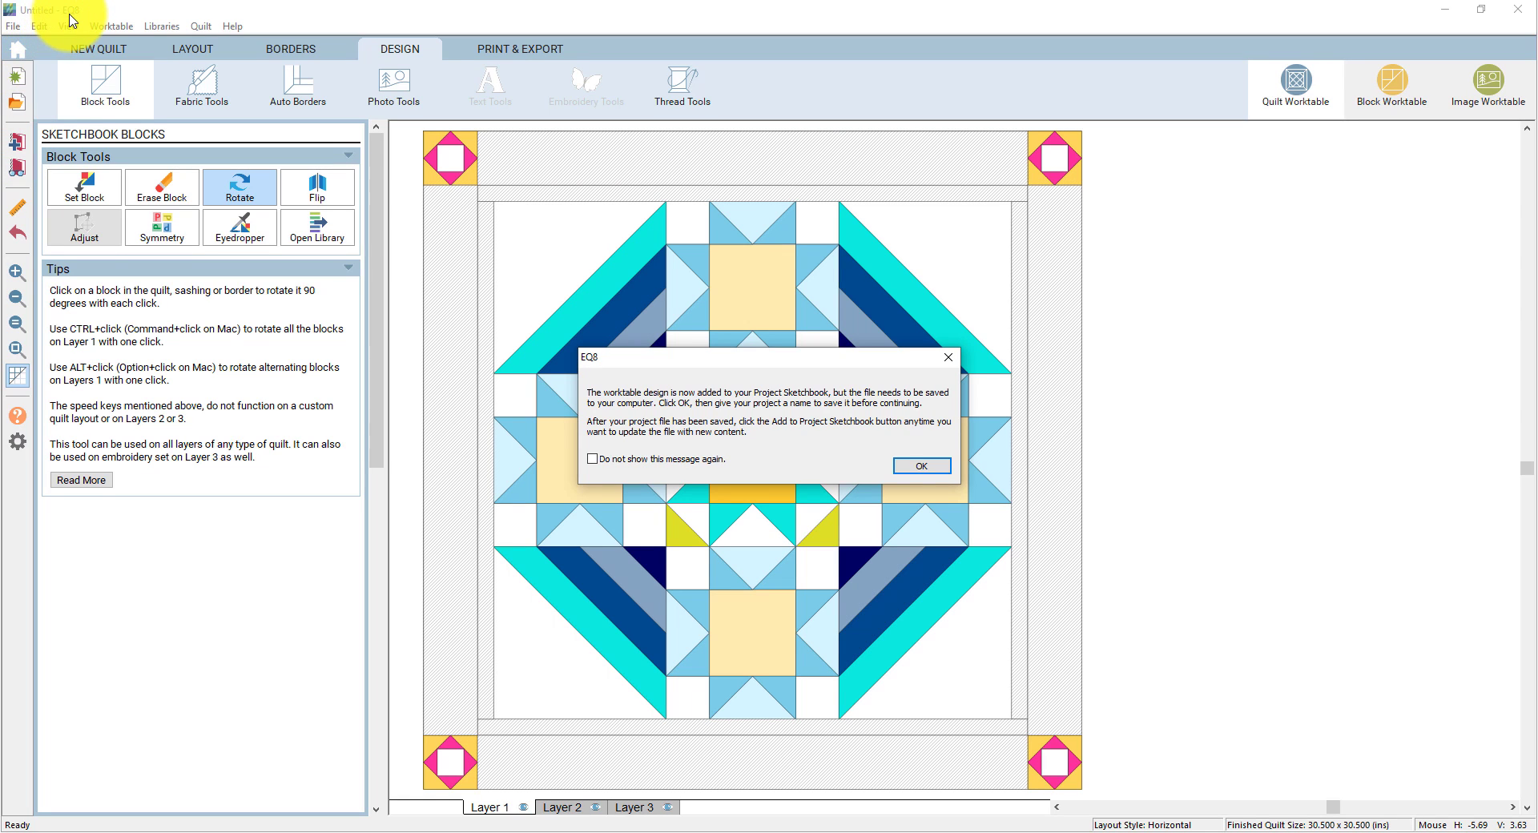
pyautogui.click(920, 466)
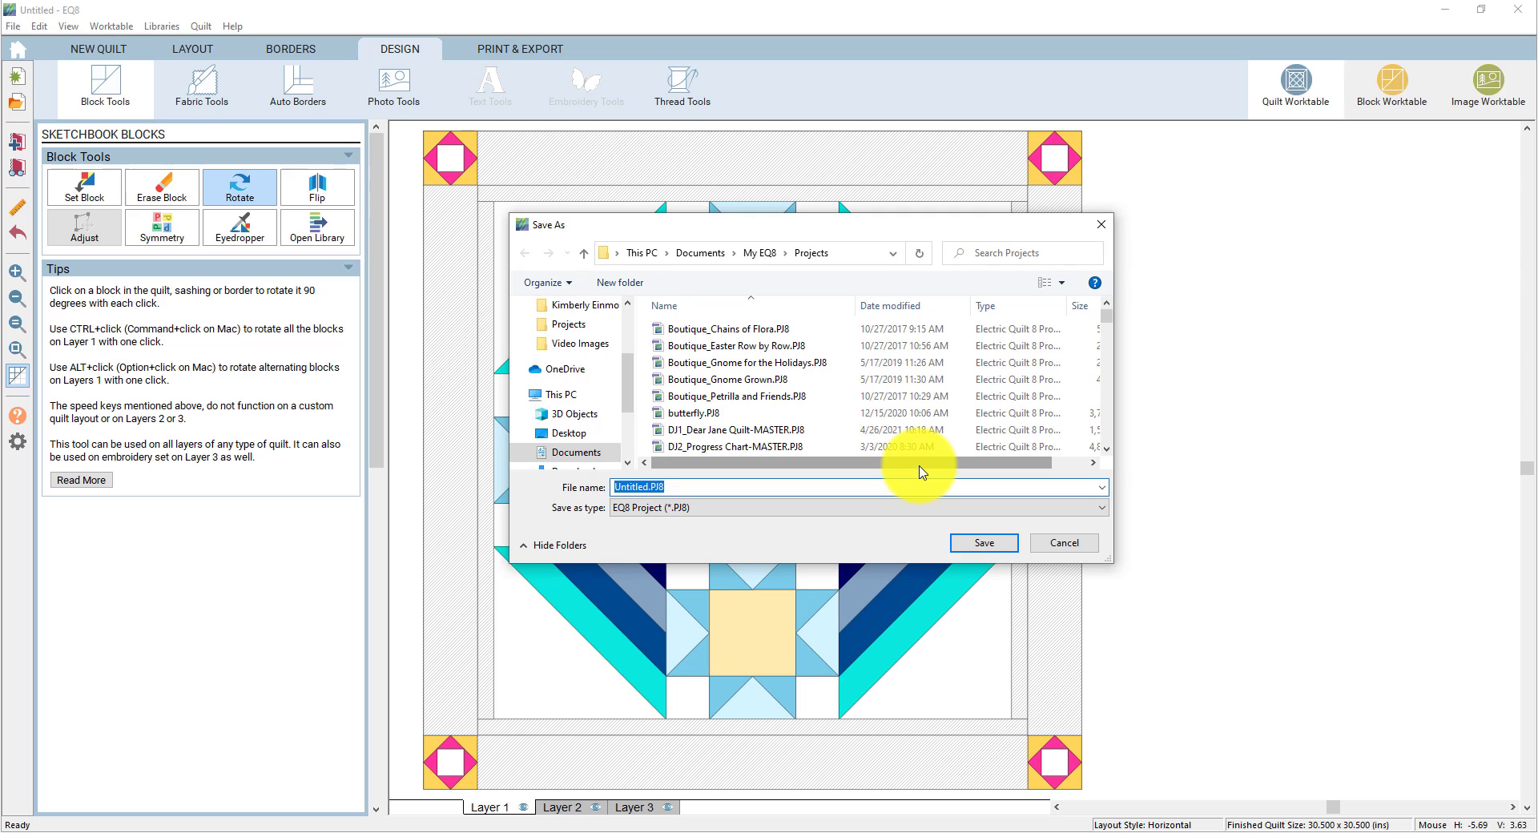
pyautogui.write('Basic Quilt Design Lesson')
pyautogui.click(988, 548)
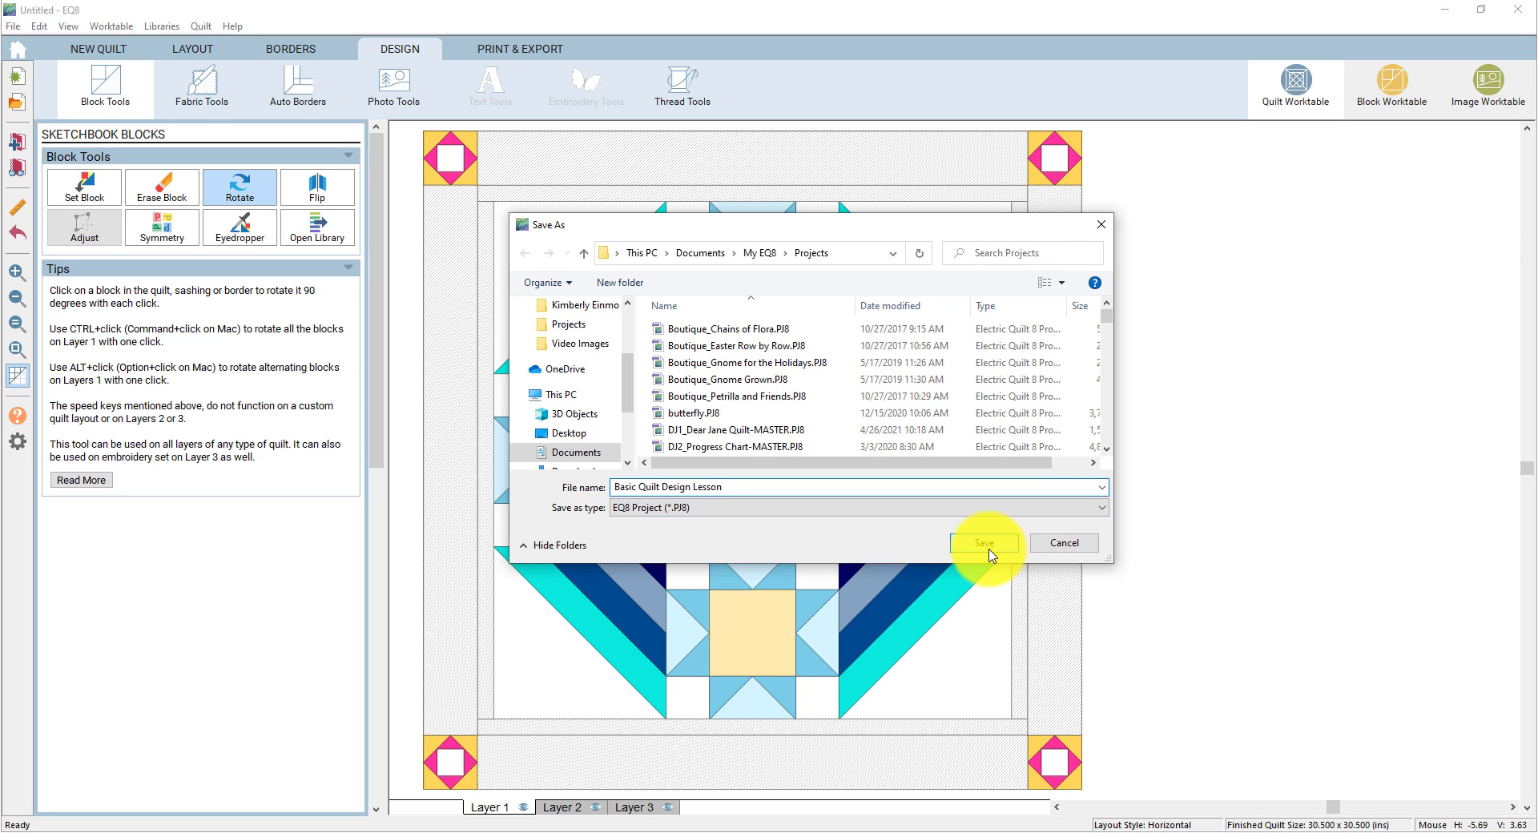
pyautogui.click(988, 548)
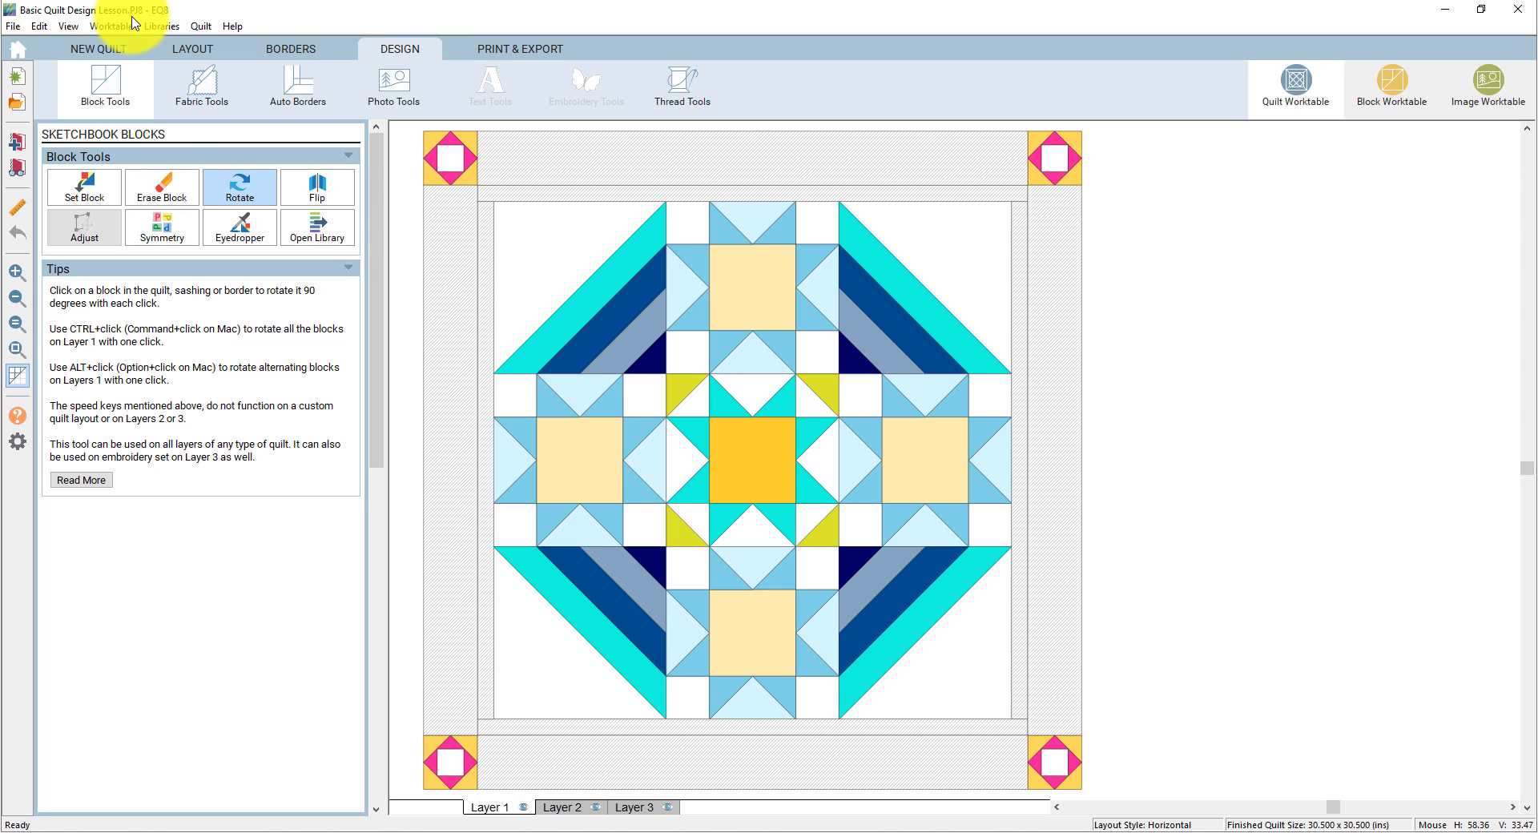
# - Show the sketchbook fabrics and colors palette and scroll through its swatches
pyautogui.click(205, 91)
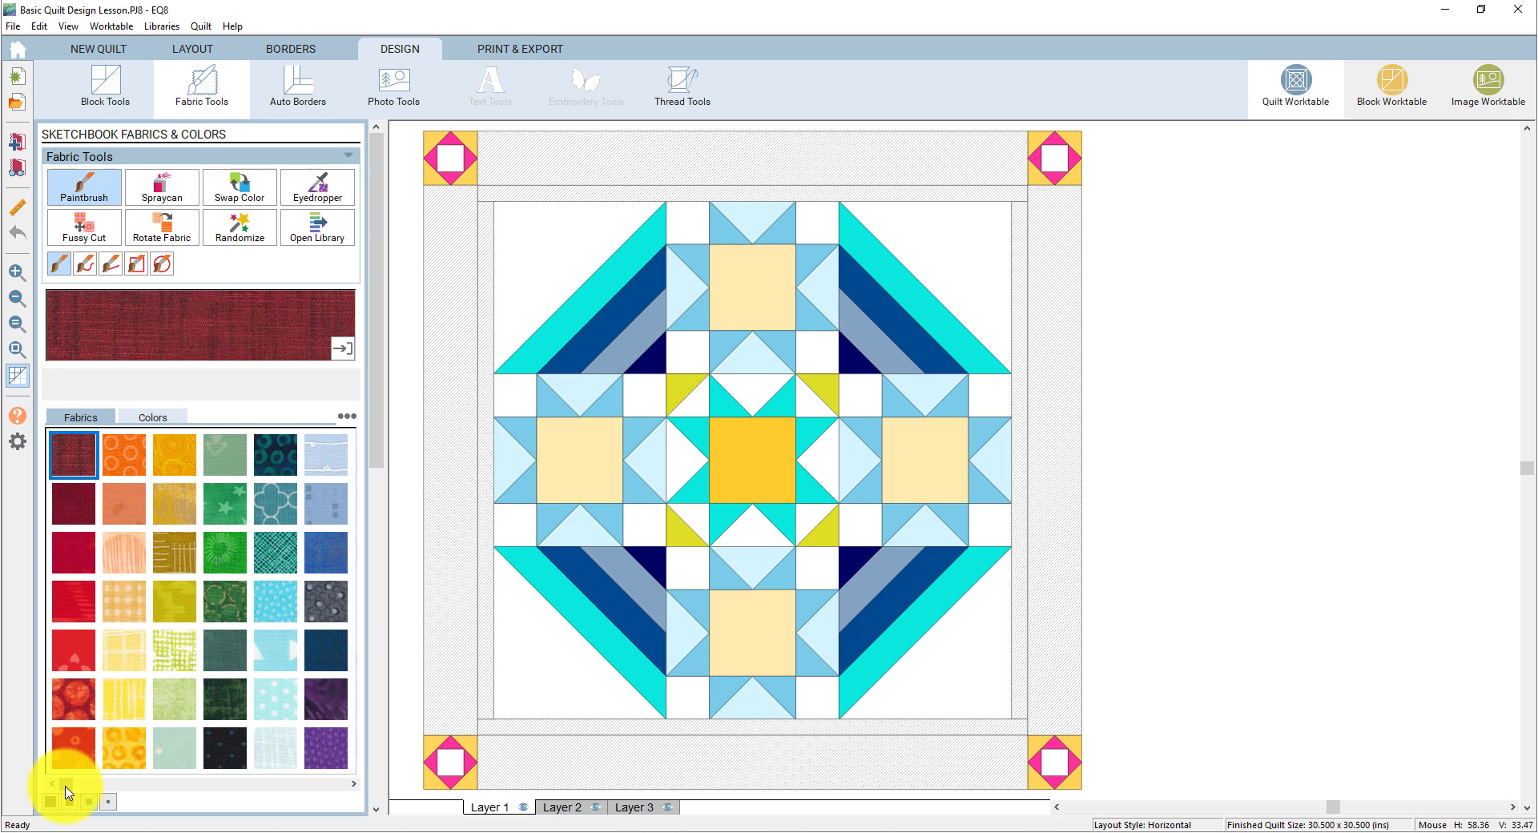
pyautogui.moveTo(66, 785); pyautogui.dragTo(289, 797)
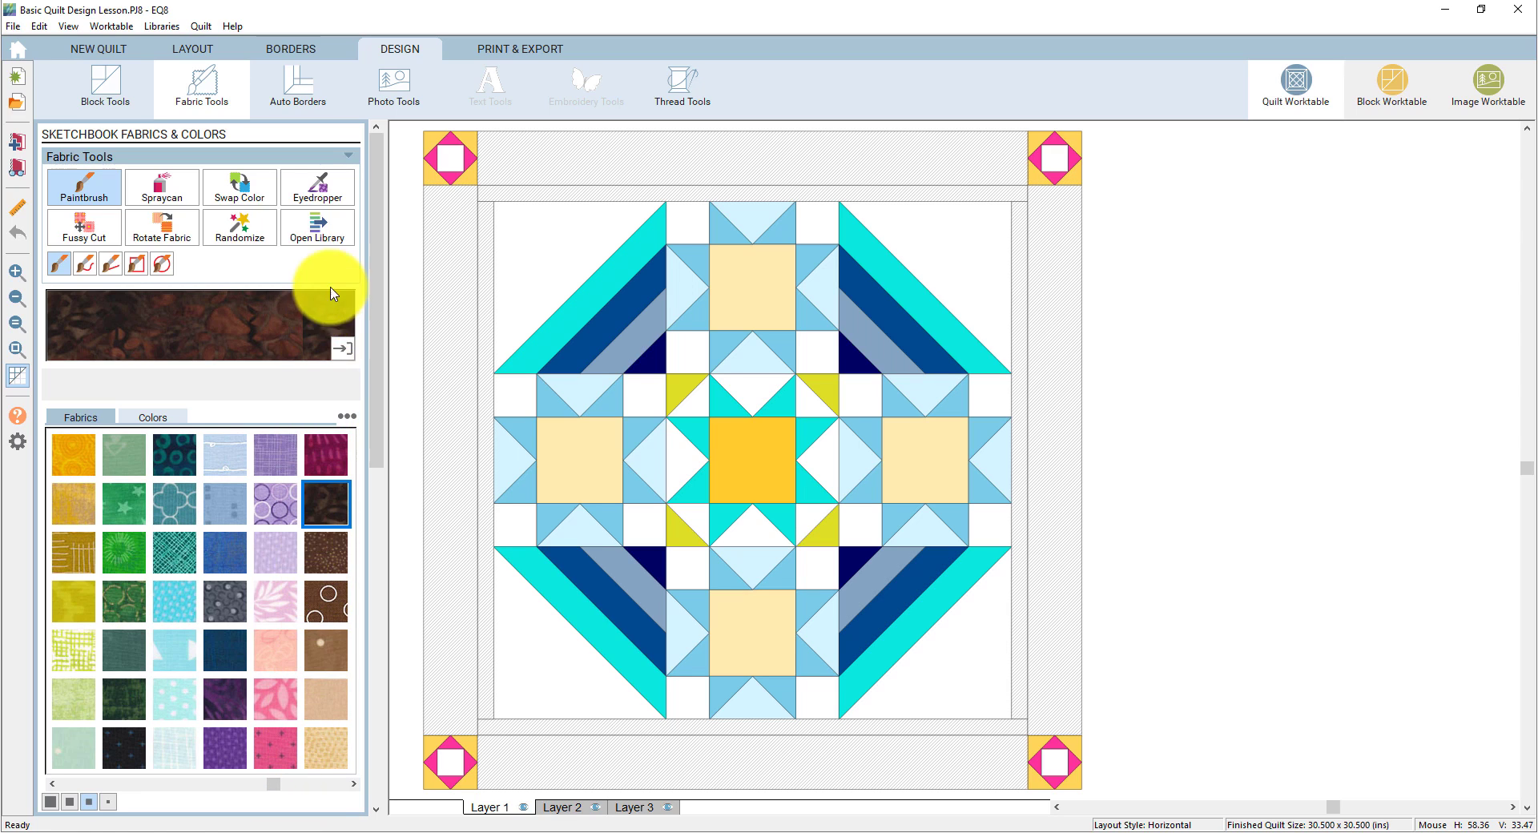
# - From the Colors fabric library, add two 02 Yellow fabrics to the sketchbook
pyautogui.click(316, 235)
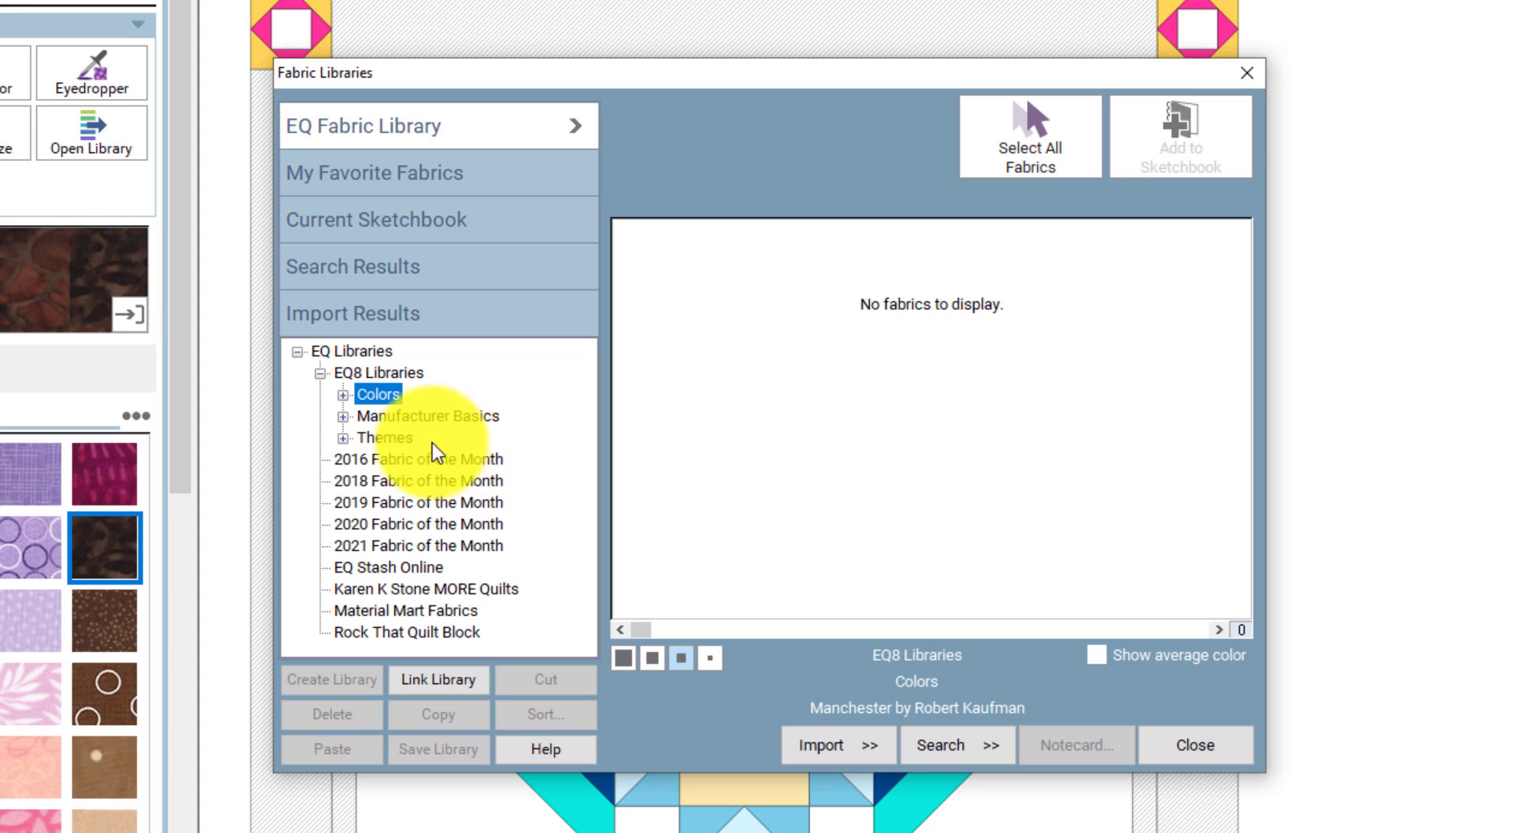
pyautogui.click(343, 396)
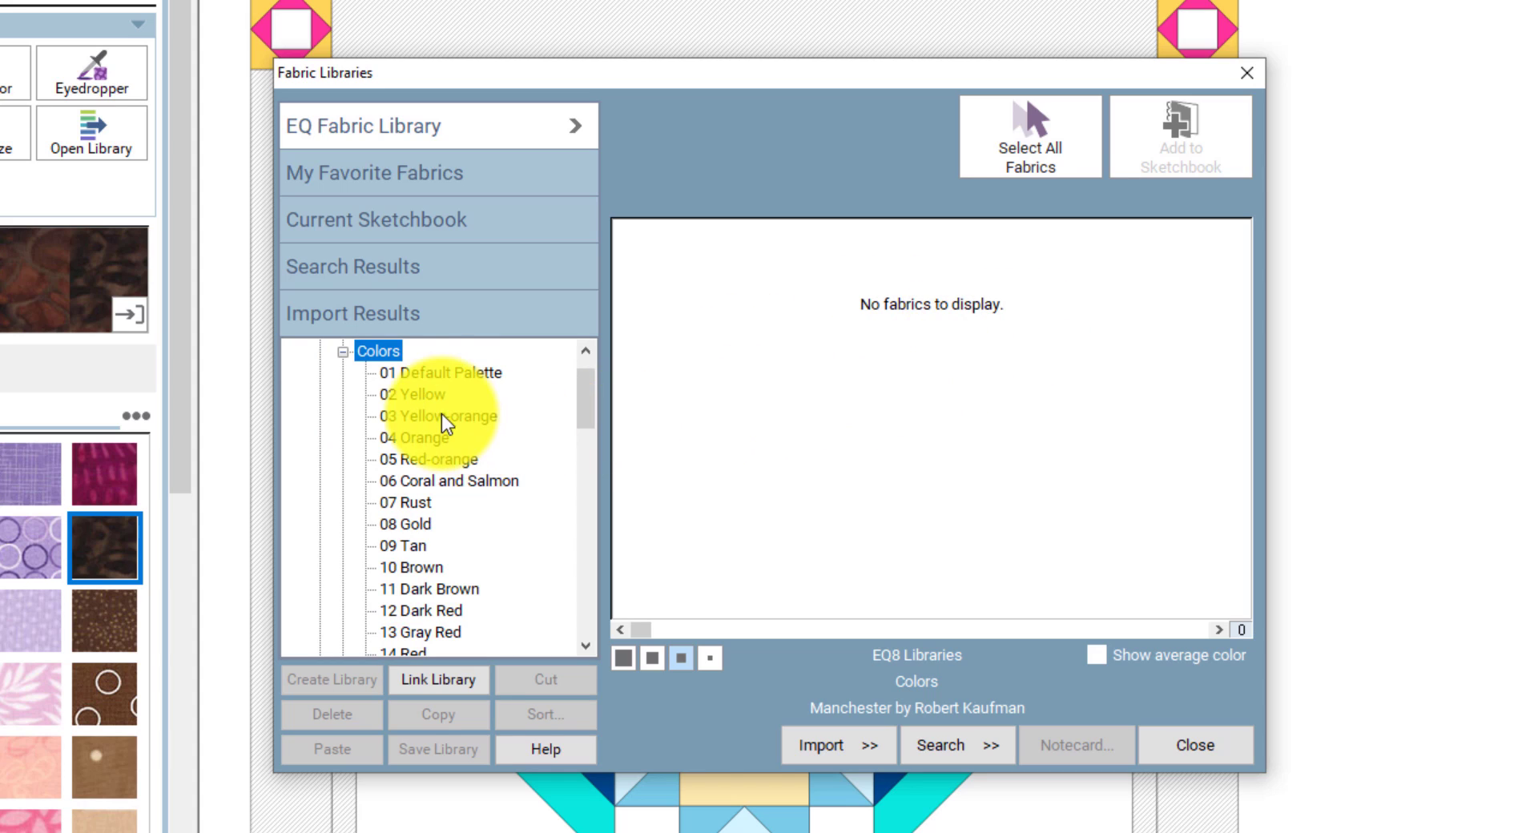
pyautogui.click(416, 390)
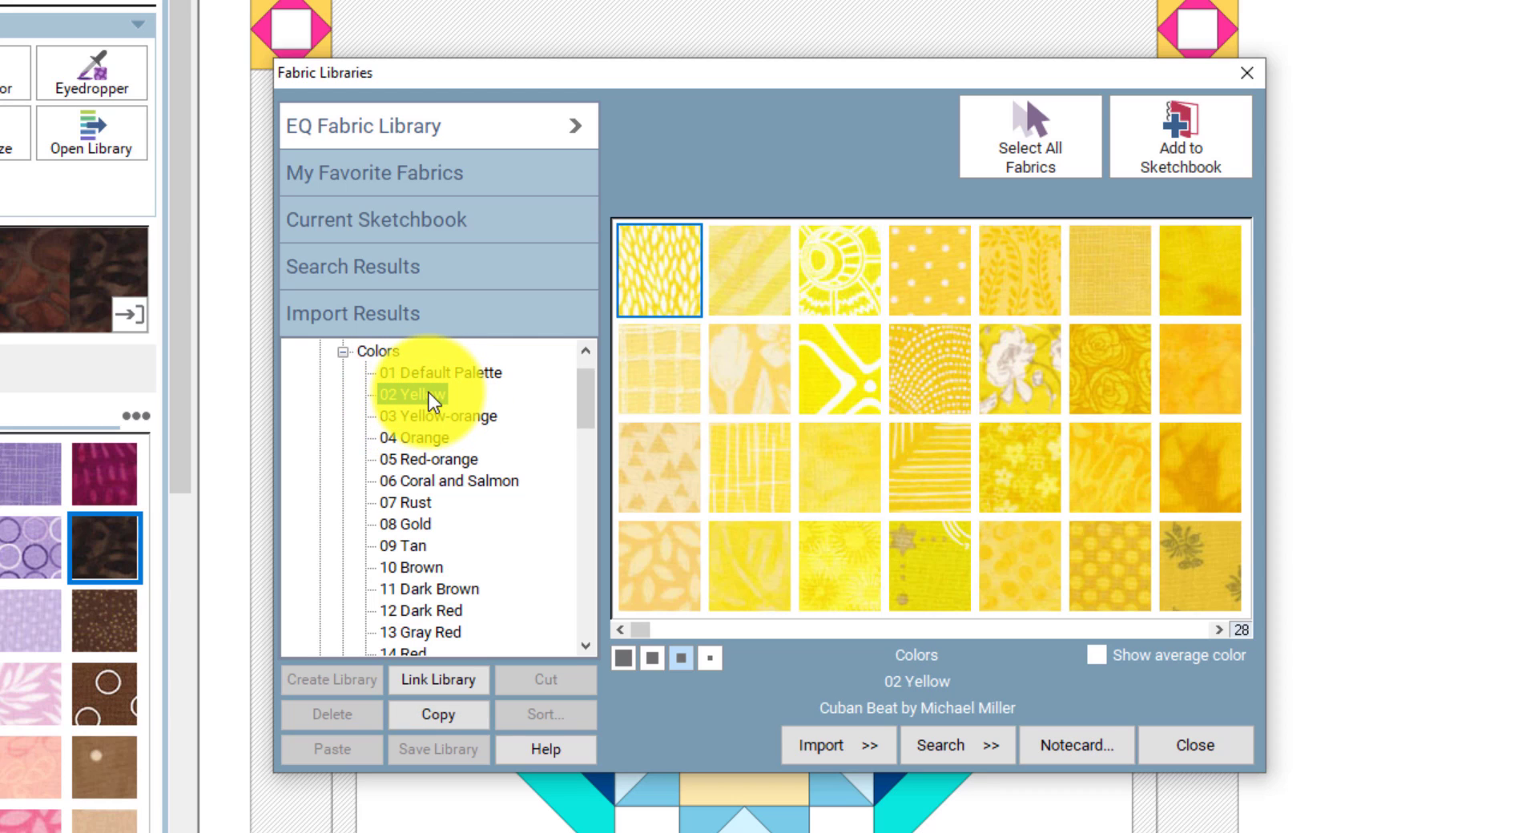
pyautogui.click(835, 354)
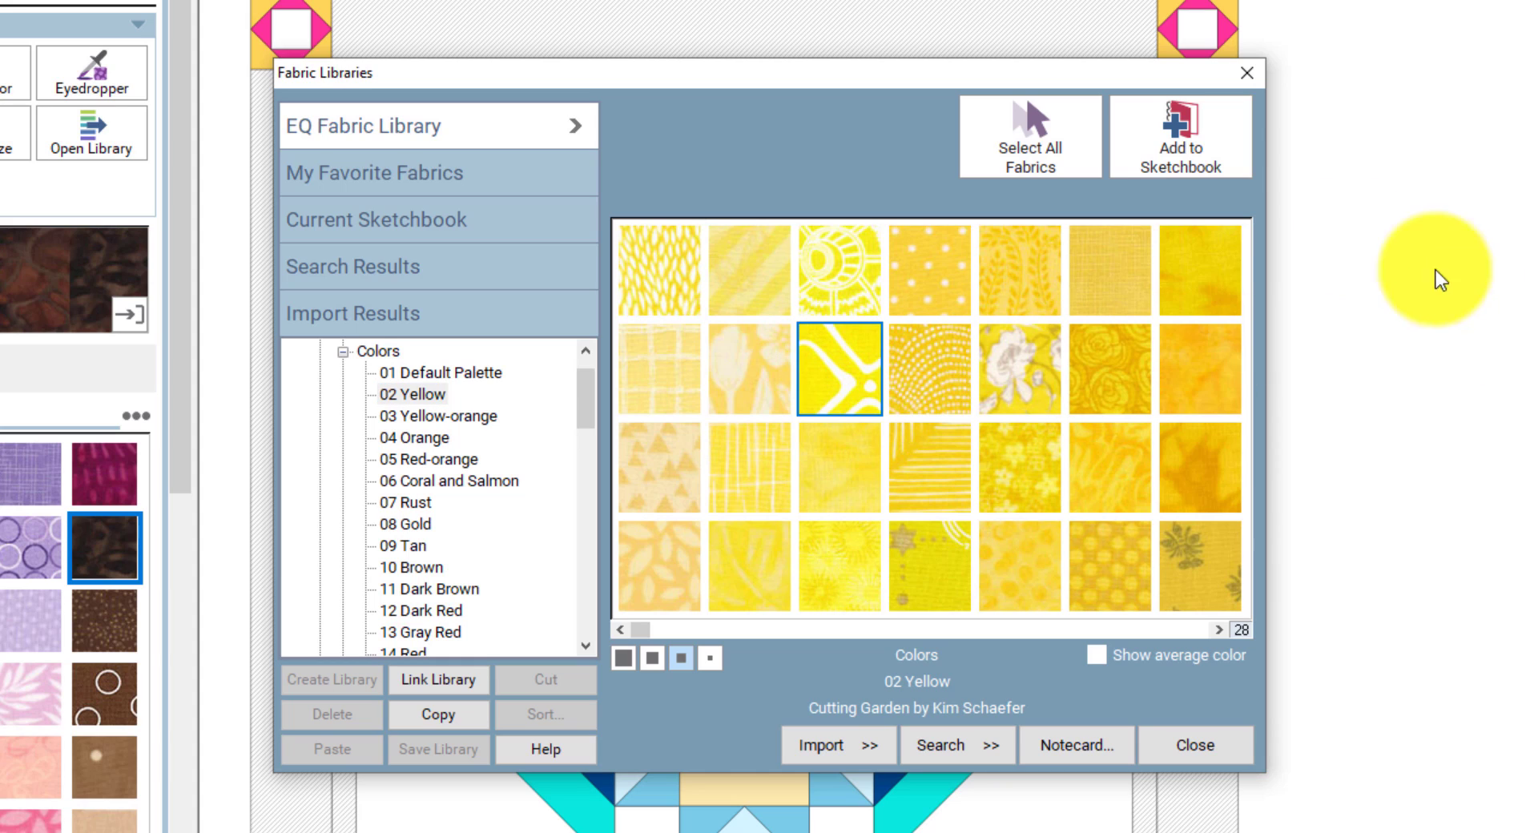
pyautogui.click(1150, 146)
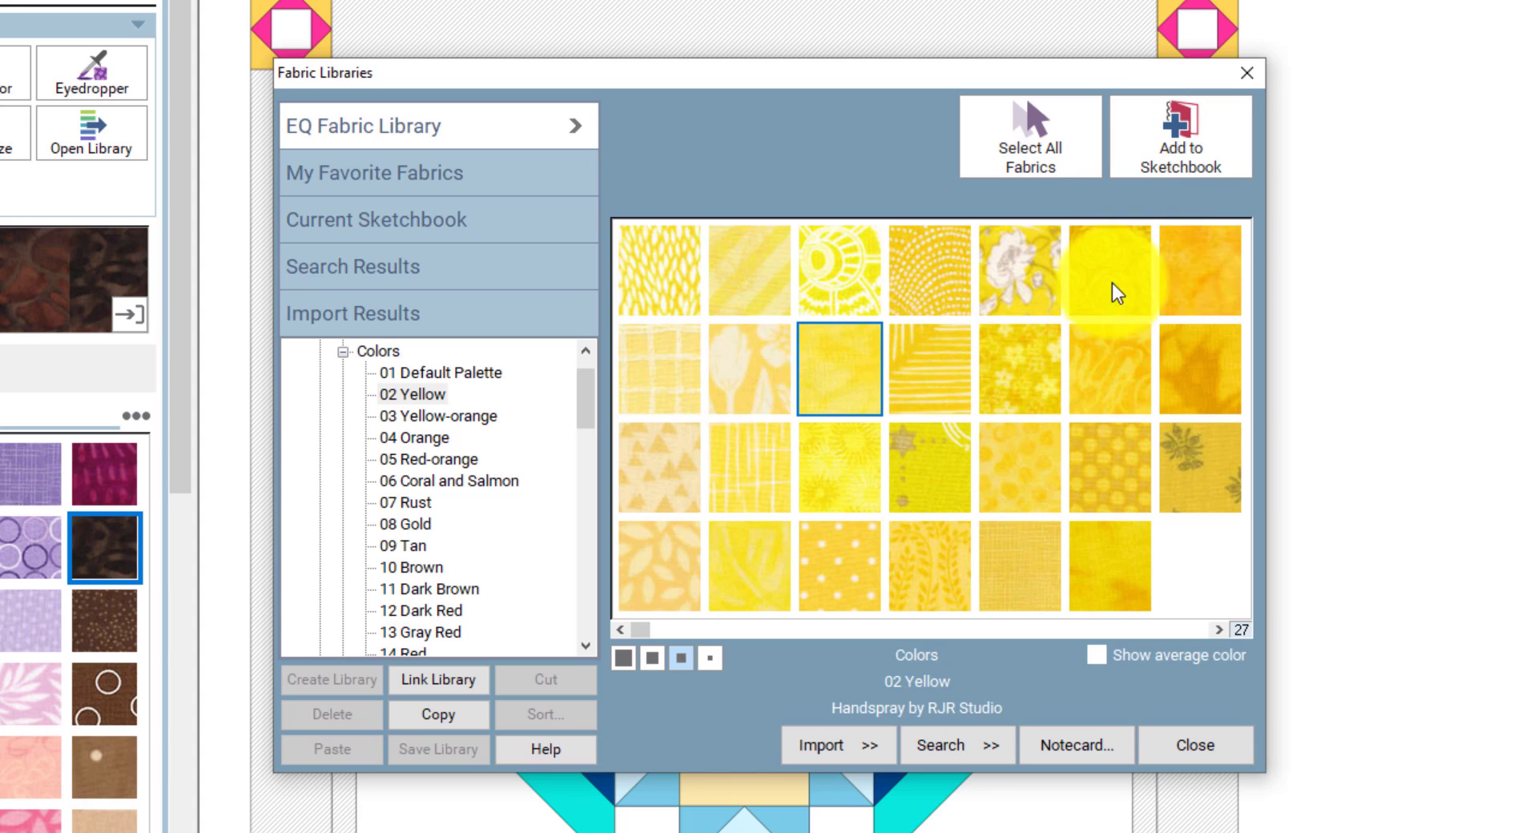
pyautogui.click(840, 456)
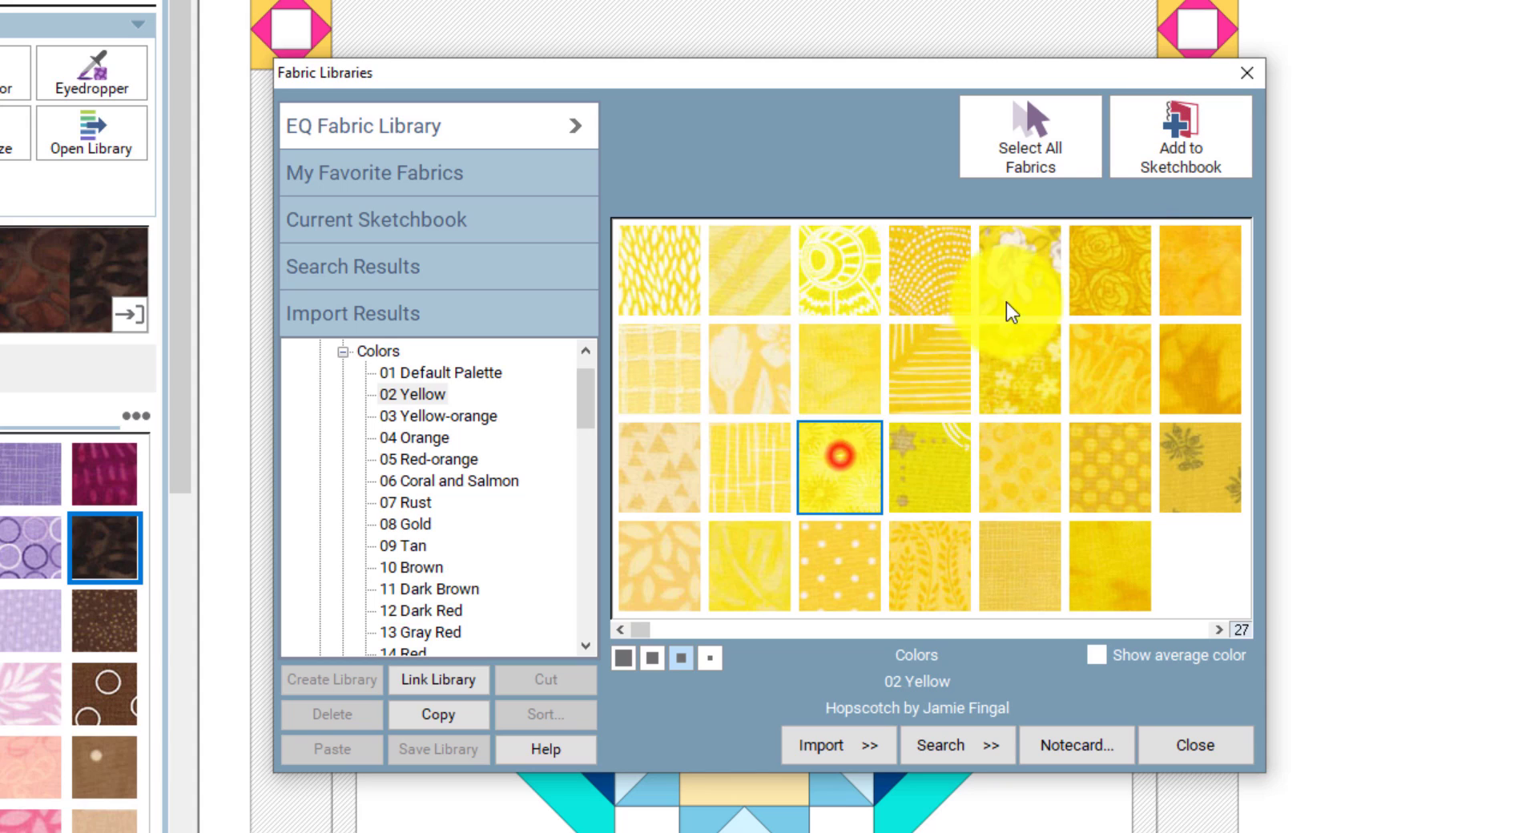
pyautogui.click(1181, 152)
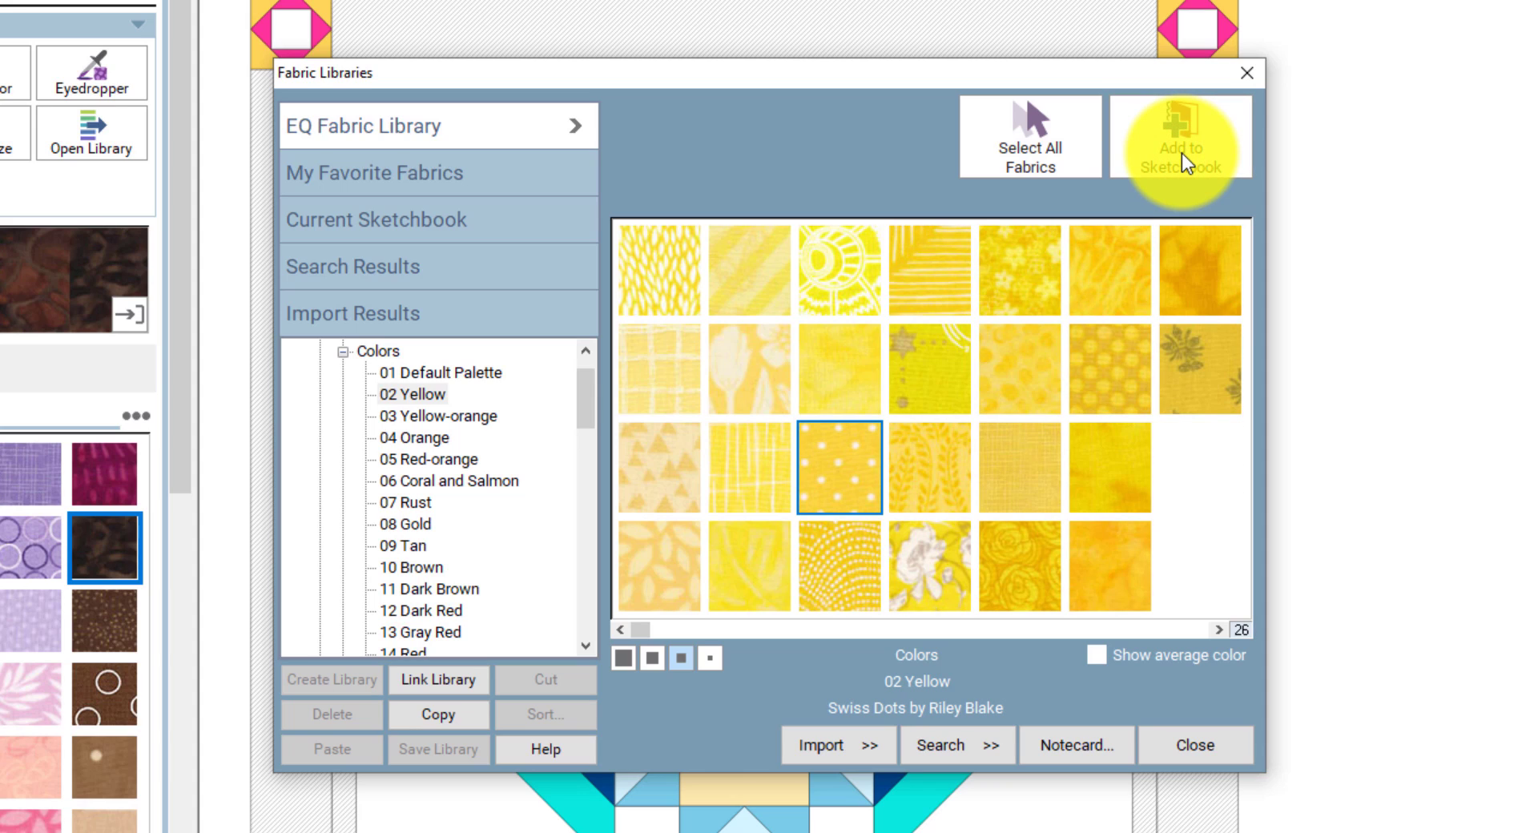
# - Add two 04 Orange fabrics to the sketchbook
pyautogui.click(446, 436)
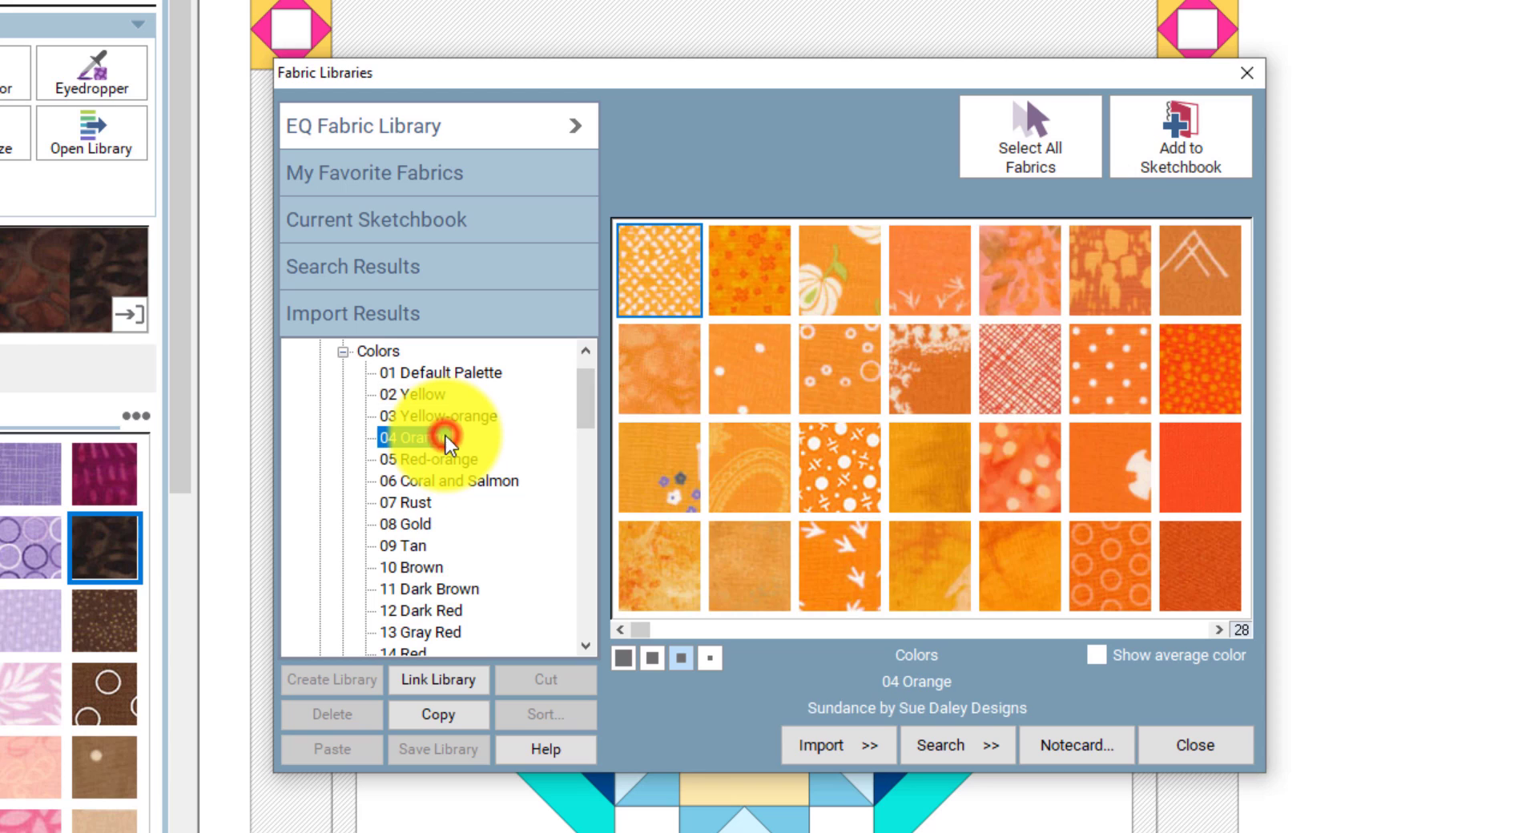
pyautogui.click(746, 364)
pyautogui.click(1170, 144)
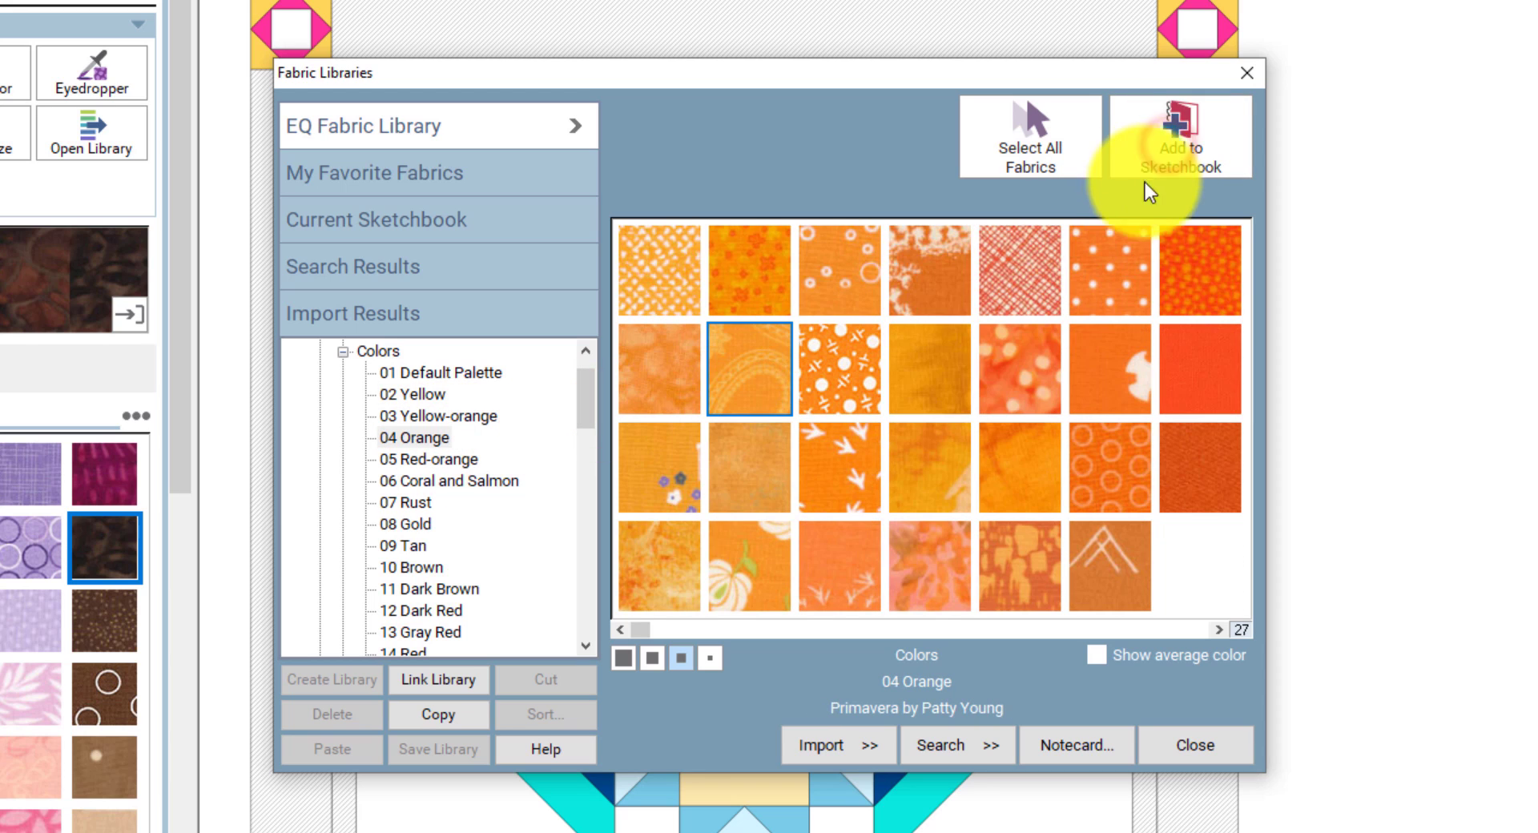
pyautogui.click(1157, 152)
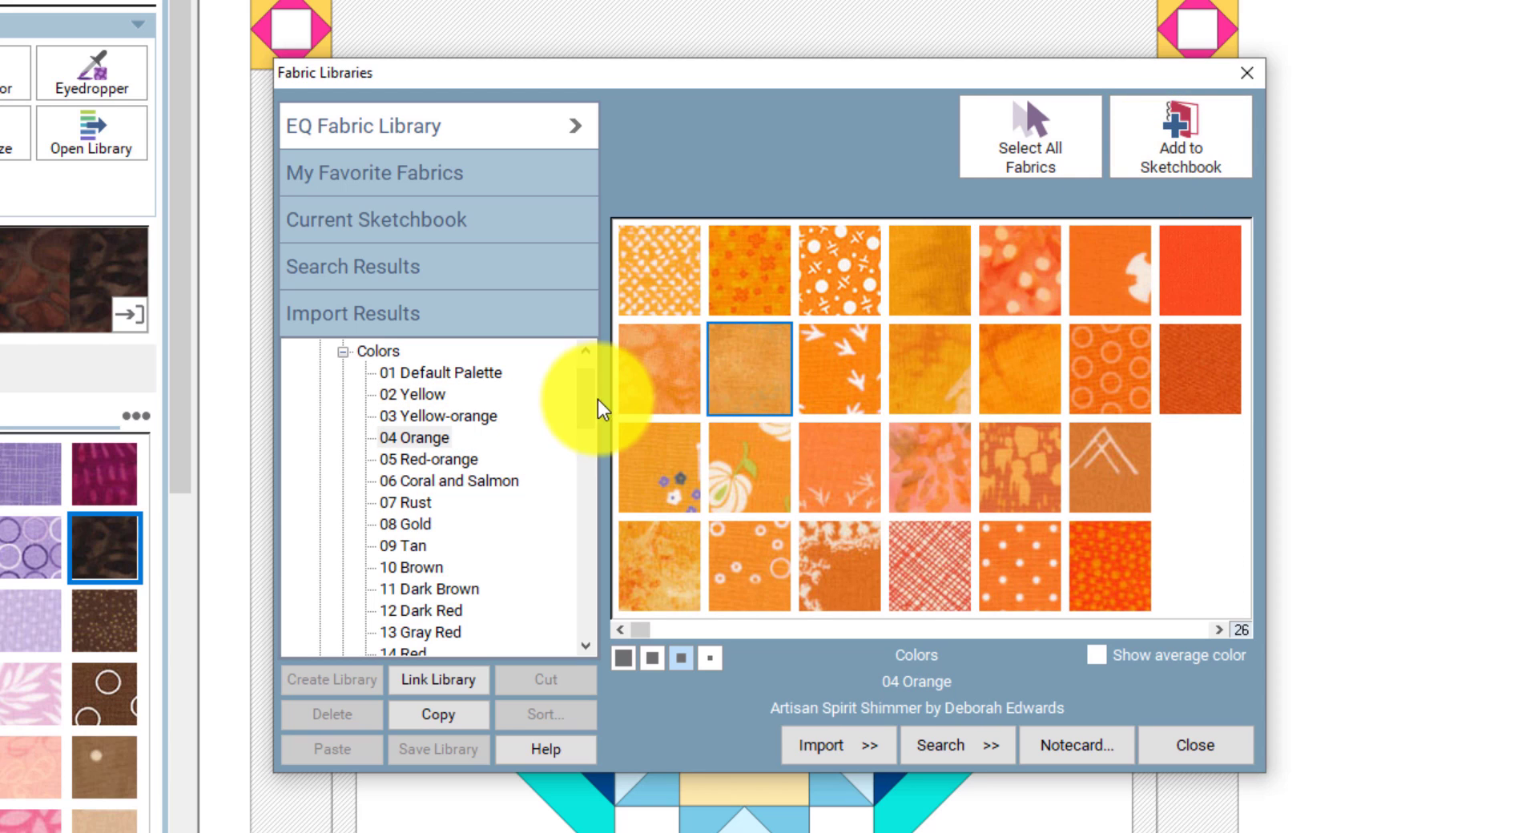
# - Add the blue crosshatch and another 21 Blue fabric to the sketchbook
pyautogui.moveTo(593, 401); pyautogui.dragTo(599, 460)
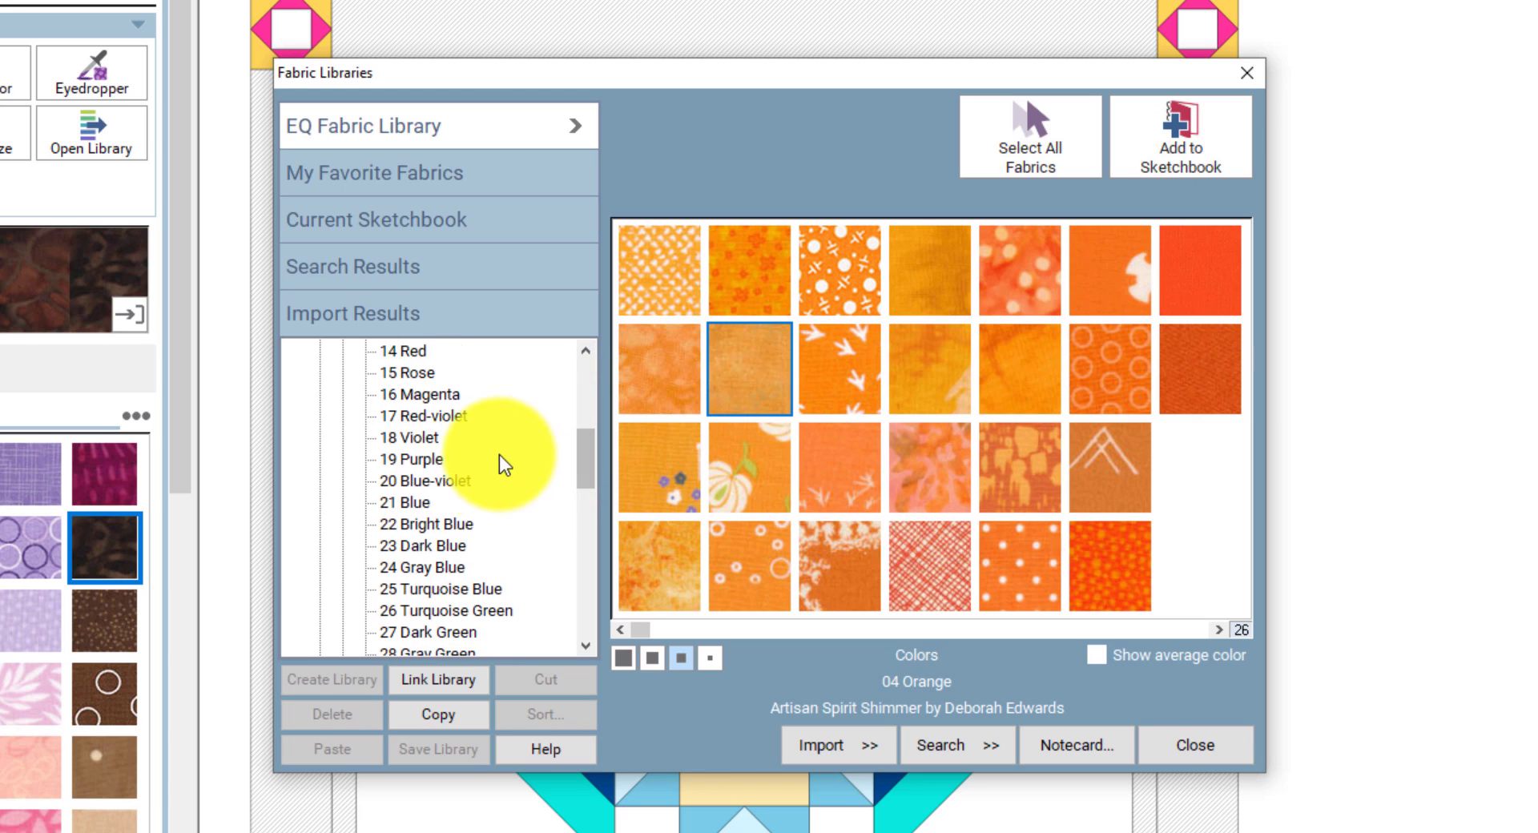
pyautogui.click(426, 502)
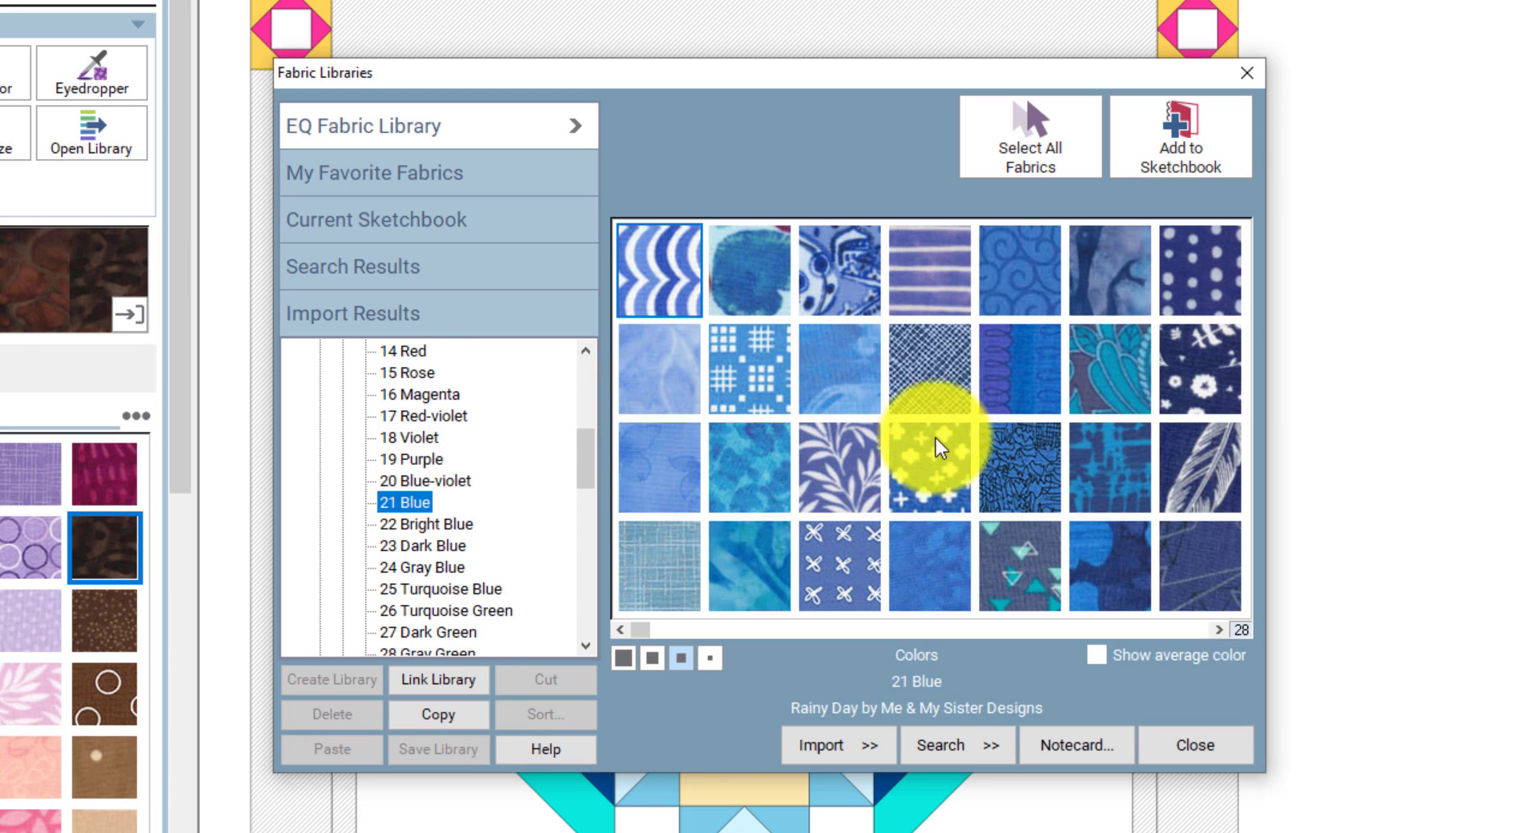
pyautogui.click(933, 377)
pyautogui.click(1194, 138)
pyautogui.click(1109, 350)
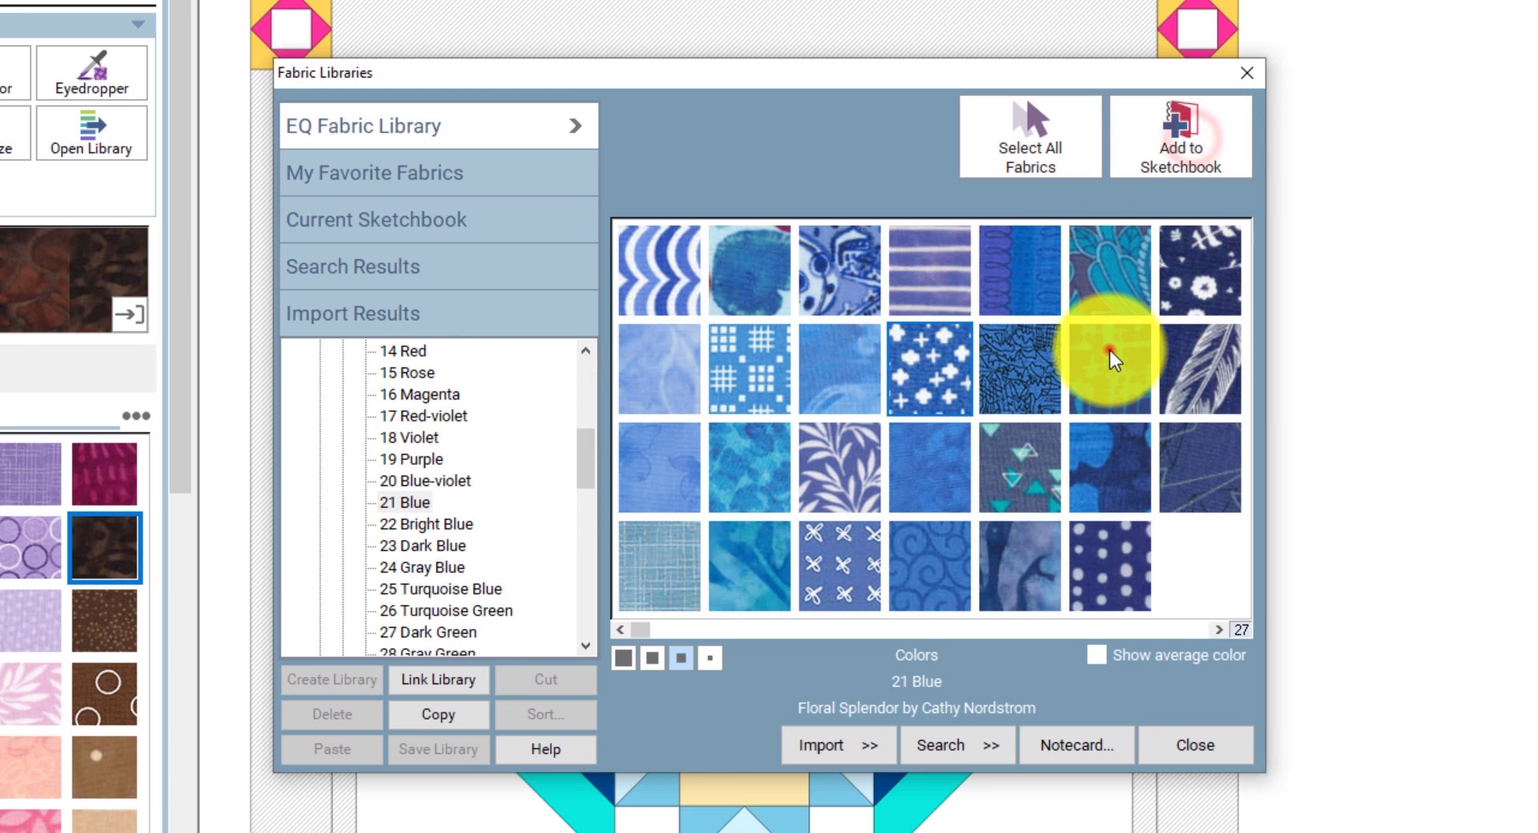
pyautogui.click(1179, 162)
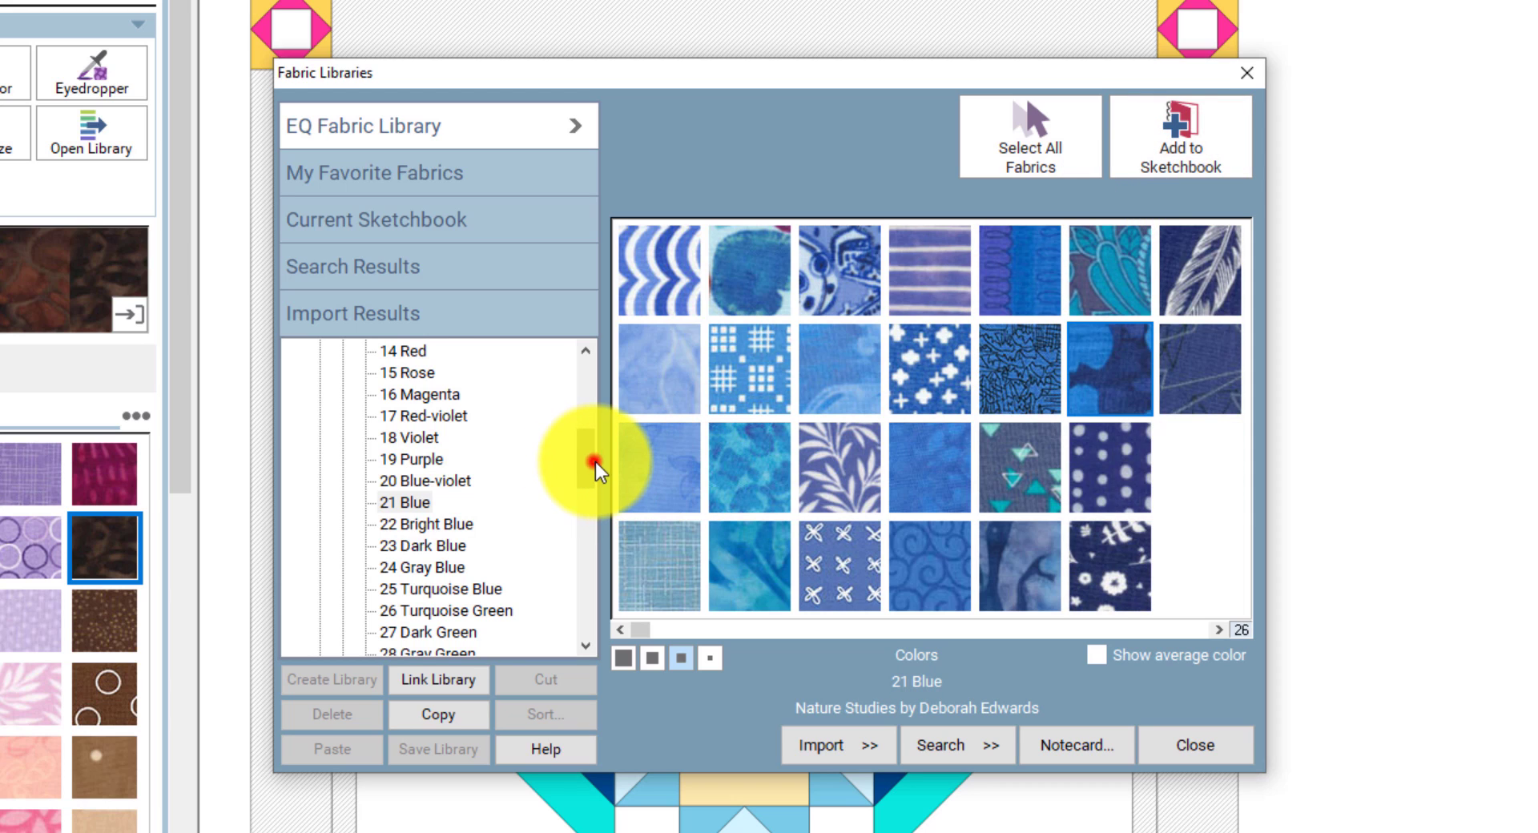
# - Add two 31 Yellow-green fabrics to the sketchbook
pyautogui.moveTo(595, 462); pyautogui.dragTo(598, 493)
pyautogui.click(453, 547)
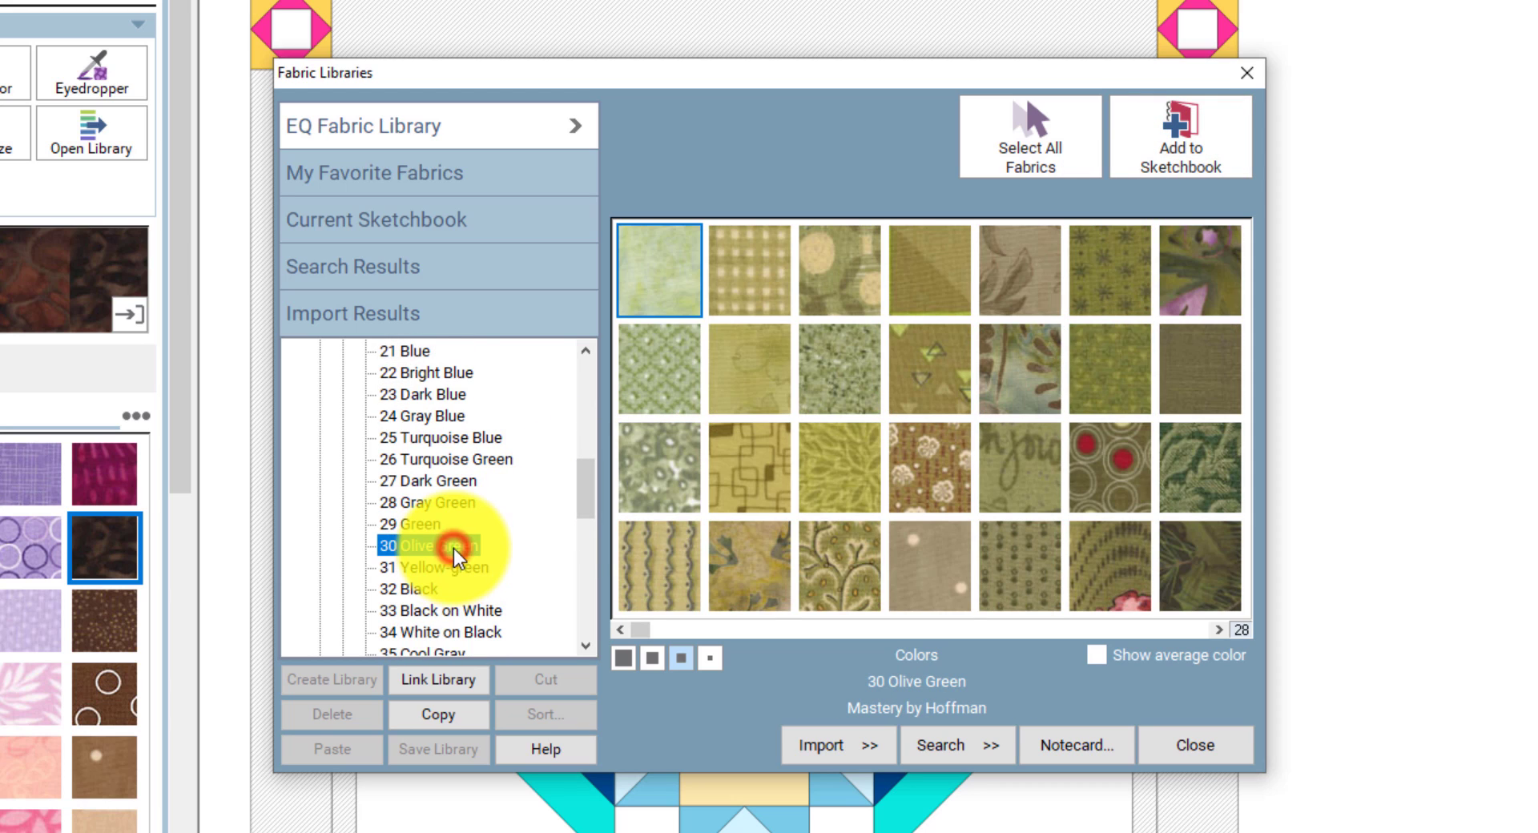
pyautogui.click(454, 569)
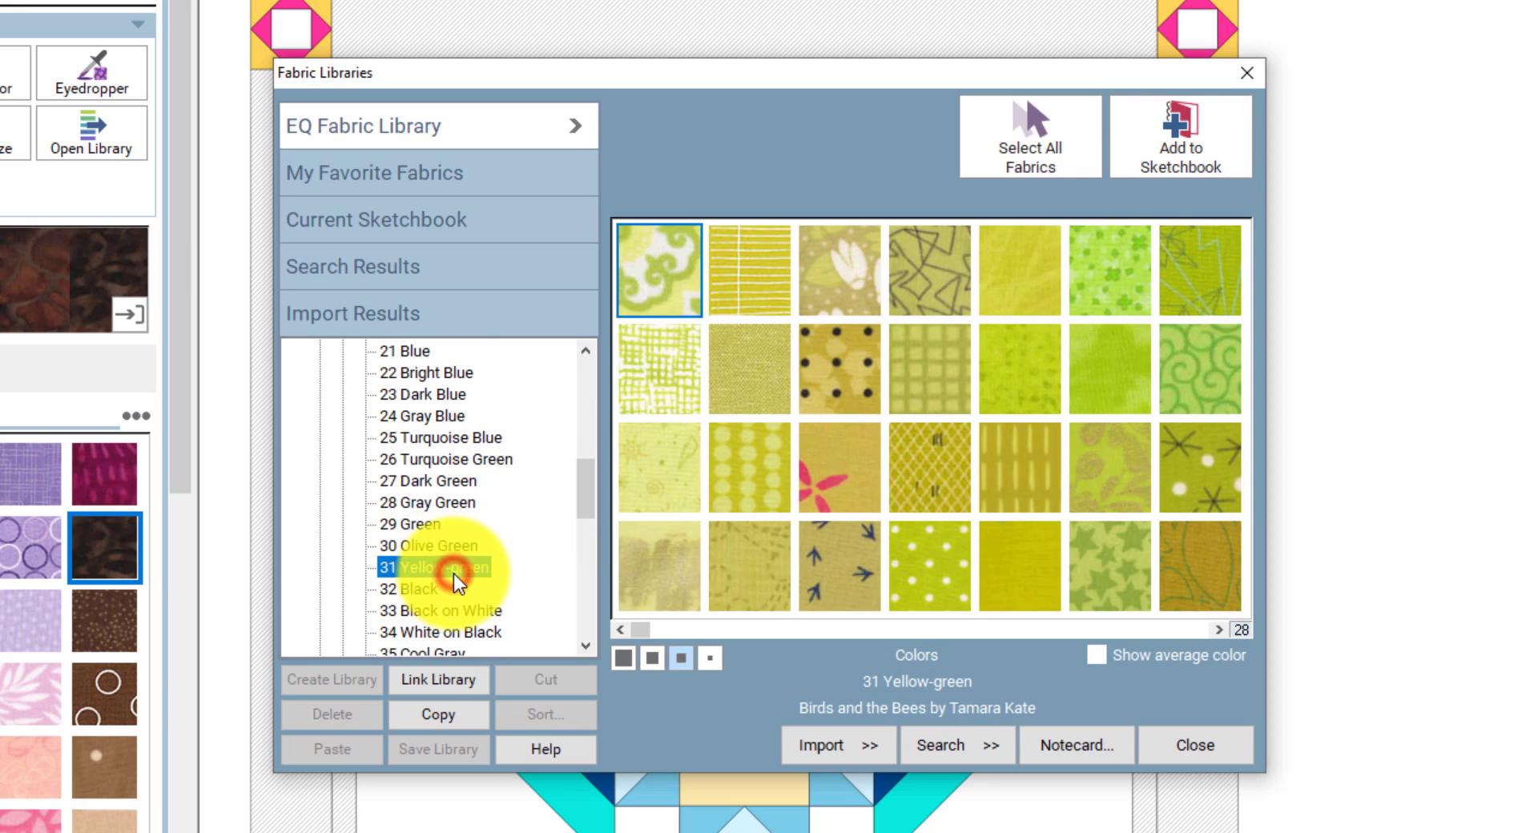
pyautogui.click(756, 456)
pyautogui.click(1172, 140)
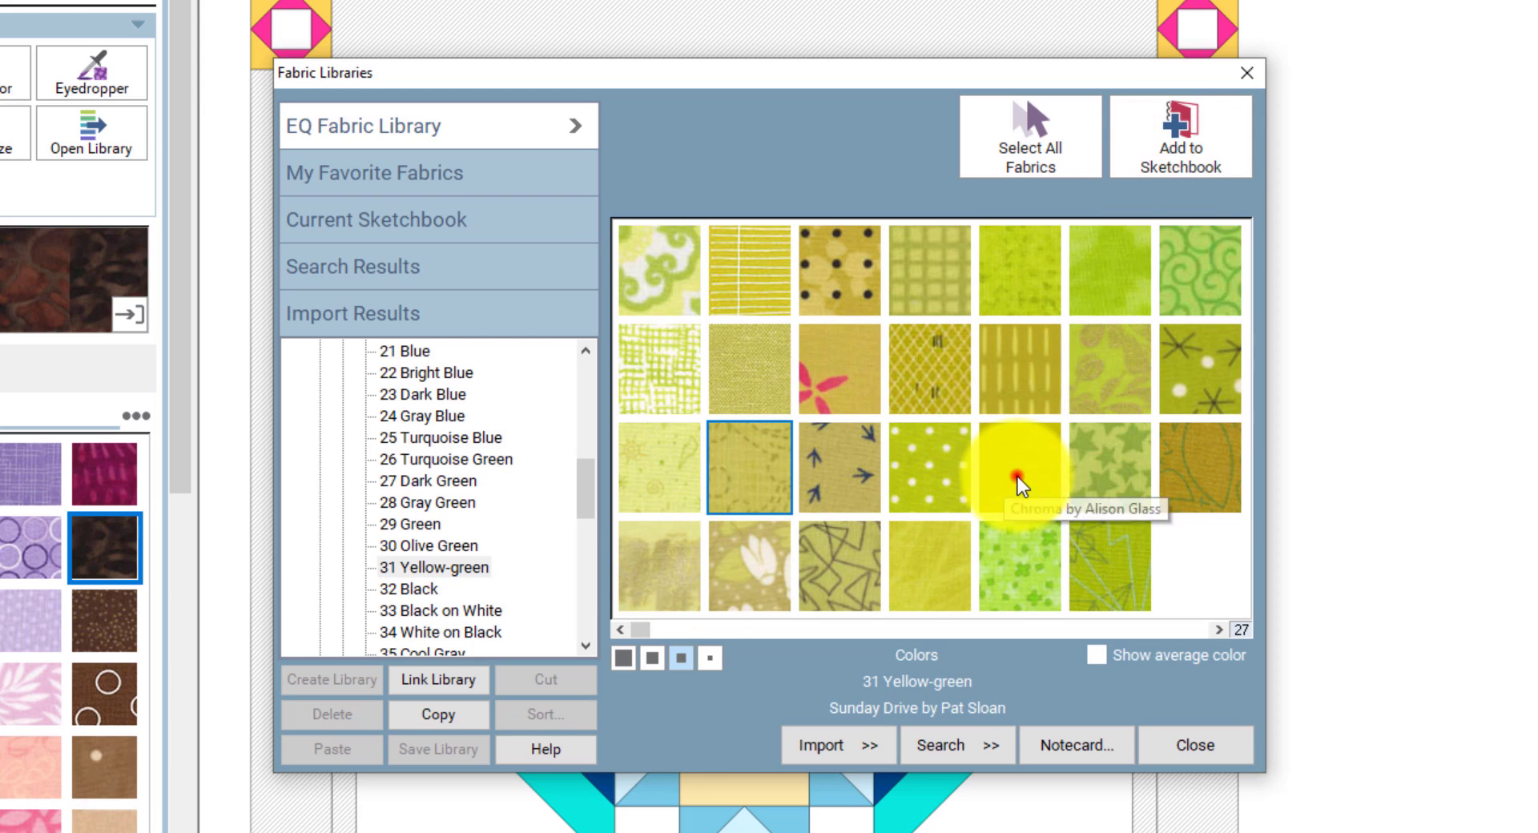
pyautogui.click(1018, 478)
pyautogui.click(1186, 152)
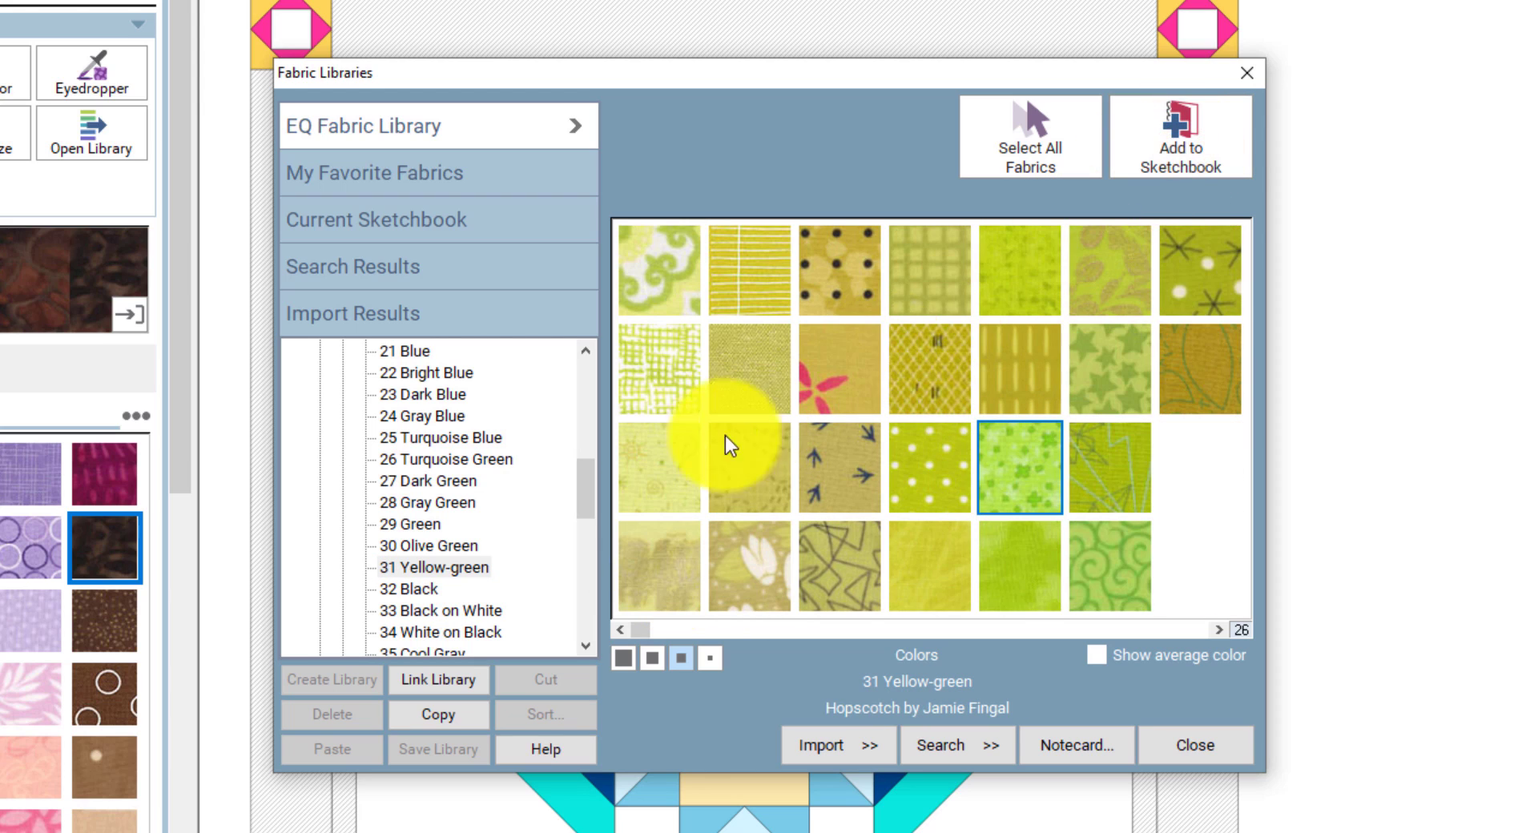
# - Add two pink 16 Magenta fabrics to the sketchbook and close the library
pyautogui.moveTo(590, 484); pyautogui.dragTo(591, 450)
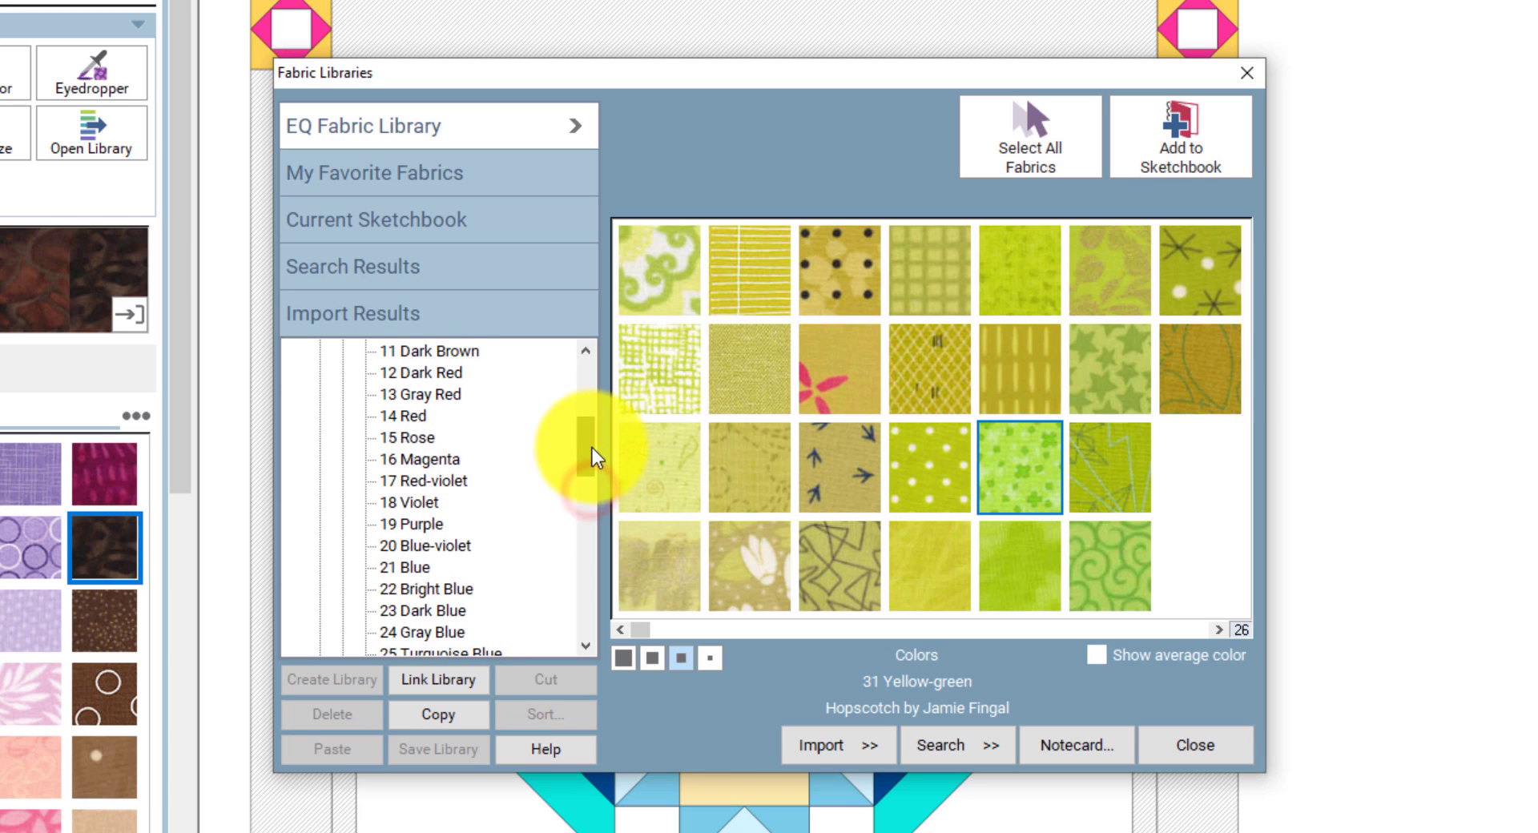
pyautogui.click(443, 459)
pyautogui.click(930, 473)
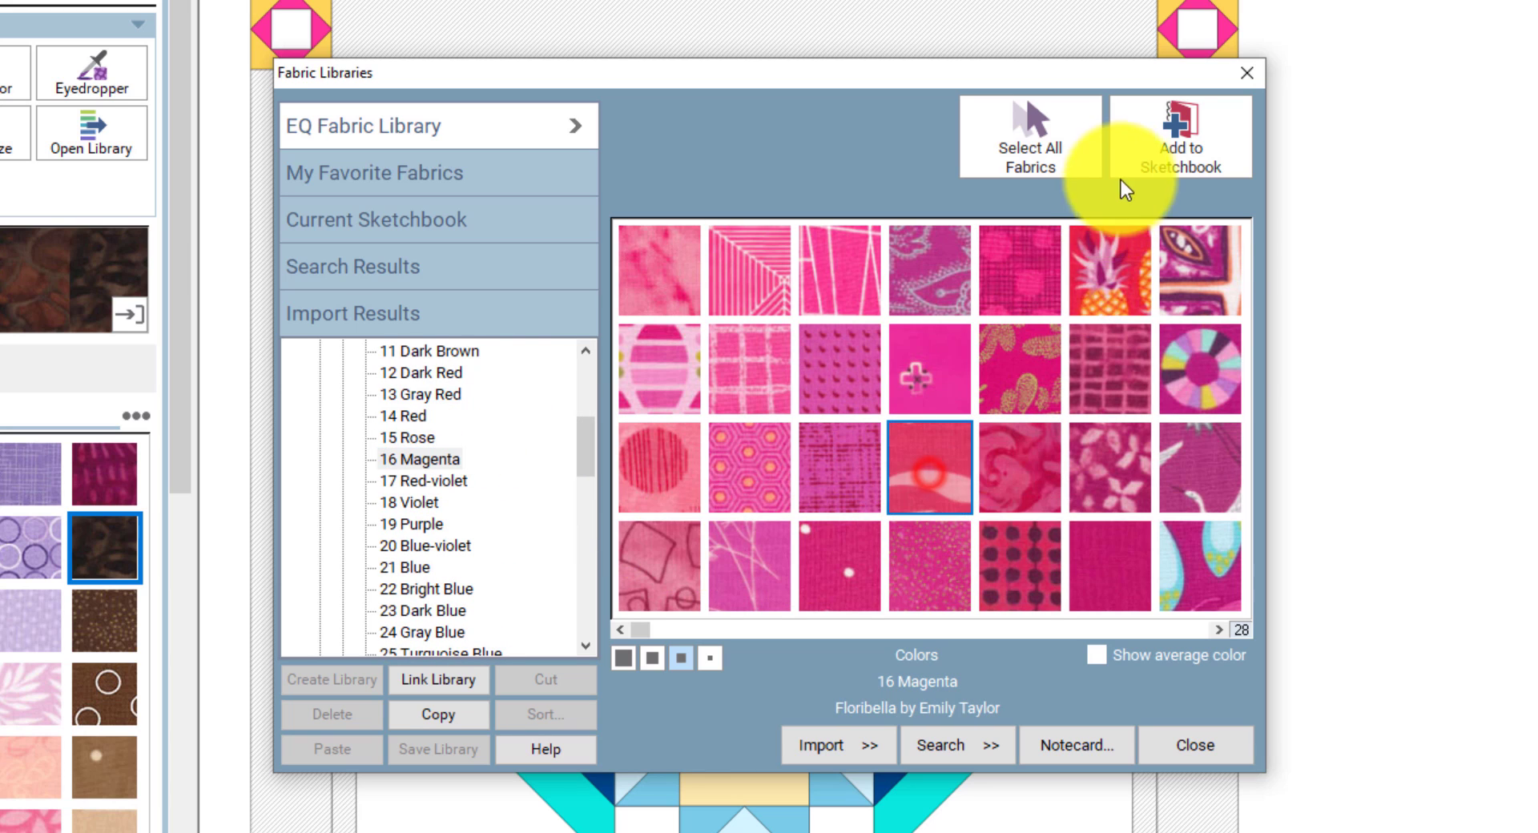
pyautogui.click(1146, 149)
pyautogui.click(833, 457)
pyautogui.click(1143, 151)
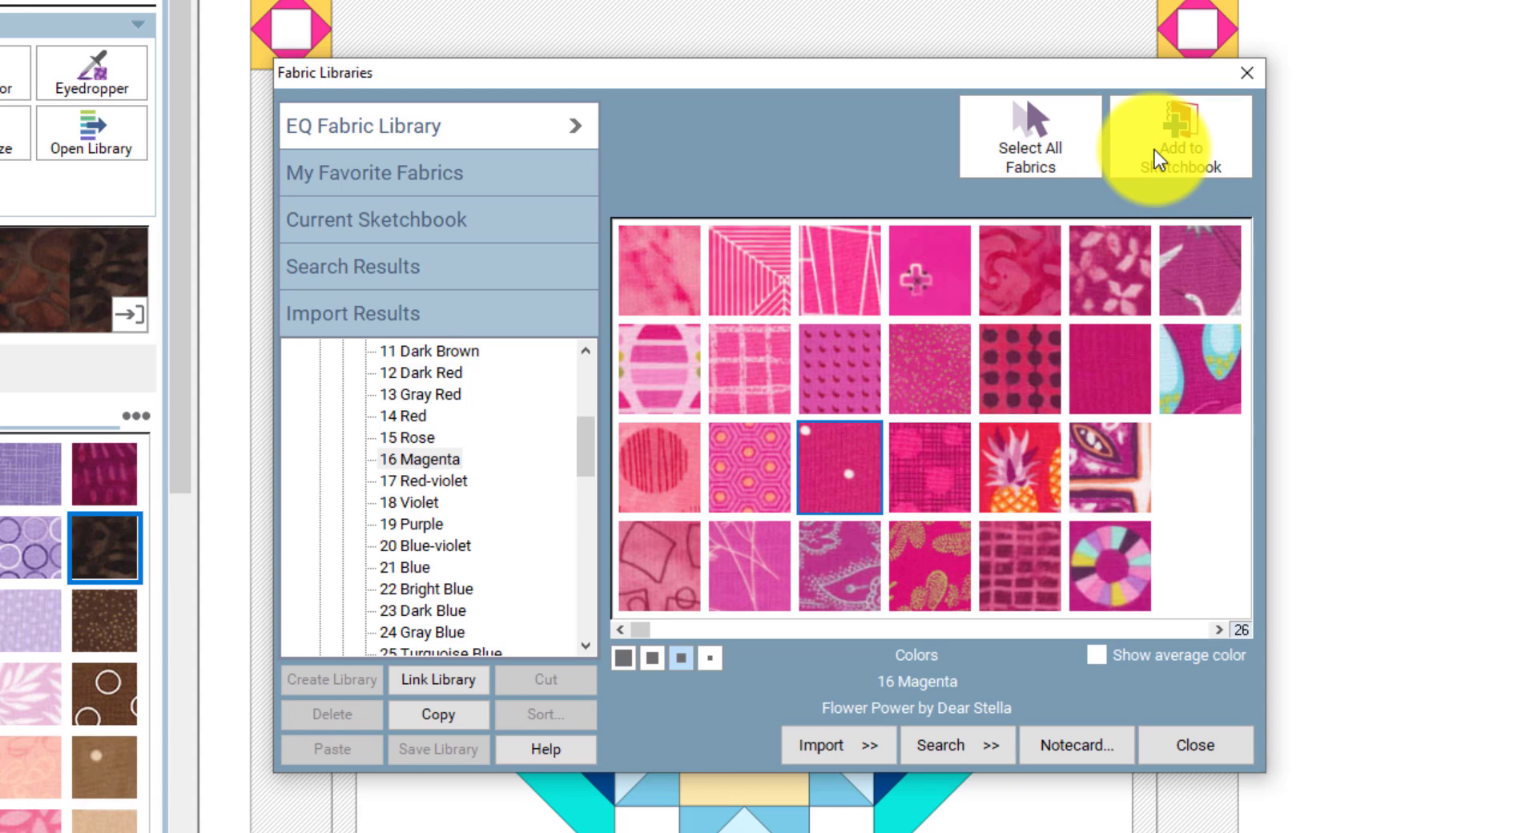
pyautogui.click(1215, 748)
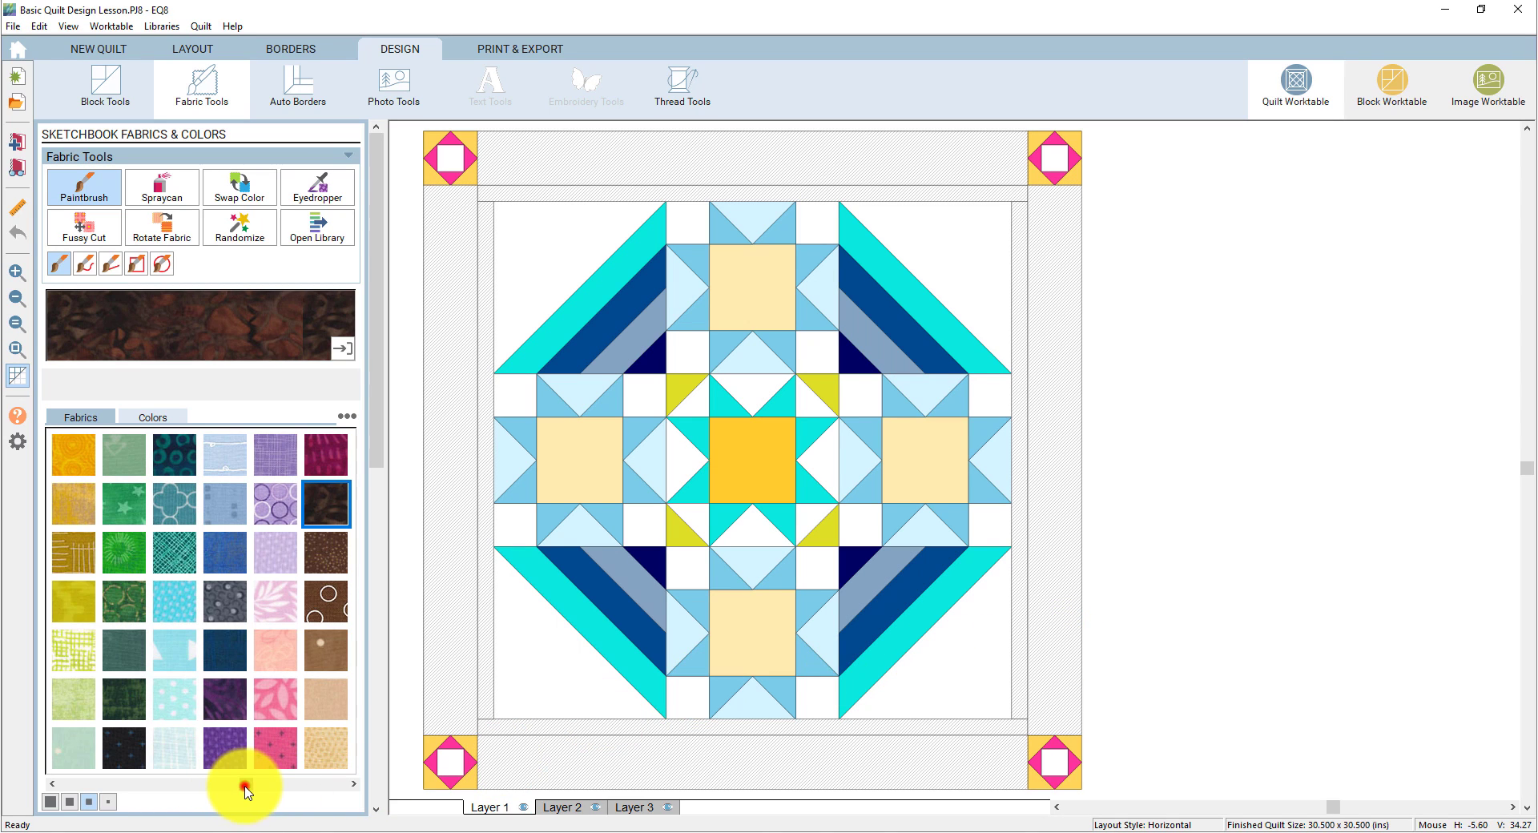
# - Select the blue print fabric and float its Fabric Preview as an enlarged window
pyautogui.moveTo(243, 792); pyautogui.dragTo(354, 792)
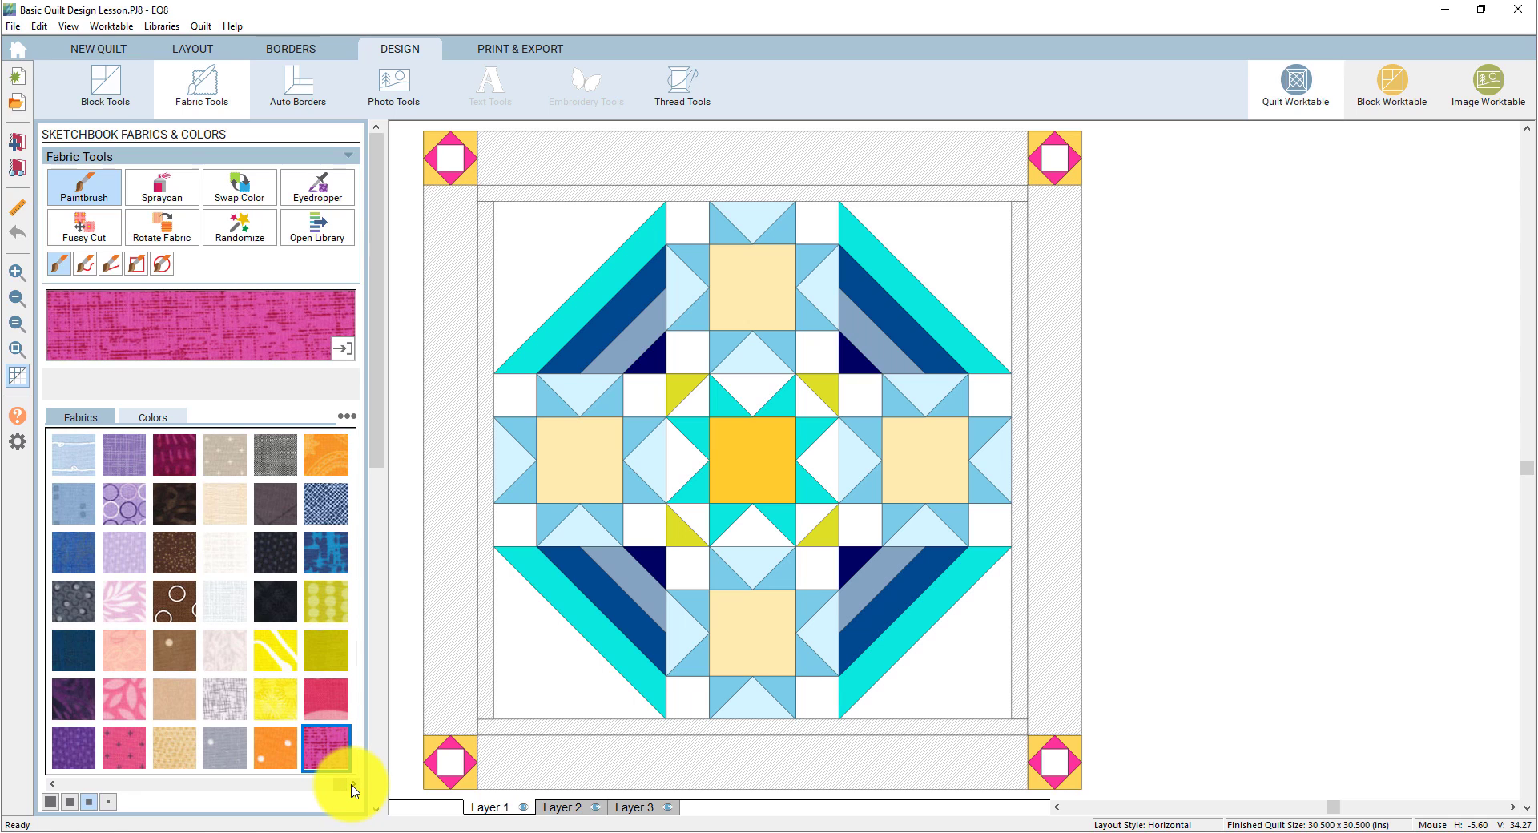
pyautogui.click(336, 555)
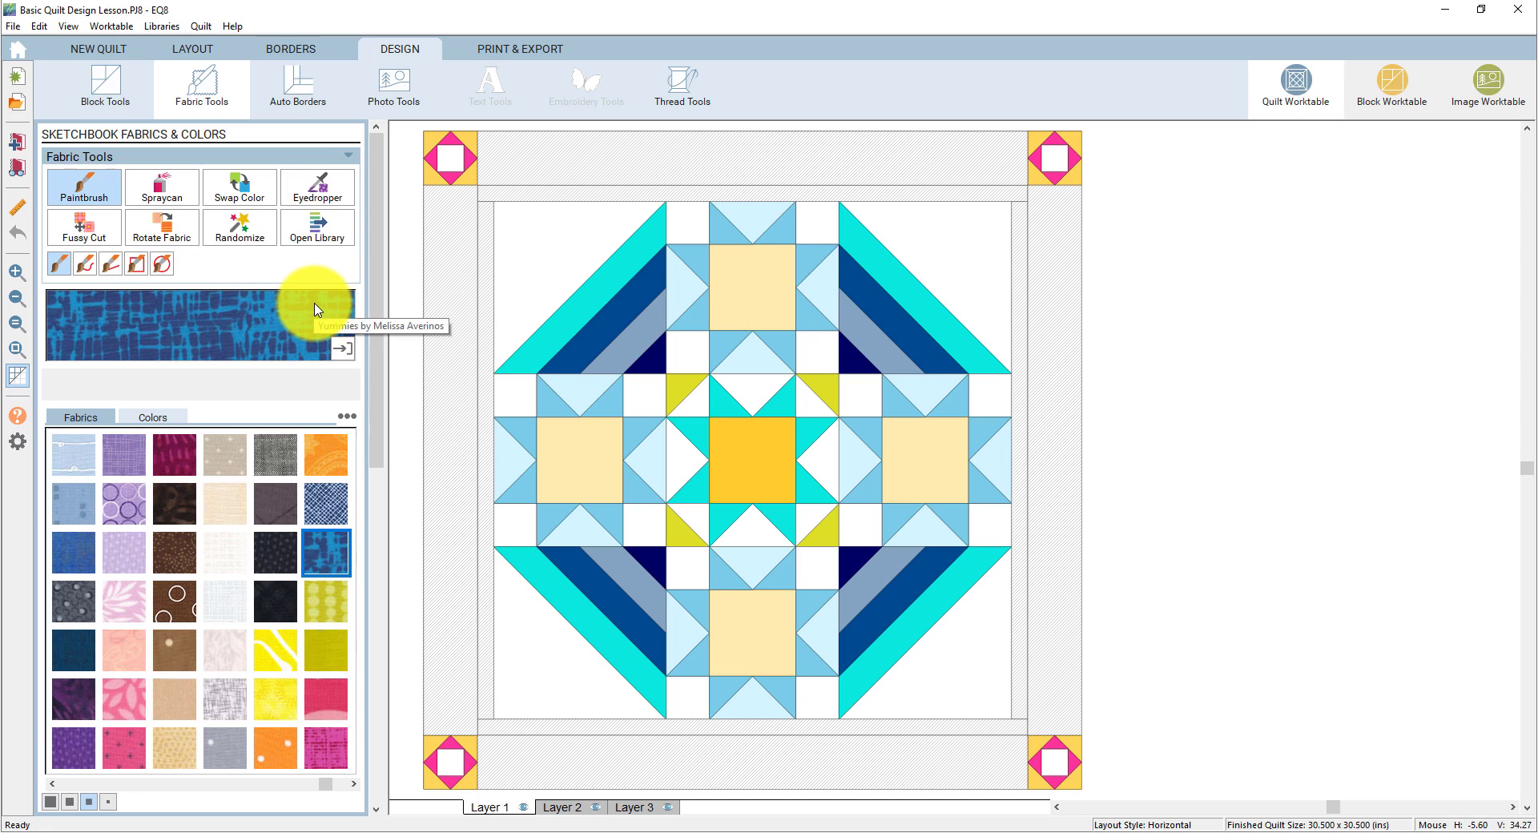
pyautogui.click(342, 351)
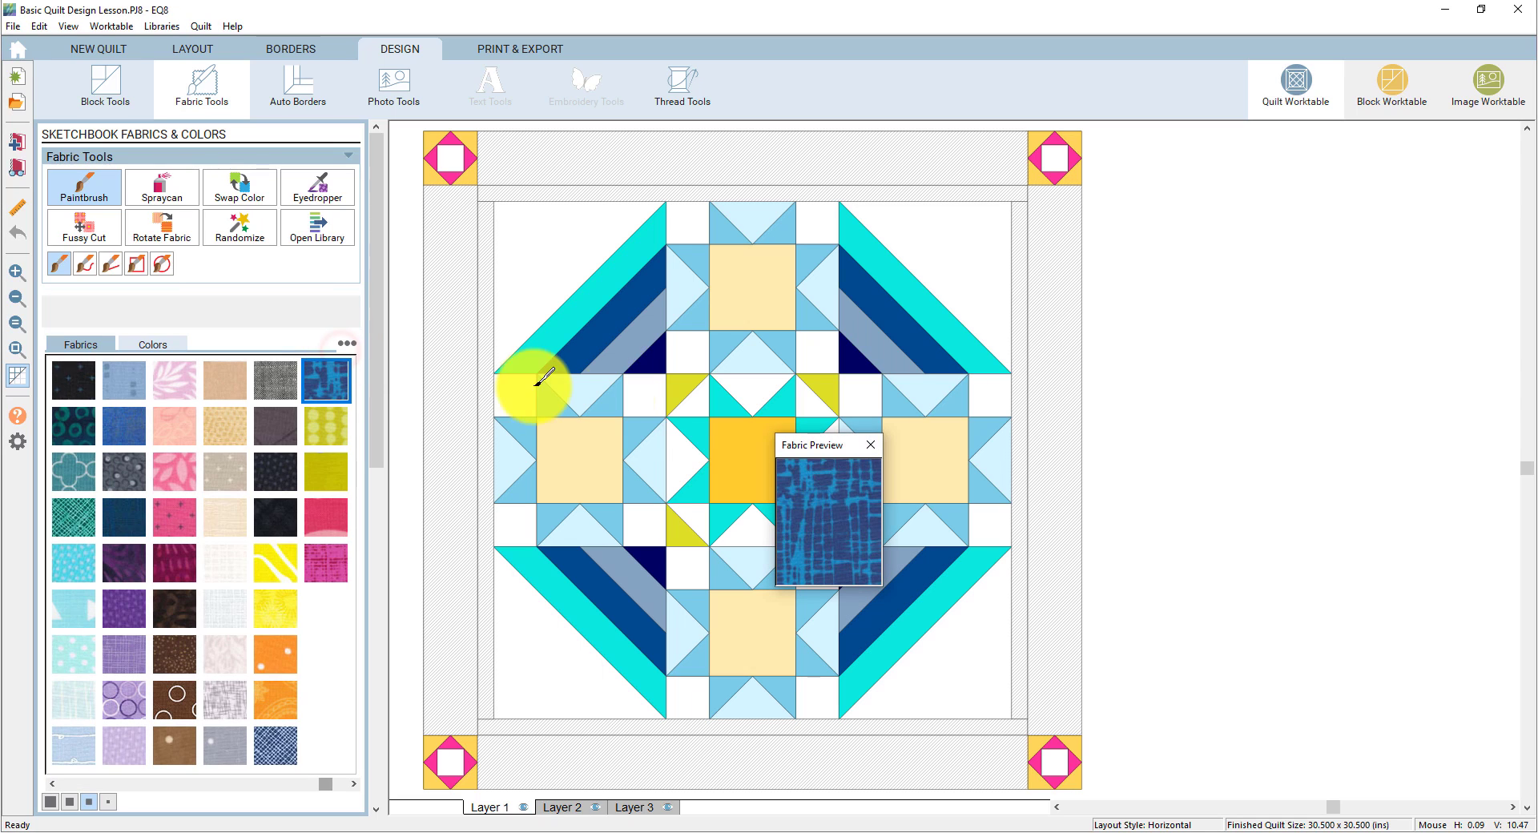
pyautogui.moveTo(809, 448); pyautogui.dragTo(1192, 335)
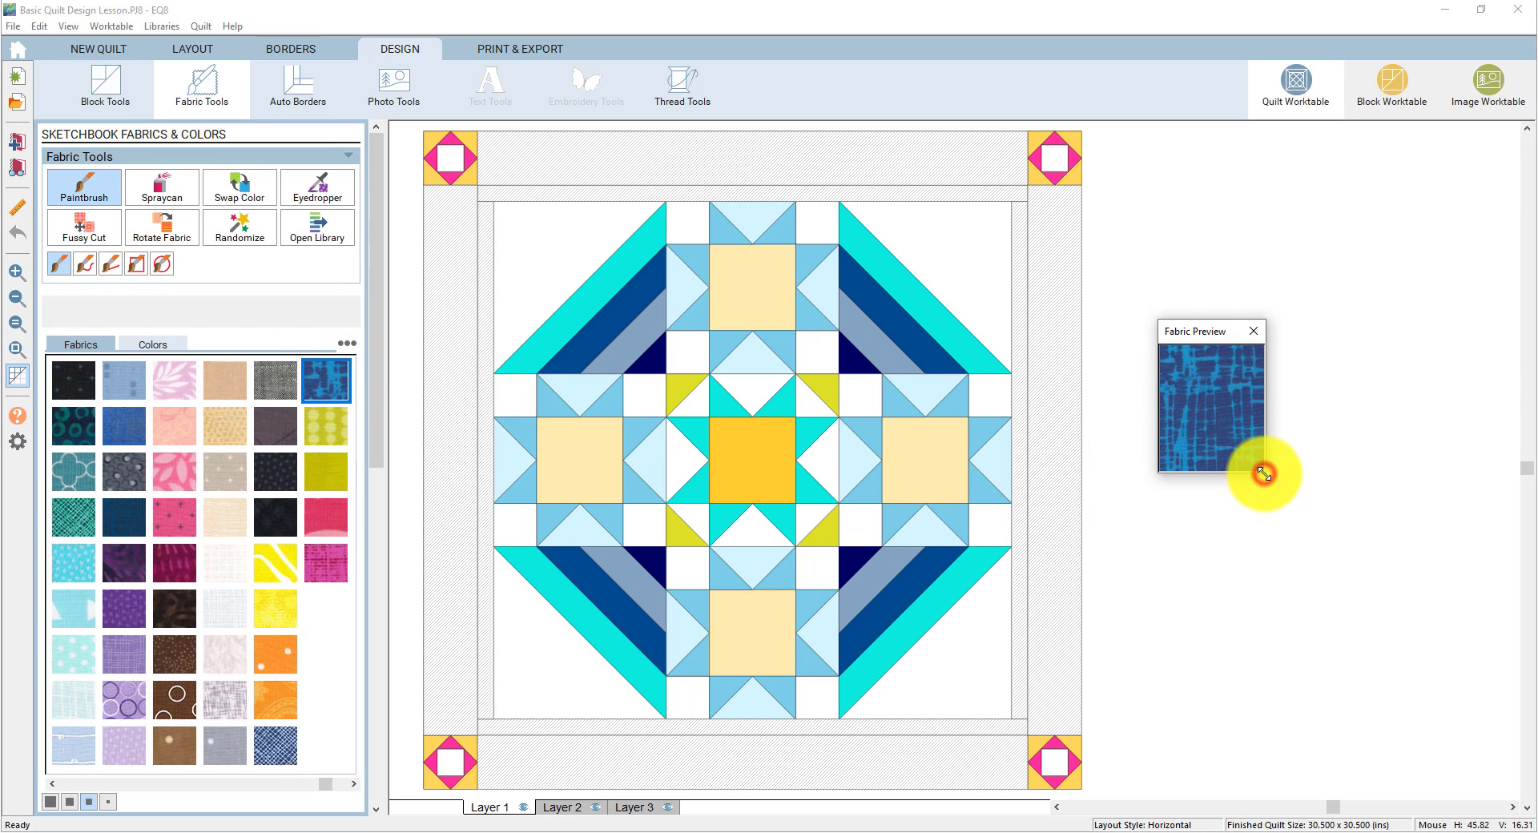
pyautogui.moveTo(1265, 473); pyautogui.dragTo(1503, 736)
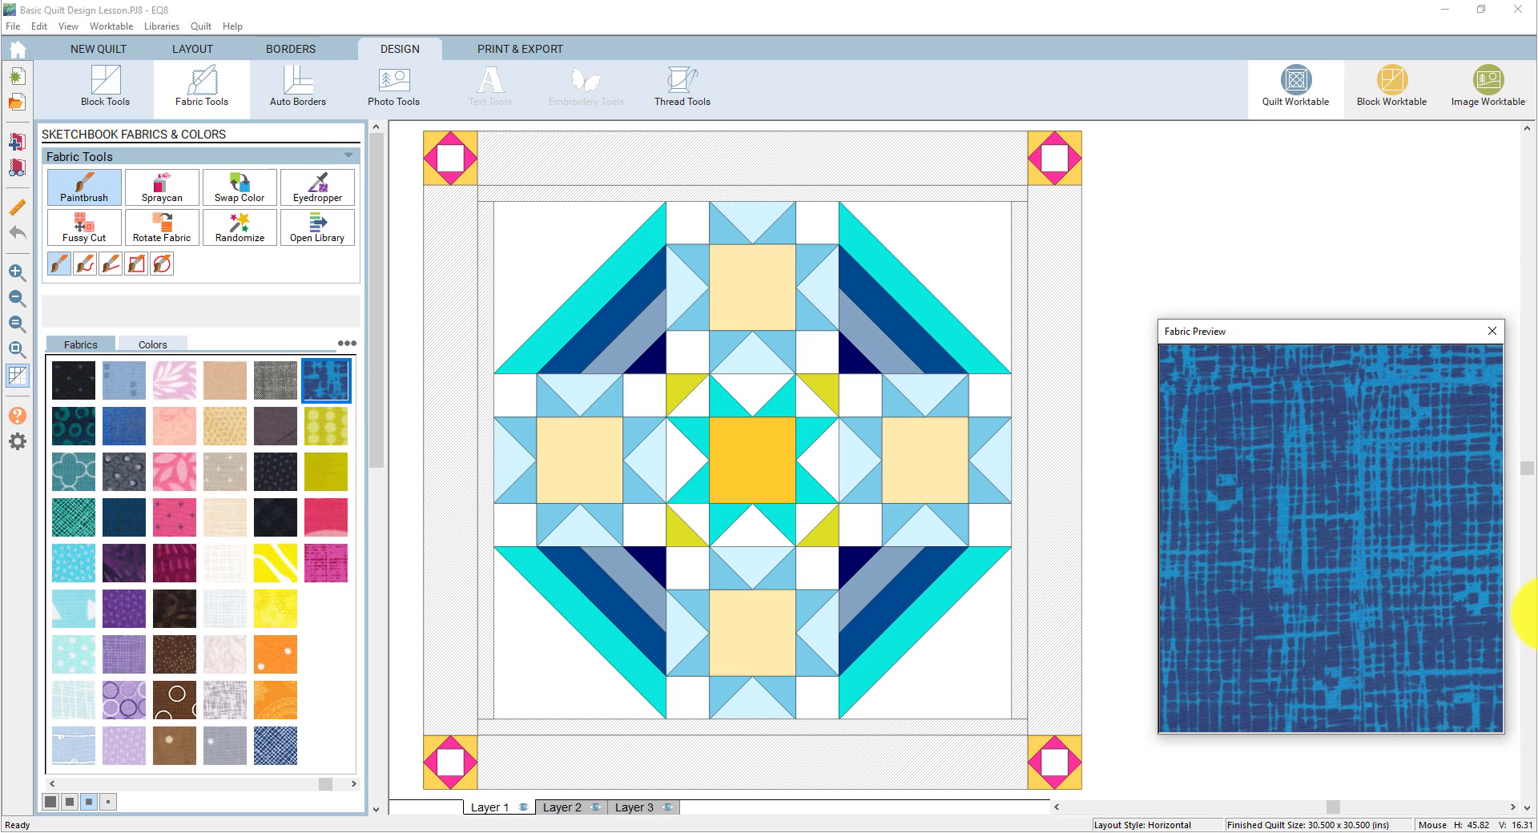
# - Dock, then re-float the Fabric Preview, shrinking it toward the lower right
pyautogui.click(1489, 333)
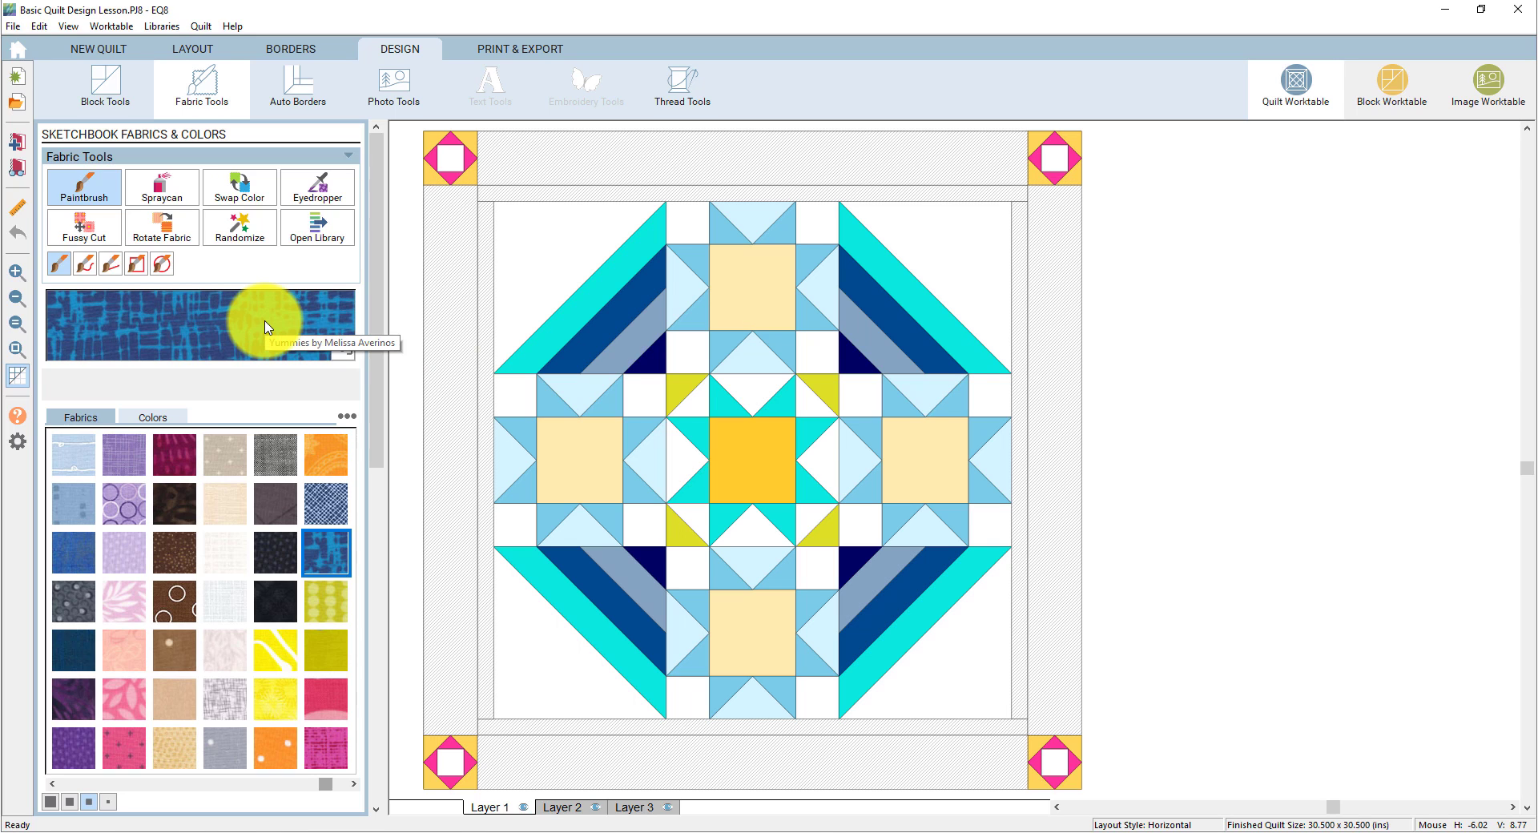
pyautogui.click(346, 353)
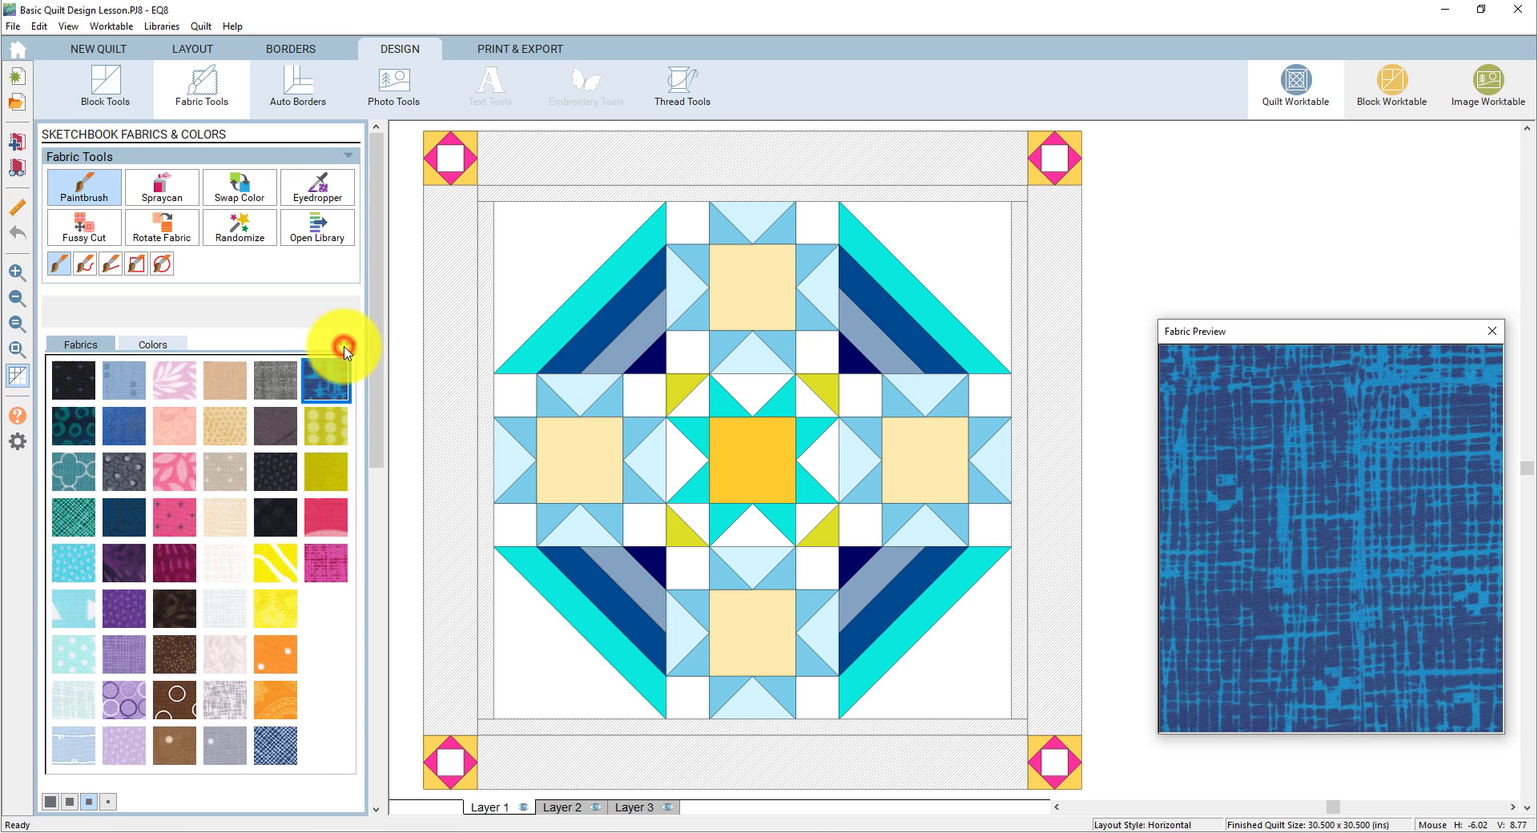
pyautogui.moveTo(1291, 335); pyautogui.dragTo(1325, 263)
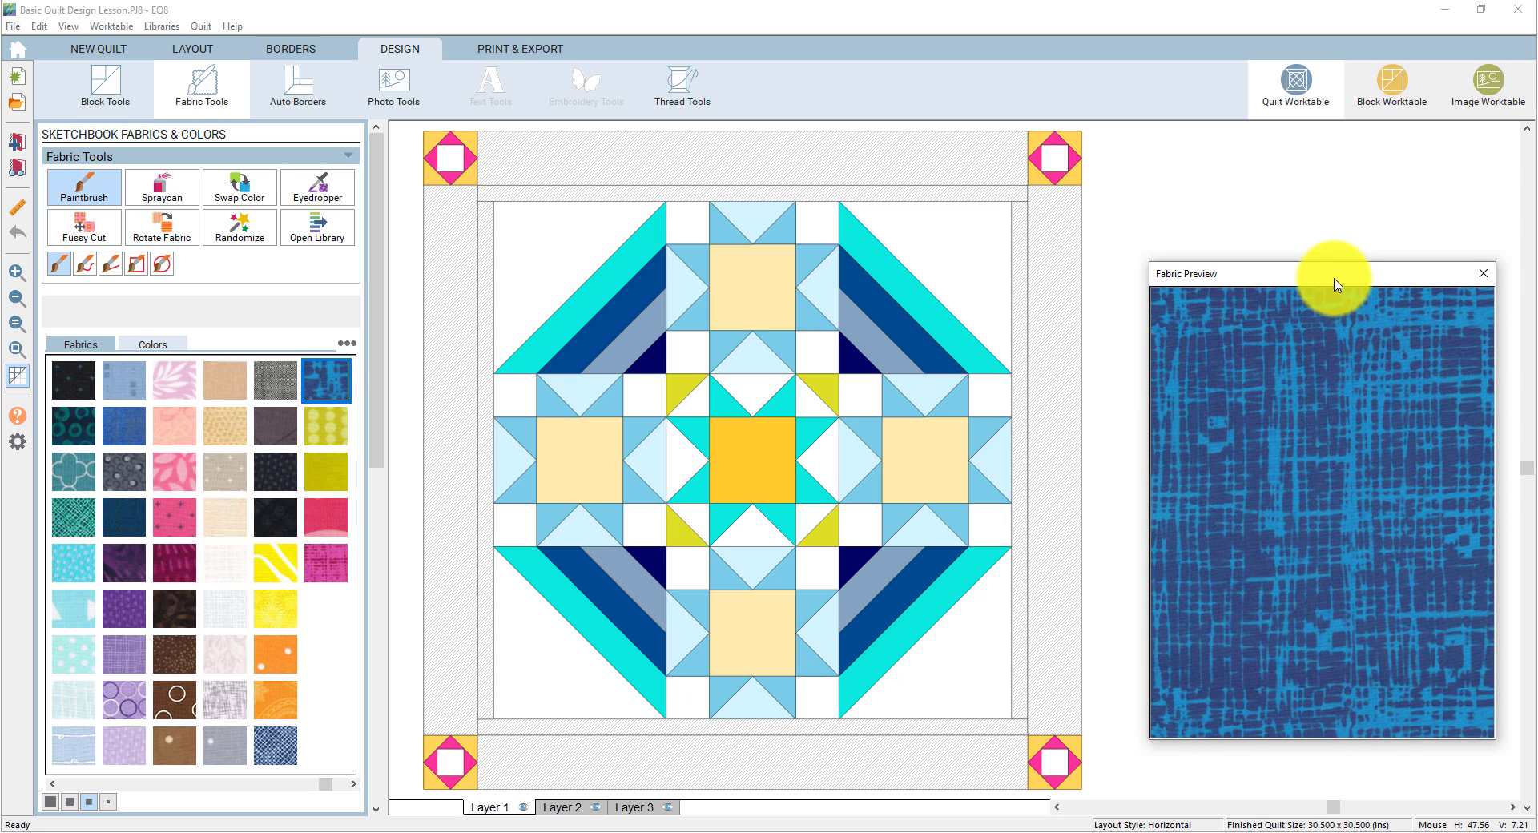
pyautogui.moveTo(1149, 265); pyautogui.dragTo(1200, 370)
pyautogui.moveTo(1305, 389); pyautogui.dragTo(1316, 435)
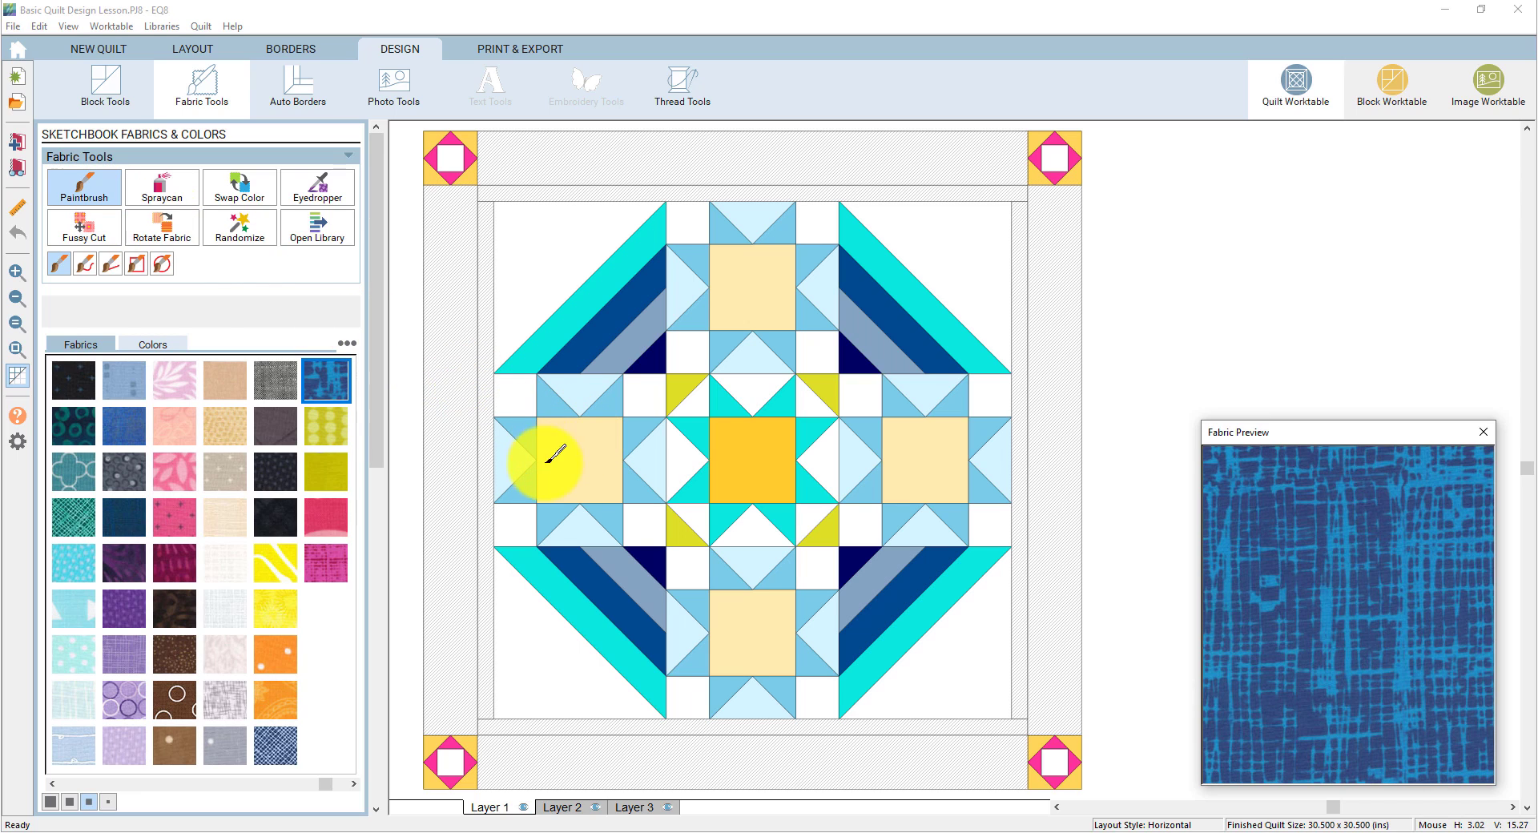
# - Paint the four cream star-block centre squares with the blue crosshatch fabric
pyautogui.click(587, 454)
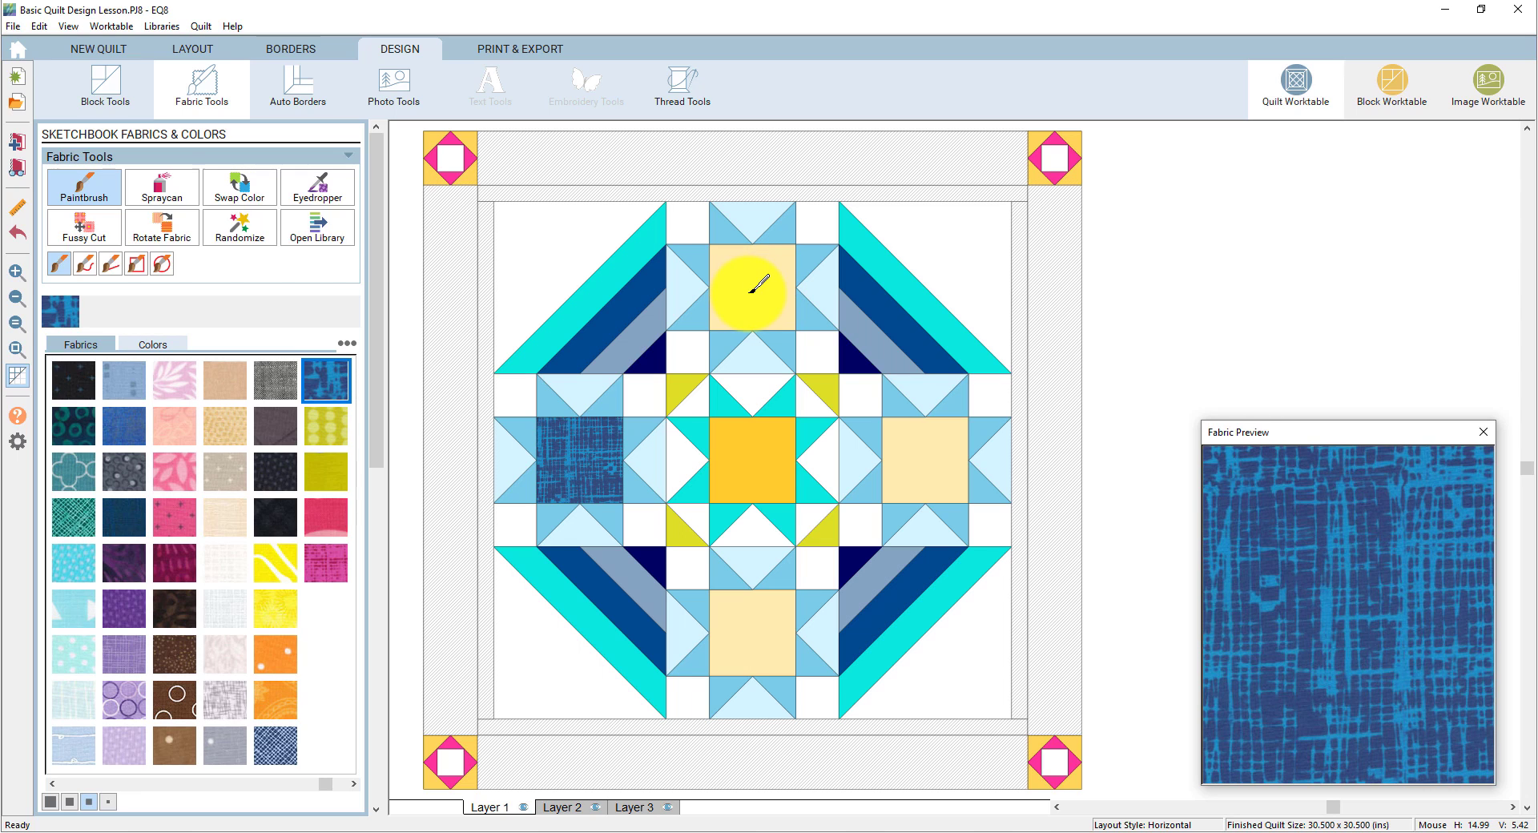
pyautogui.keyDown('ctrl'); pyautogui.click(751, 291); pyautogui.keyUp('ctrl')
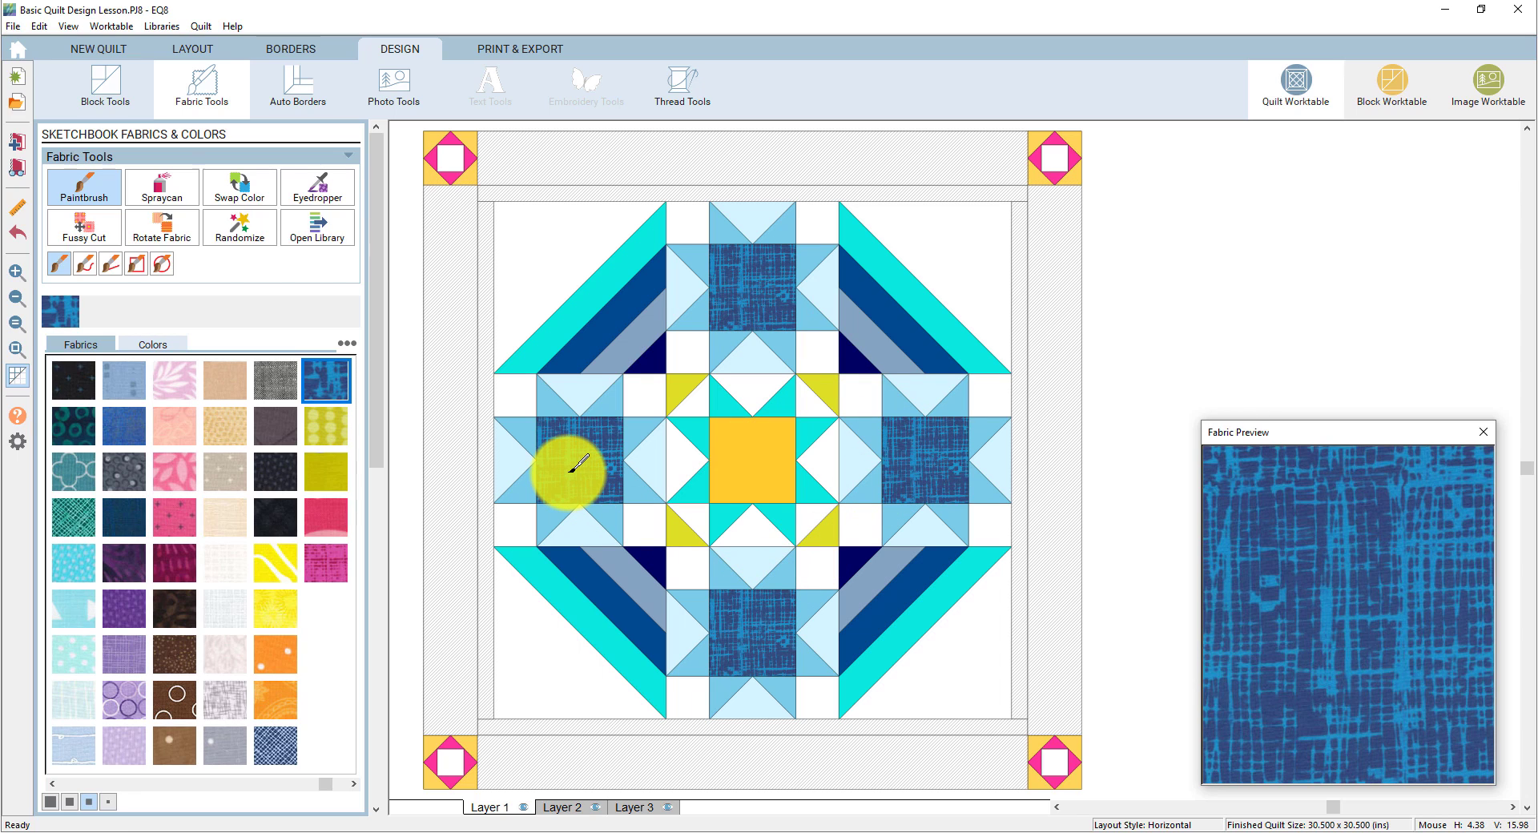
pyautogui.click(157, 198)
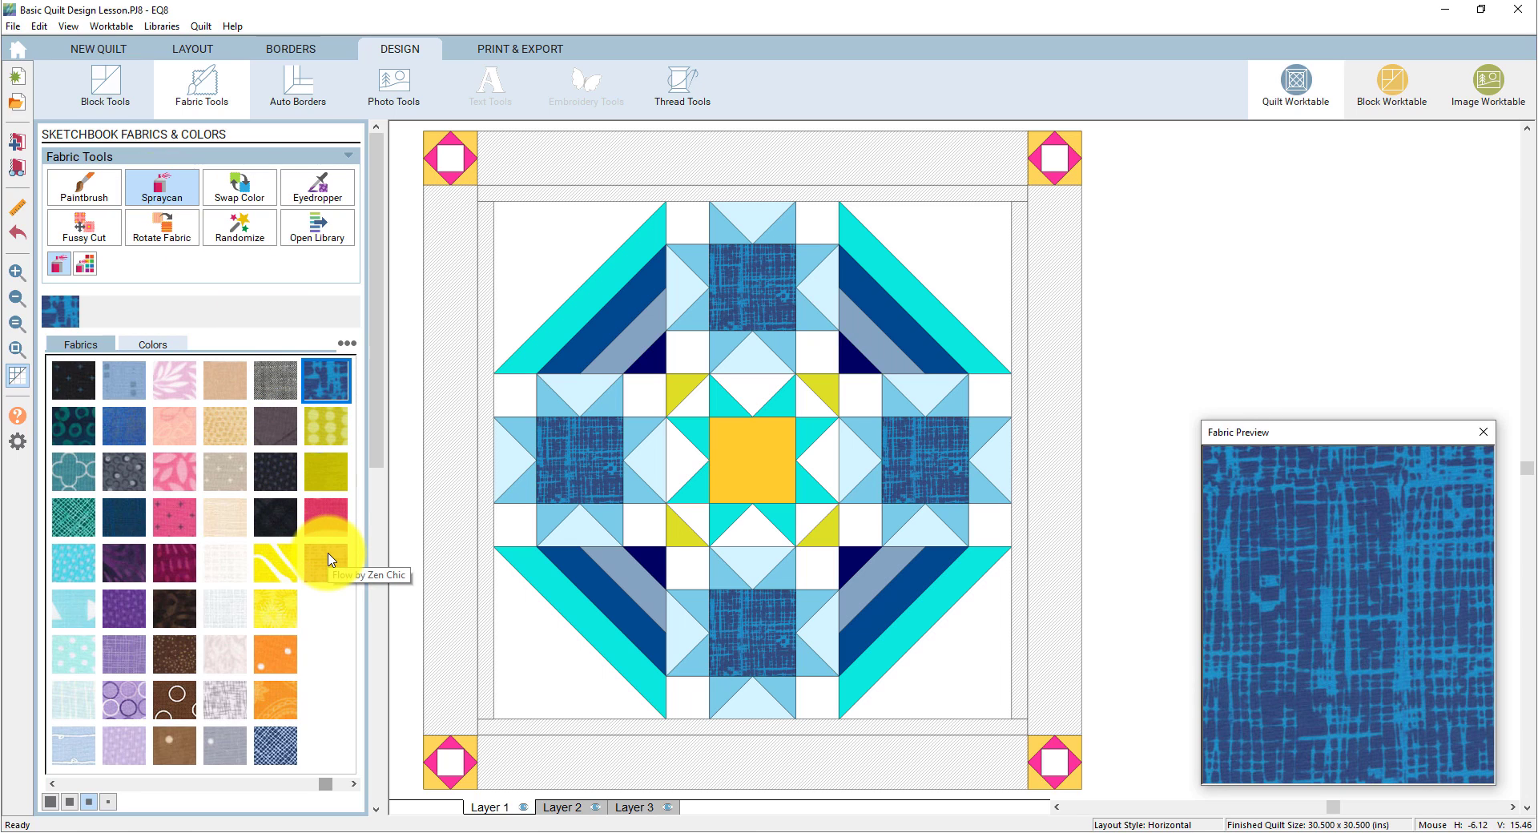
# - Colour the star-point triangles of all four star blocks with the pink textured fabric
pyautogui.click(327, 560)
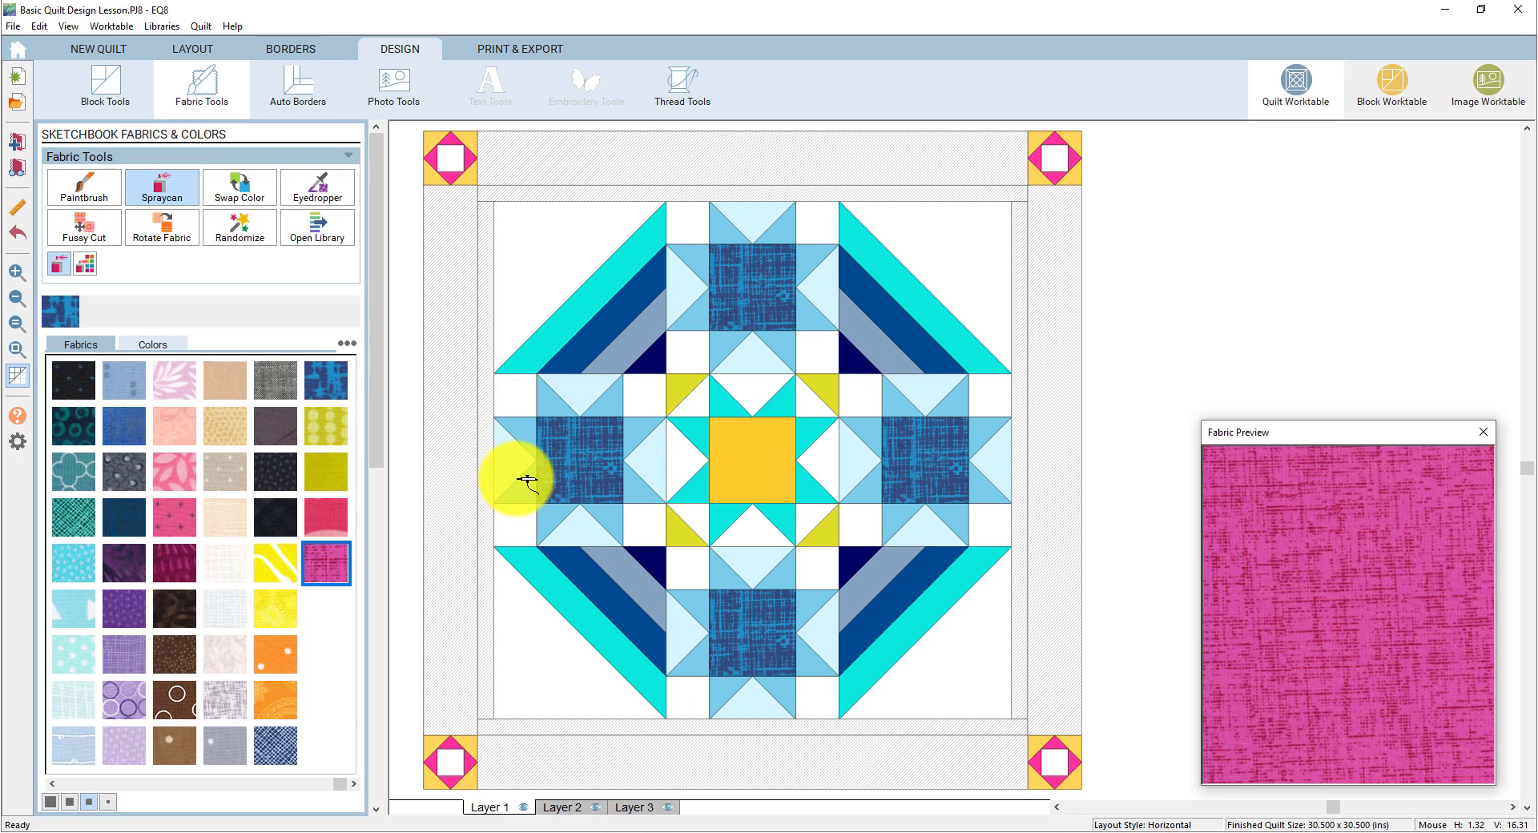
pyautogui.click(558, 403)
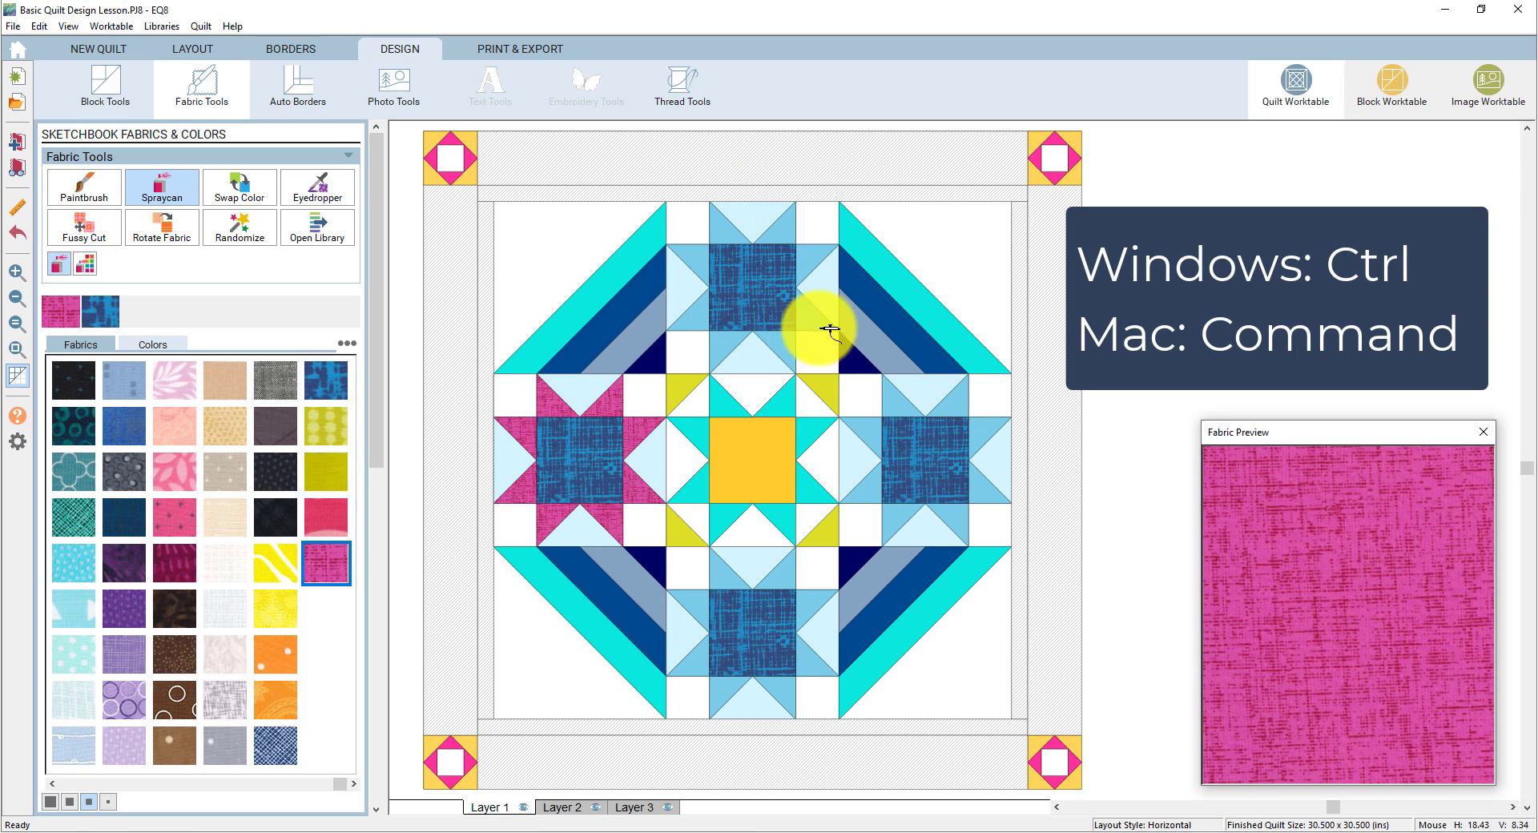
pyautogui.keyDown('ctrl'); pyautogui.click(796, 234); pyautogui.keyUp('ctrl')
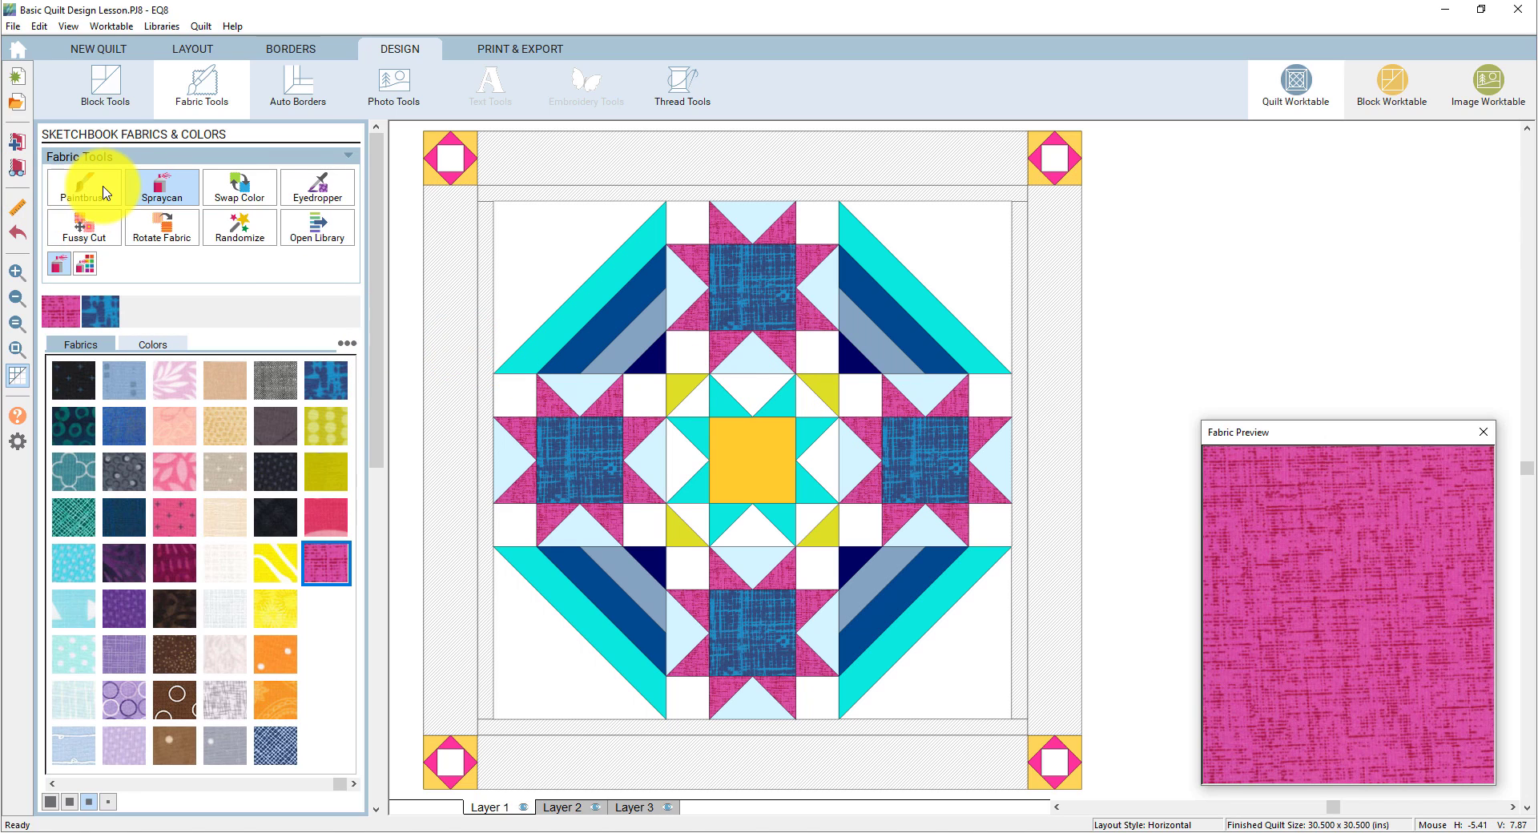
pyautogui.click(190, 521)
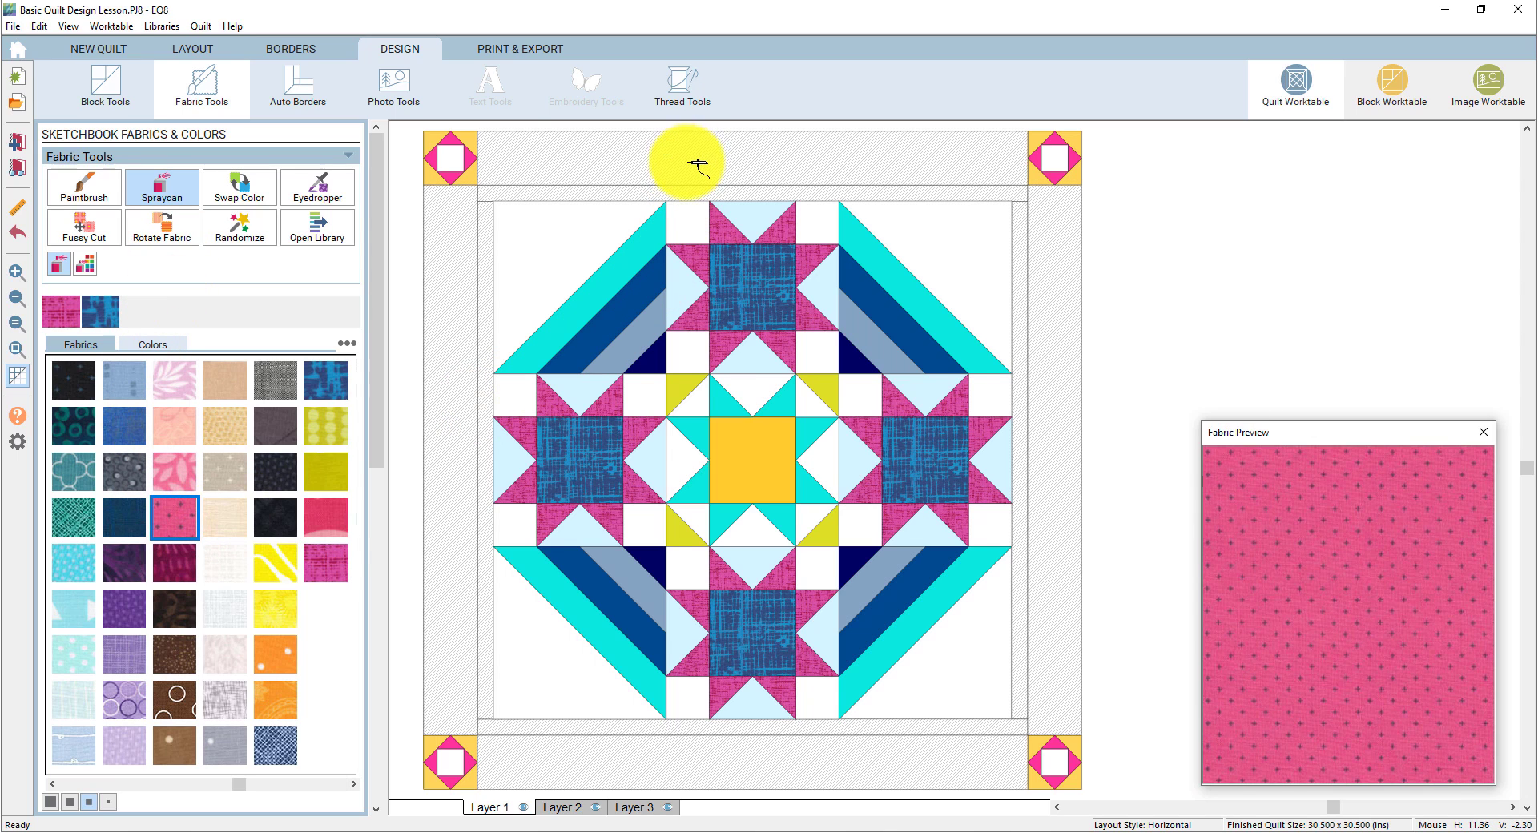
pyautogui.click(94, 192)
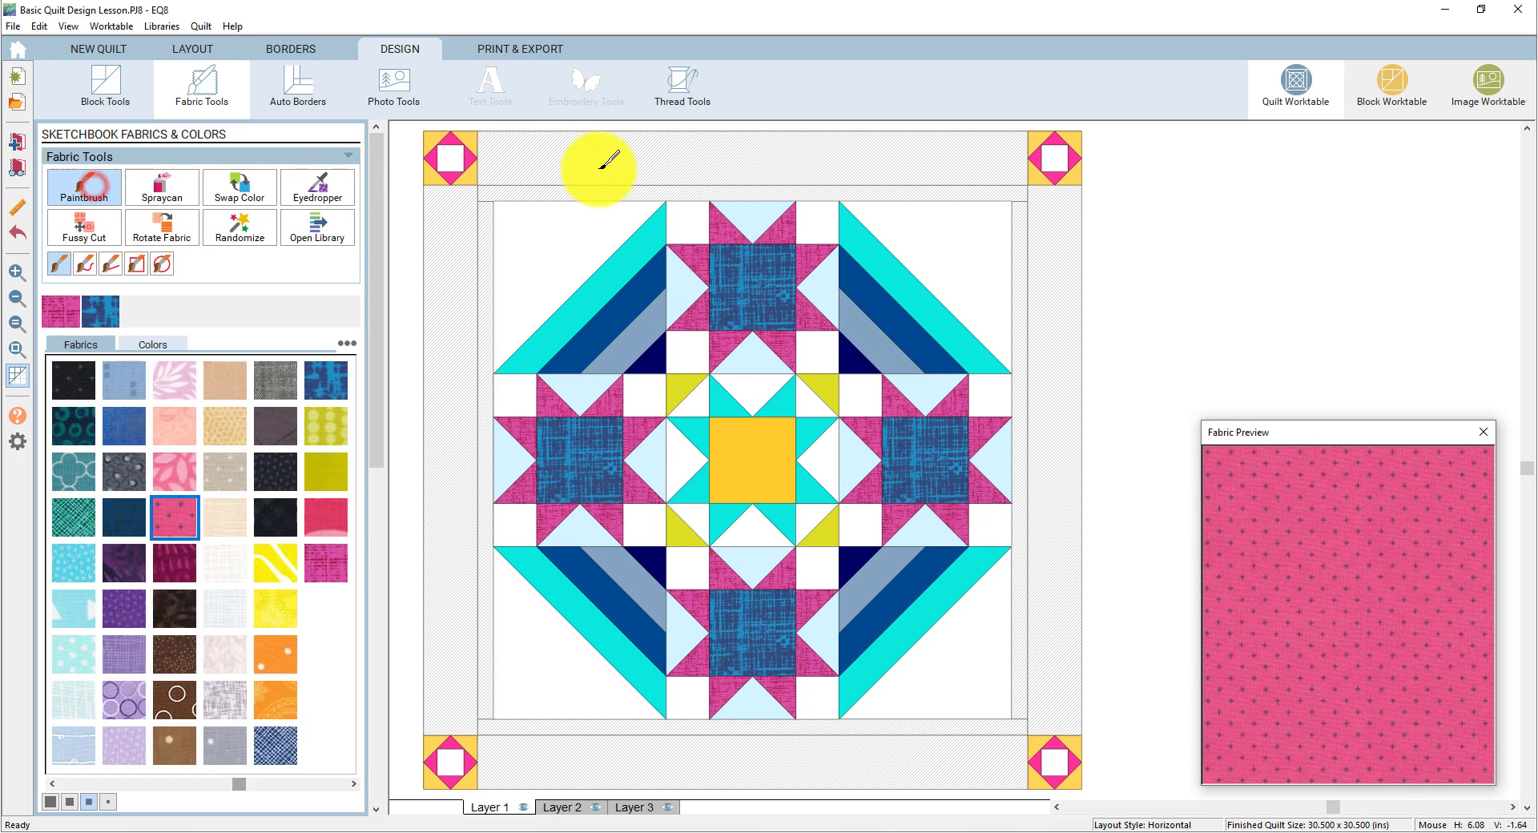
# - Fill the top outer border with yellow diamond fabric, replacing the pink dotted trial
pyautogui.click(608, 158)
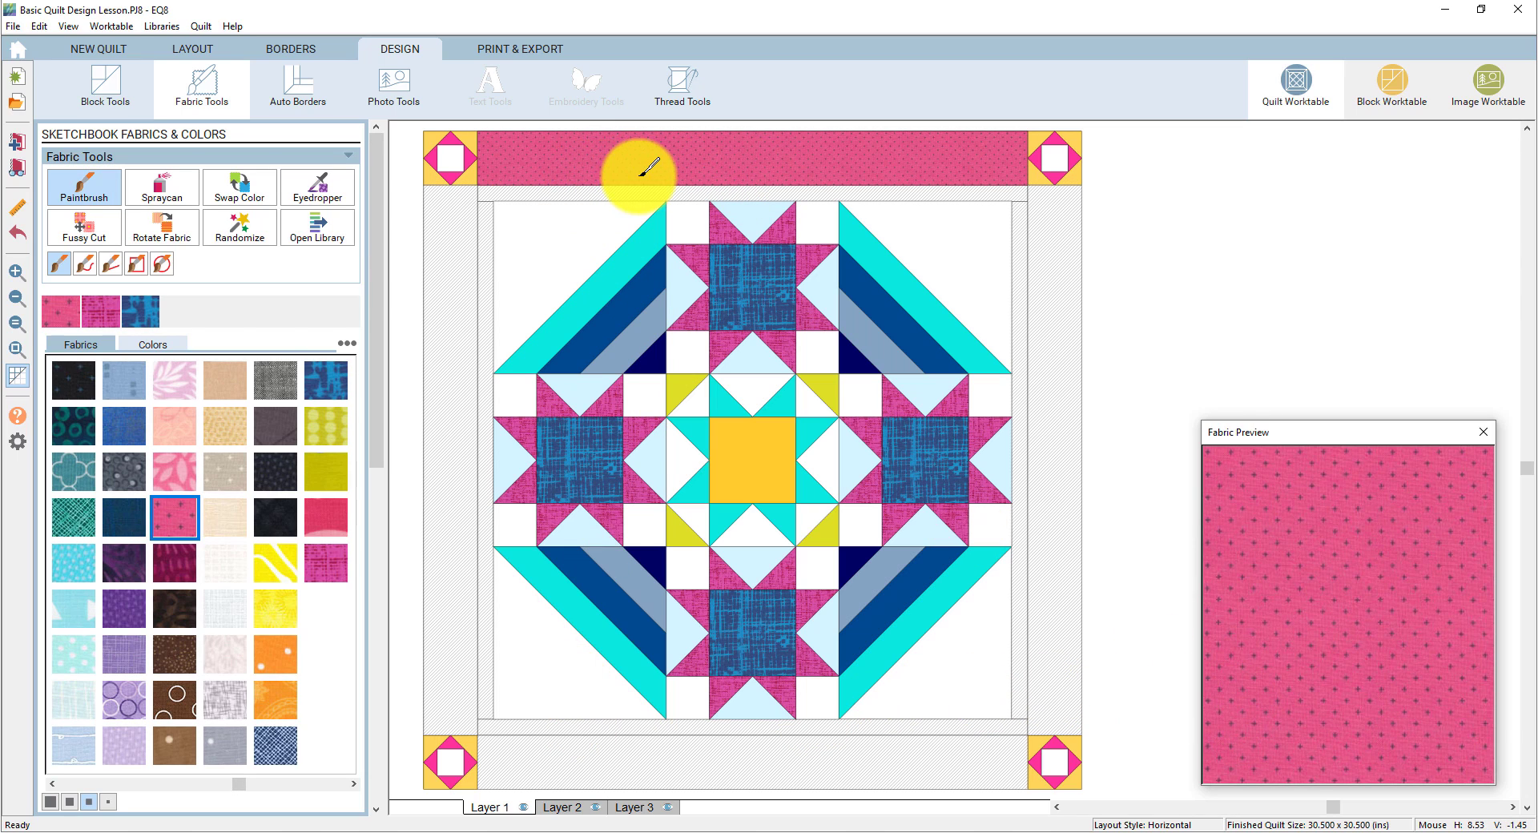
pyautogui.click(275, 564)
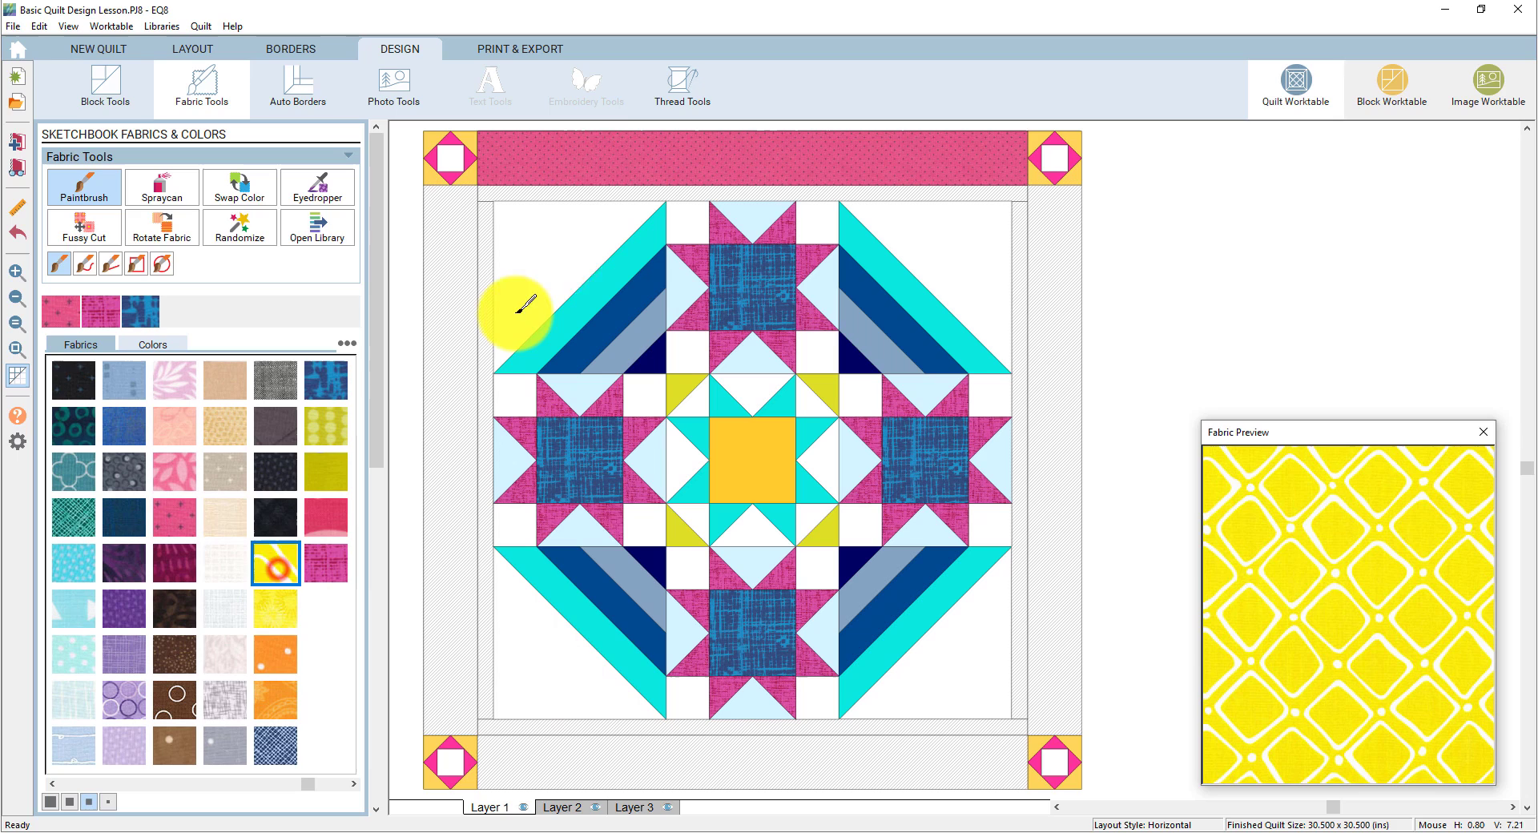
pyautogui.click(609, 156)
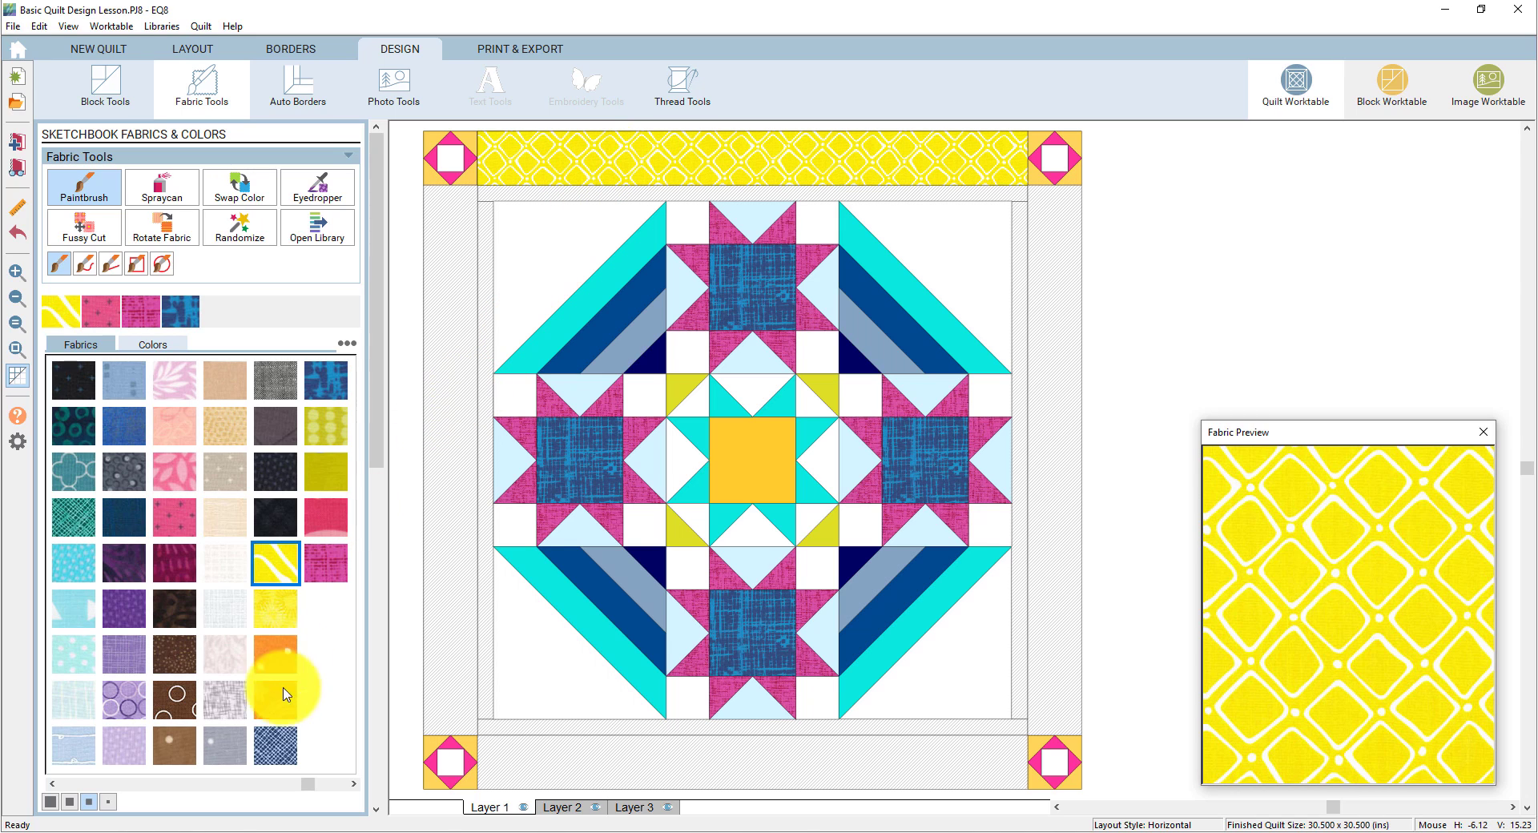
# - Make the outer border teal crosshatch and the inner border pink
pyautogui.moveTo(308, 785); pyautogui.dragTo(102, 776)
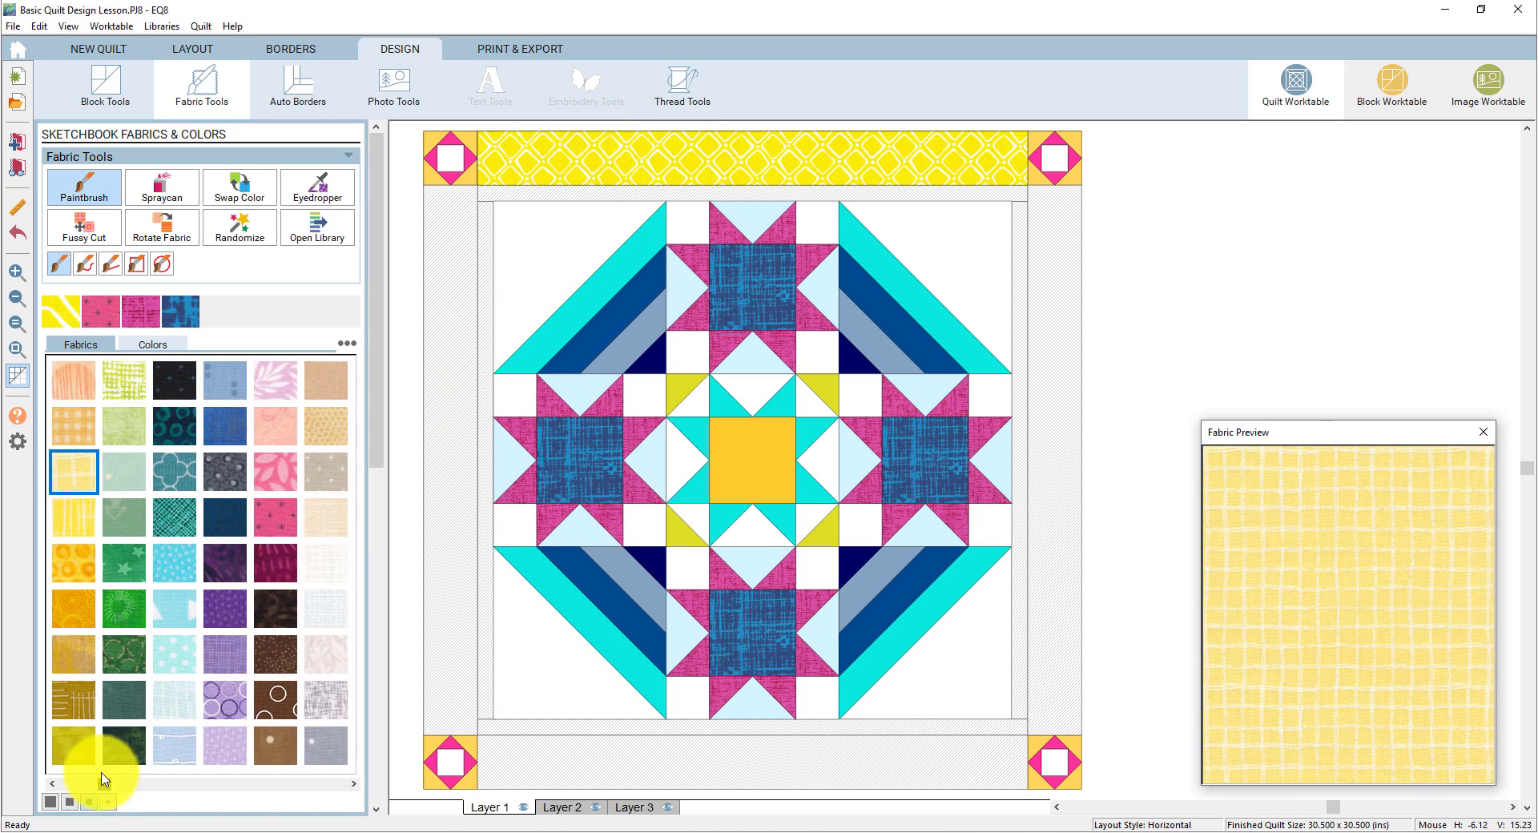
pyautogui.click(174, 513)
pyautogui.click(696, 160)
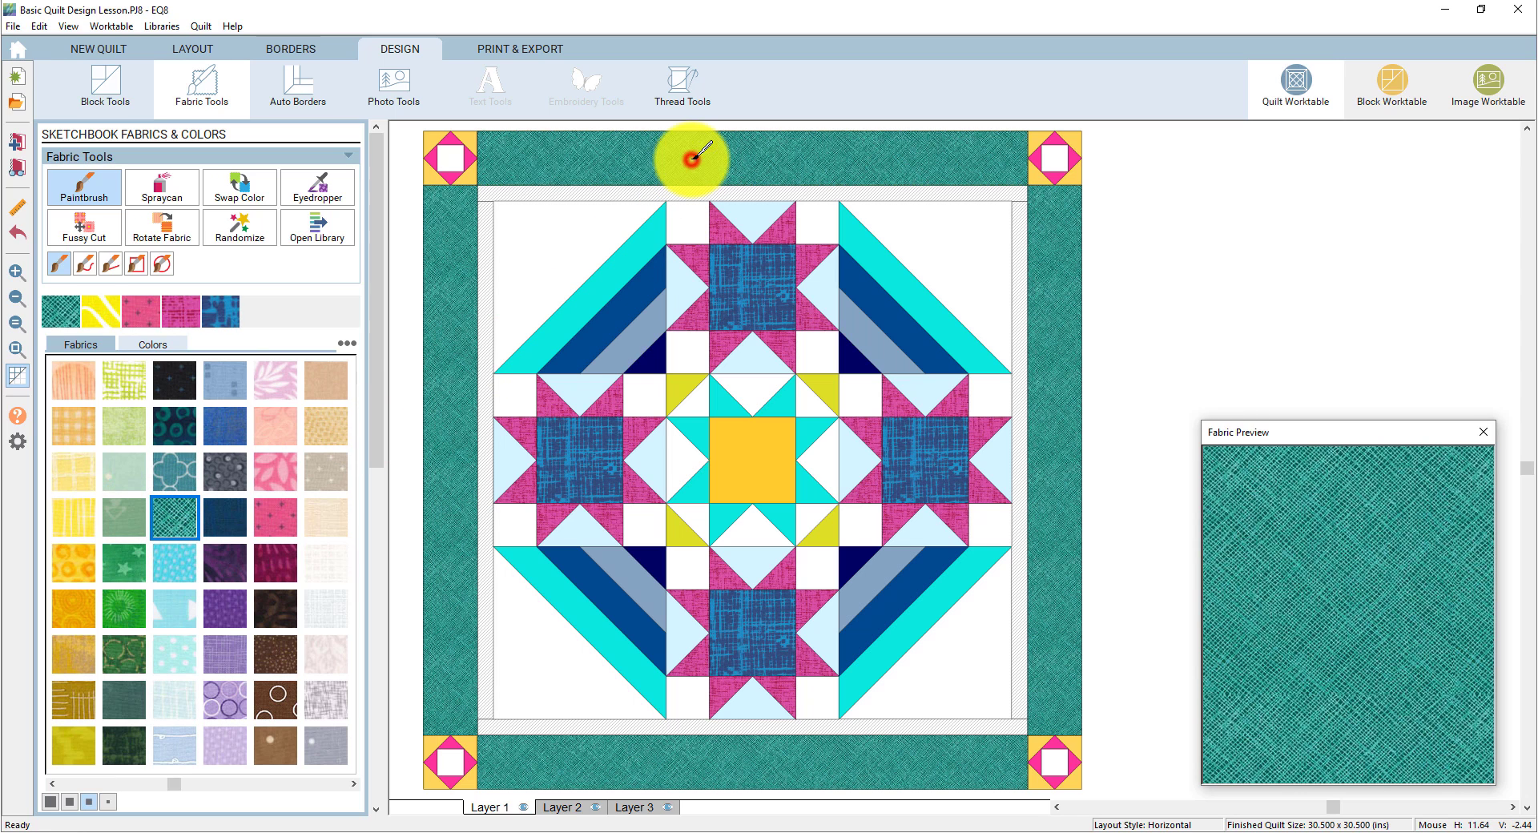
pyautogui.click(176, 316)
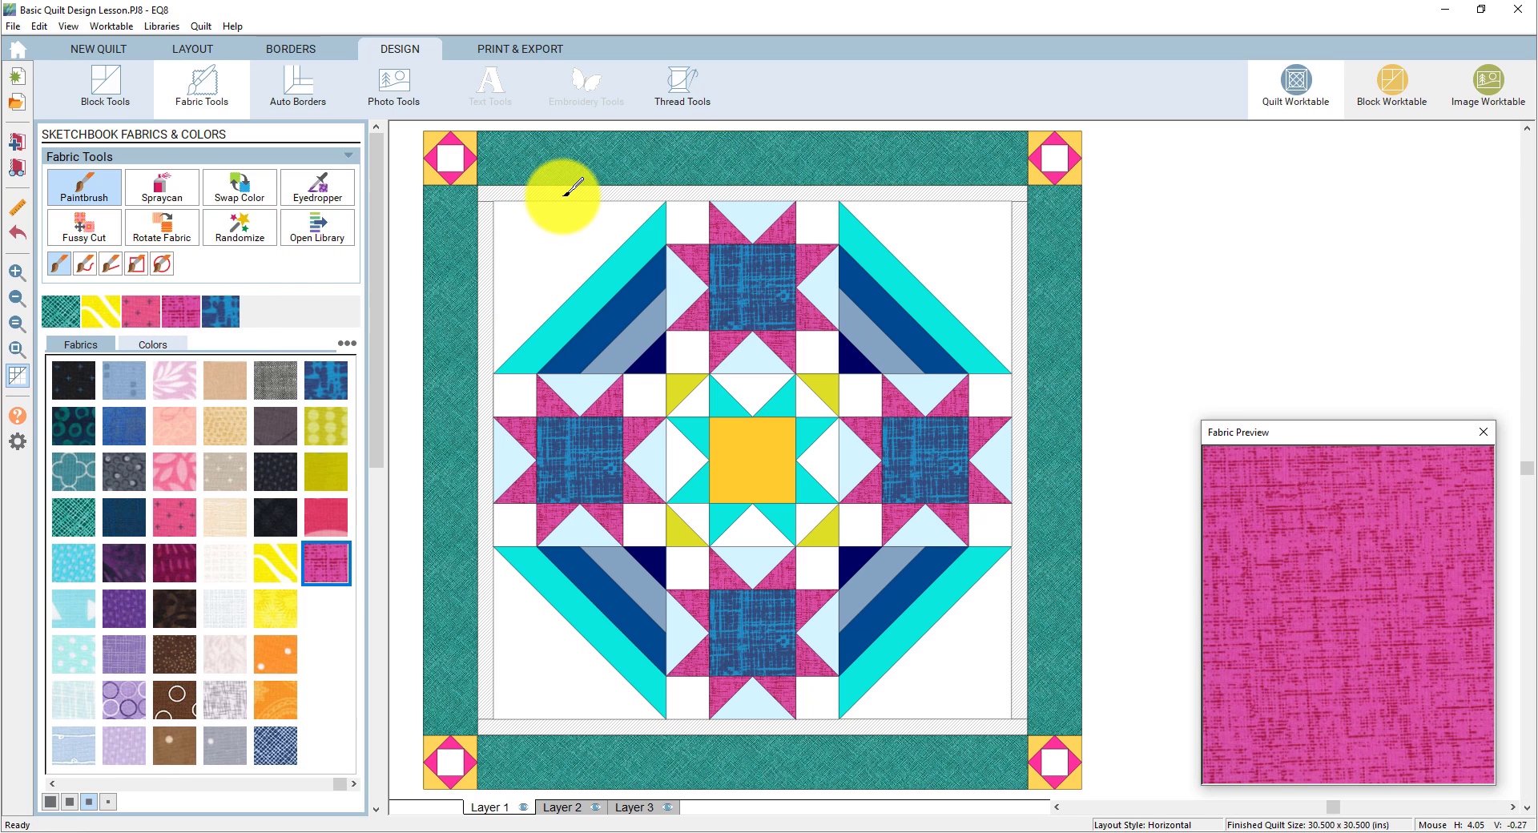
pyautogui.click(561, 194)
# - Colour the Roman Stripe diagonal strips blue crosshatch, orange paisley and bright yellow
pyautogui.click(343, 387)
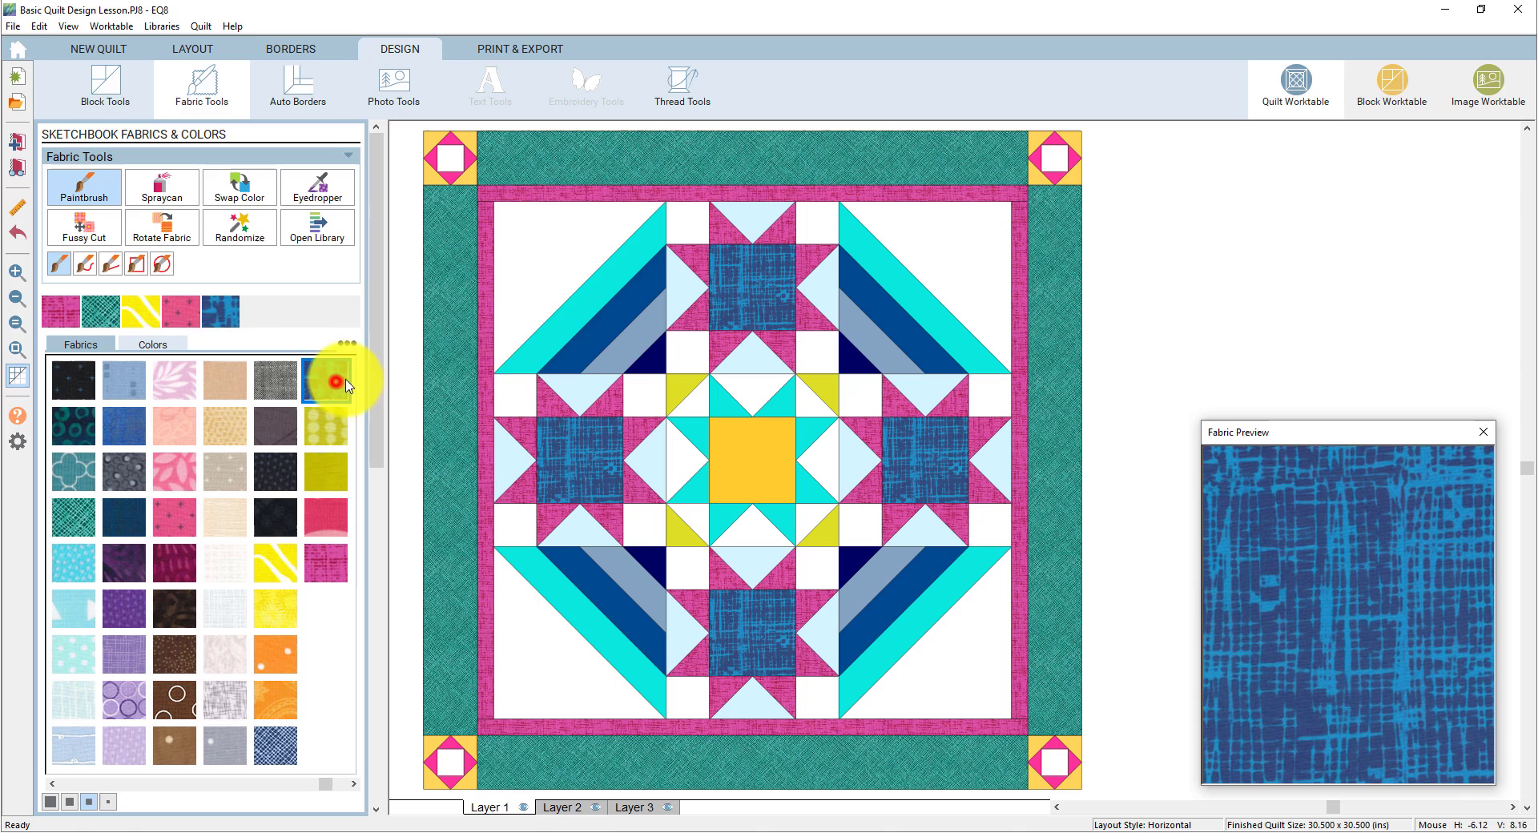
pyautogui.click(550, 326)
pyautogui.click(281, 691)
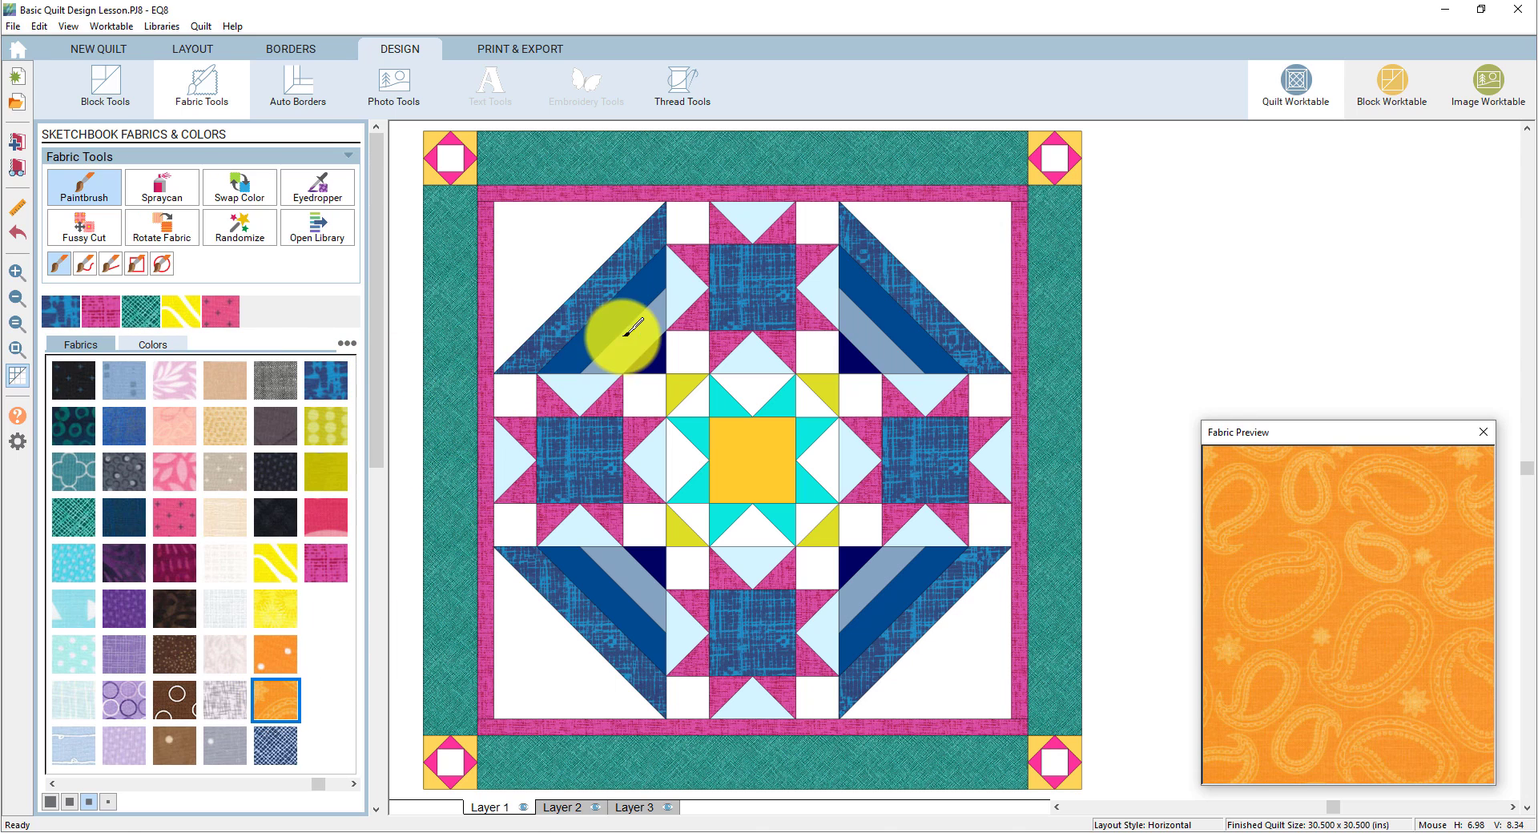
pyautogui.click(622, 328)
pyautogui.click(275, 609)
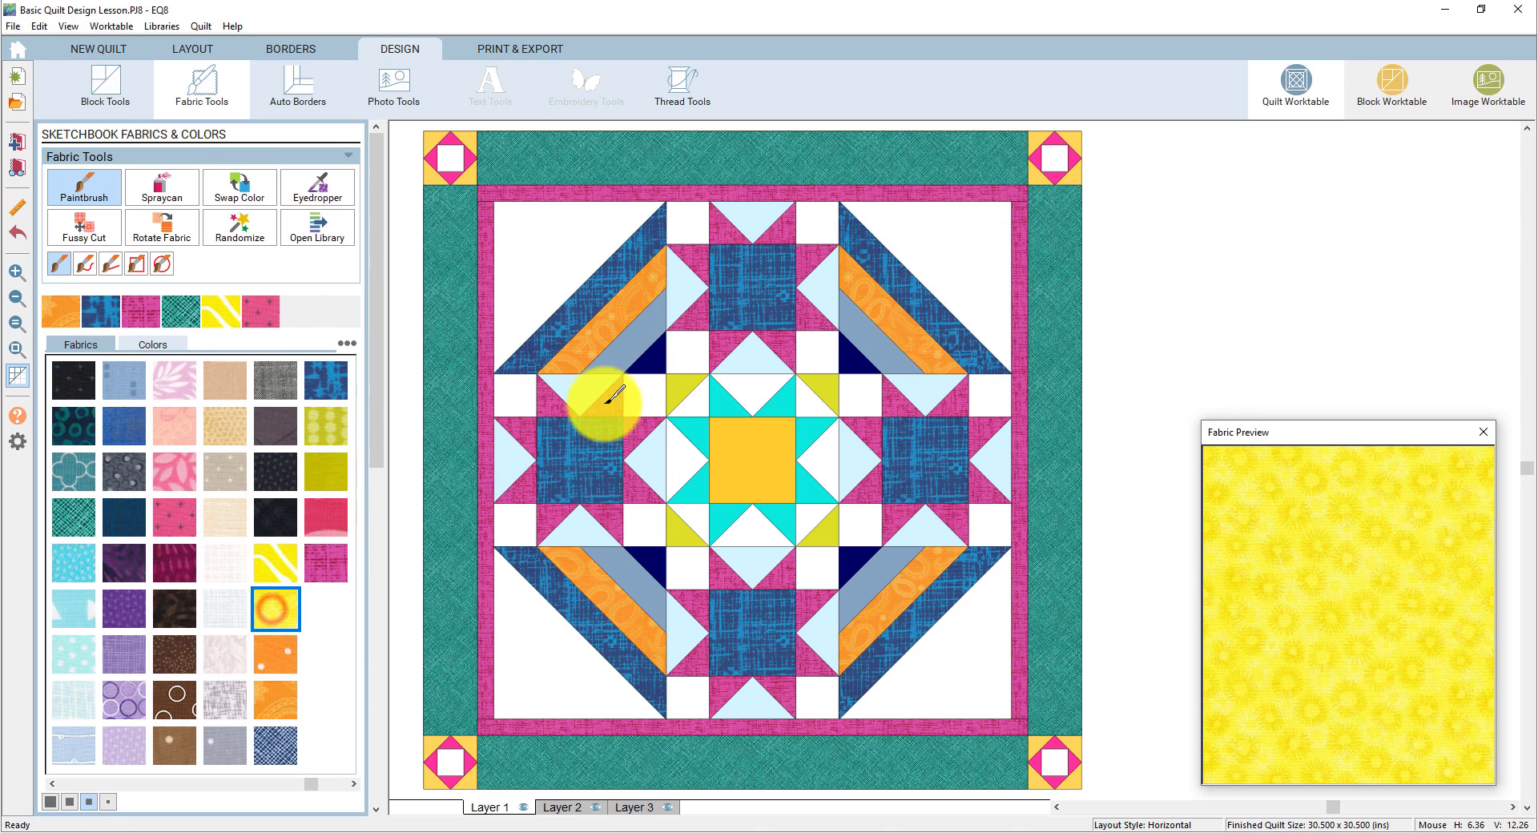
pyautogui.click(624, 349)
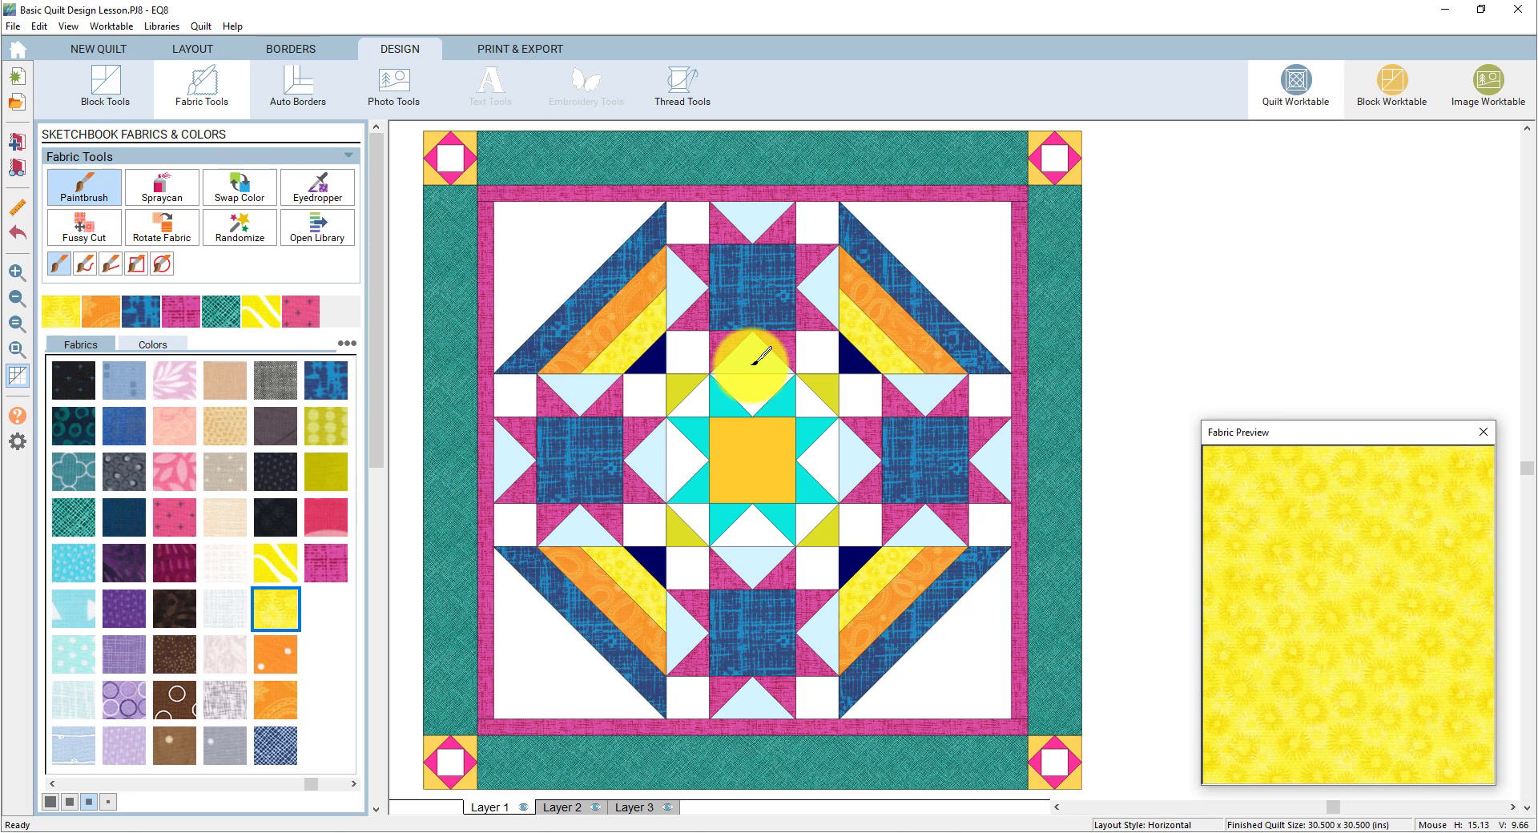
# - Turn three white triangles around the centre star bright yellow
pyautogui.click(848, 459)
pyautogui.click(763, 553)
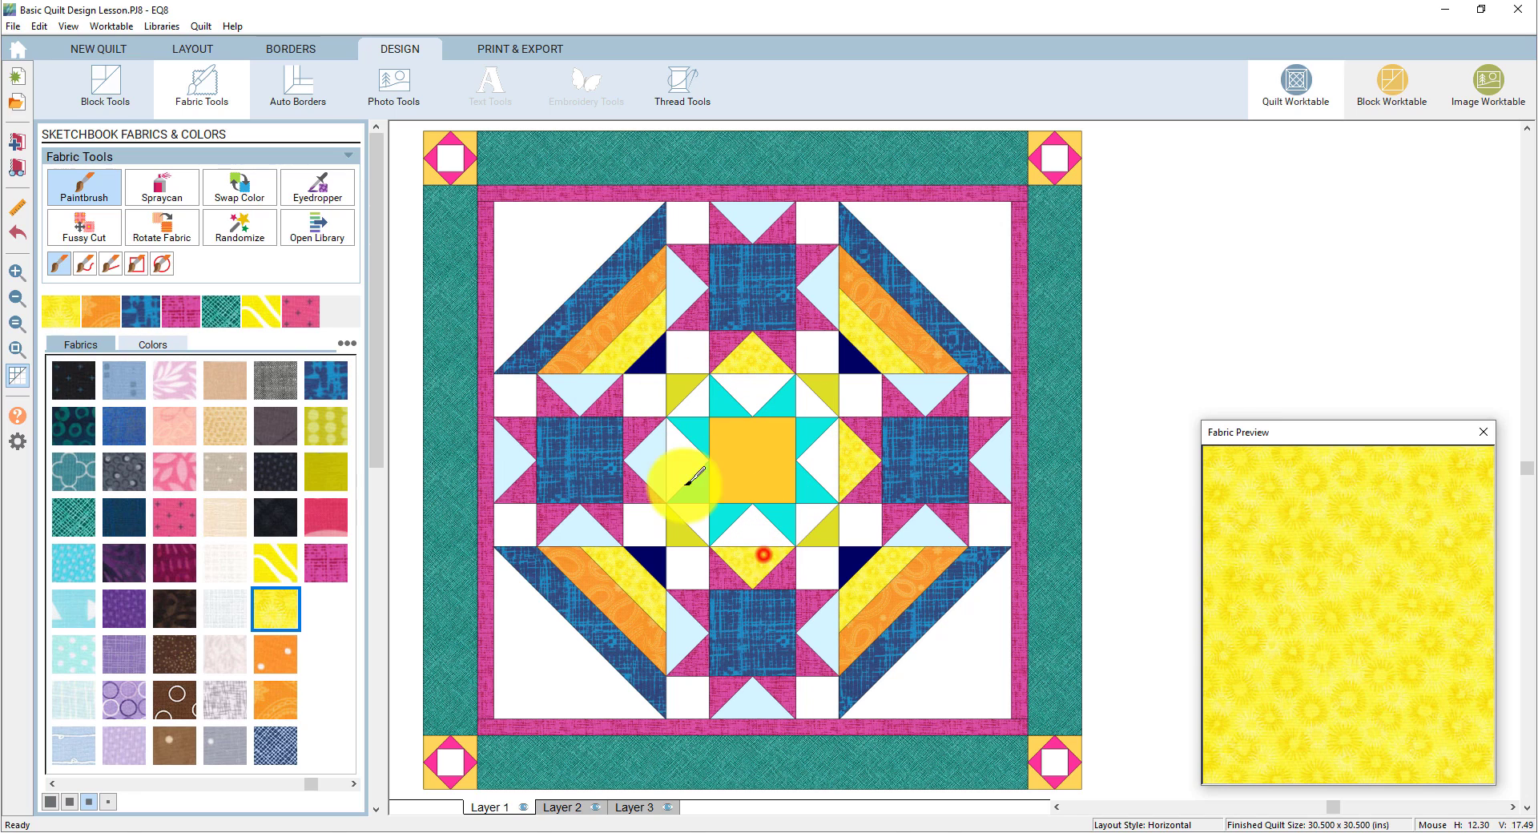
pyautogui.click(648, 467)
pyautogui.click(175, 197)
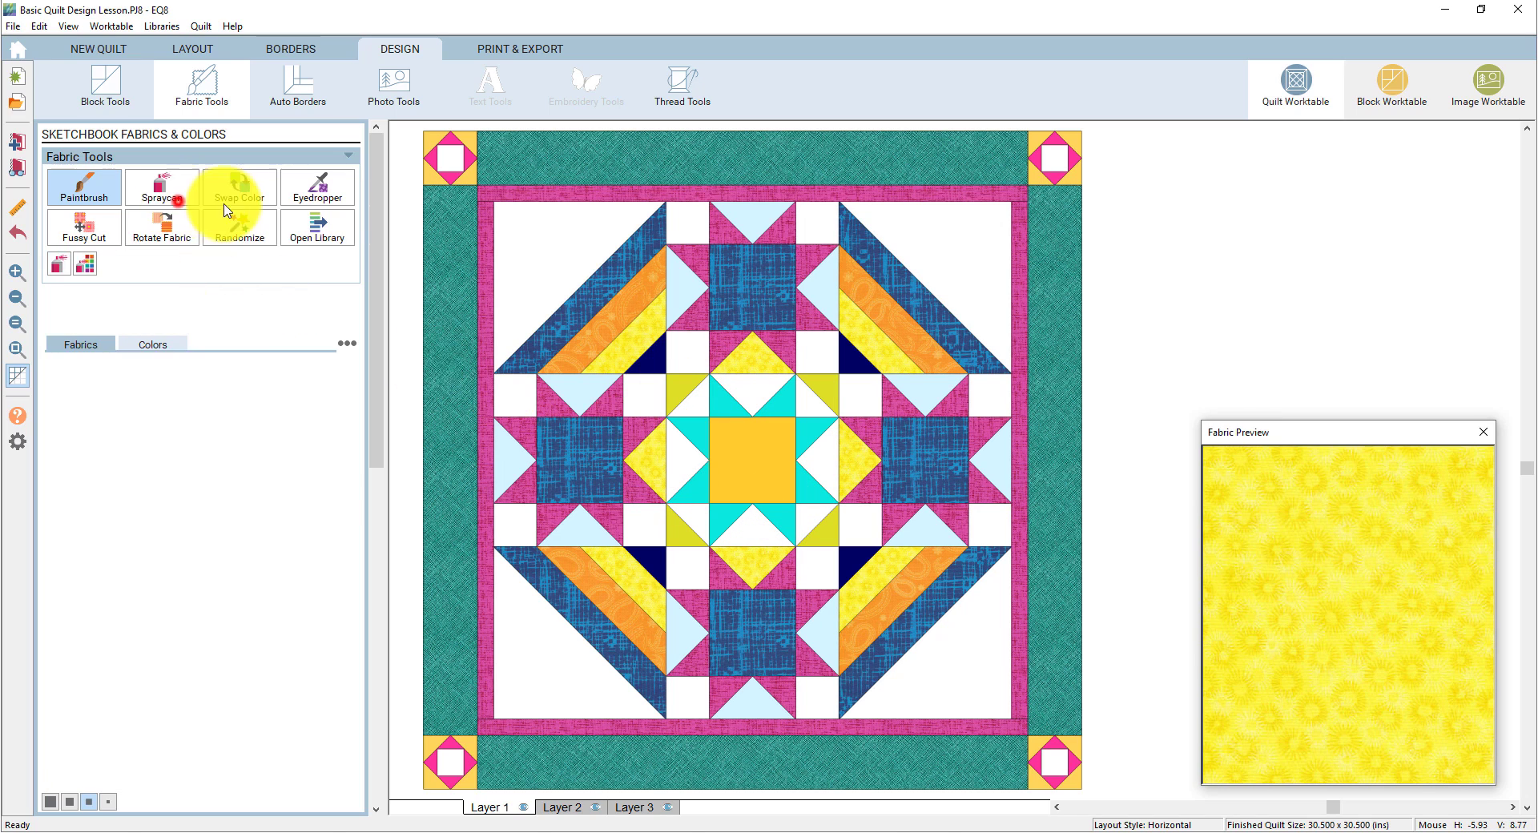
# - Recolour the centre star: remaining triangles yellow, cyan pieces teal, centre square and corner triangles blue
pyautogui.click(758, 389)
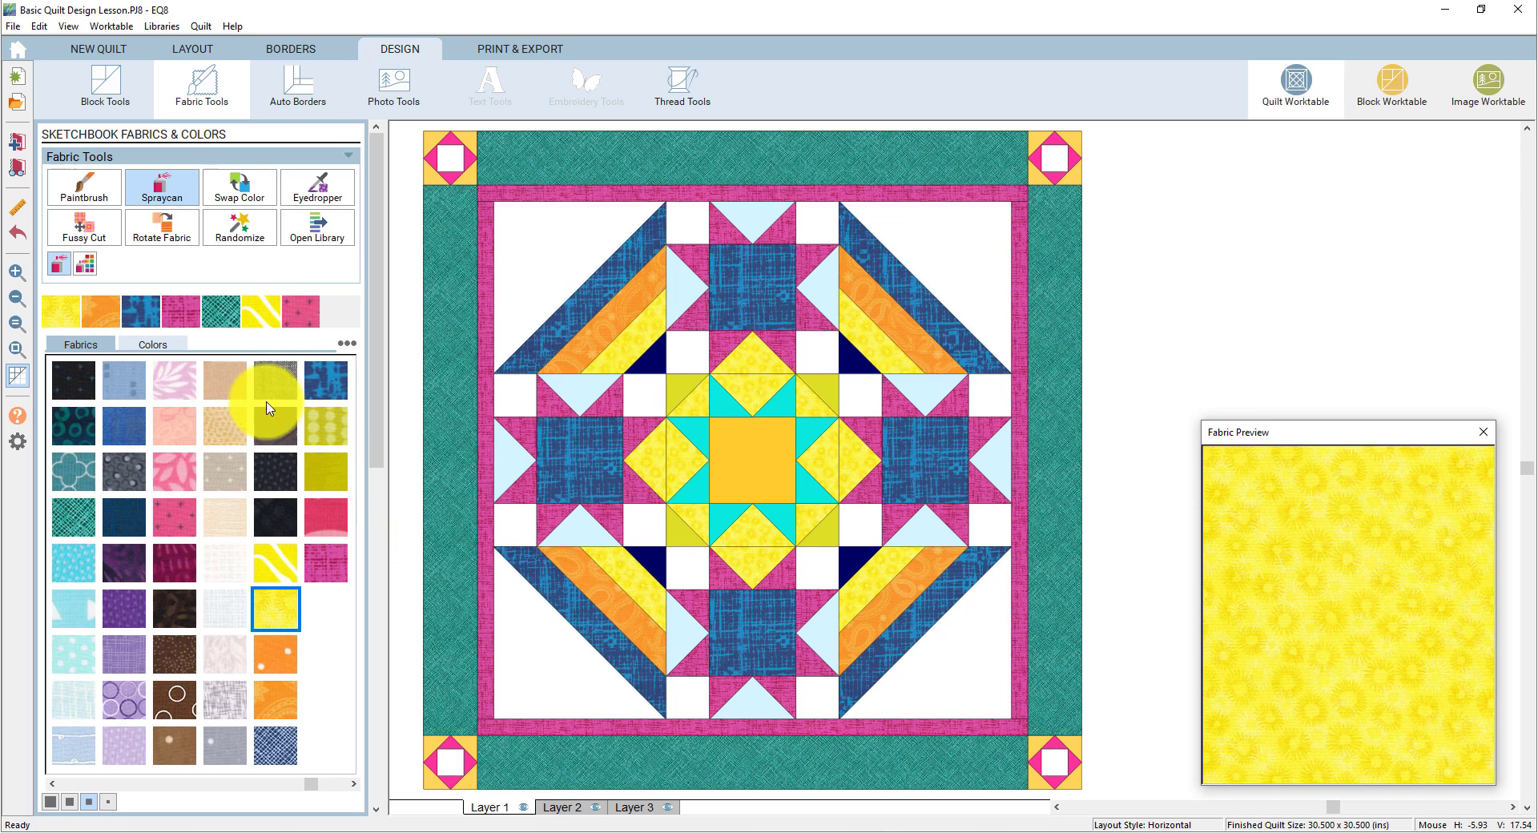
pyautogui.click(225, 314)
pyautogui.click(723, 399)
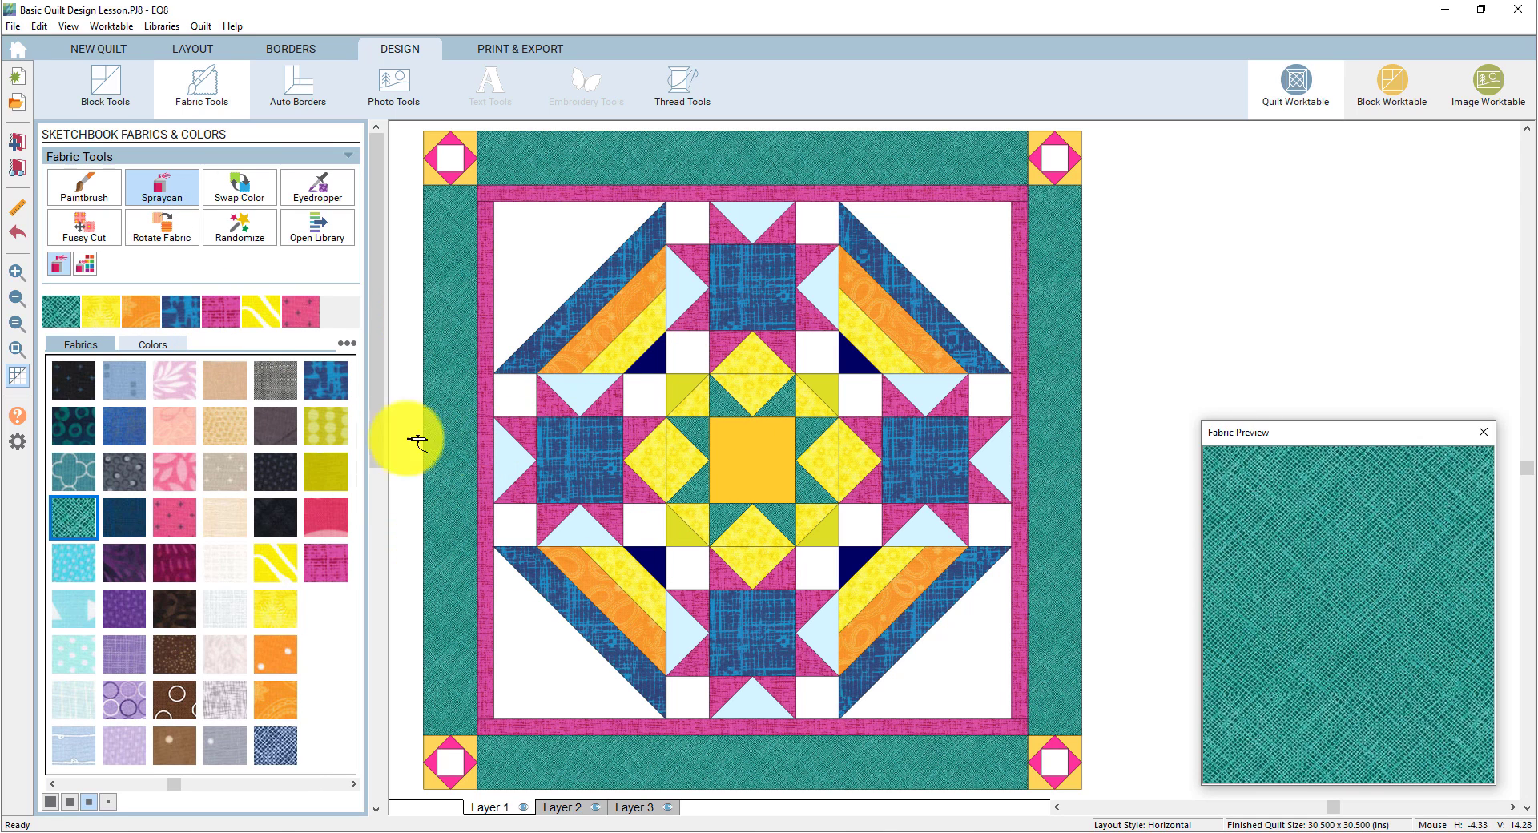
pyautogui.click(183, 318)
pyautogui.click(745, 453)
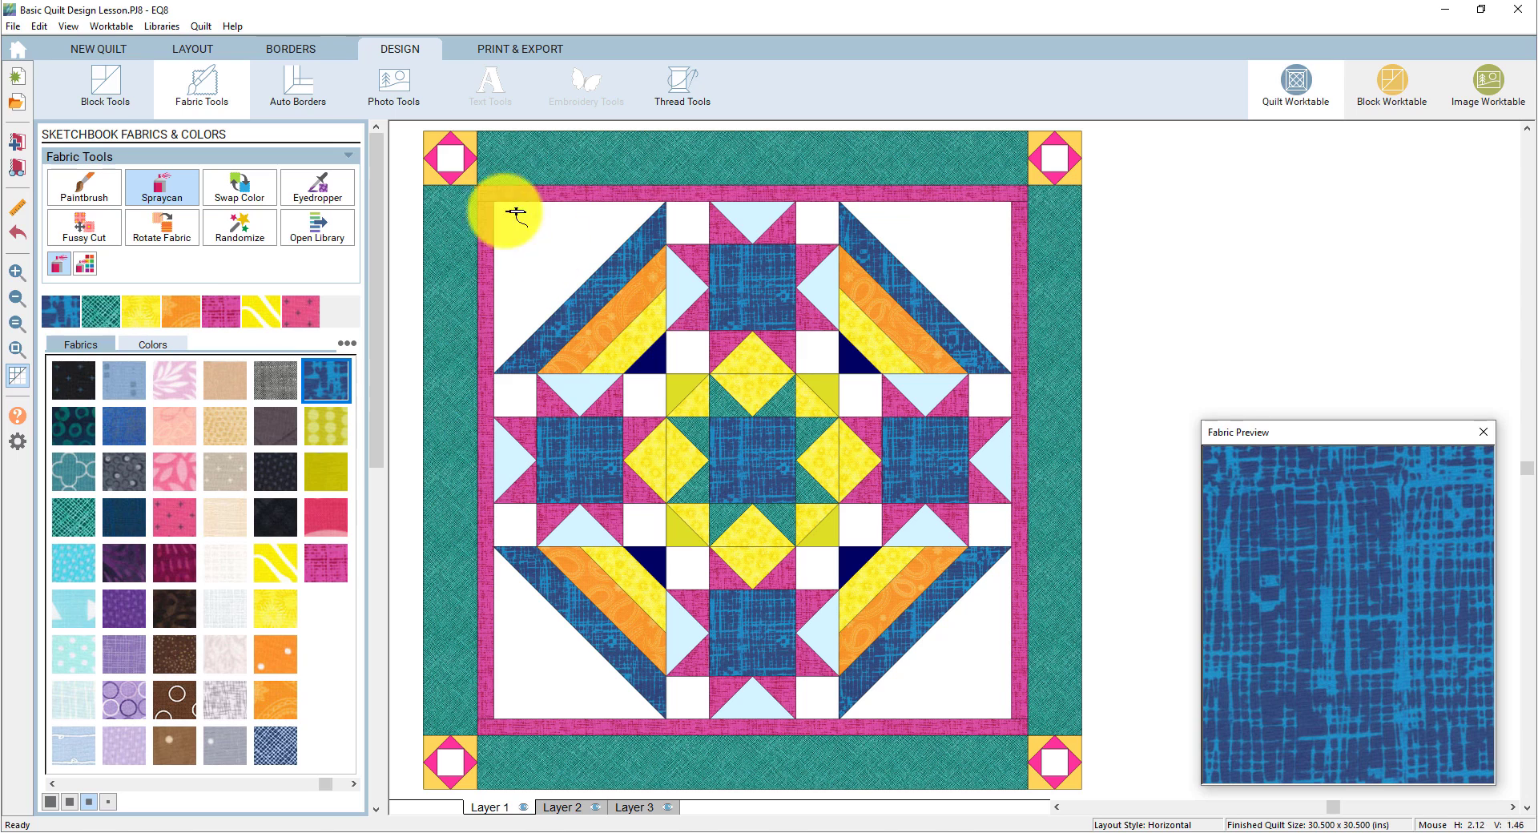
pyautogui.click(474, 179)
# - Fill the corner block centres and matching centre patches with yellow-green dotted fabric
pyautogui.click(221, 312)
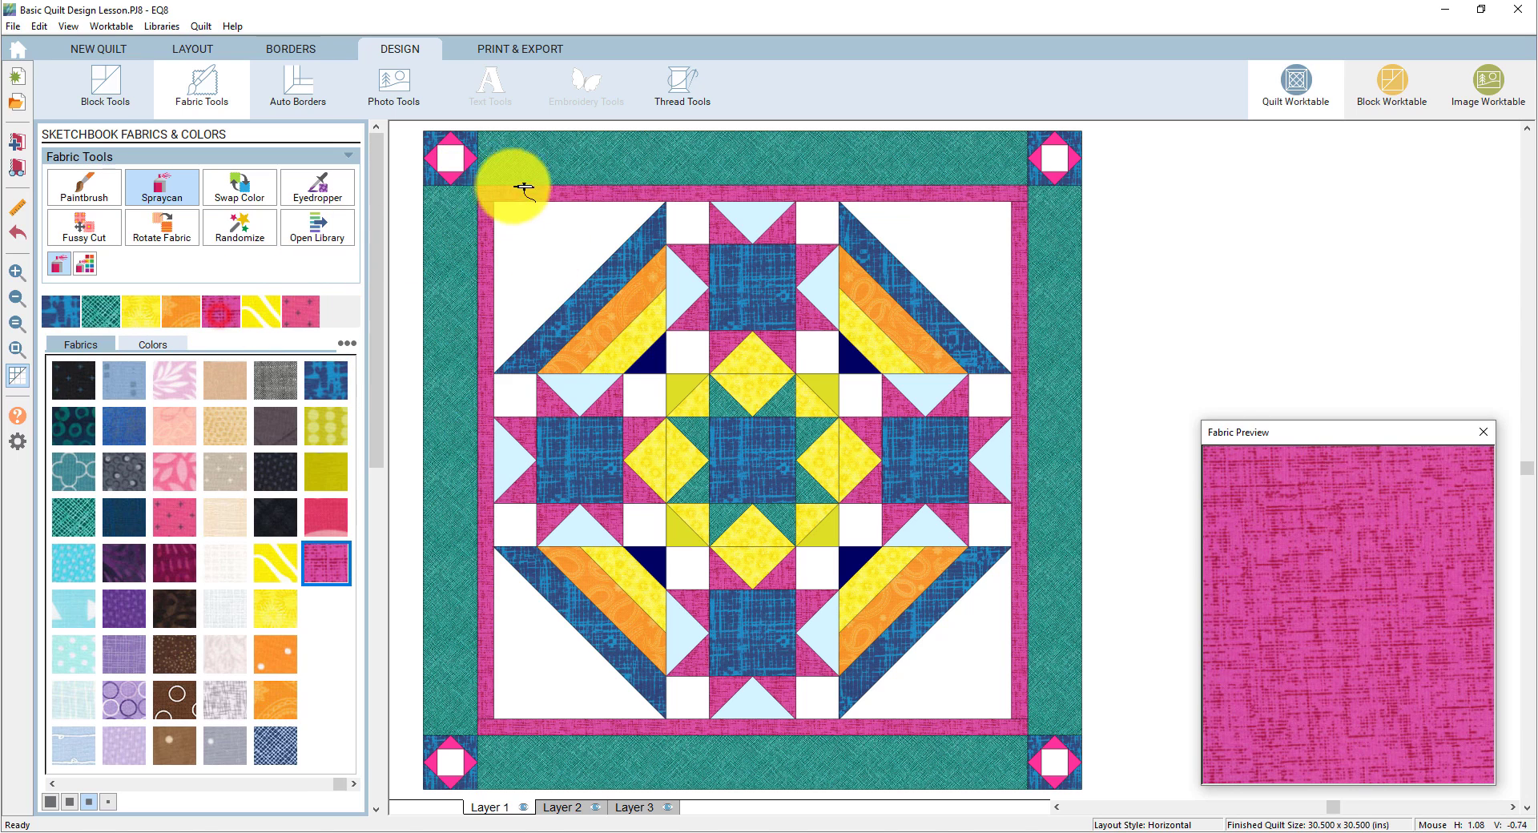
pyautogui.click(326, 423)
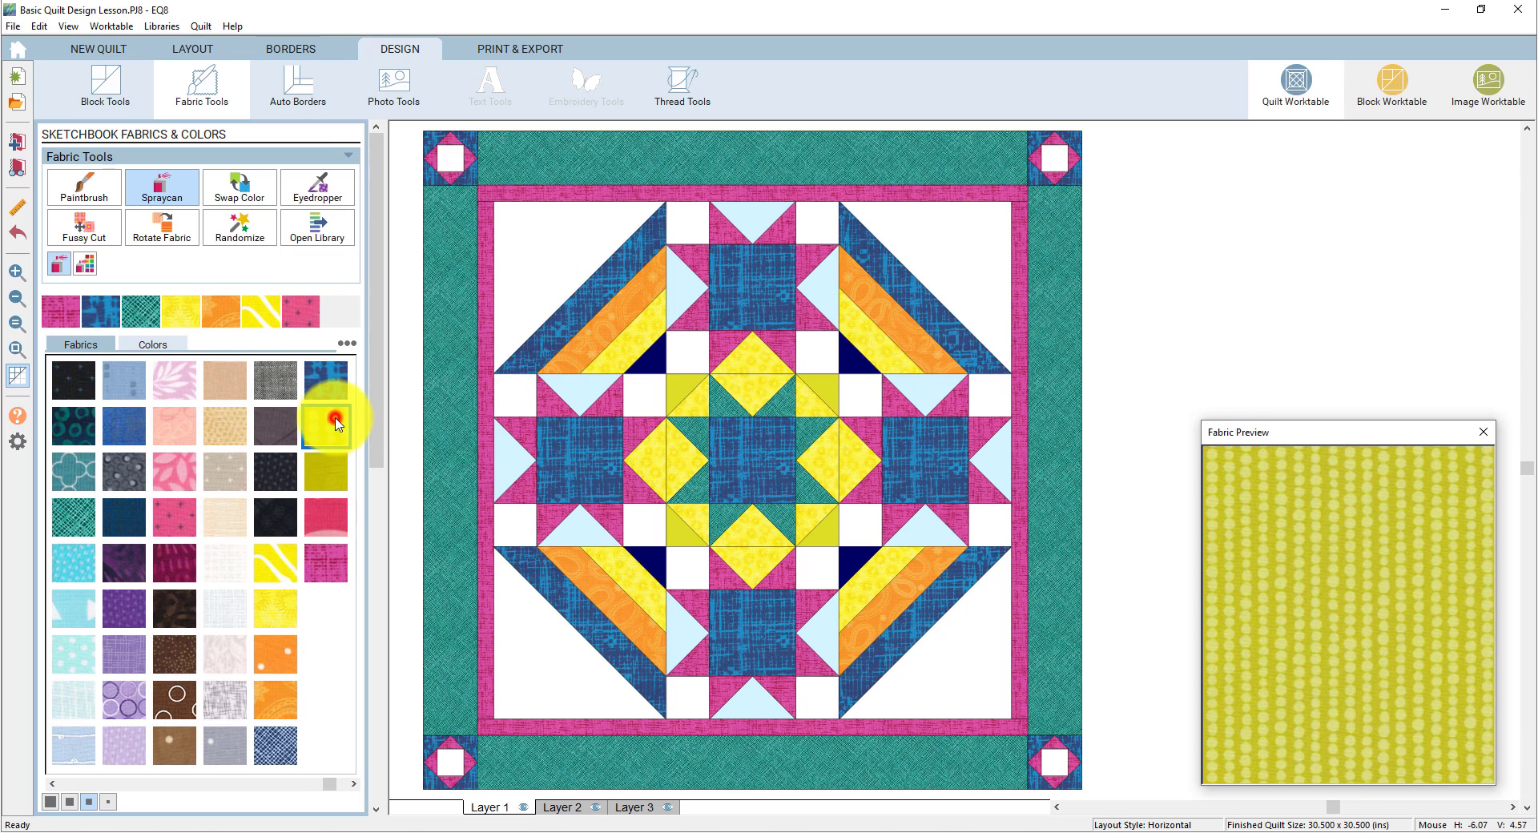
pyautogui.click(463, 161)
pyautogui.click(667, 359)
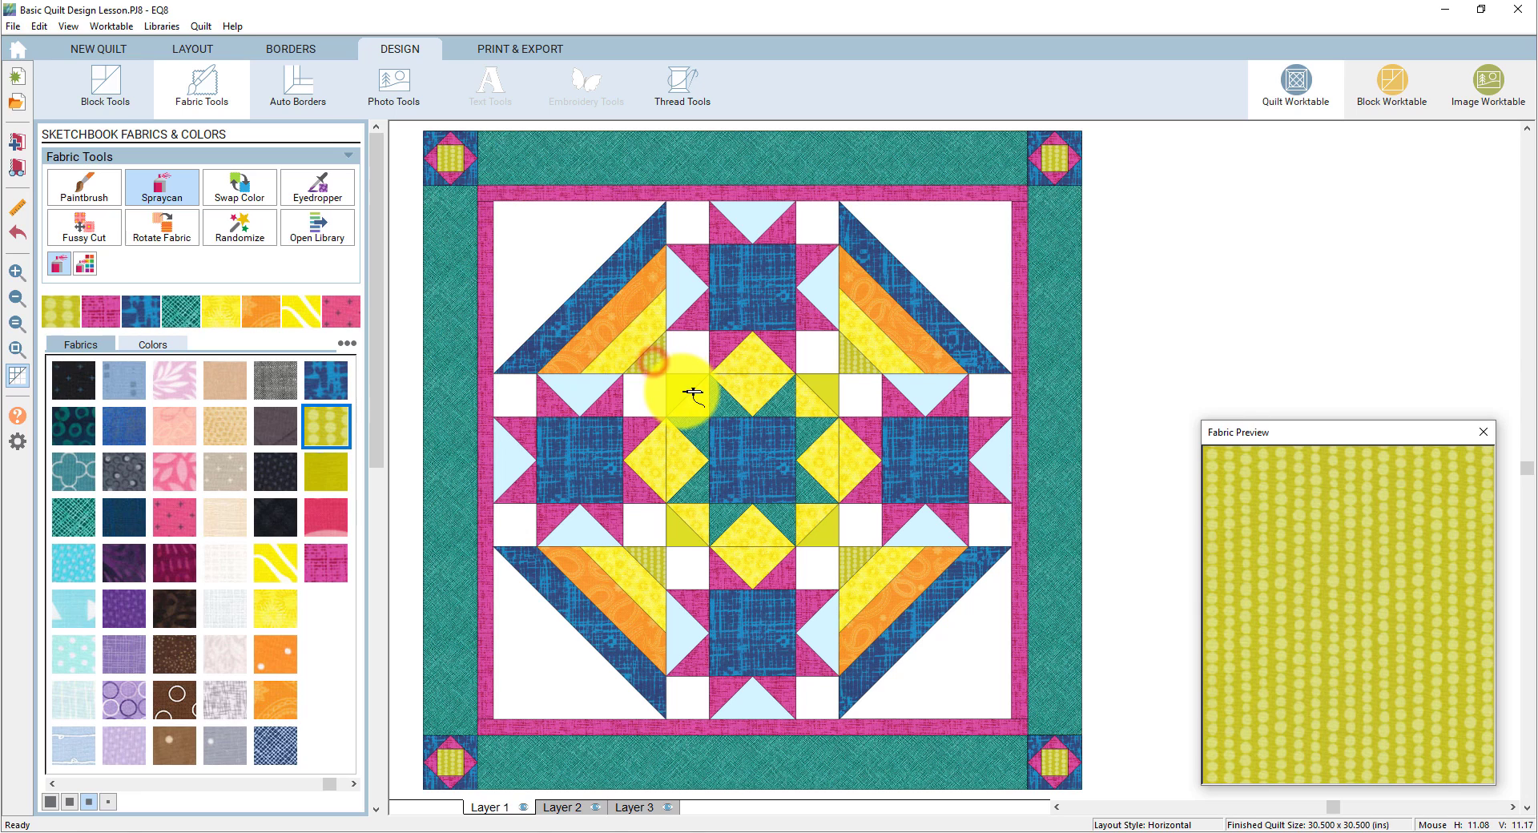
# - Turn all light-blue and white patches to the cream fabric
pyautogui.click(223, 560)
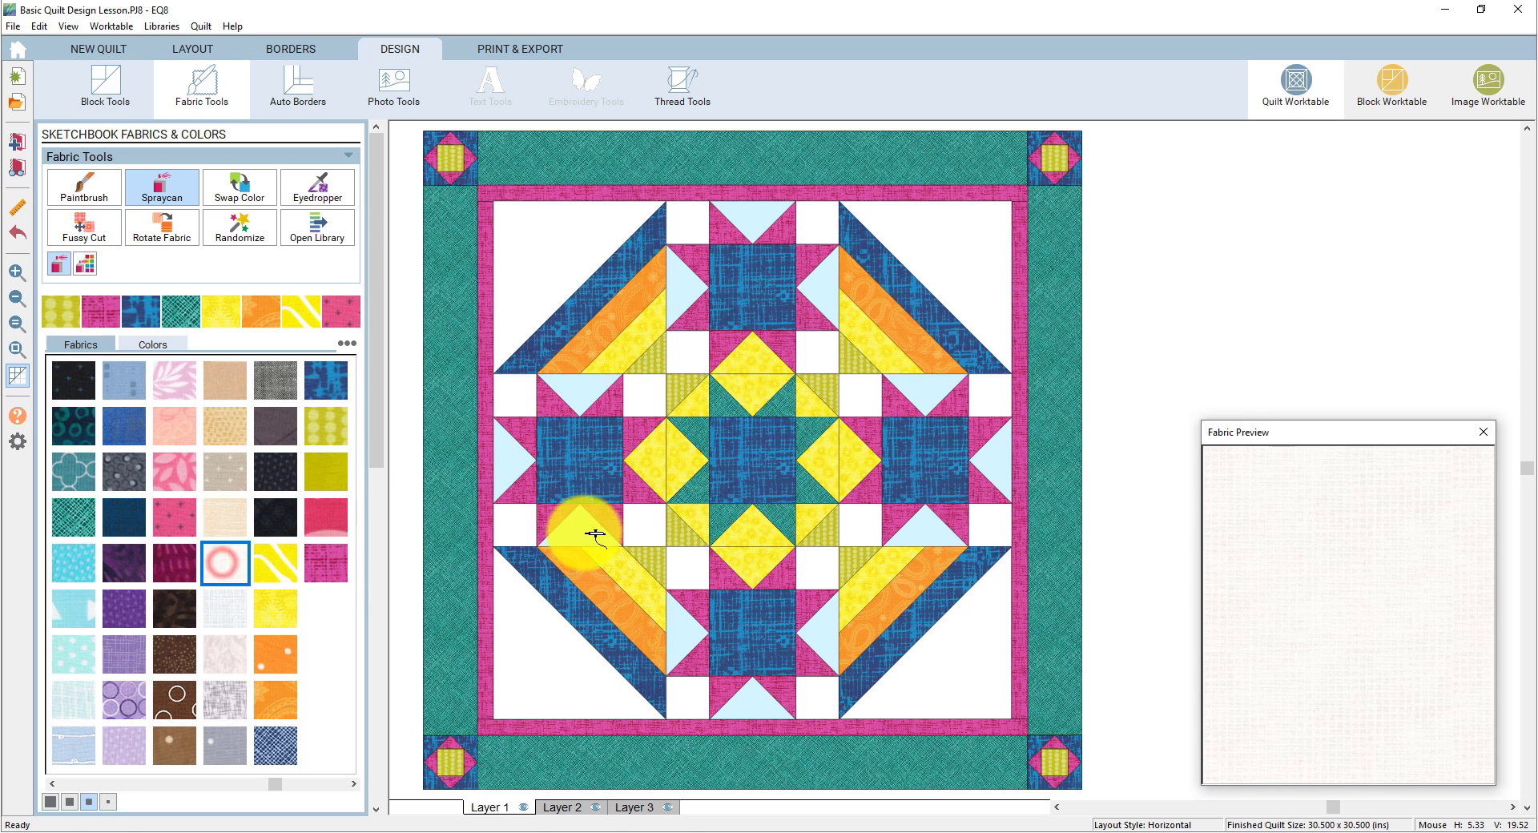
pyautogui.click(583, 532)
pyautogui.click(553, 633)
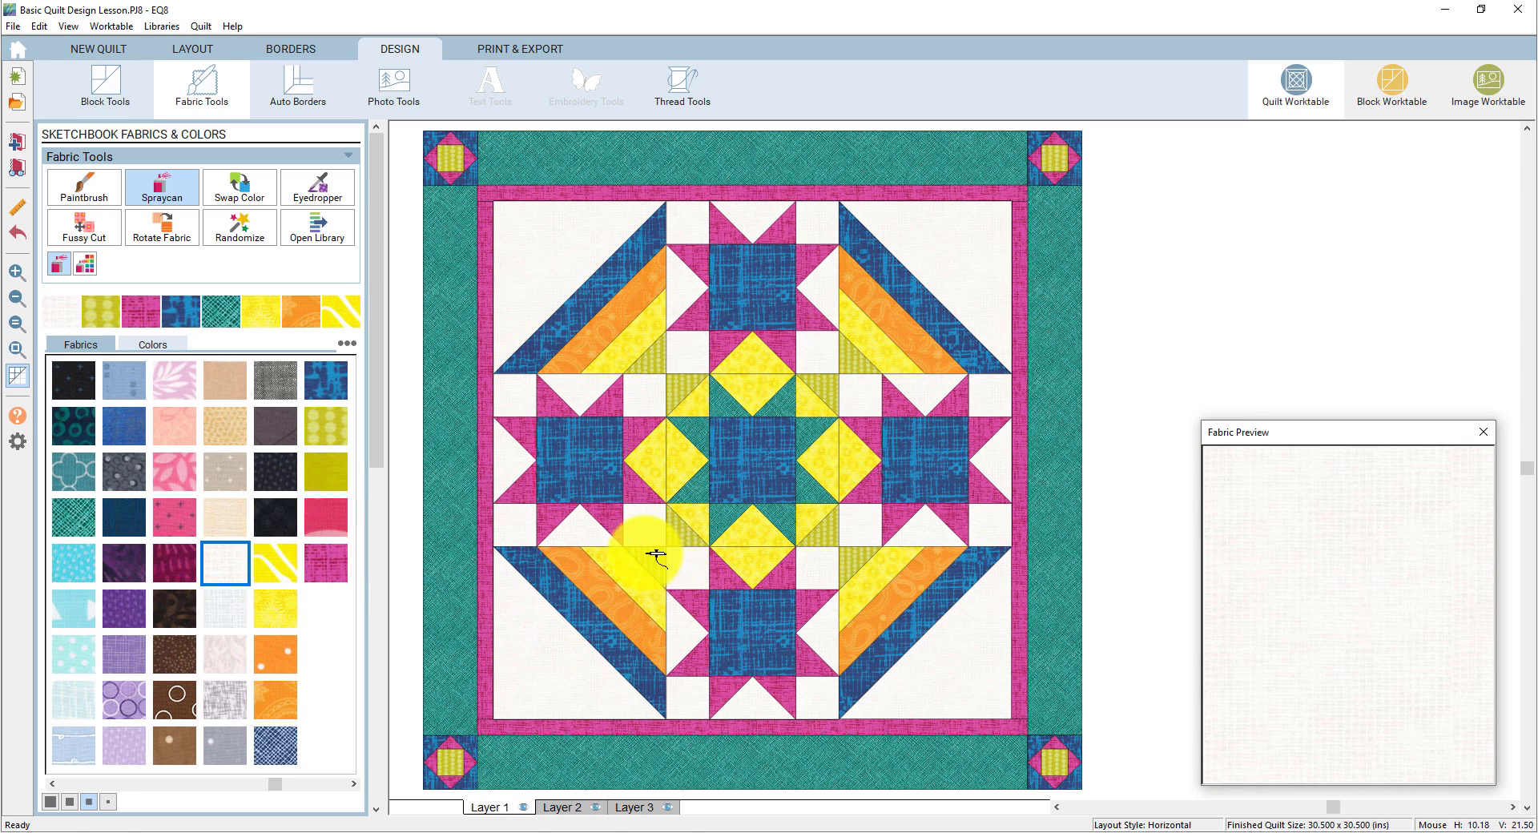
pyautogui.click(325, 381)
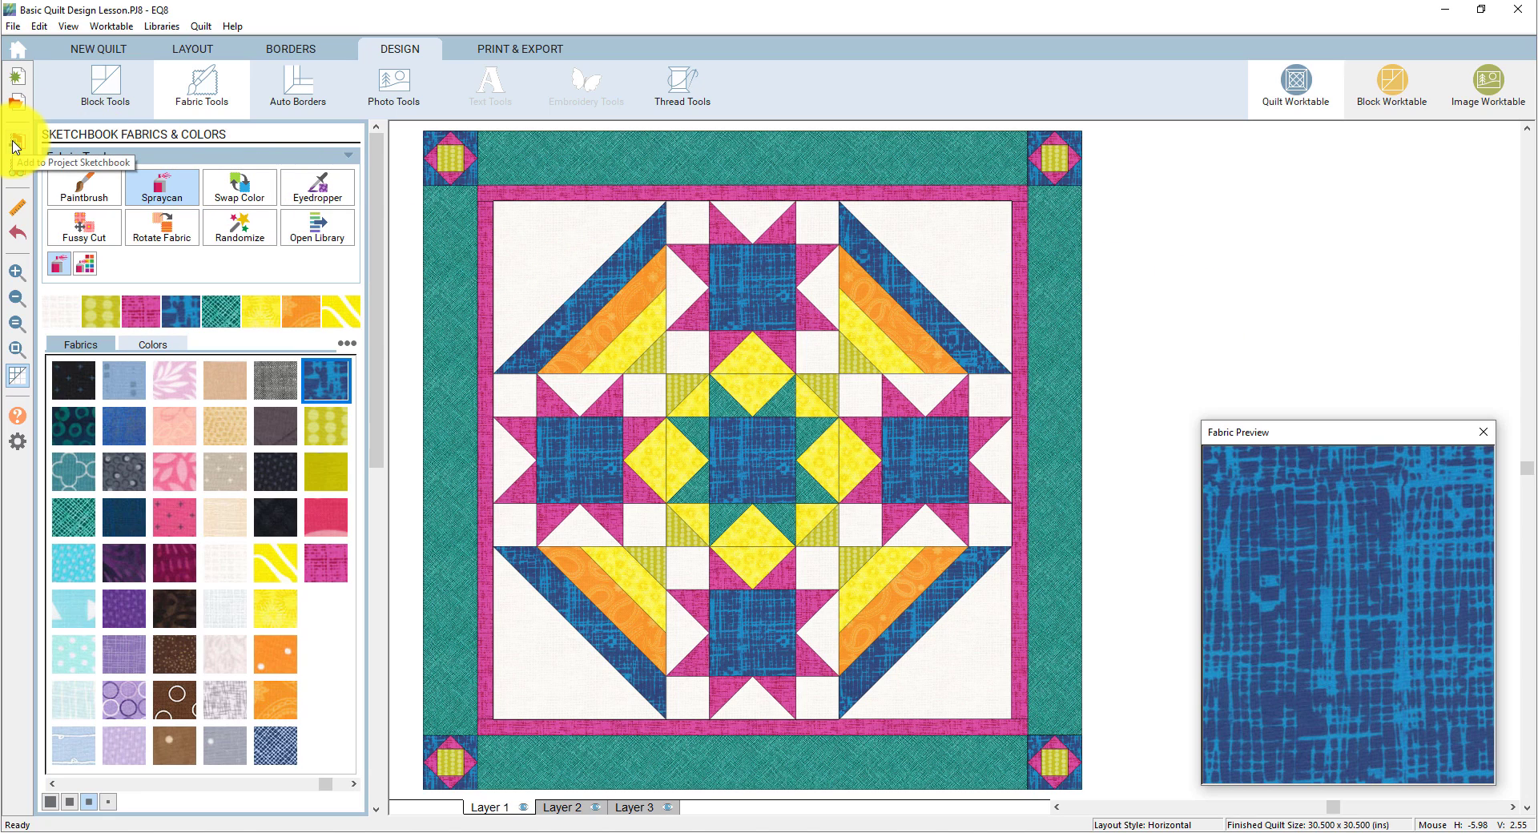
# - Add the recoloured quilt to the Project Sketchbook and view both saved quilts as medium thumbnails
pyautogui.click(14, 144)
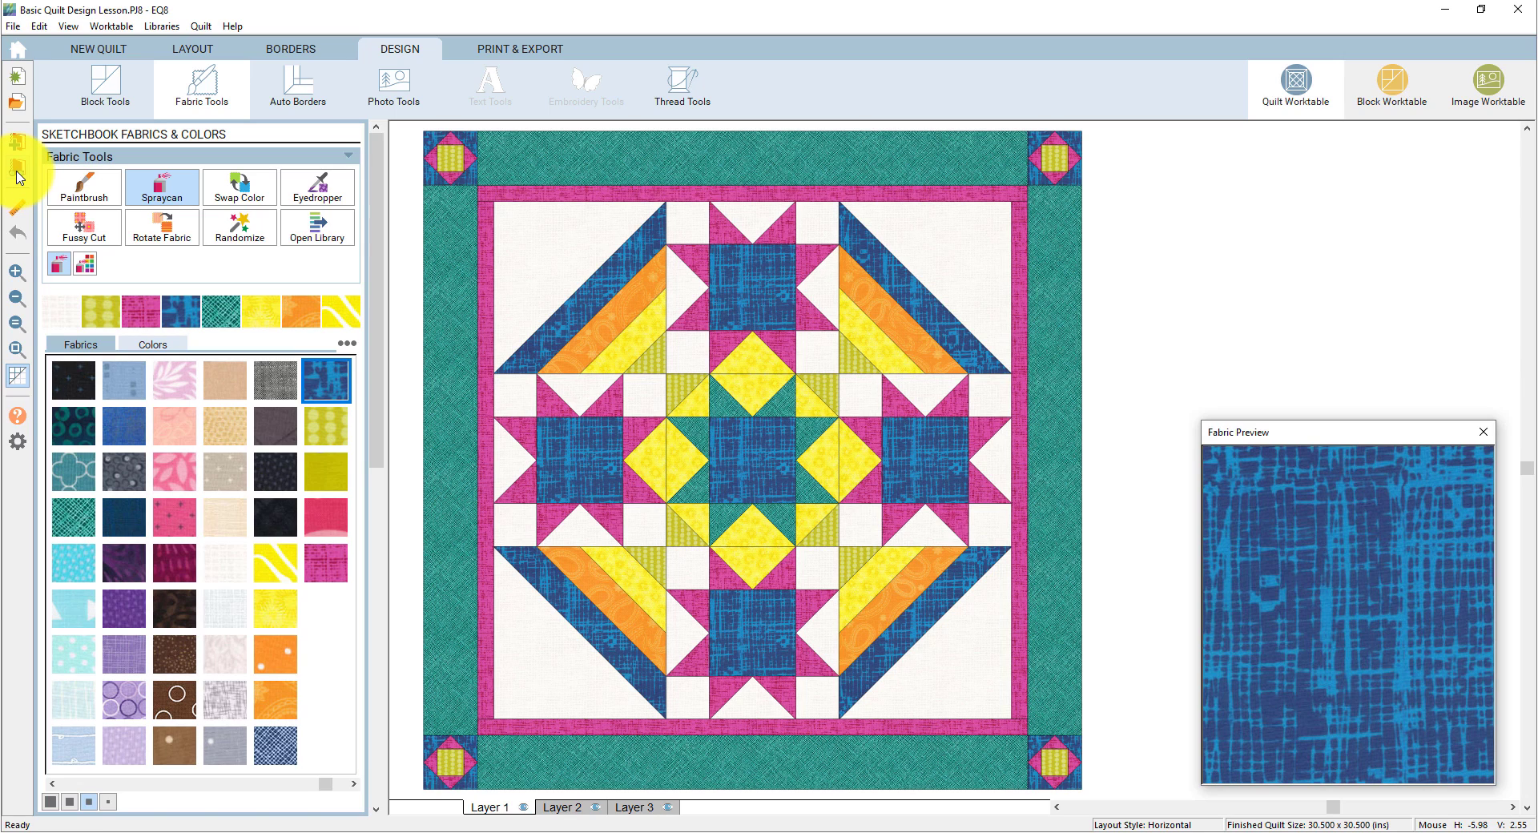
pyautogui.click(17, 171)
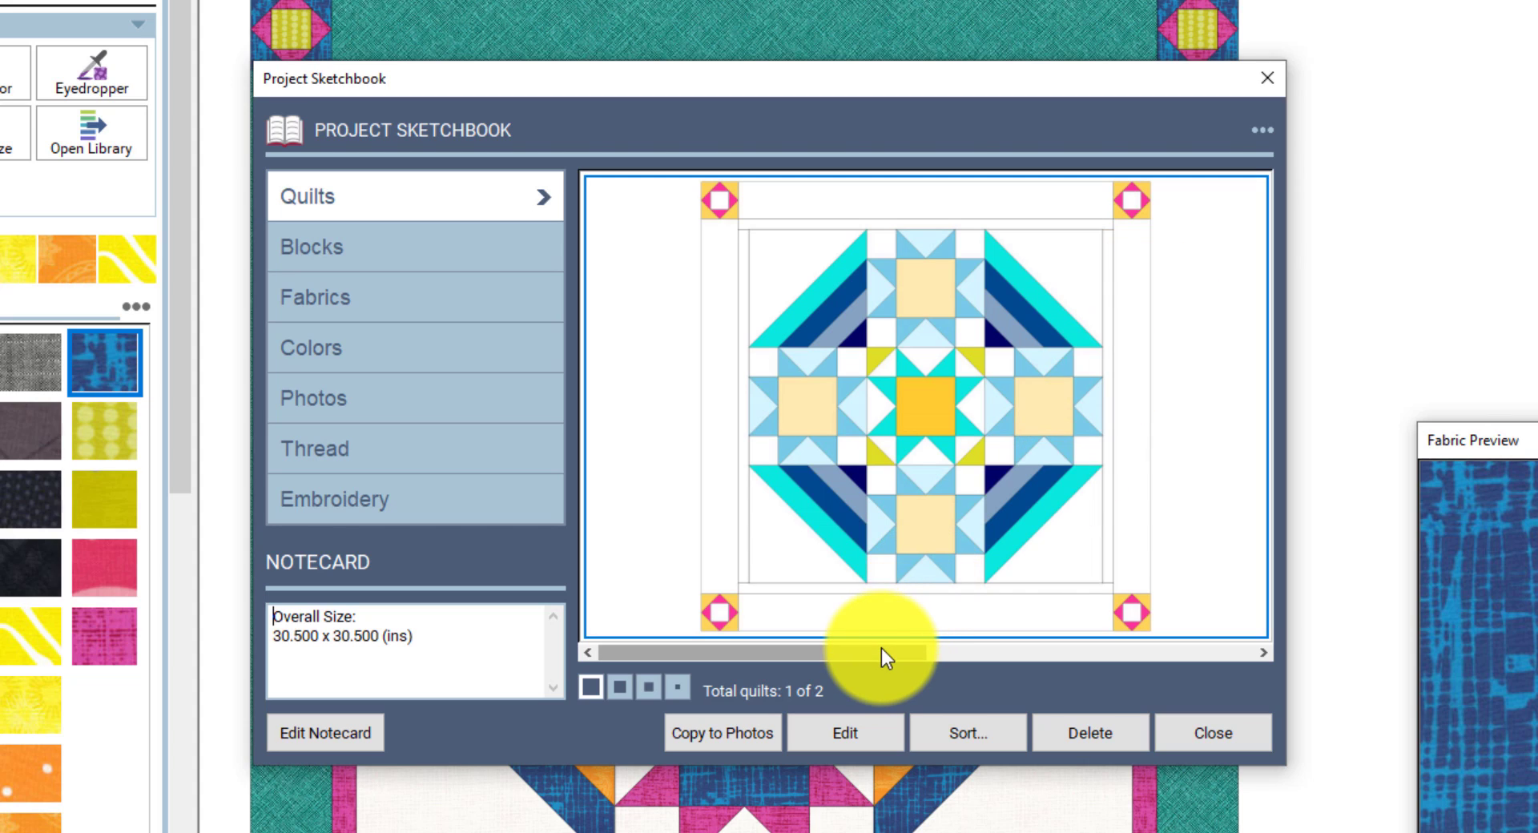
pyautogui.moveTo(882, 650); pyautogui.dragTo(1242, 656)
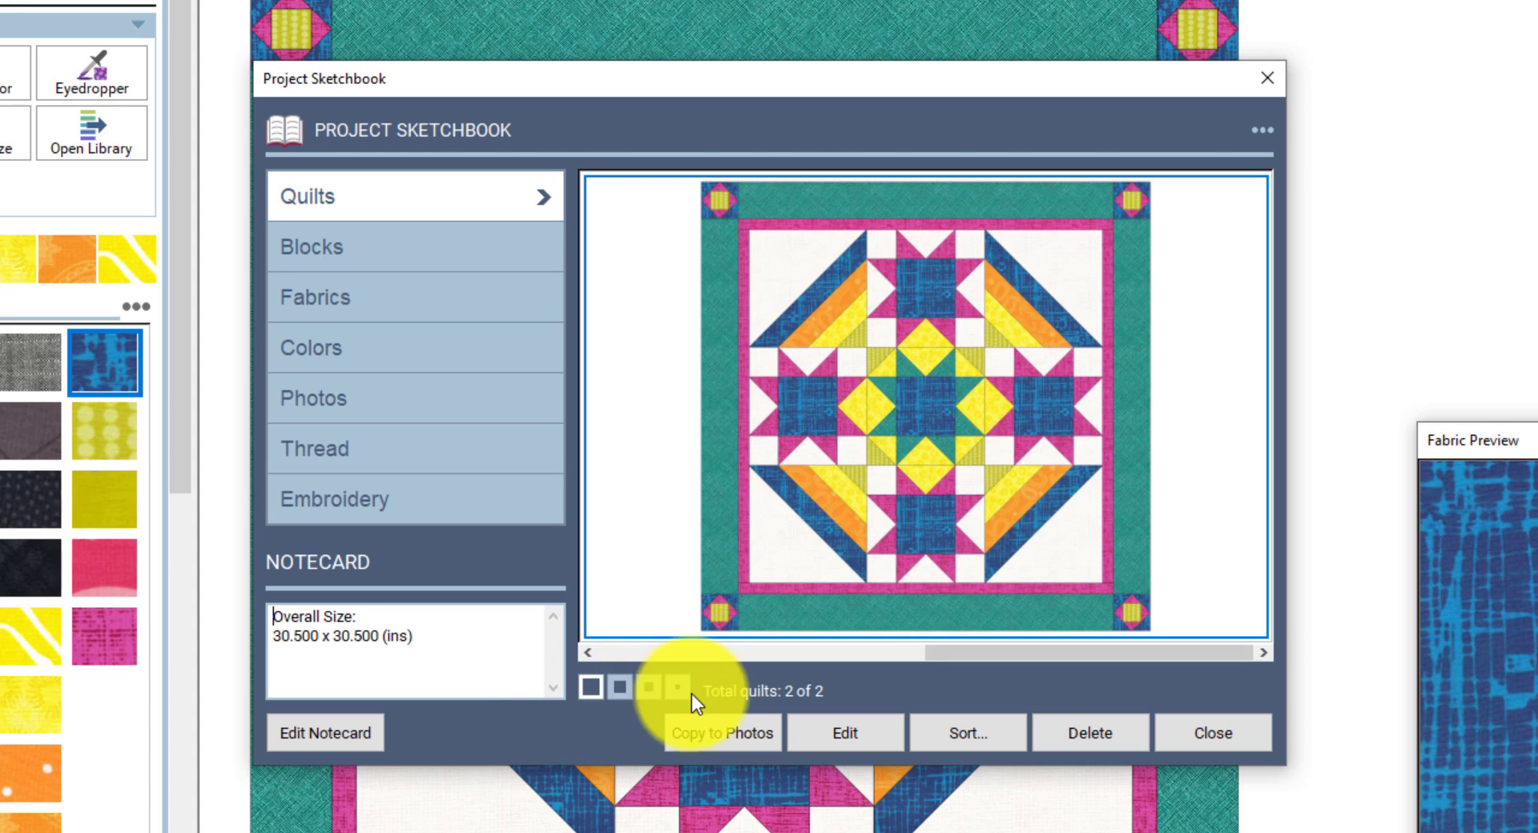
pyautogui.click(613, 689)
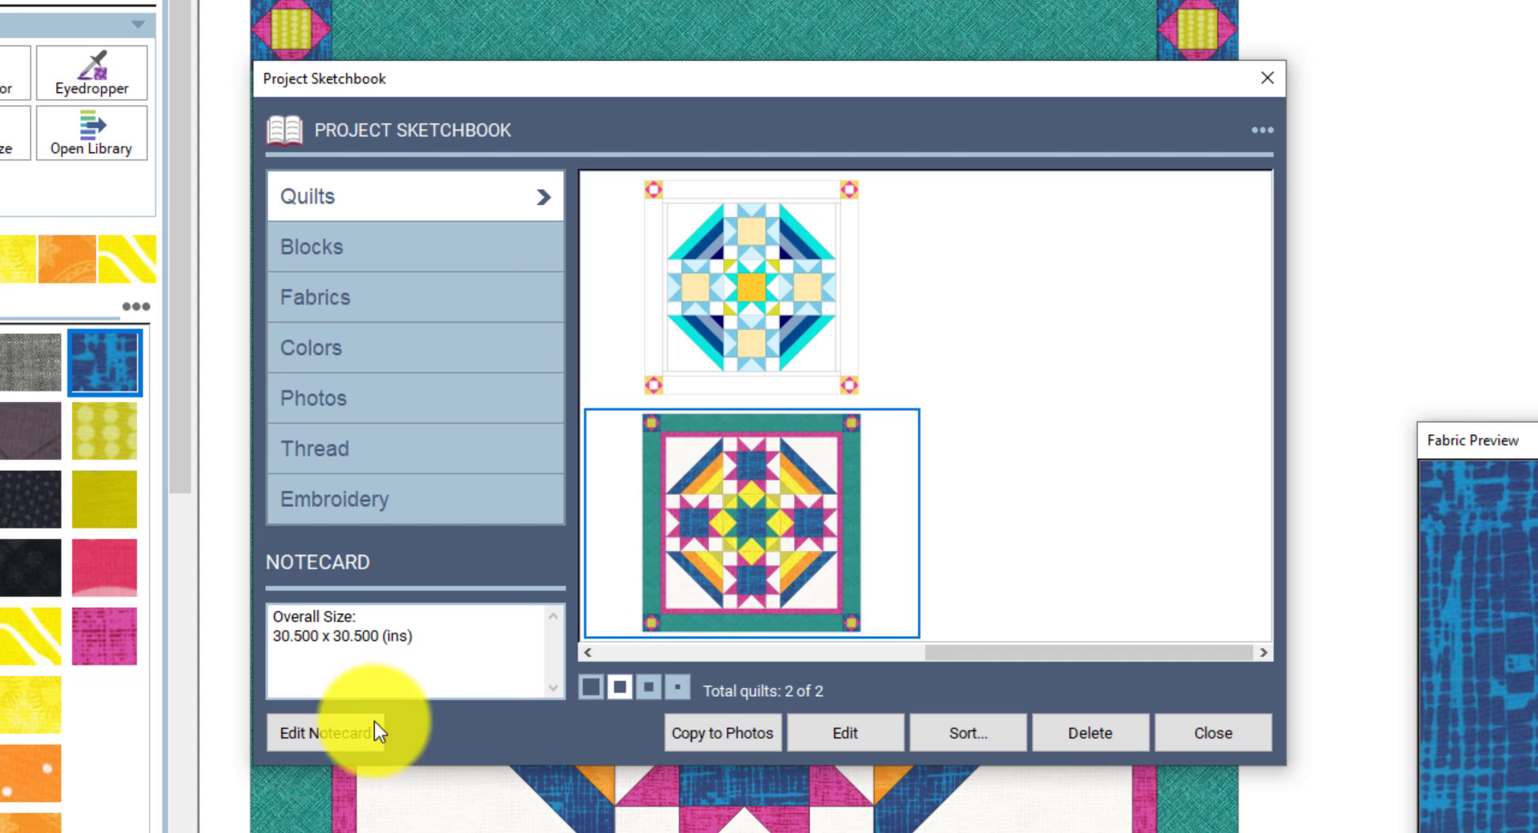
# - Name the notecard 'Basic Quilt Design Lesson' with the note 'This is the first quilt I designed in EQ8'
pyautogui.click(334, 742)
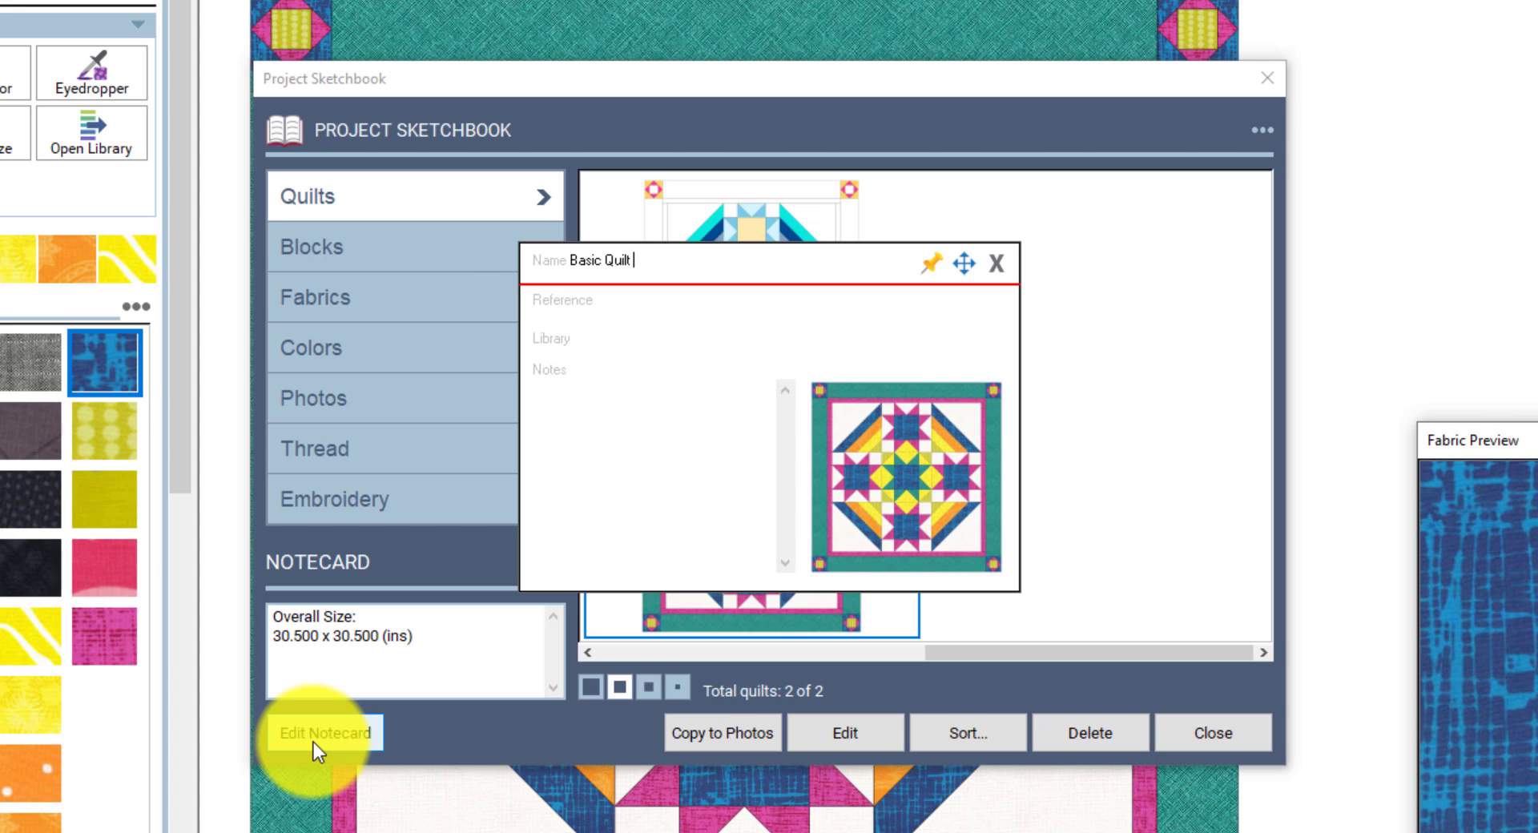
pyautogui.write('Design Lesson')
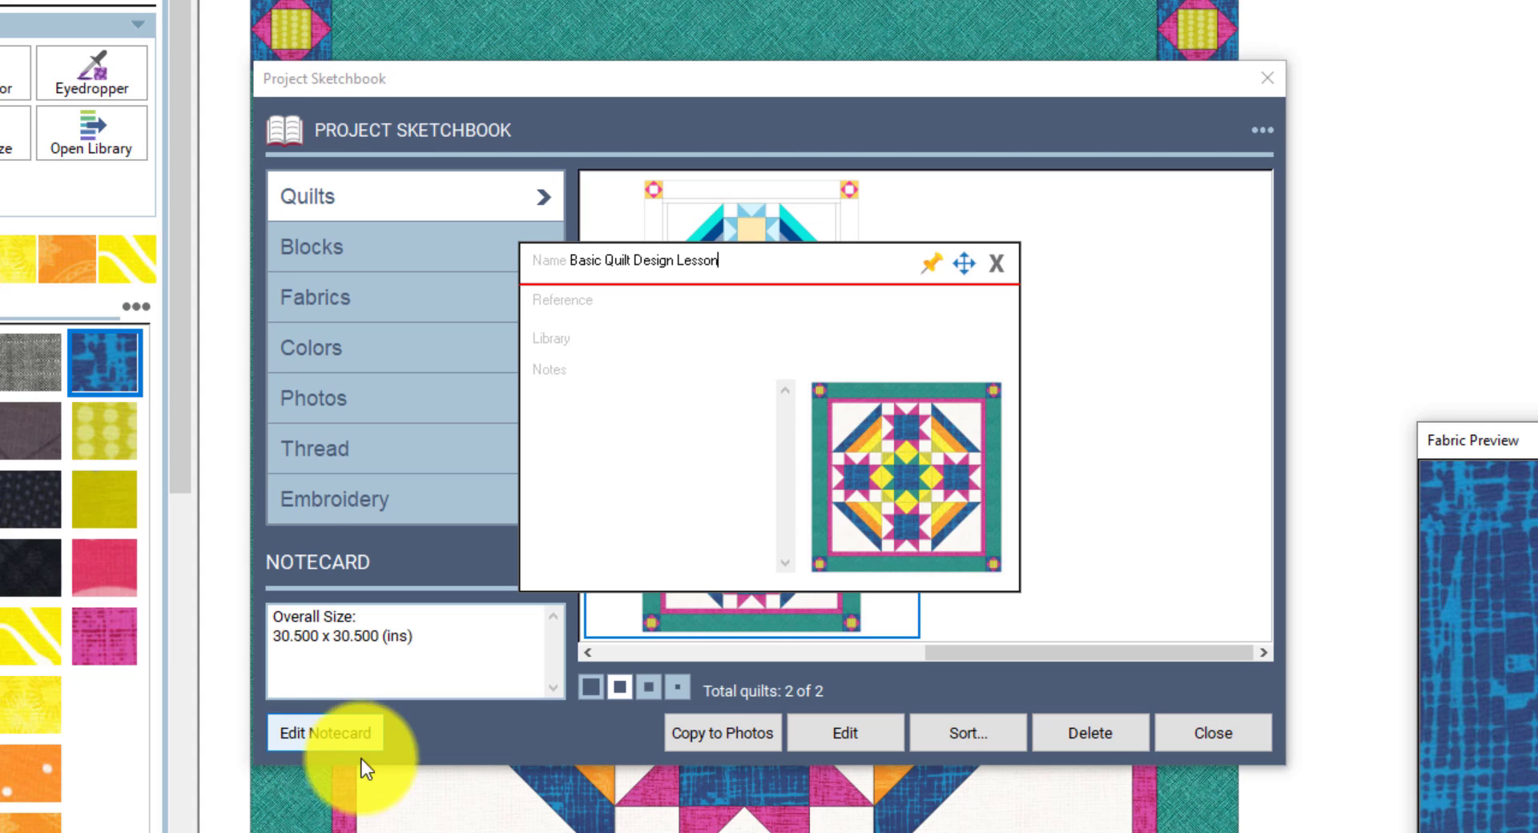
pyautogui.click(570, 398)
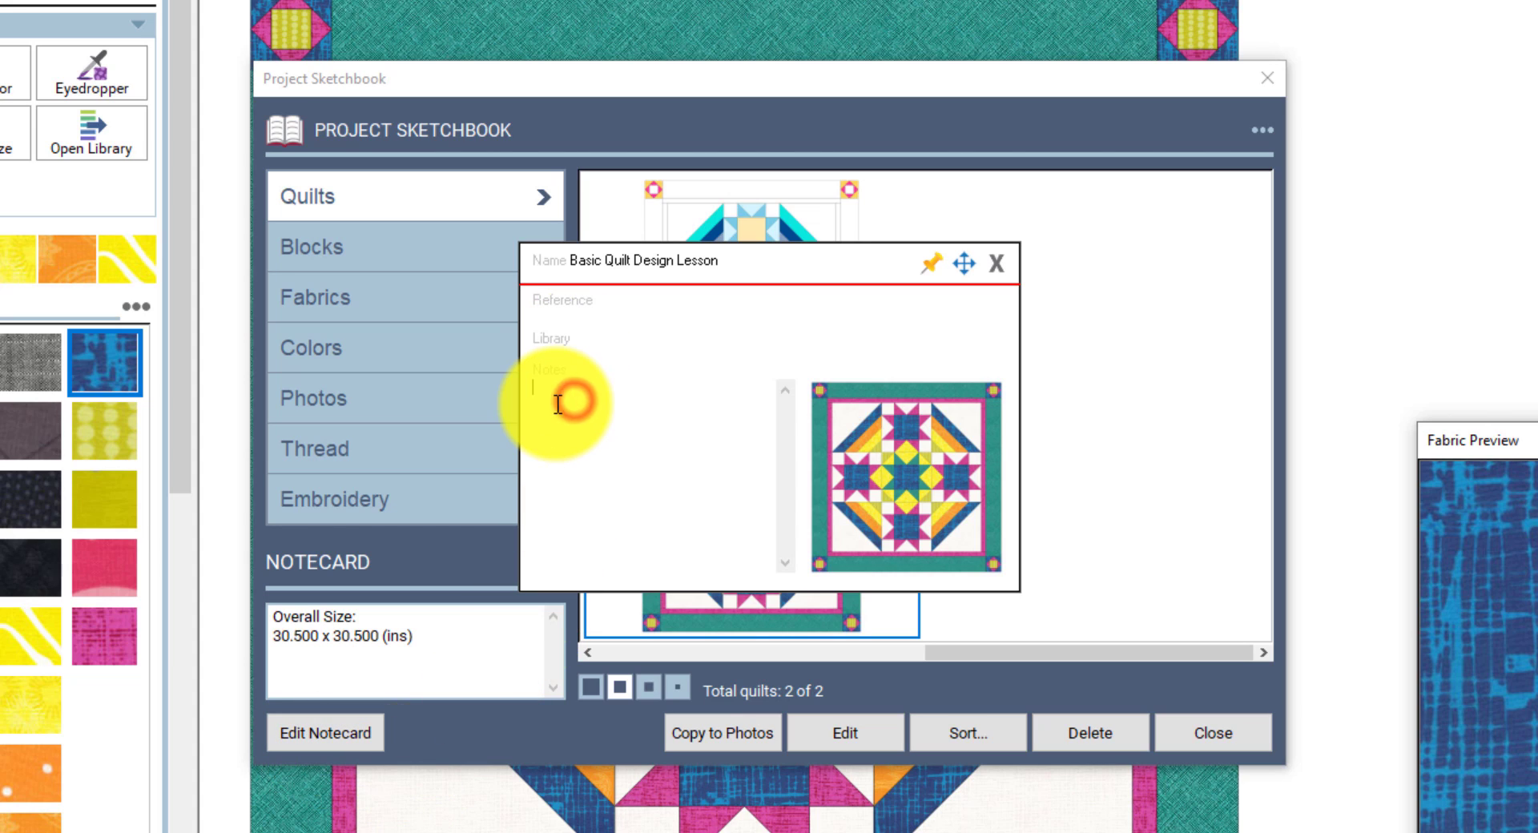
pyautogui.write('This is the first quilt I designed')
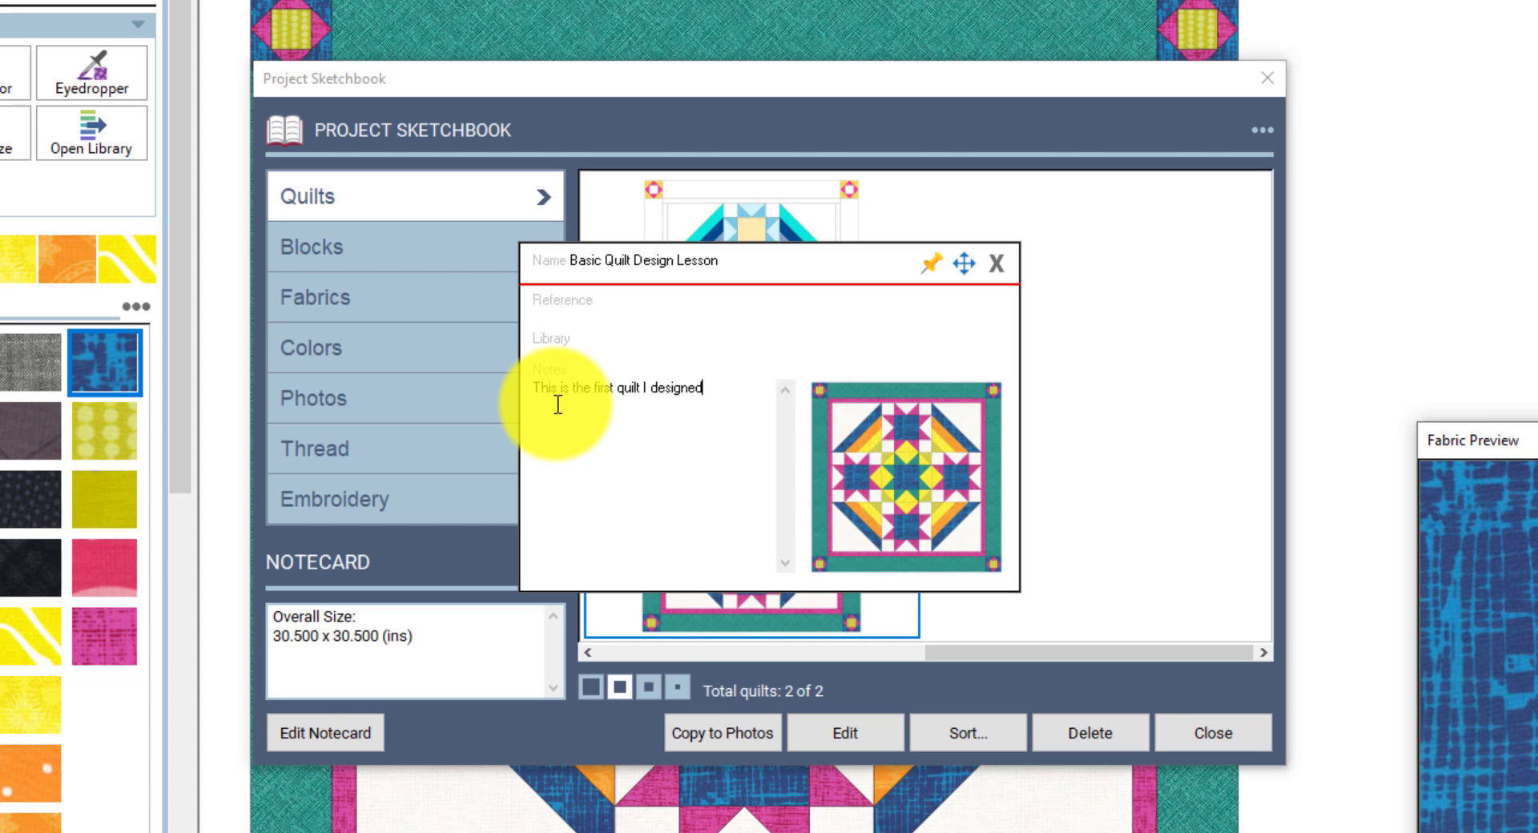
pyautogui.write(' in EQ8!')
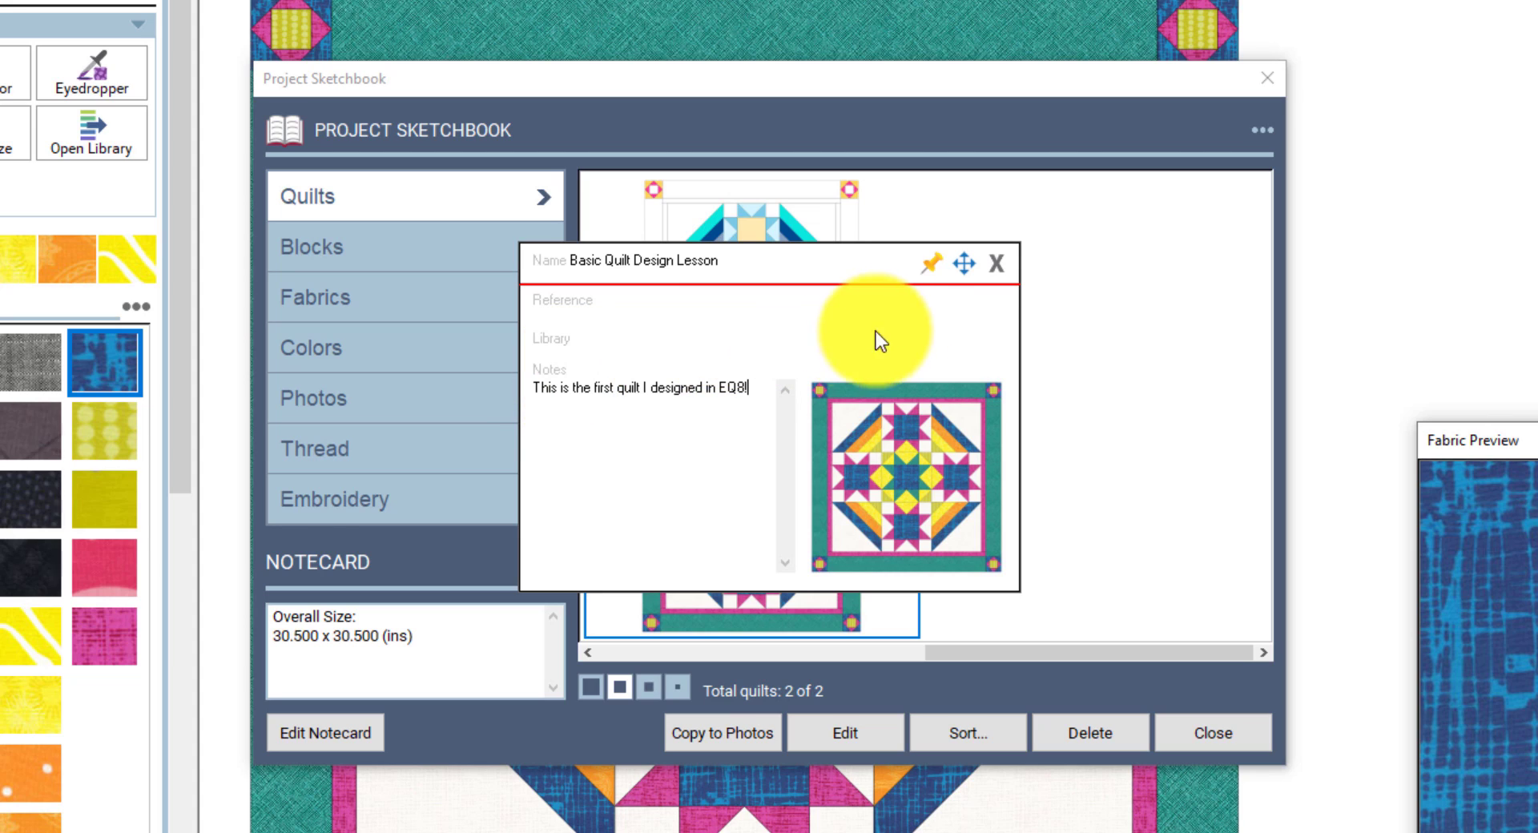
pyautogui.click(999, 262)
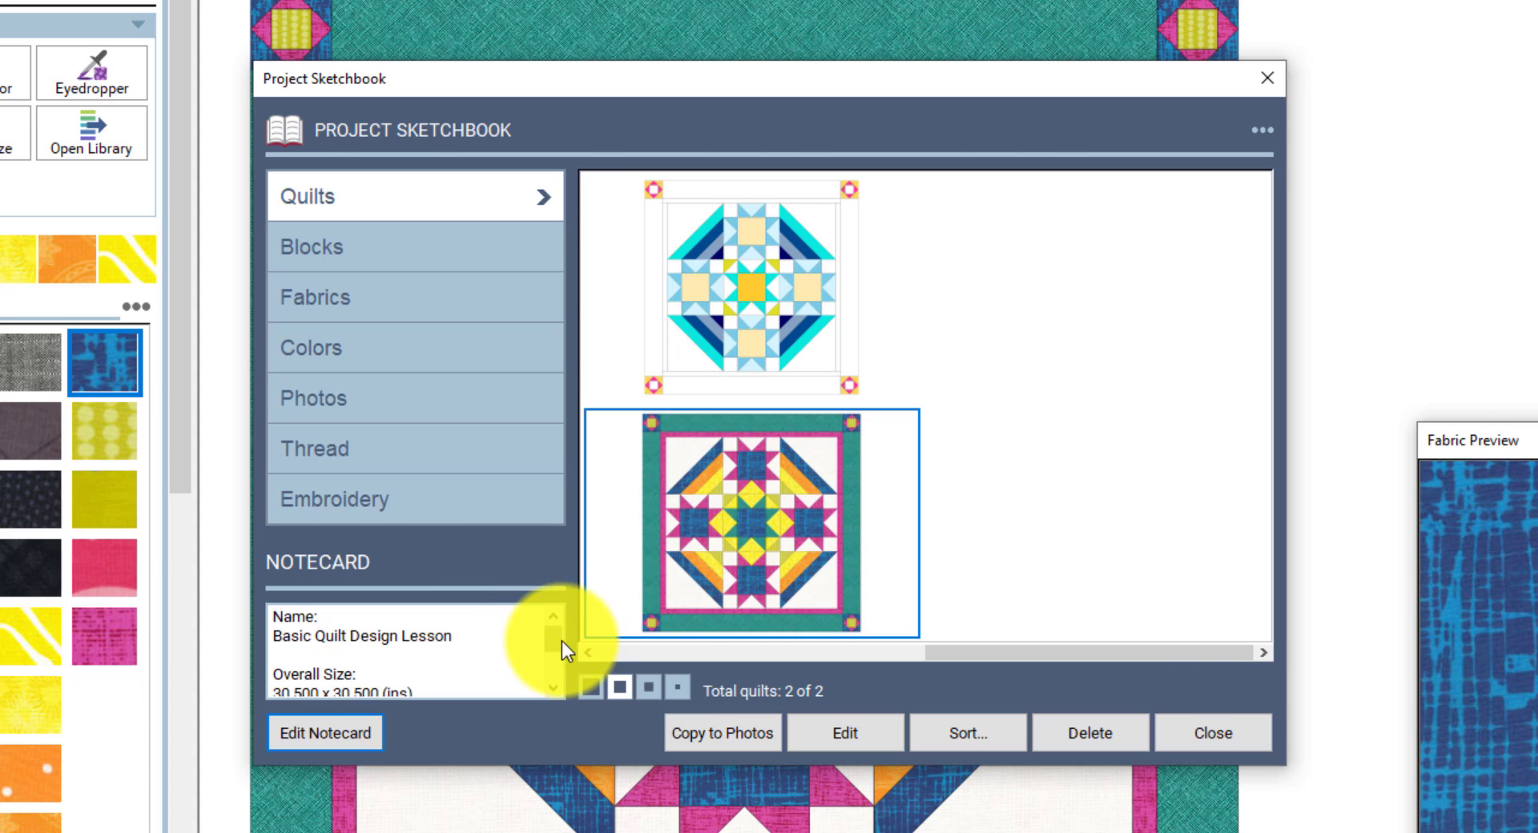
# - Browse the 18 saved block thumbnails in the Project Sketchbook, then close the sketchbook
pyautogui.moveTo(557, 642); pyautogui.dragTo(551, 603)
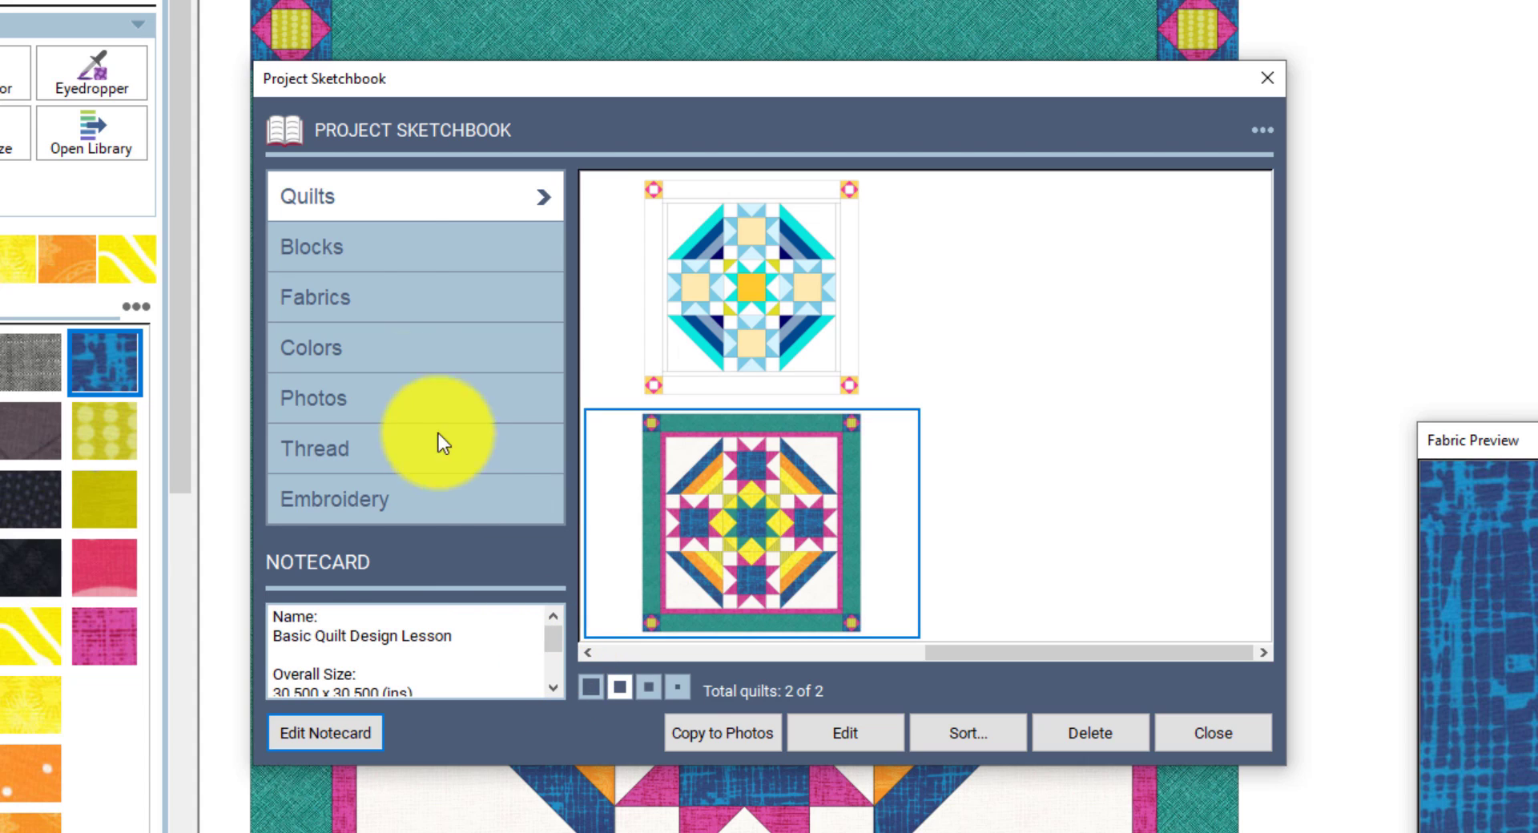
pyautogui.click(355, 252)
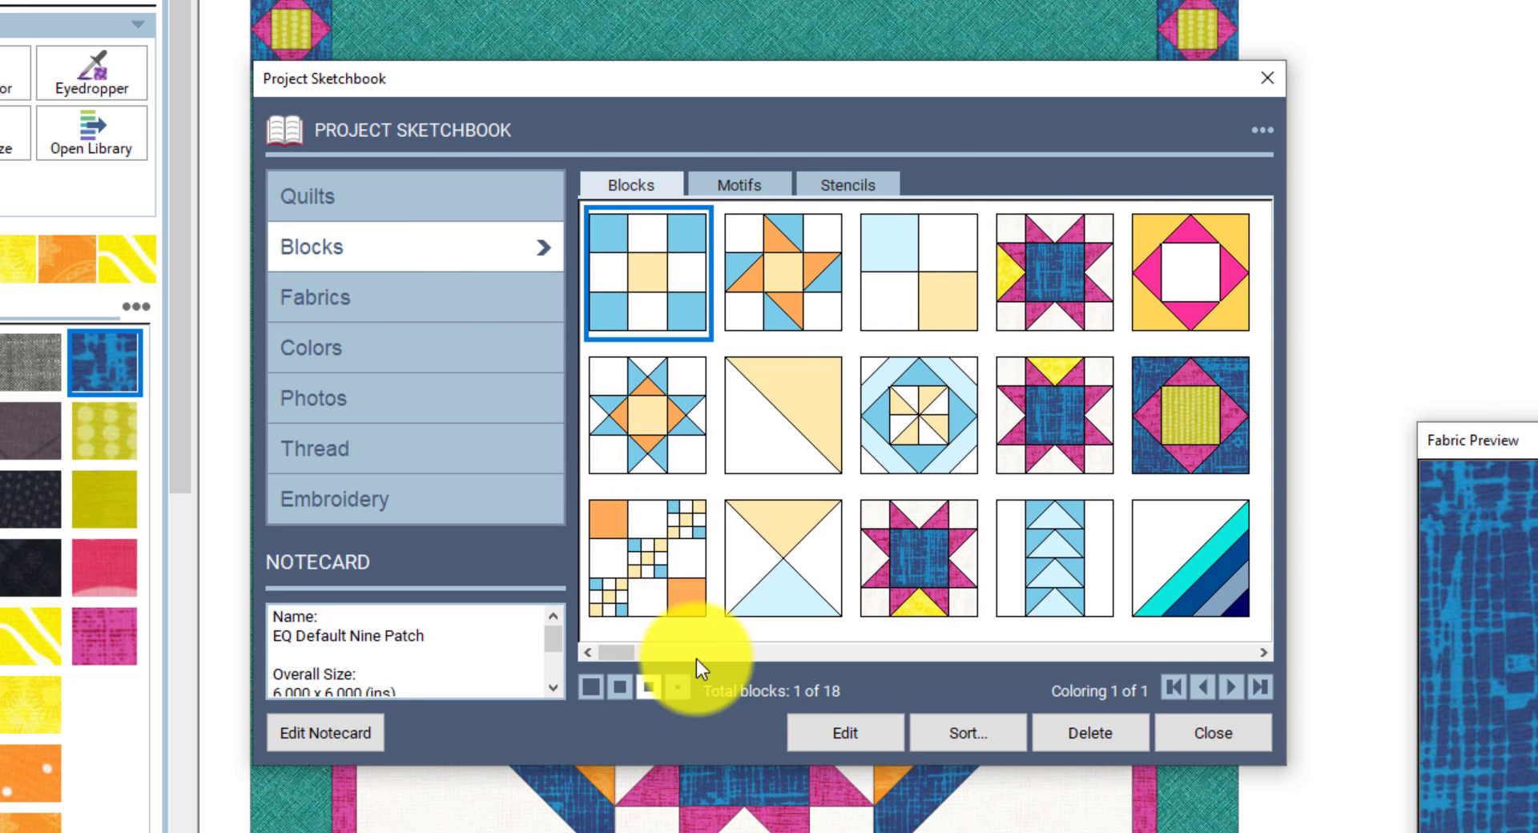
pyautogui.click(623, 656)
pyautogui.moveTo(649, 656); pyautogui.dragTo(1275, 665)
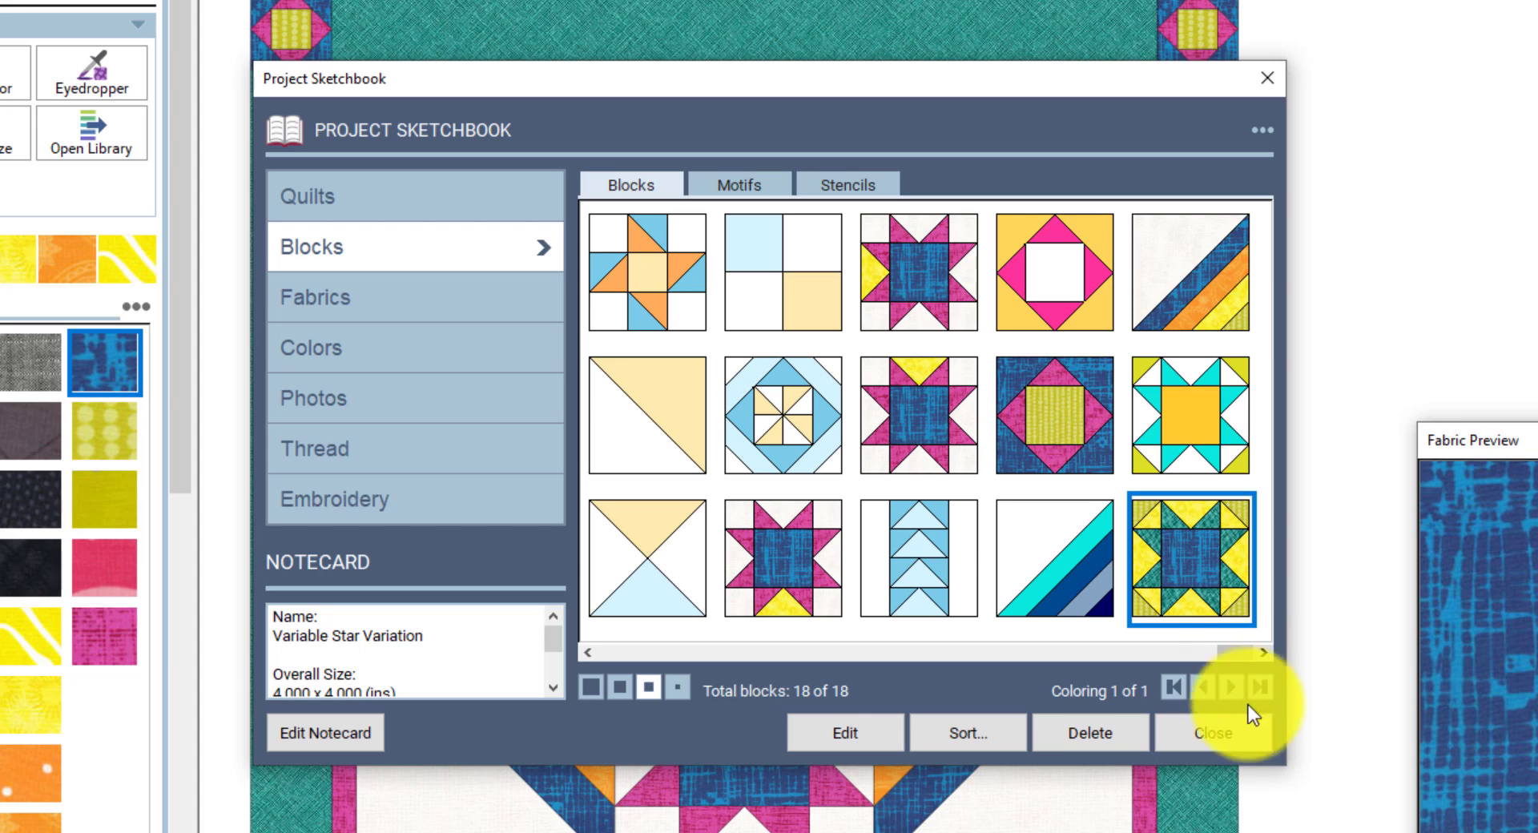
pyautogui.click(1228, 741)
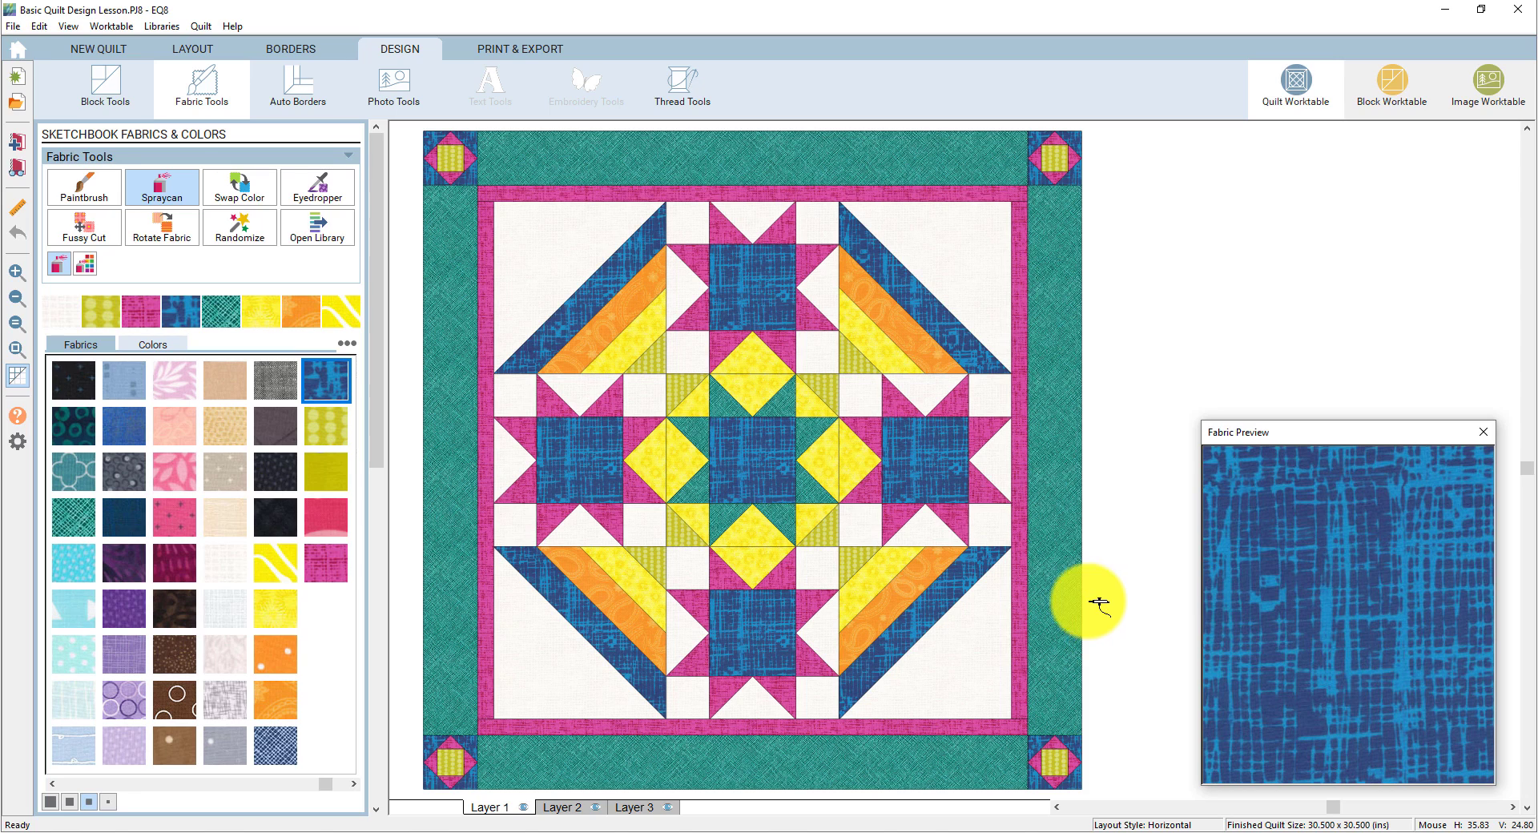
# - Open the Print Quilt dialog on the Print & Export worktable, set to Showing fabrics
pyautogui.click(516, 50)
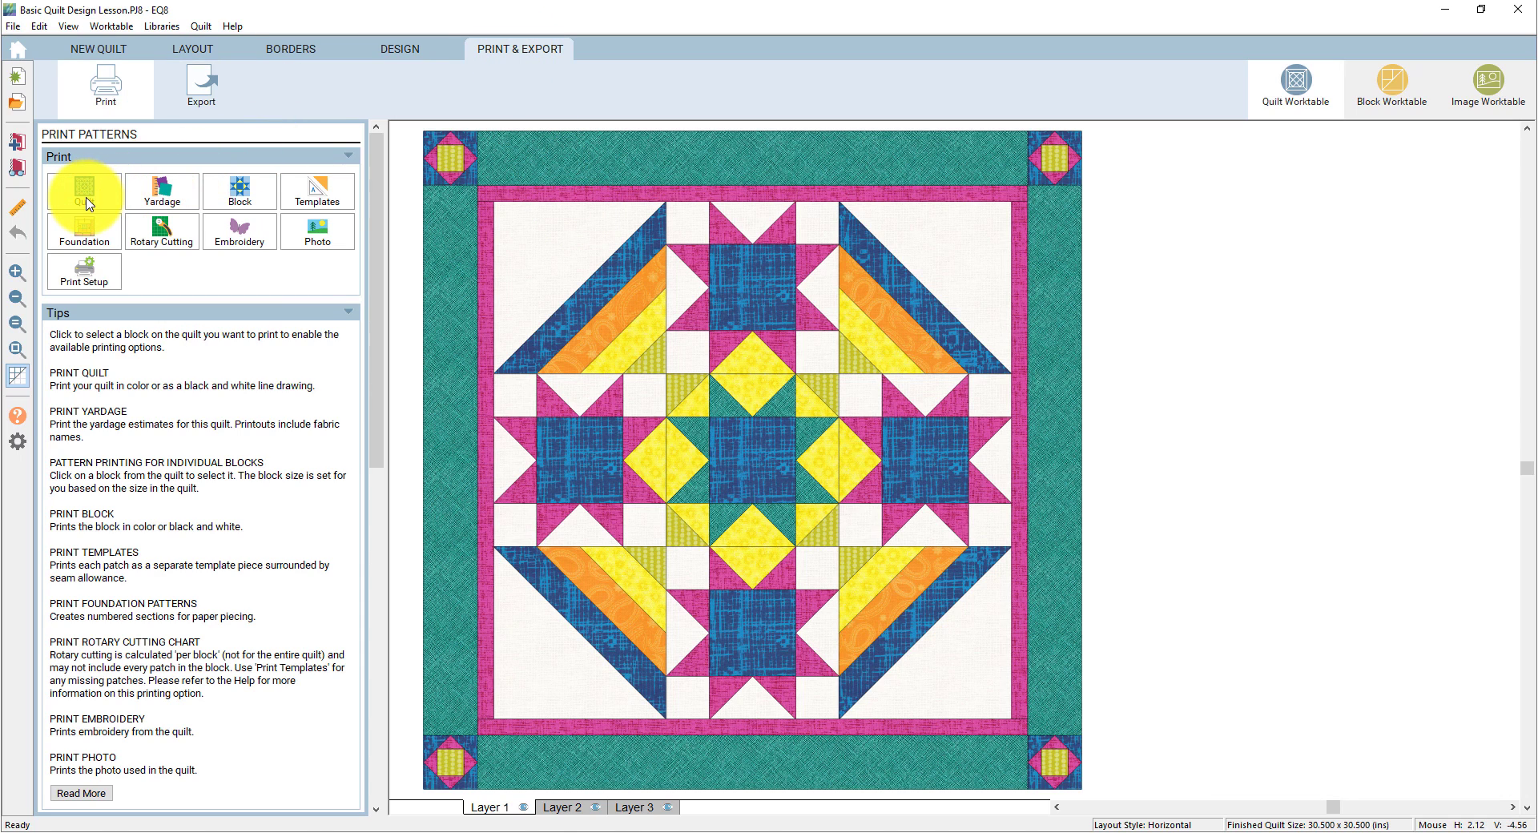
pyautogui.click(84, 192)
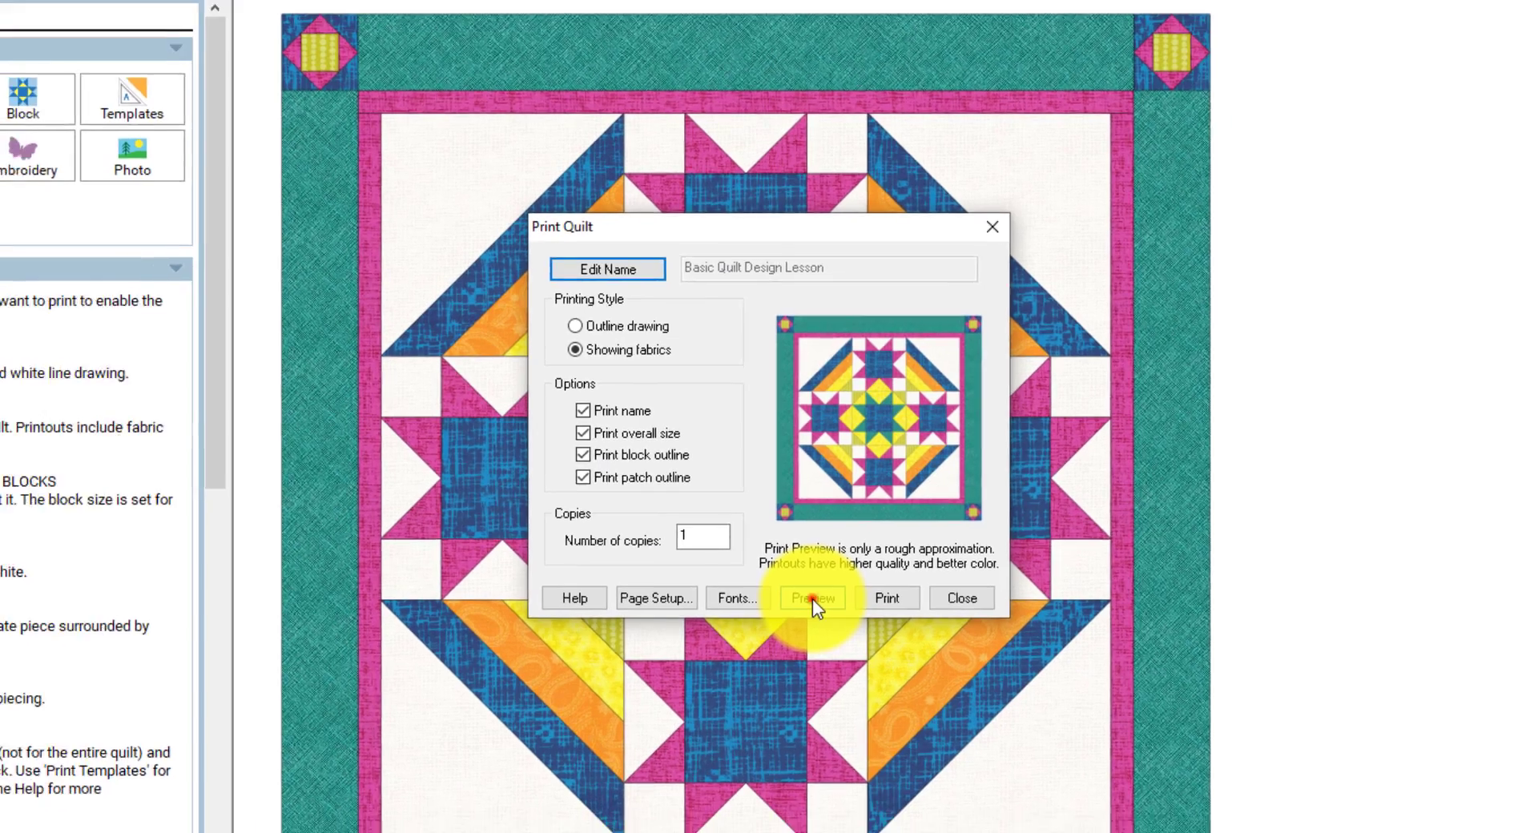
# - Preview the whole-quilt printout, then close the preview and the Print Quilt dialog
pyautogui.click(816, 612)
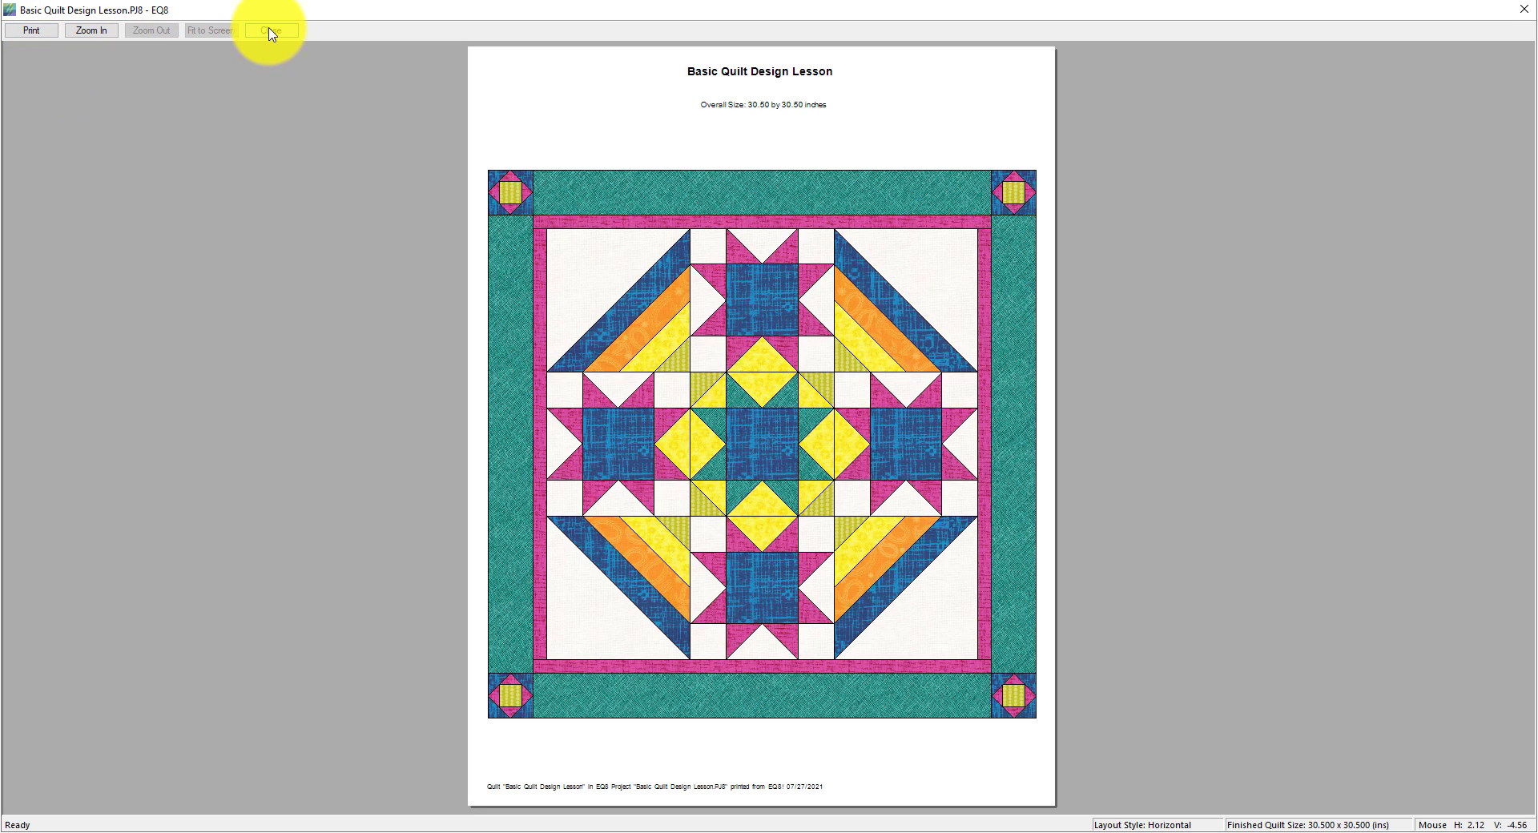
pyautogui.click(270, 30)
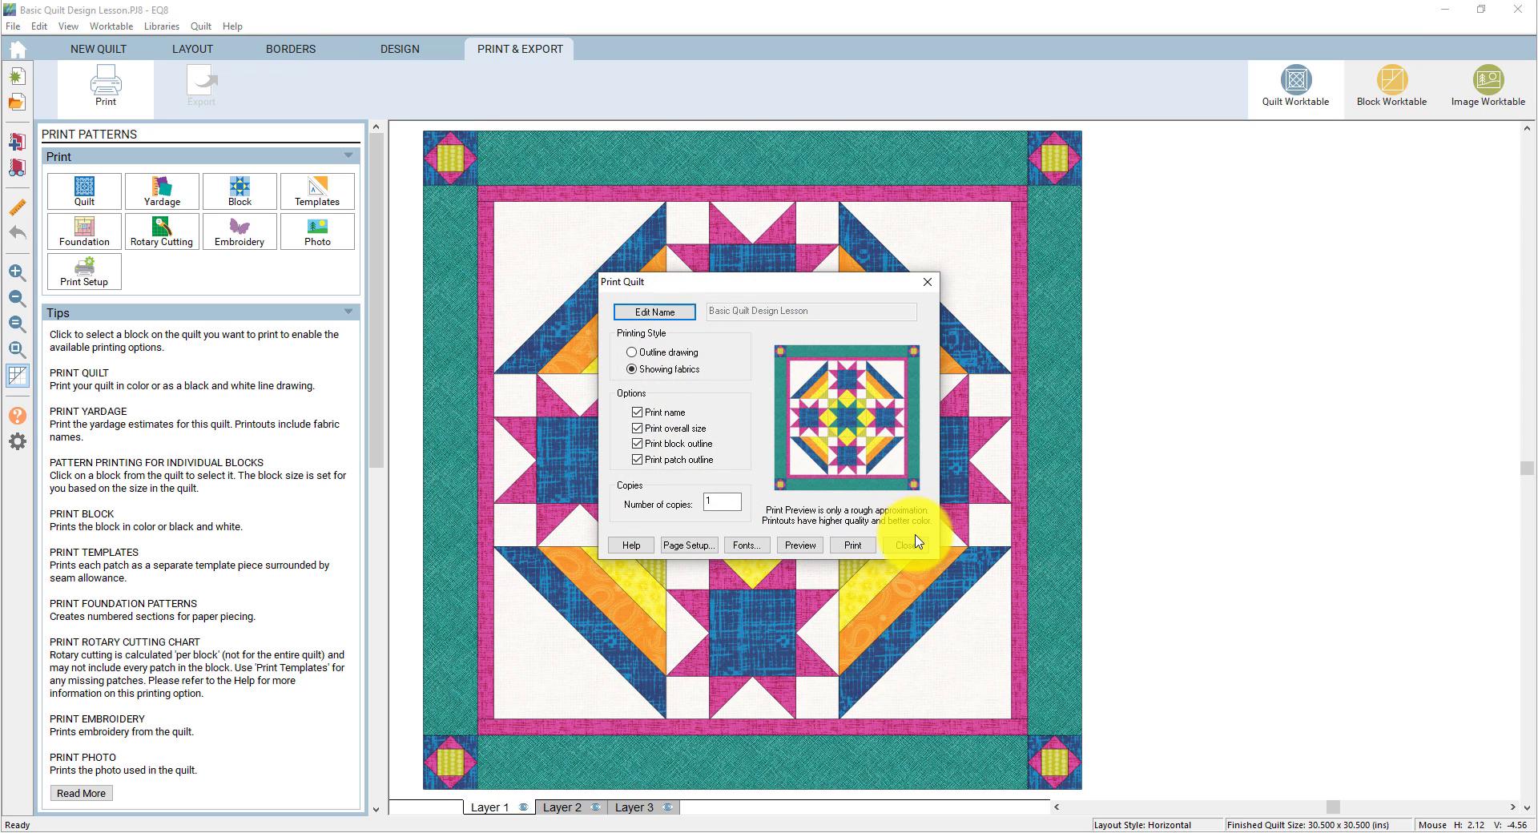
pyautogui.click(906, 545)
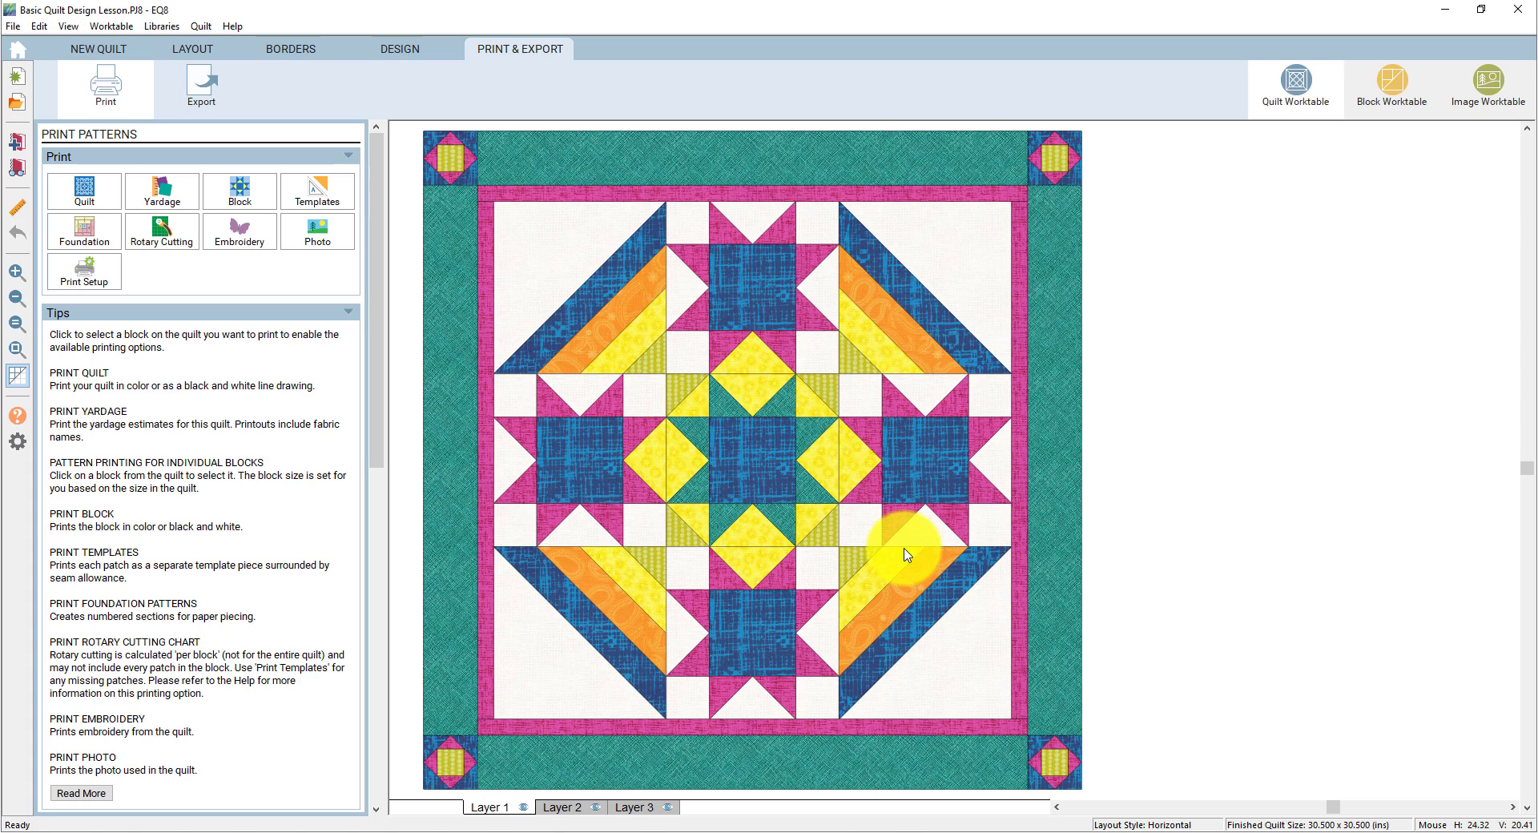
# - Set yardage estimates to 44-45 inch fabric width, calculated in fat quarters only
pyautogui.click(158, 201)
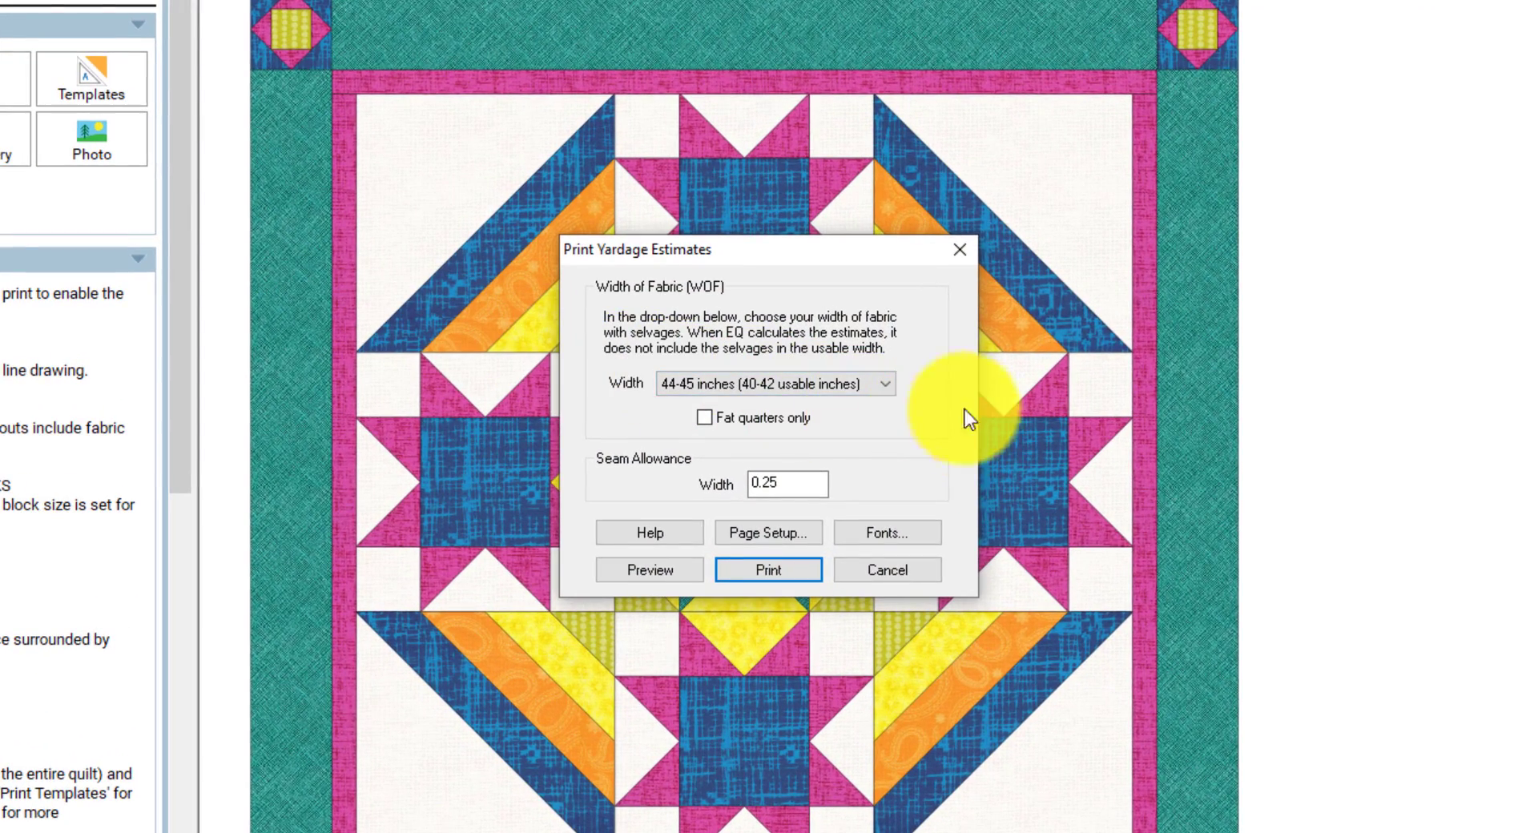
pyautogui.click(886, 386)
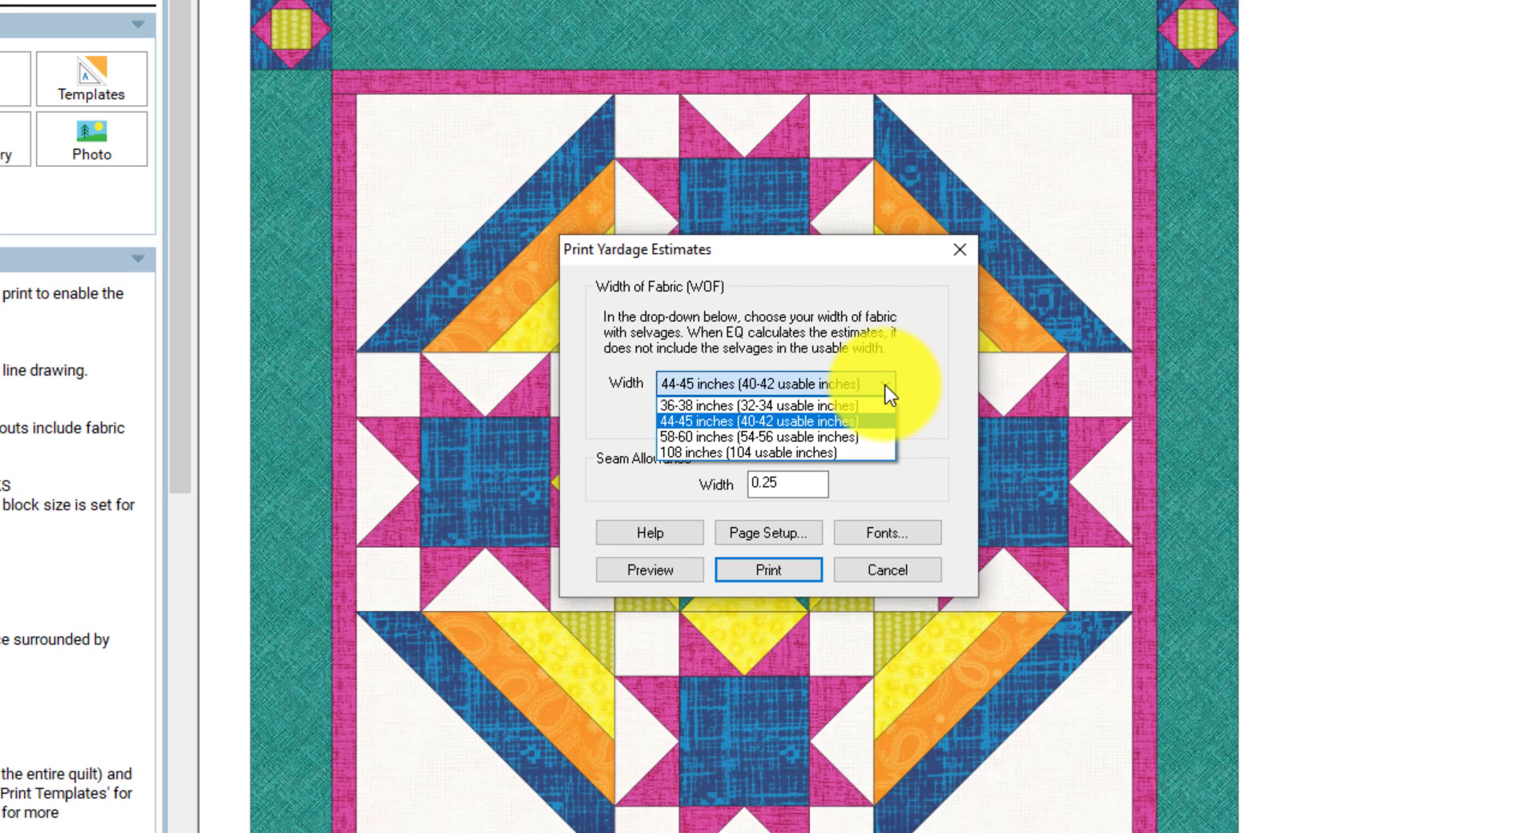
pyautogui.click(886, 386)
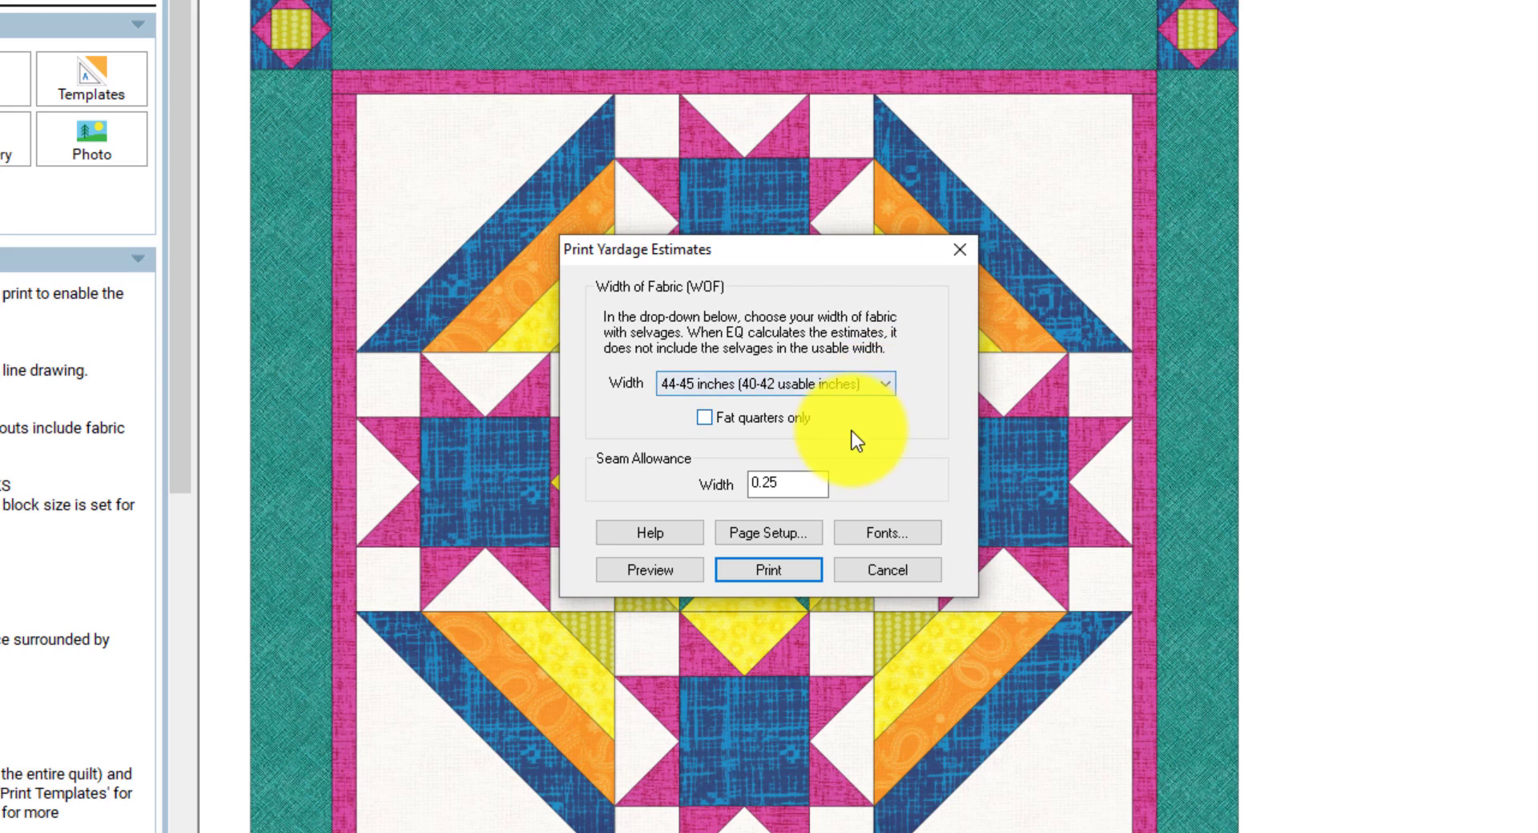
pyautogui.click(703, 418)
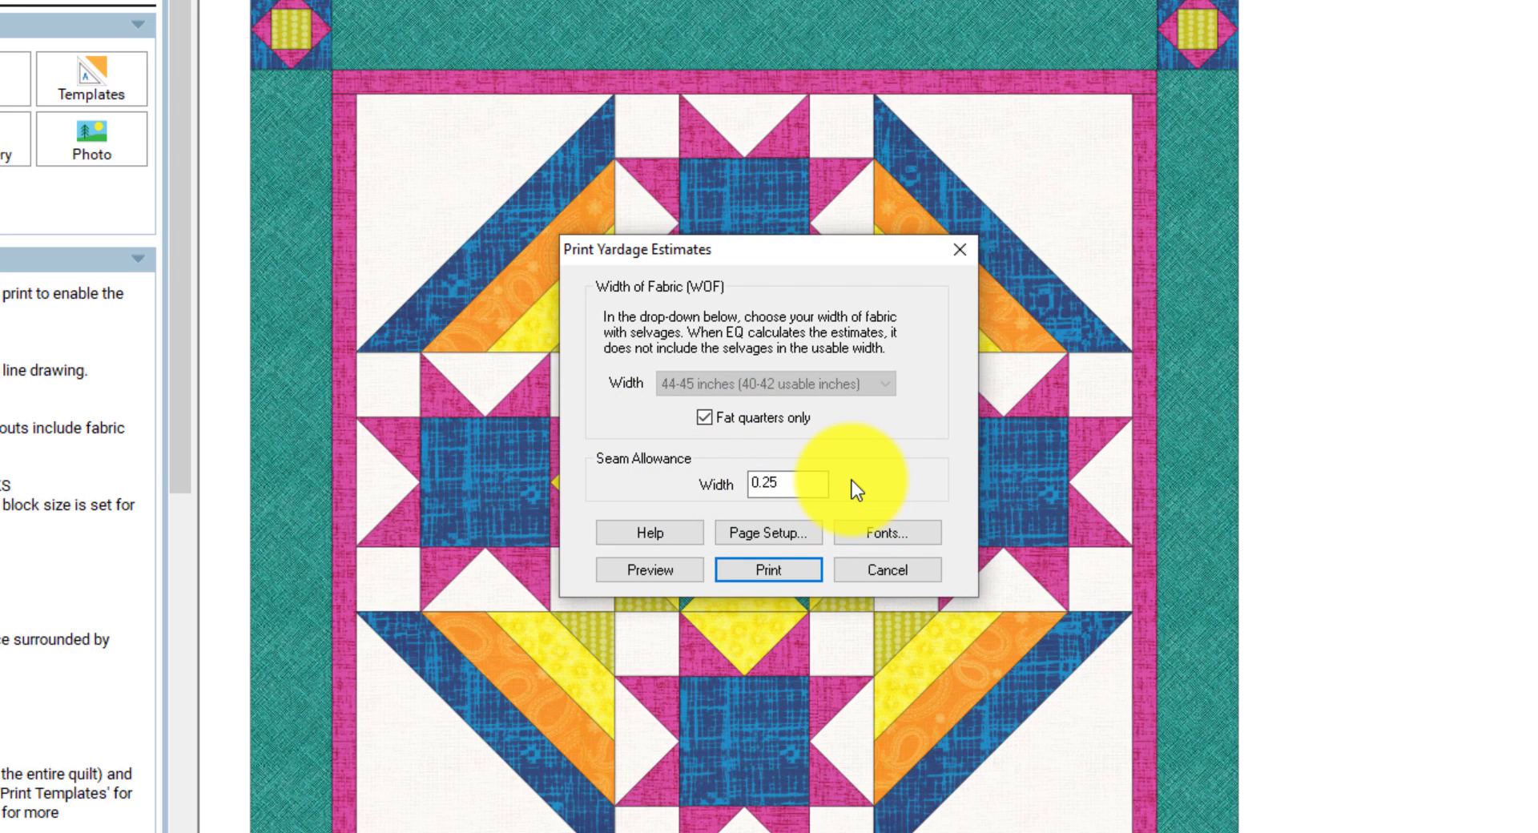
# - Preview the yardage chart zoomed into its top rows, then close it and cancel the estimates dialog
pyautogui.click(655, 575)
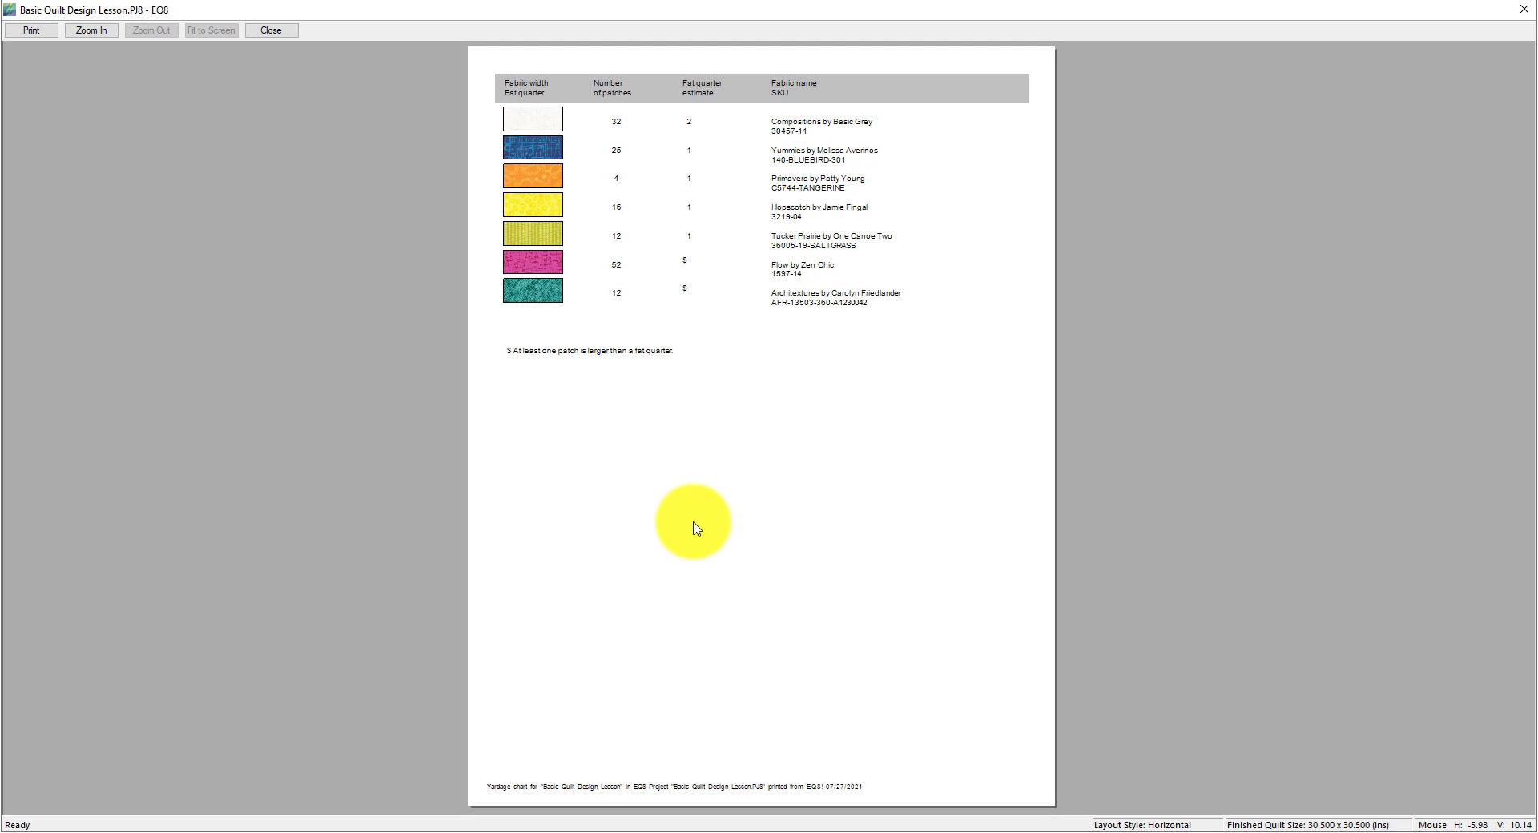
pyautogui.click(90, 32)
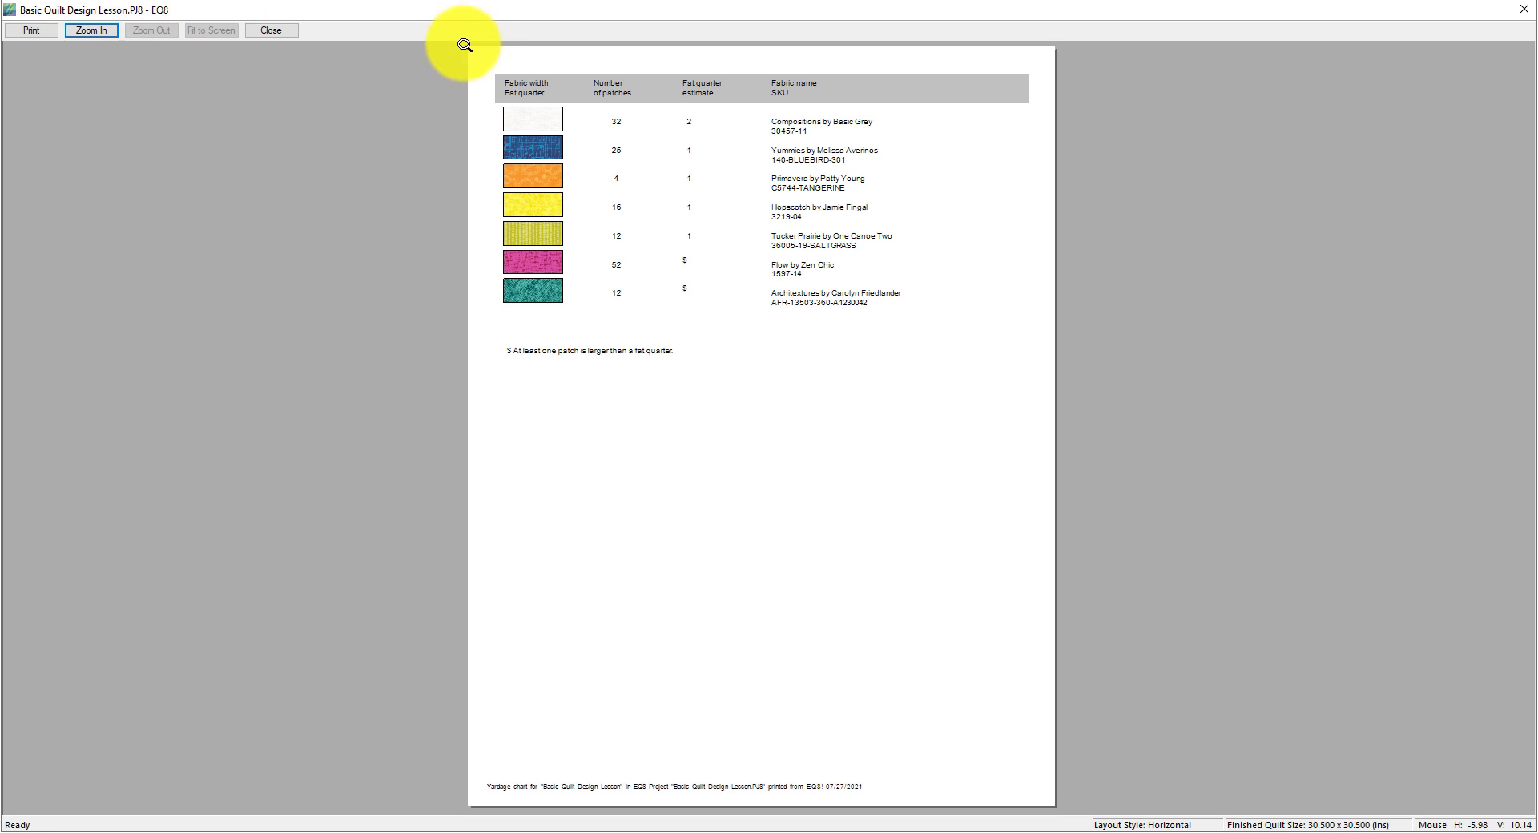
pyautogui.moveTo(478, 57); pyautogui.dragTo(903, 205)
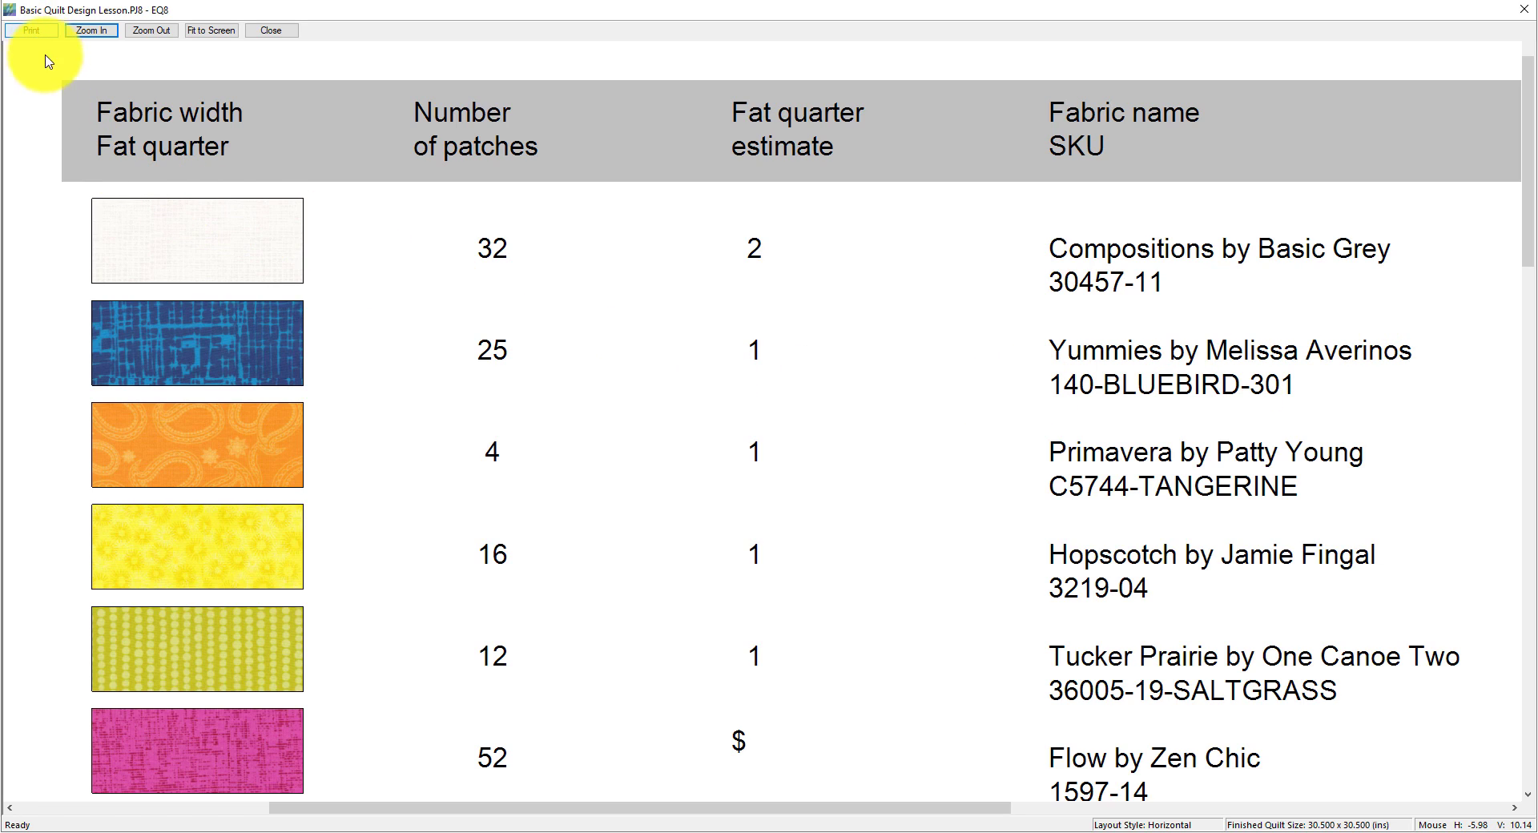
pyautogui.click(272, 30)
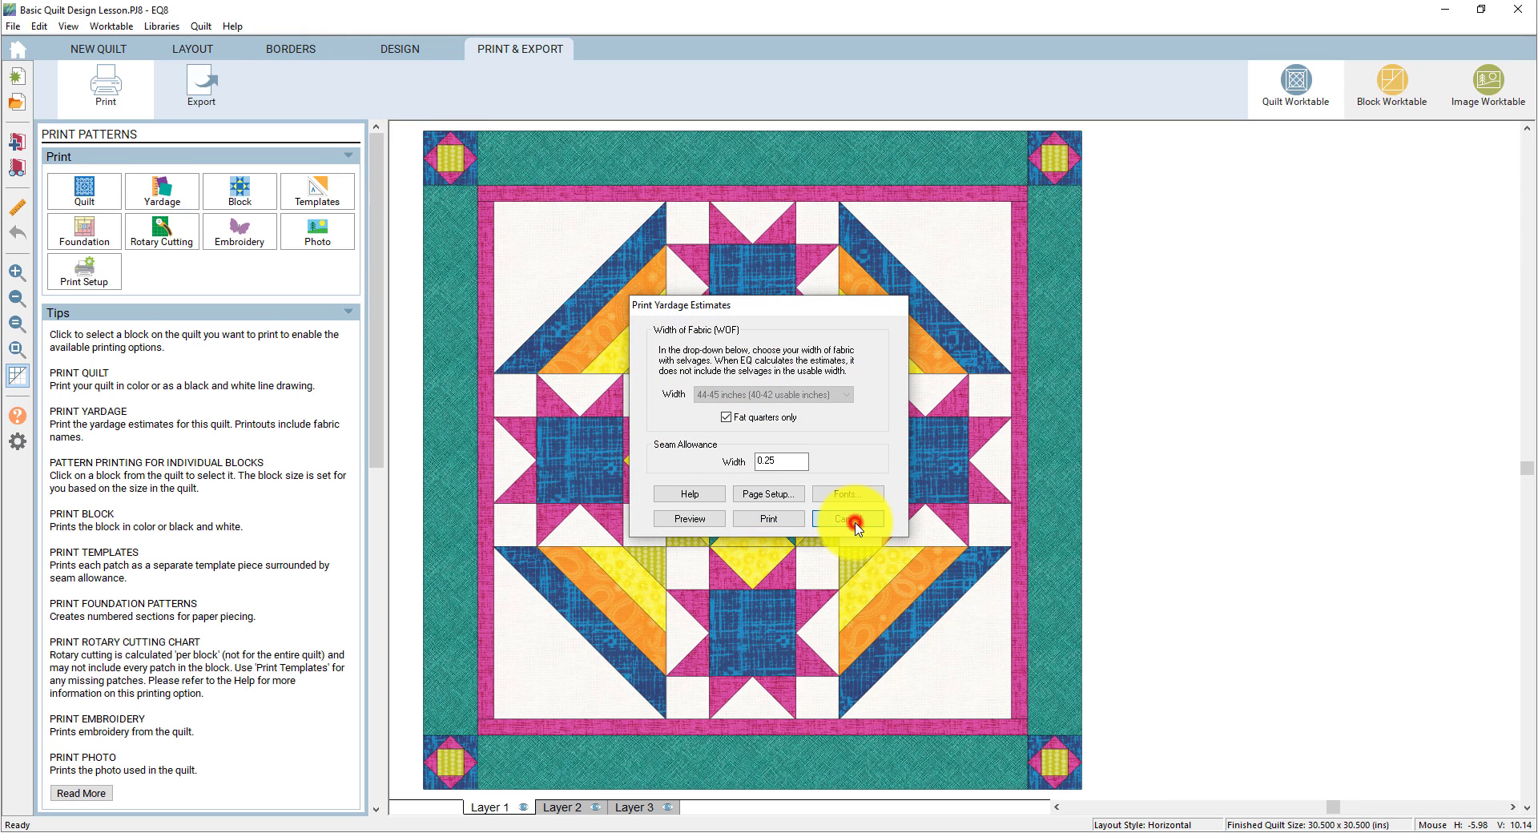
pyautogui.click(856, 525)
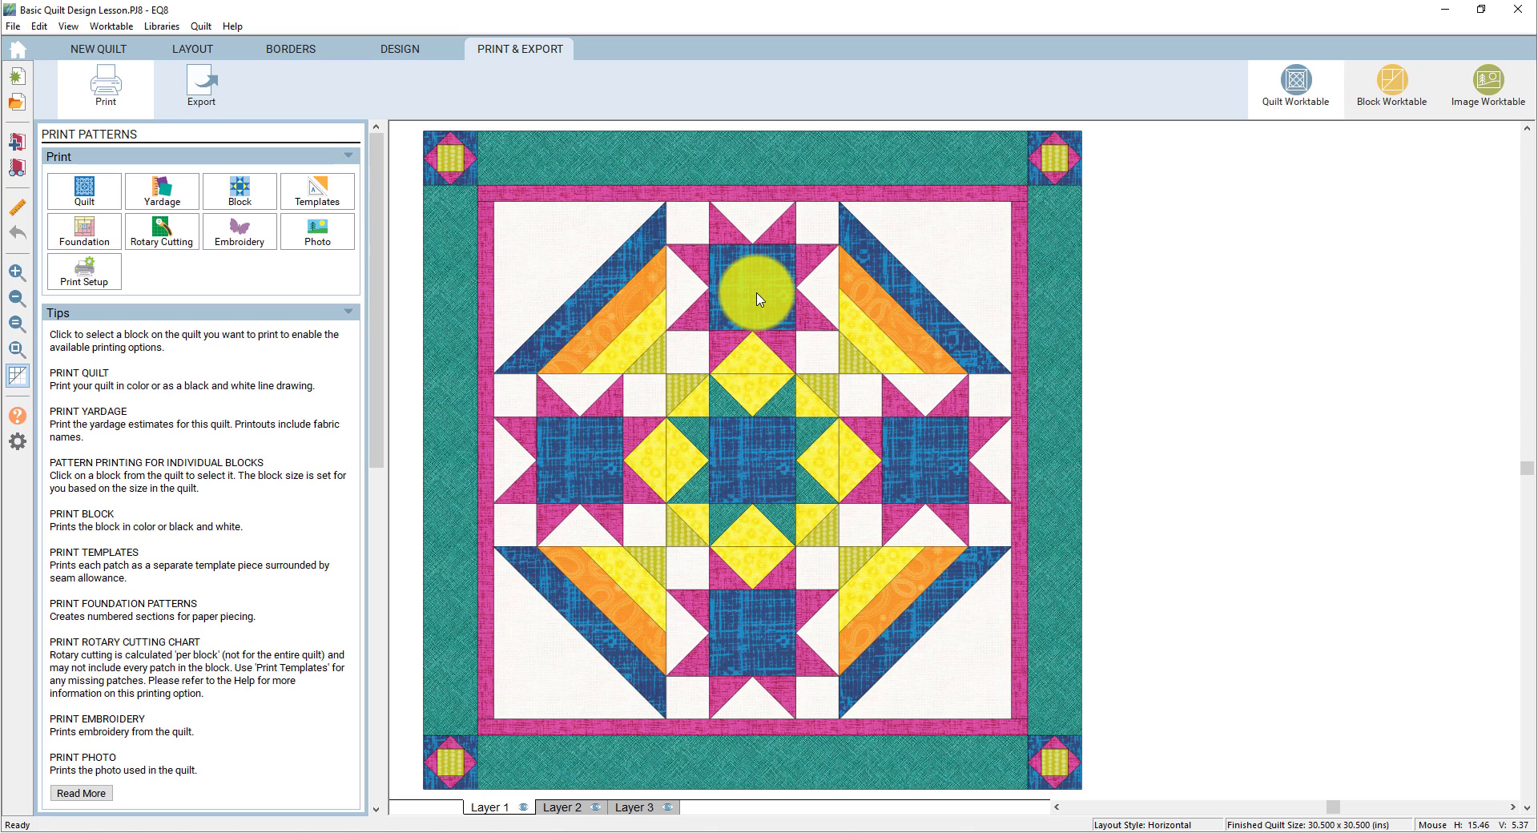
# - Open rotary cutting chart settings for the top-centre 8-inch Variable Star block
pyautogui.click(759, 300)
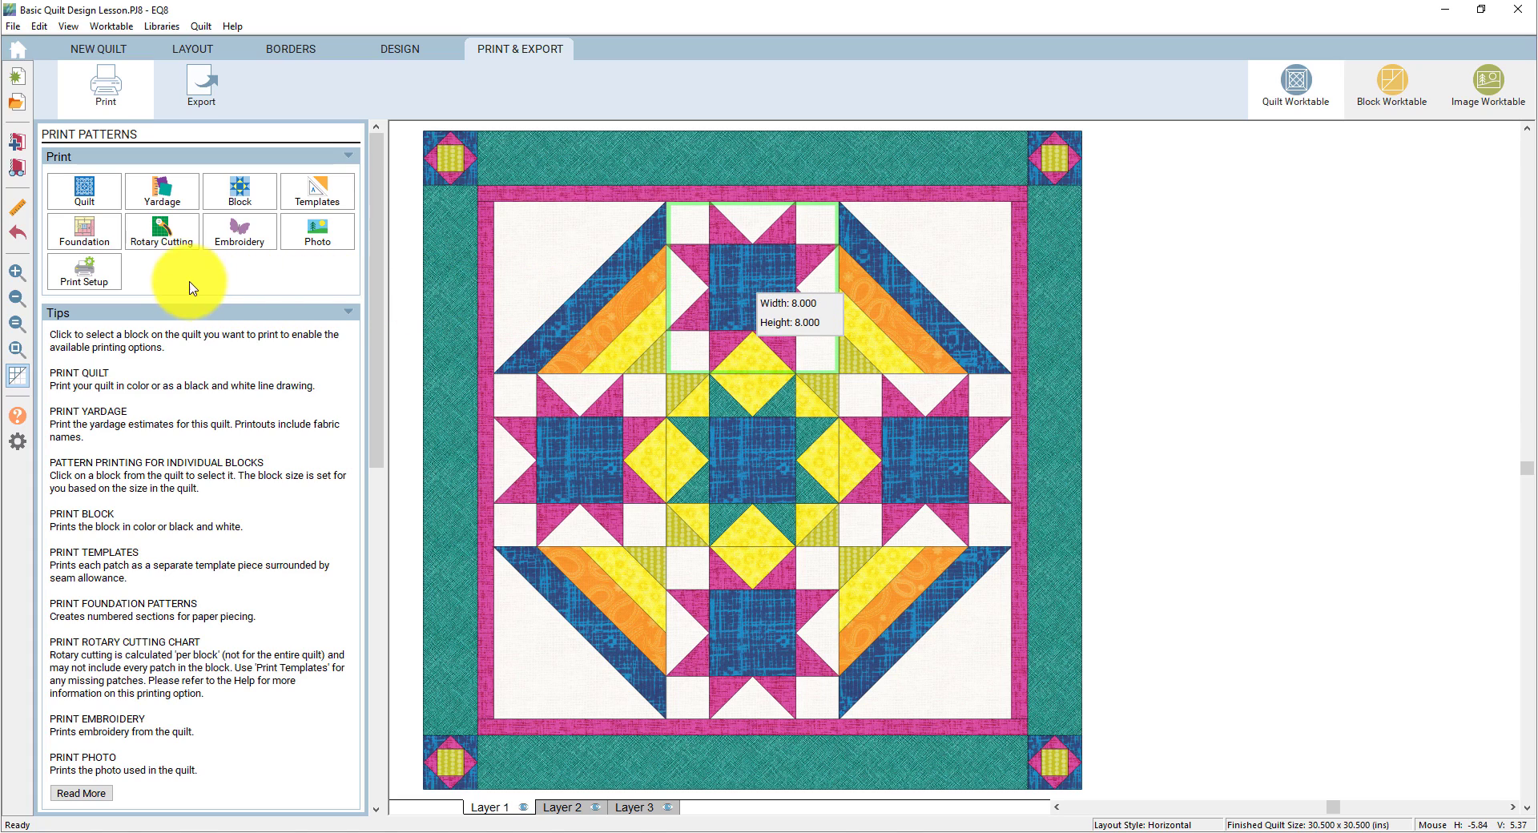
pyautogui.click(167, 239)
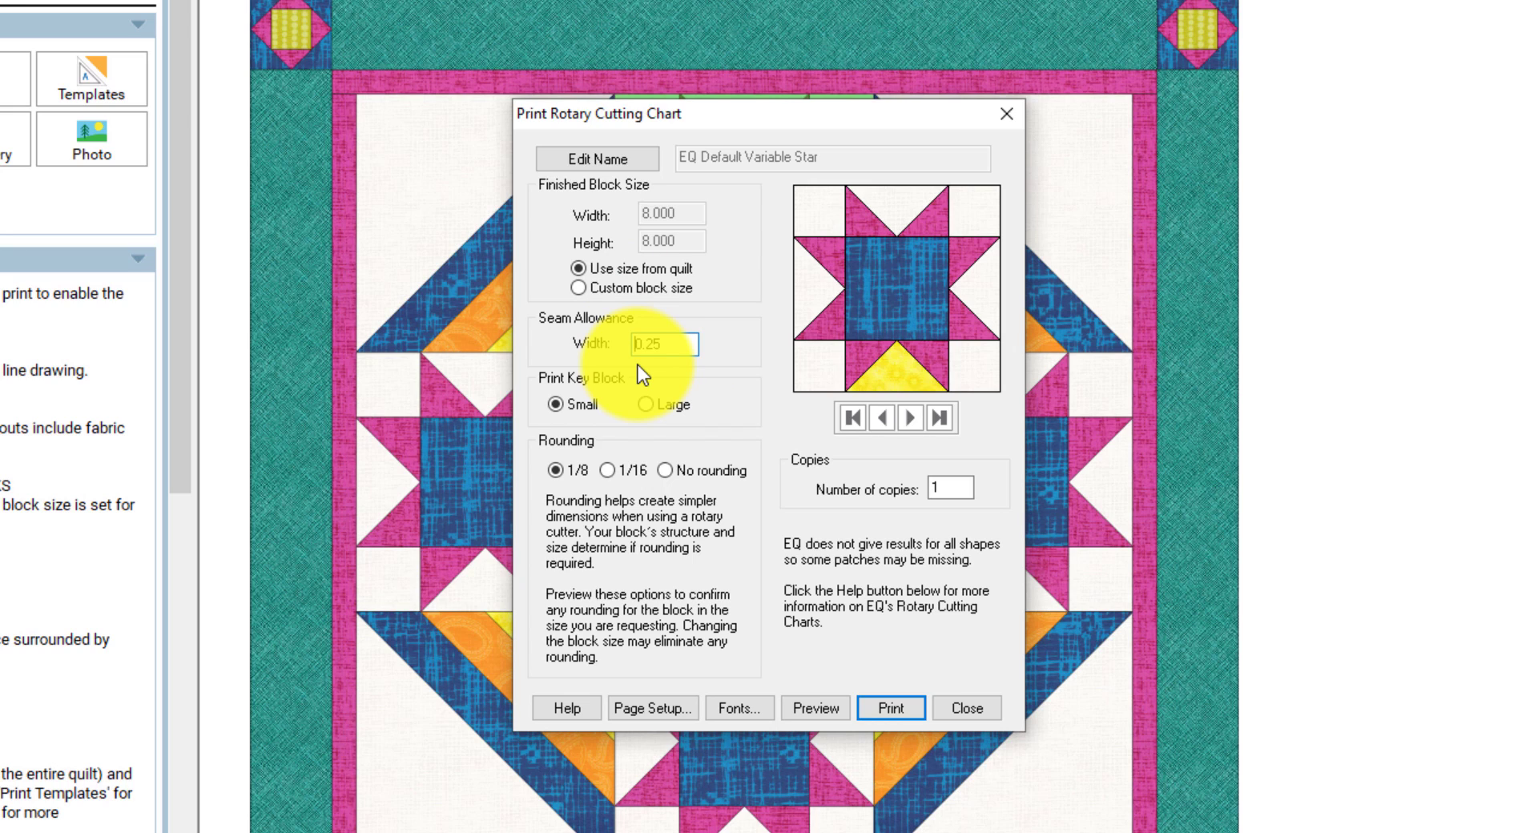
# - Preview the Variable Star cutting chart, zoomed on the block diagrams and scrolled to patch cutting sizes
pyautogui.click(810, 708)
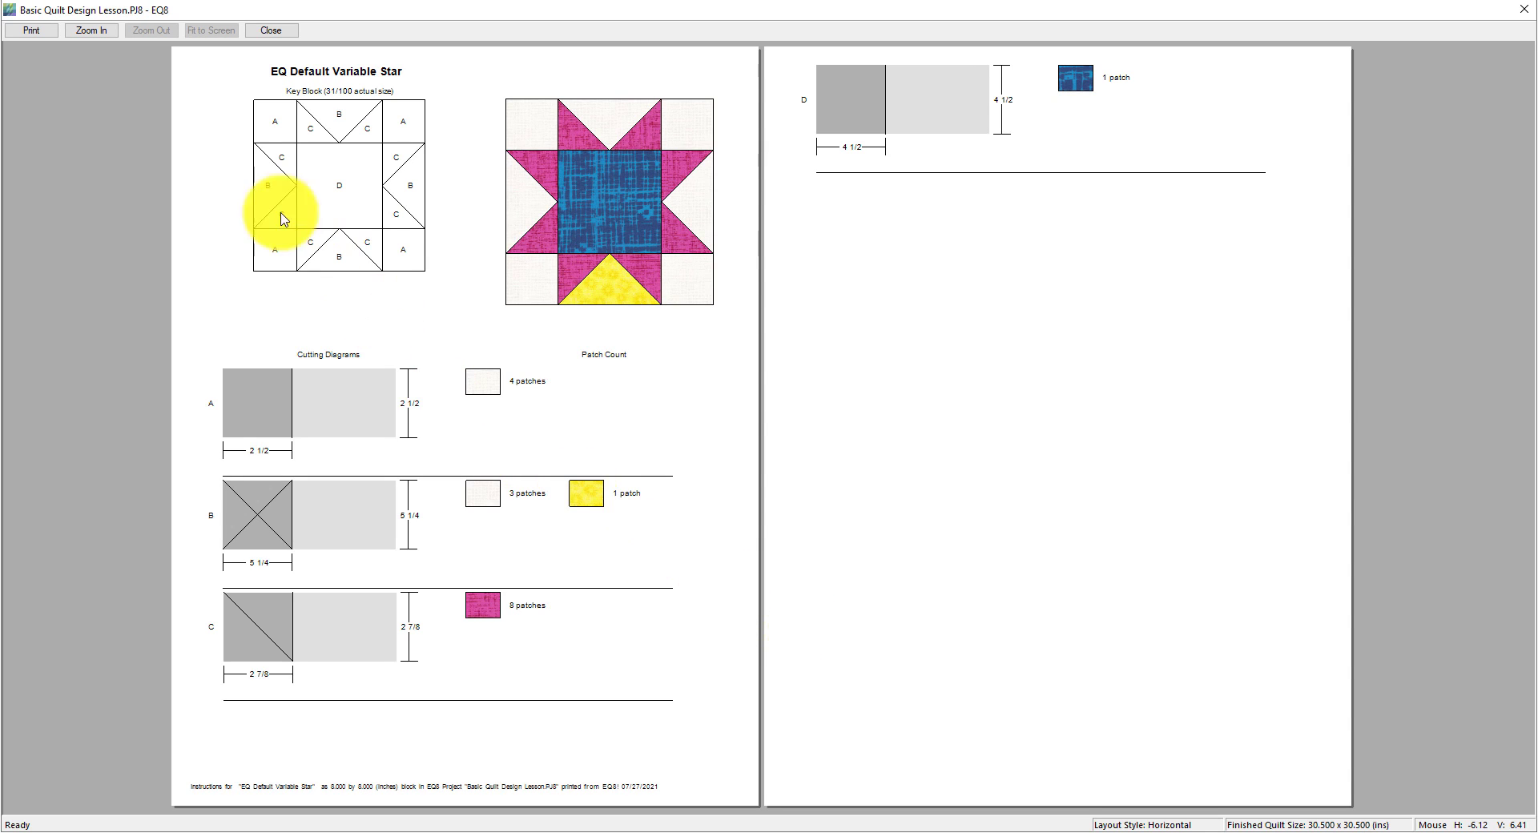
pyautogui.click(93, 32)
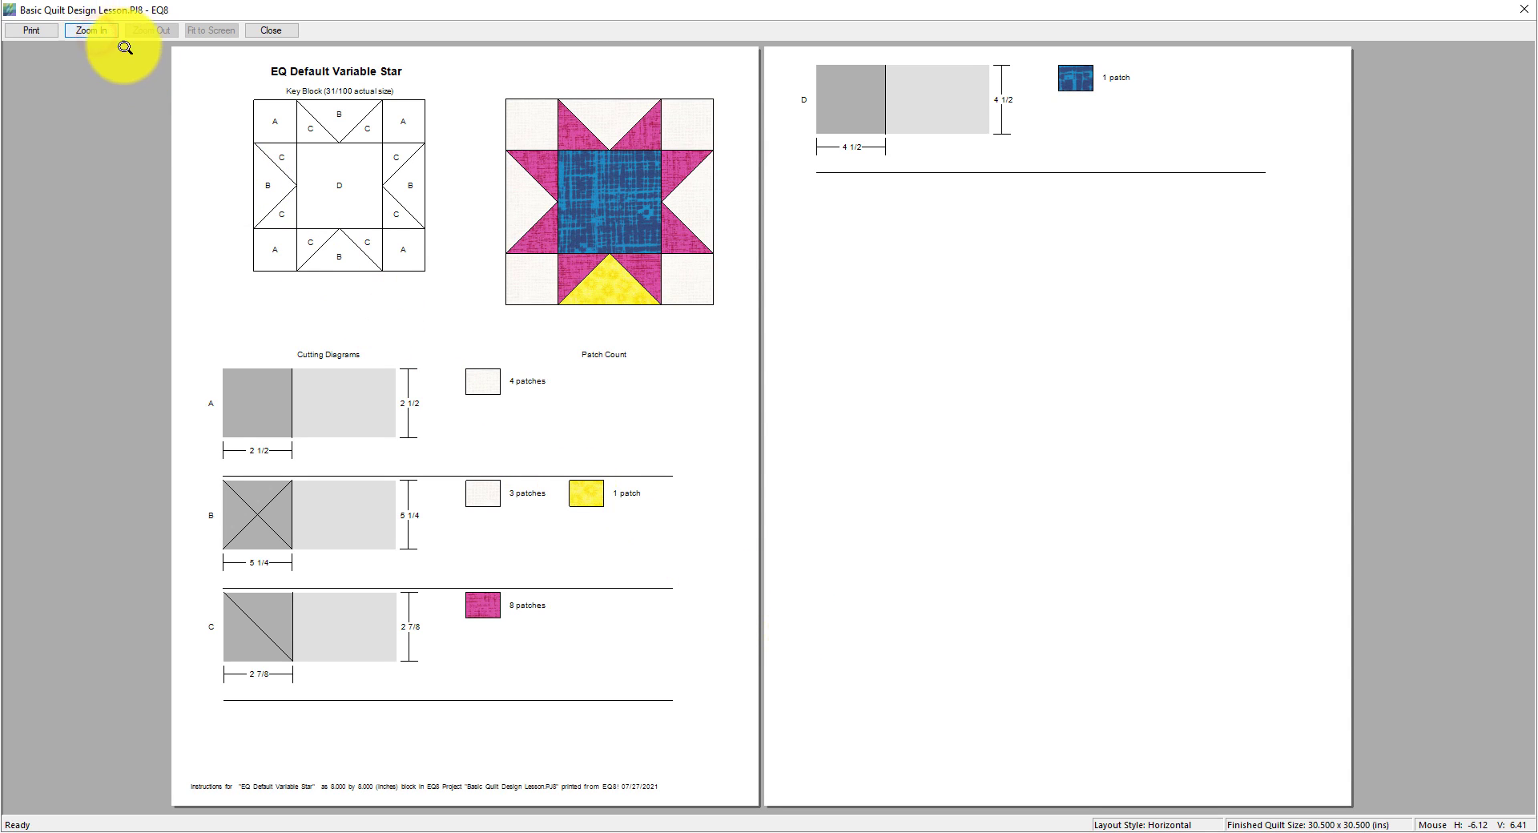
pyautogui.moveTo(195, 53); pyautogui.dragTo(732, 332)
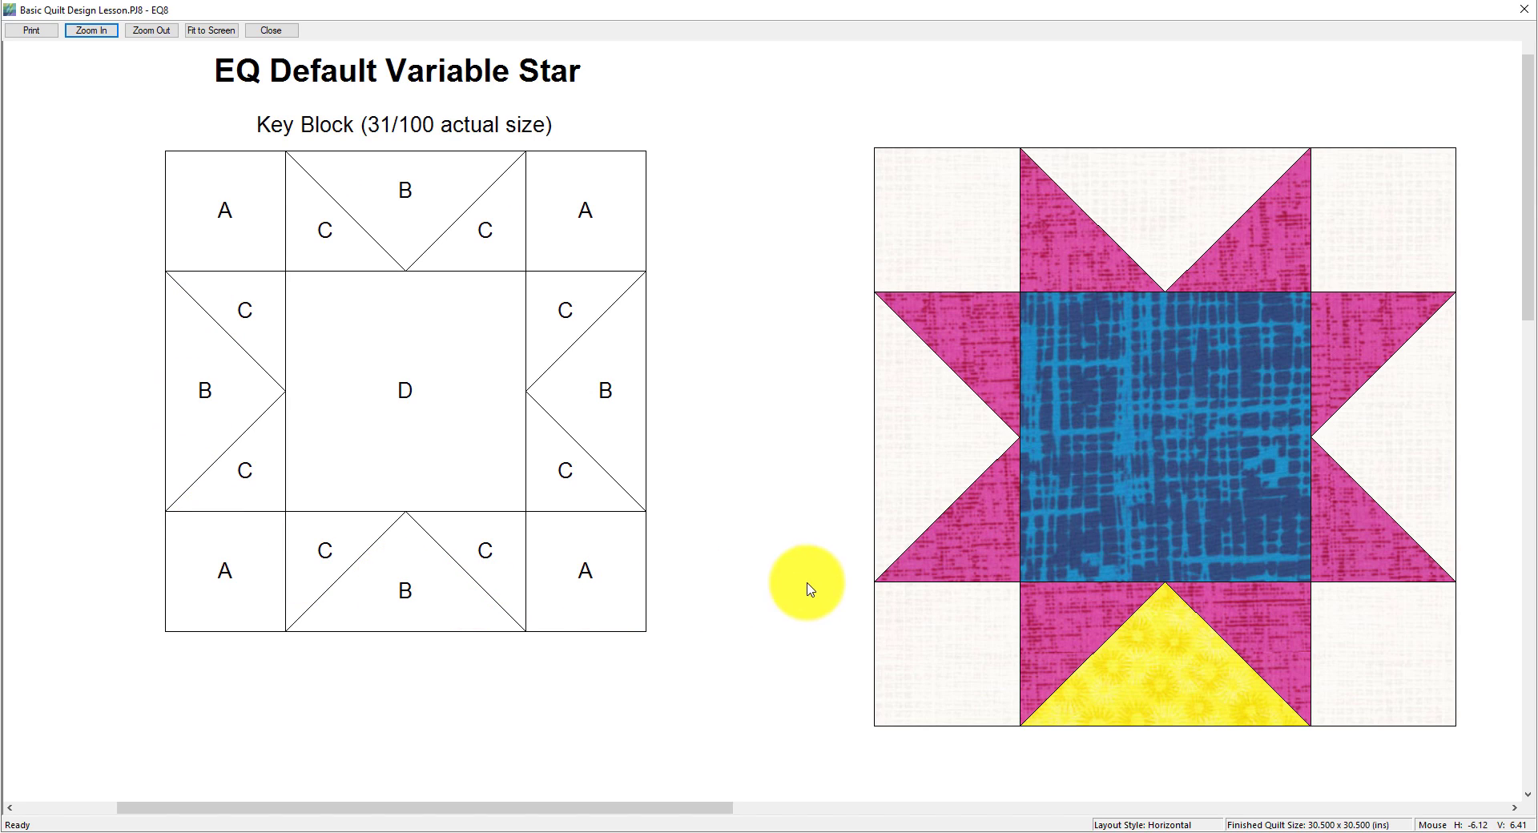
pyautogui.moveTo(1530, 299); pyautogui.dragTo(1530, 552)
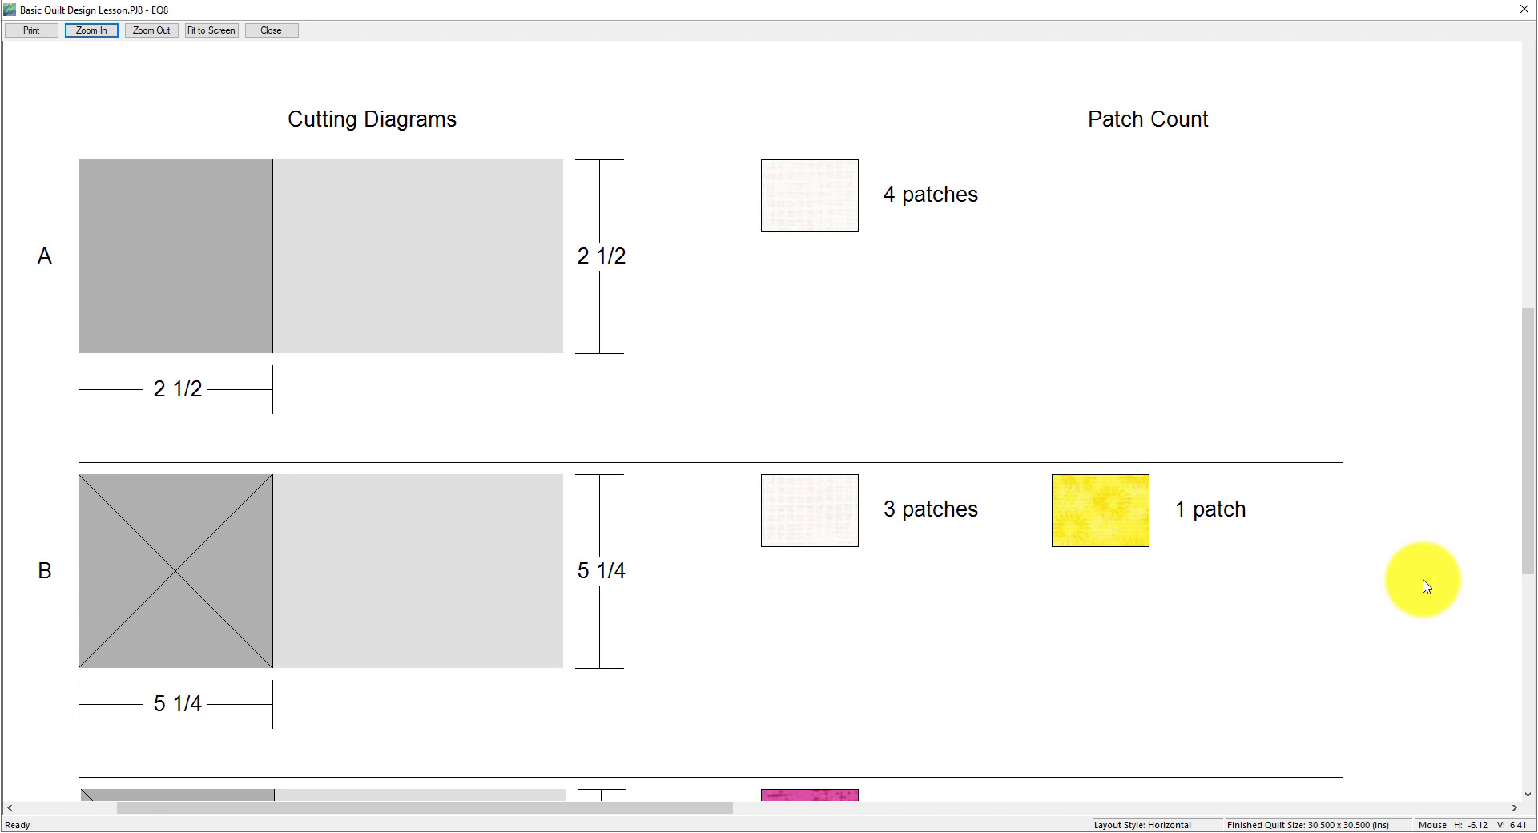
# - Scroll back up the cutting chart preview, then close it and the Print Rotary Cutting Chart dialog
pyautogui.click(1529, 572)
pyautogui.moveTo(1529, 572); pyautogui.dragTo(1525, 316)
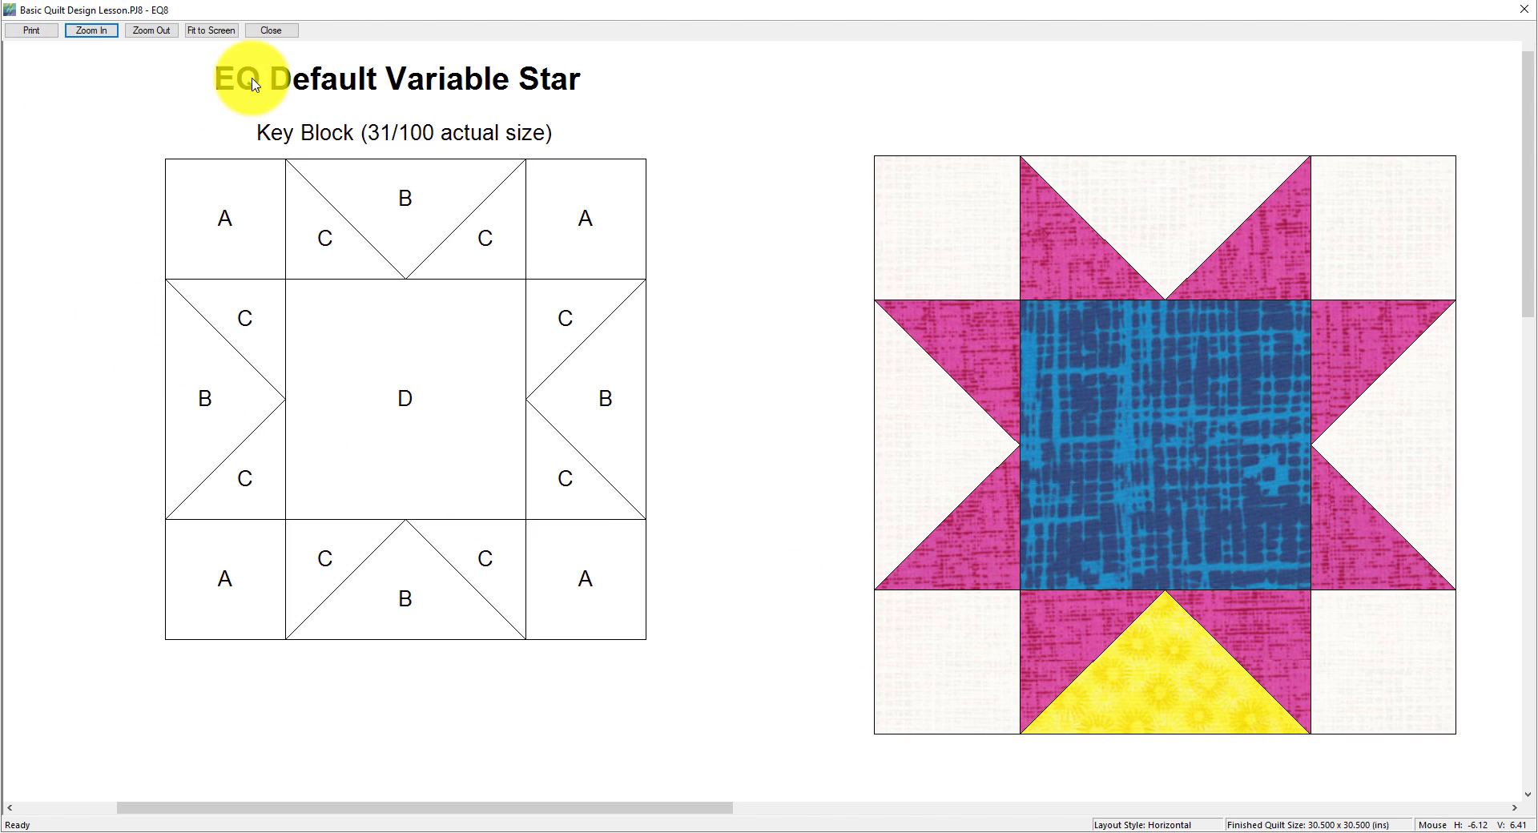
pyautogui.click(279, 31)
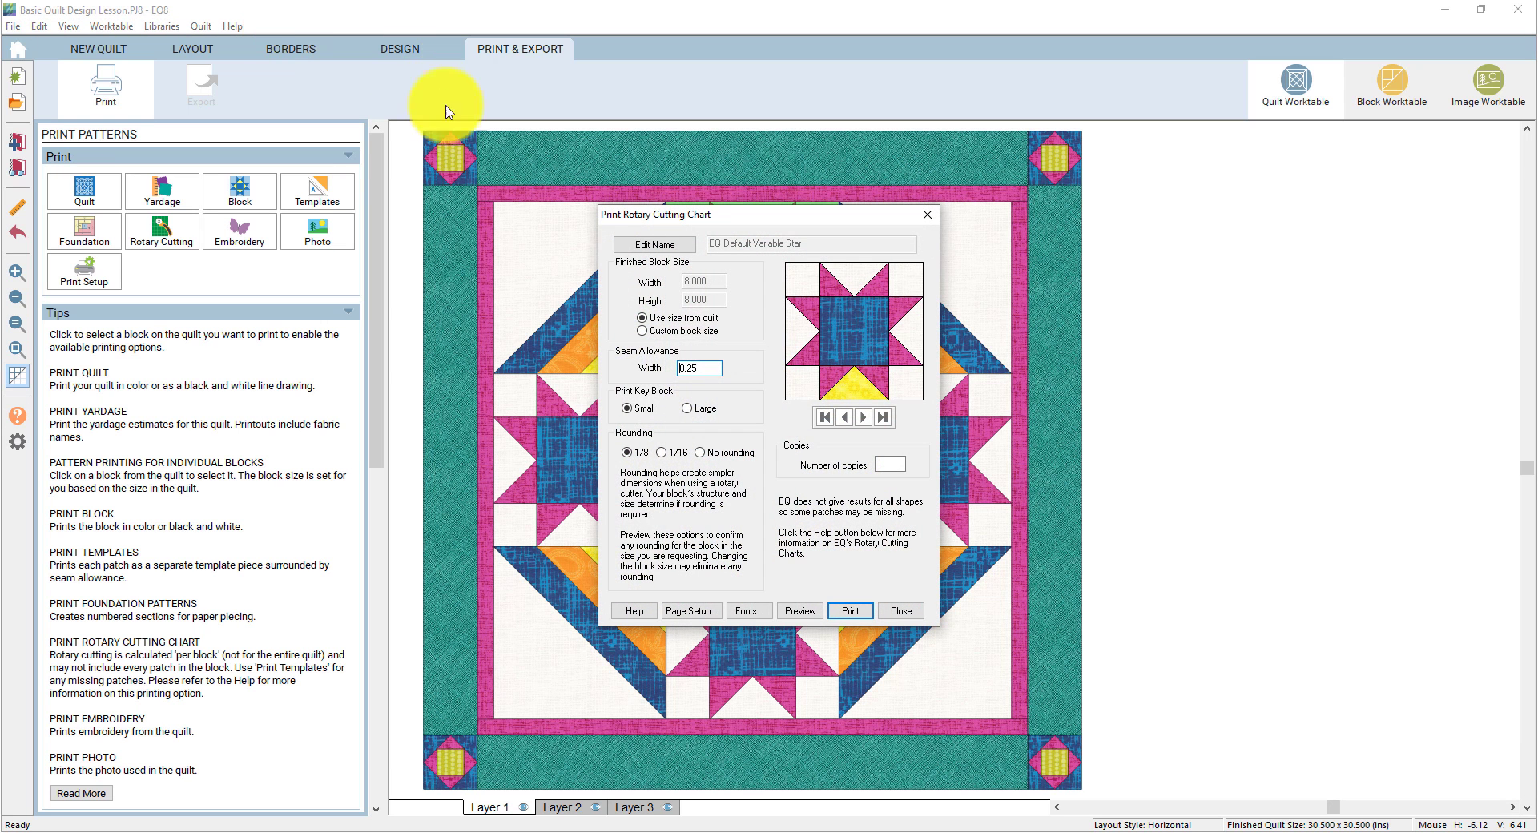
pyautogui.click(901, 612)
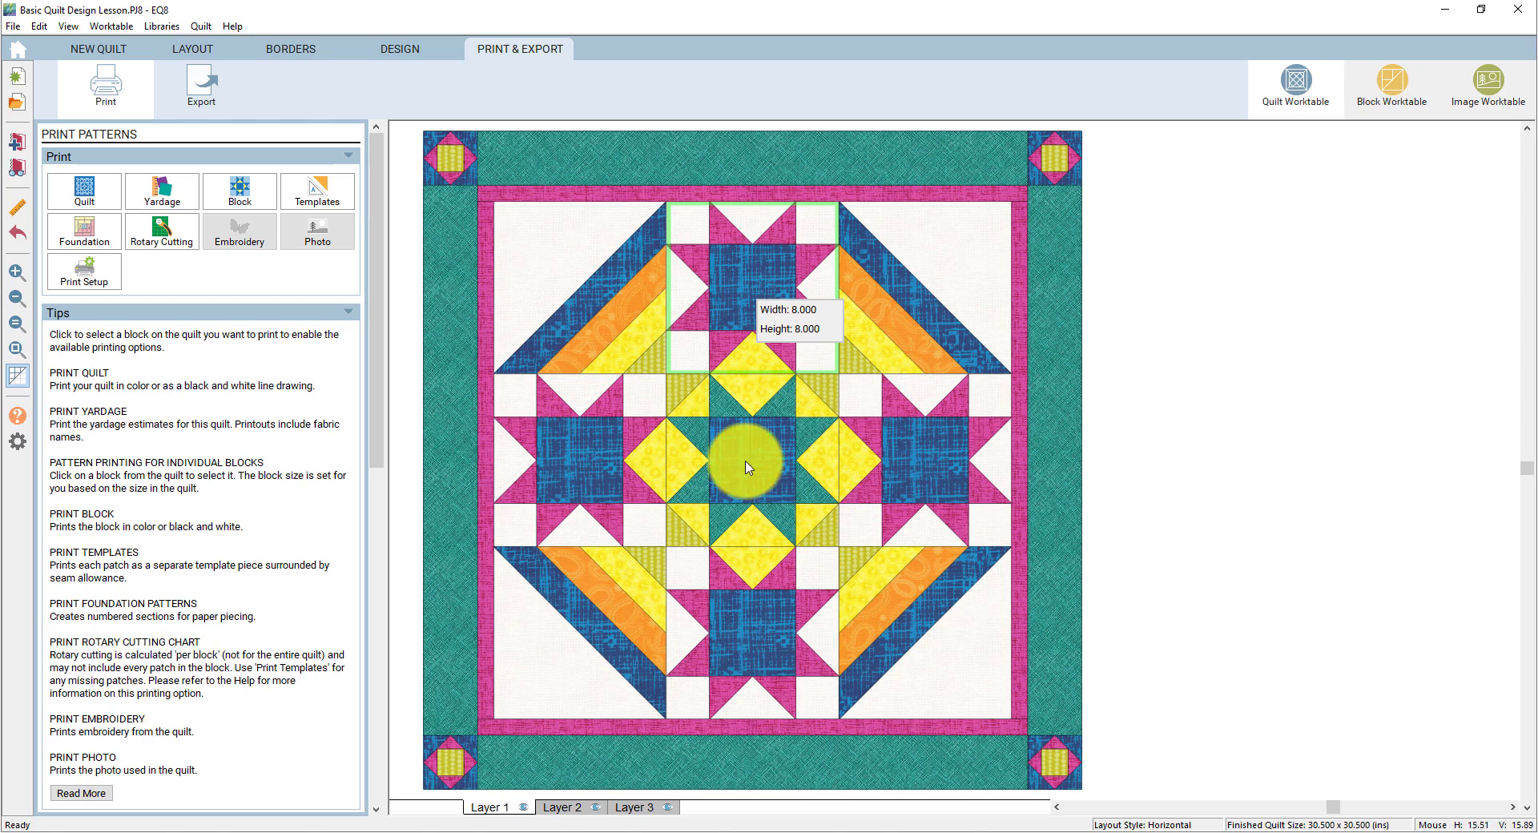
# - Open foundation pattern printing for the 2.5-inch top-left corner block, numbered A1–A9
pyautogui.click(449, 167)
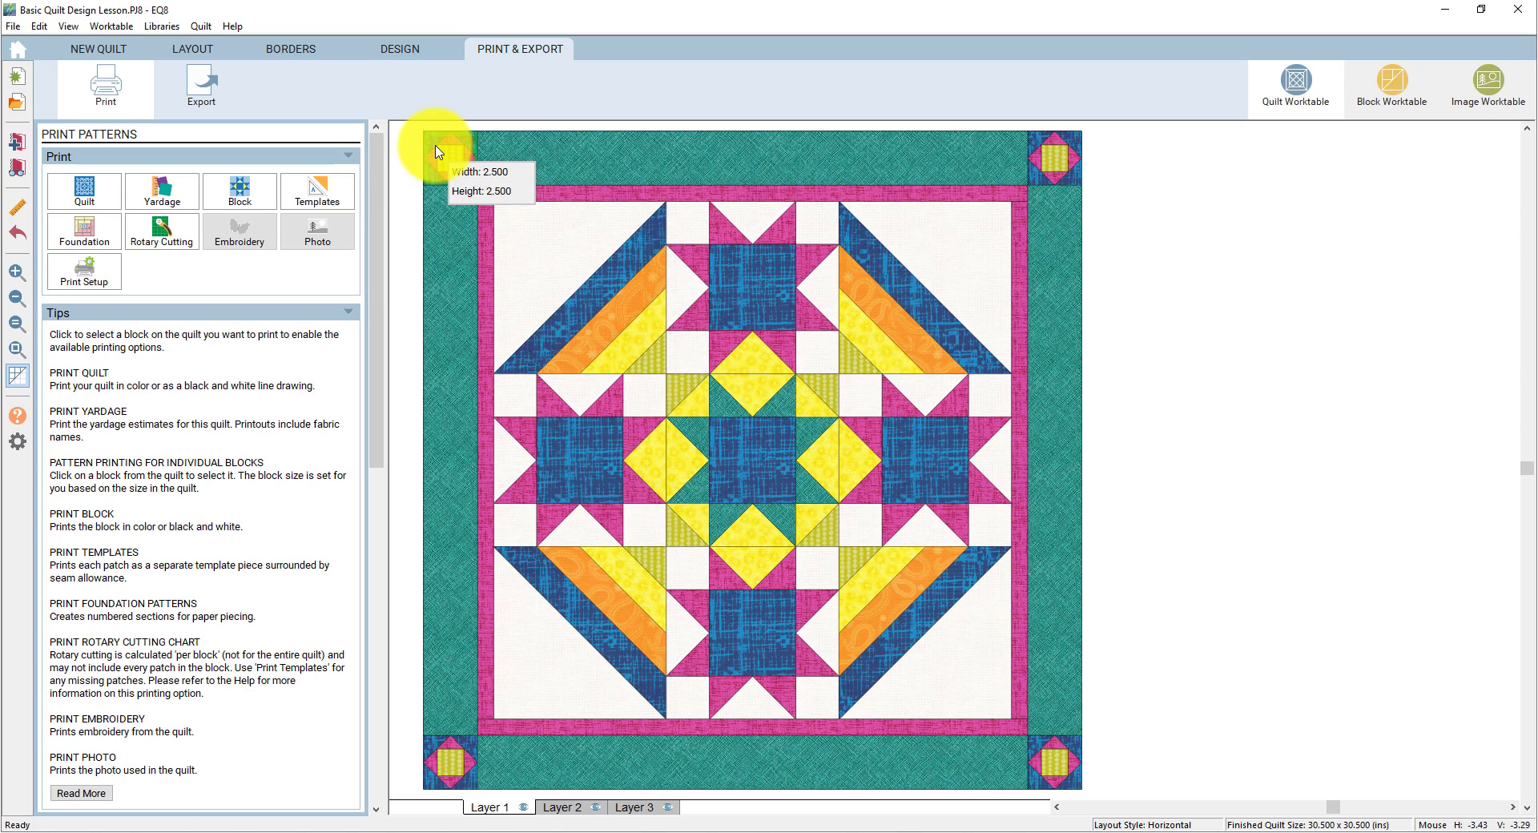
pyautogui.click(84, 238)
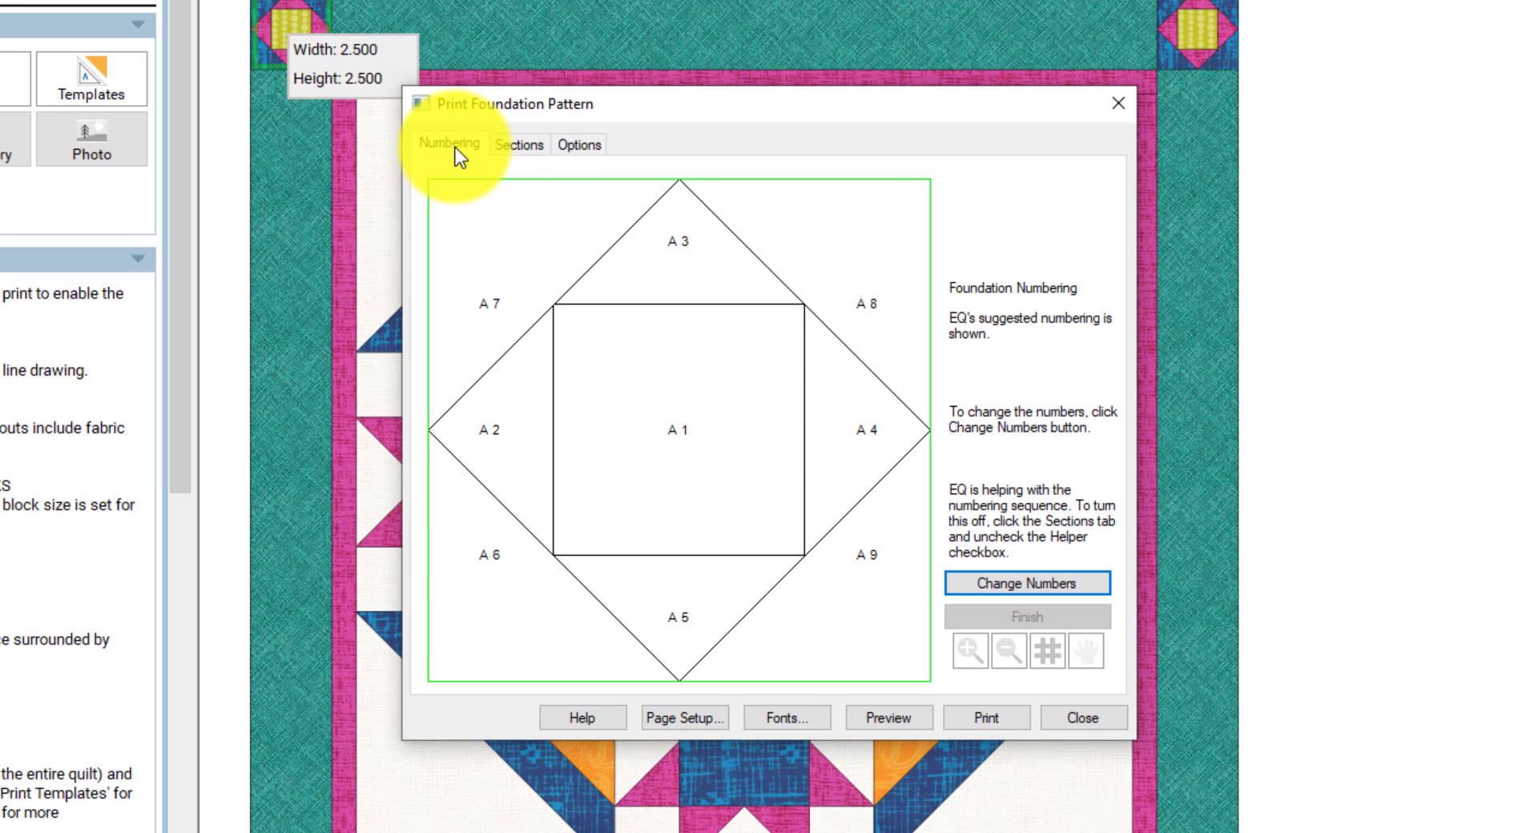
# - Preview the corner block's Economy Patch foundation pattern, zoom in on sections A1–A9, then close the preview
pyautogui.click(585, 150)
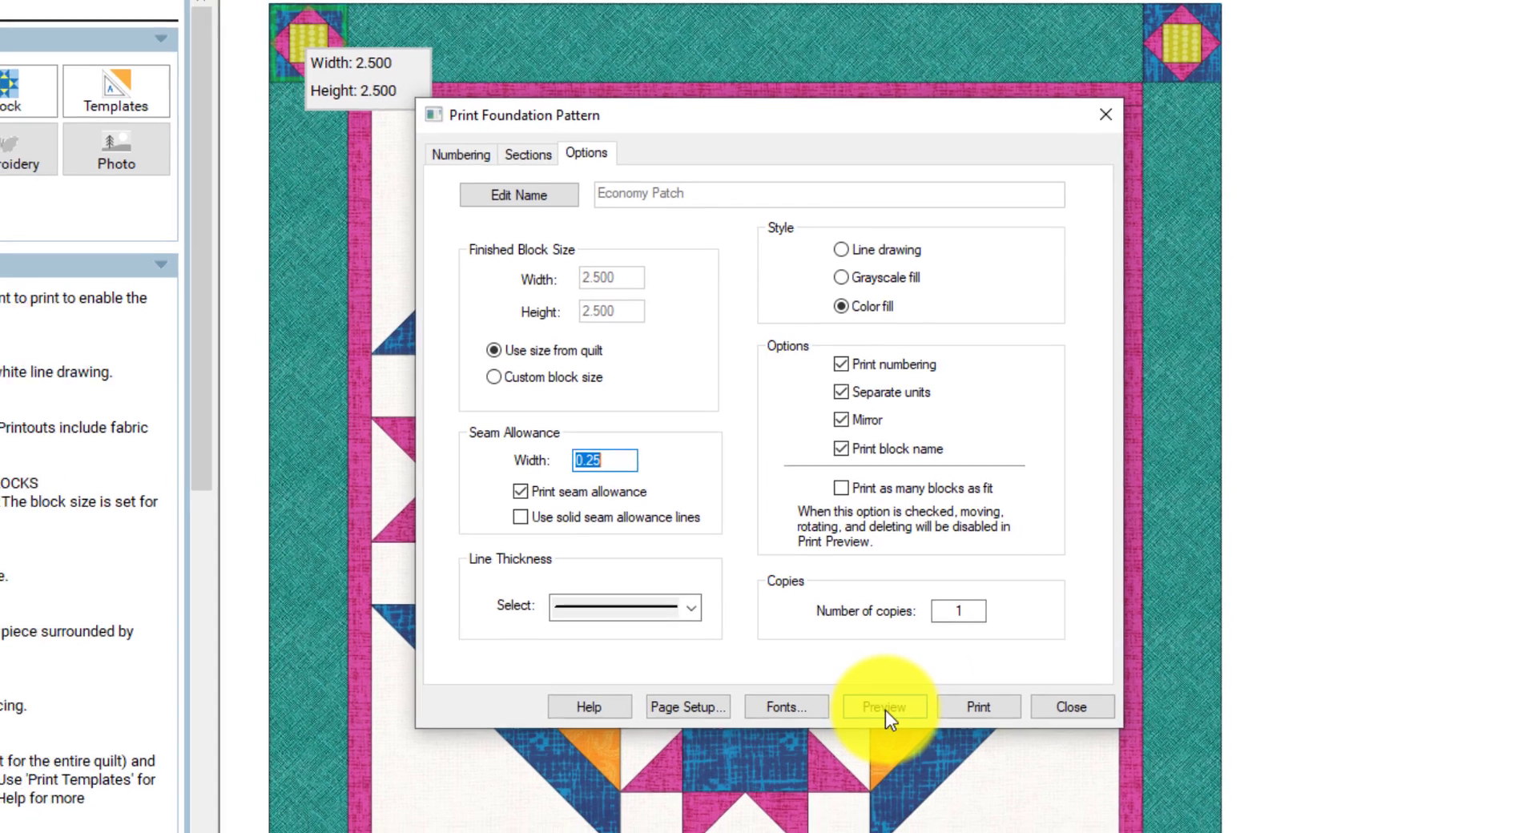
pyautogui.click(886, 712)
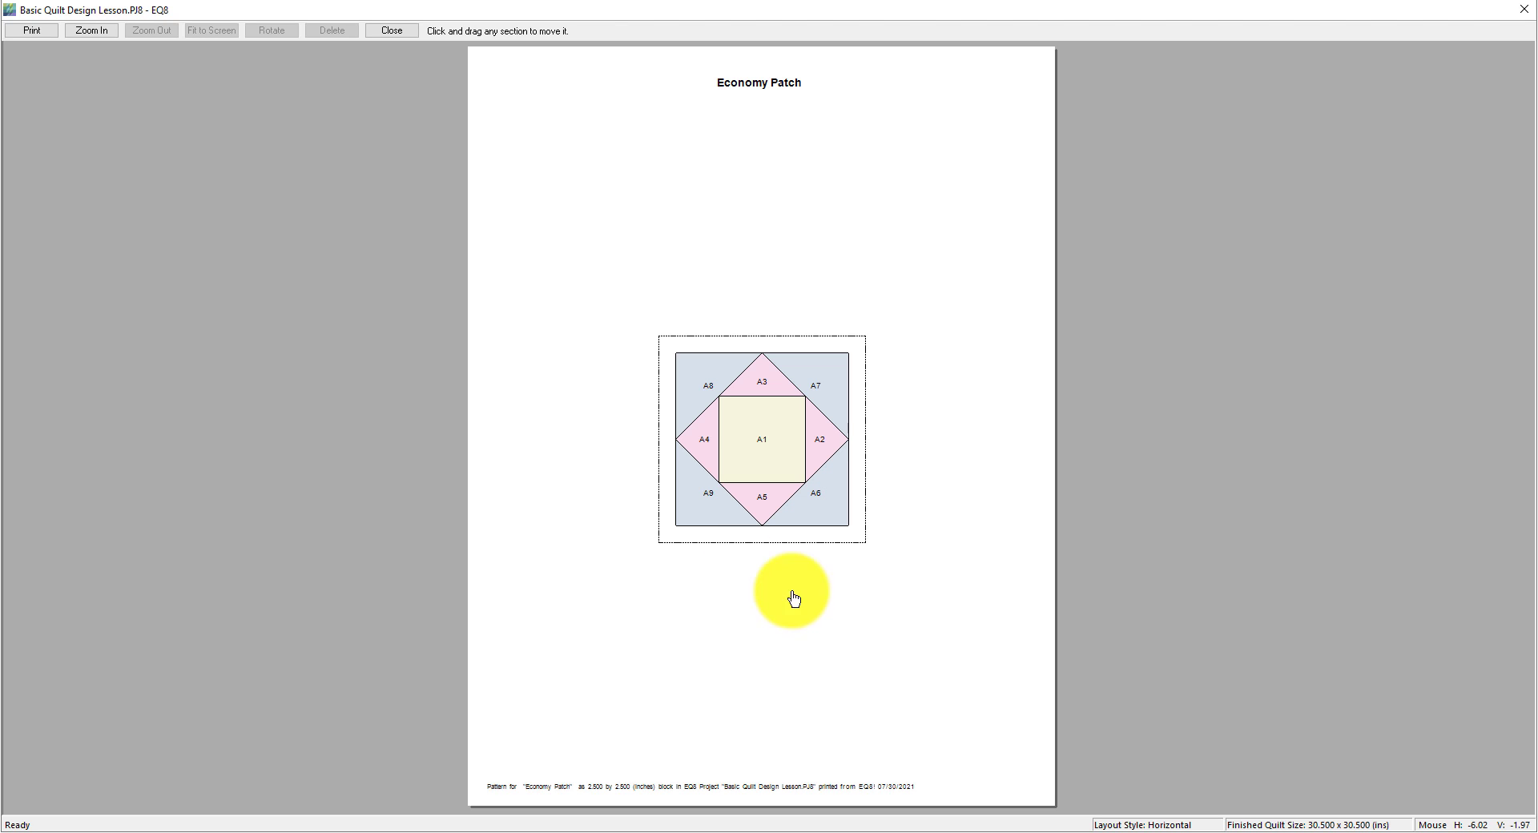
pyautogui.click(94, 37)
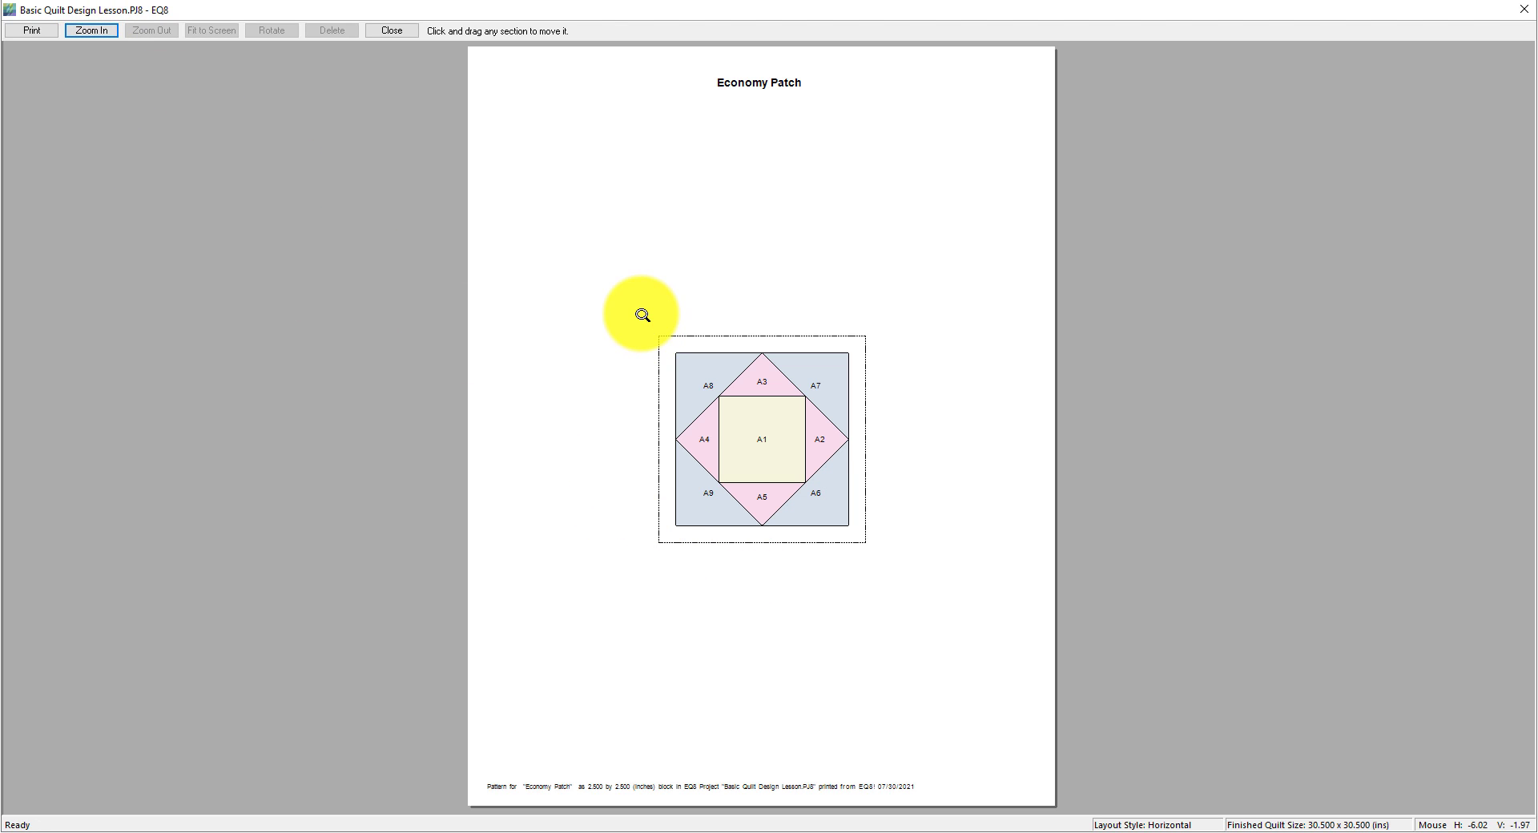
pyautogui.moveTo(642, 314); pyautogui.dragTo(879, 563)
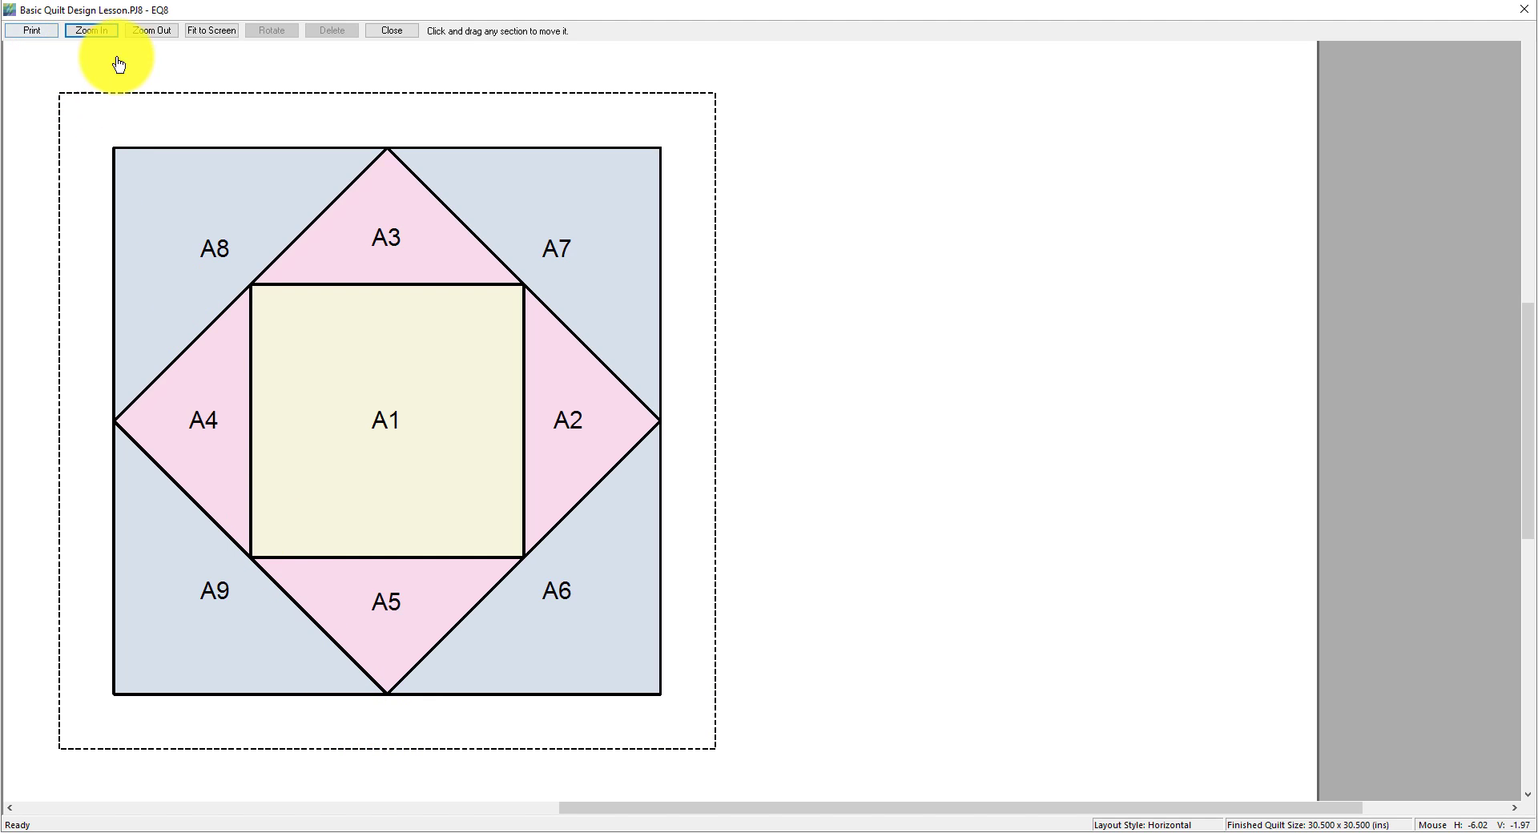
pyautogui.click(410, 32)
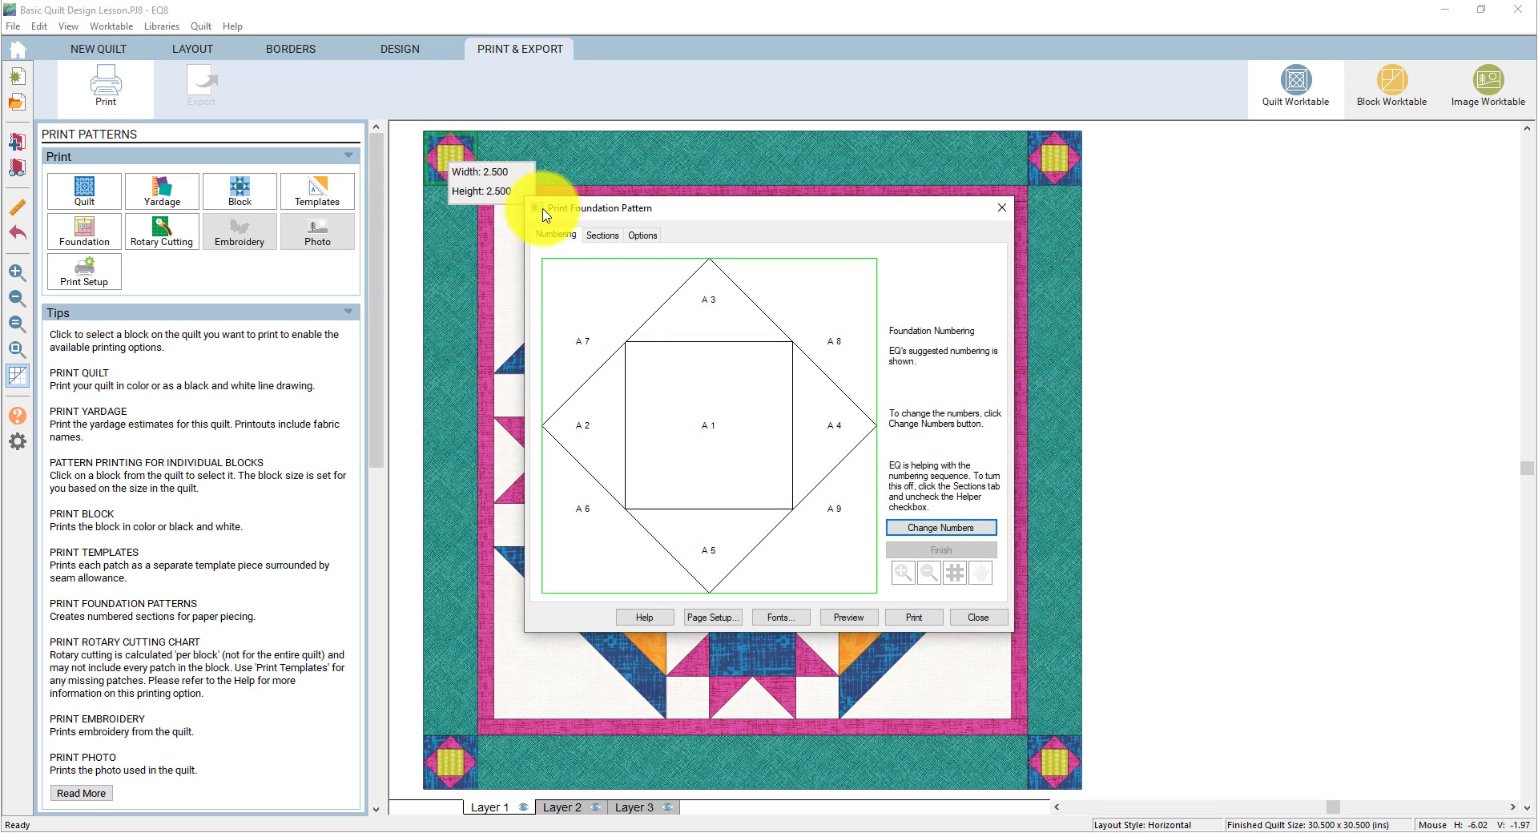
# - Close the Print Foundation Pattern dialog, deselect the corner block, and dismiss the File menu unused
pyautogui.click(990, 622)
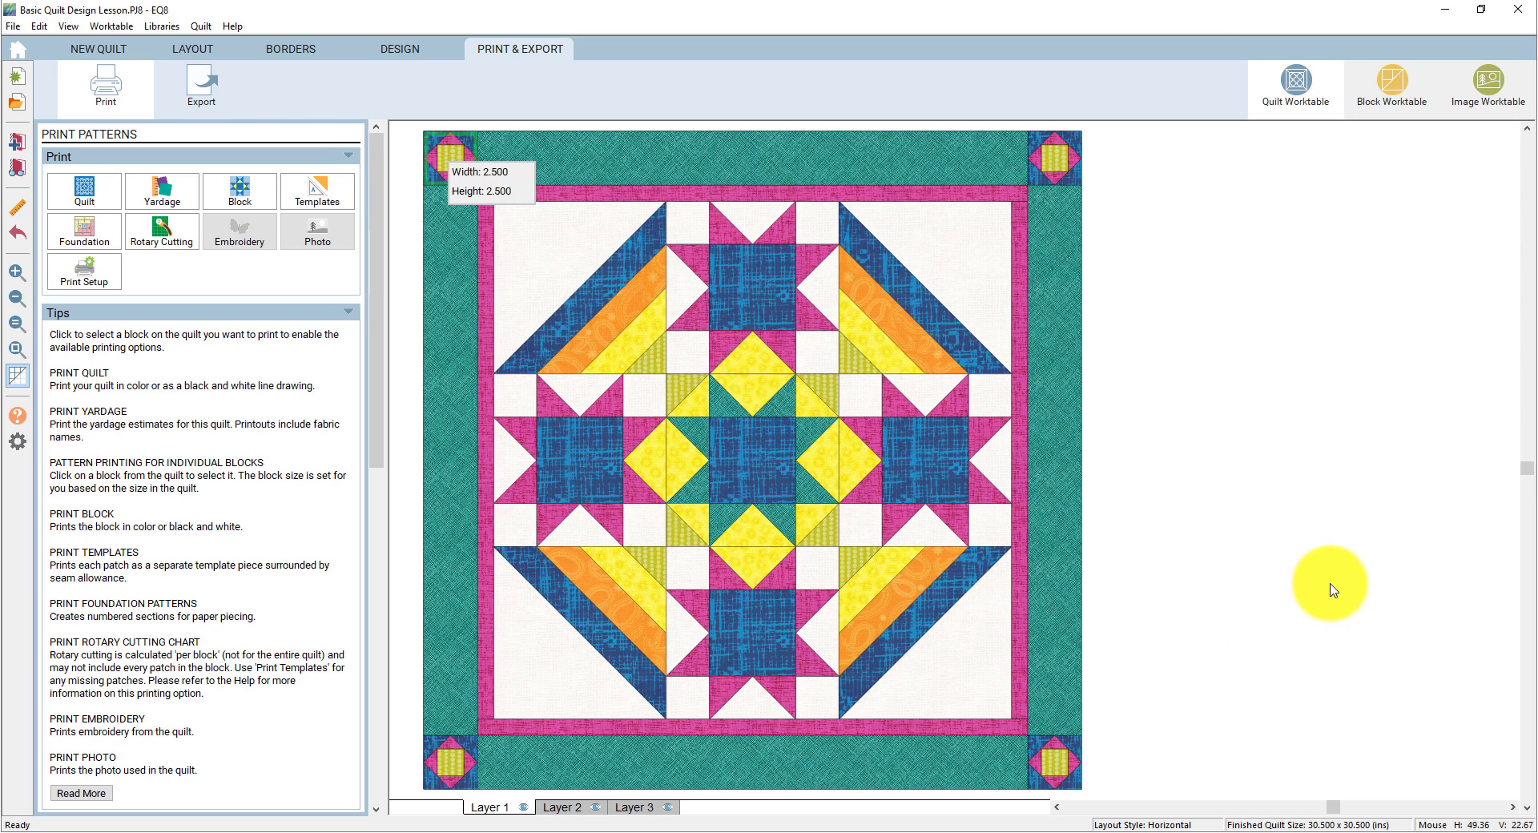
pyautogui.click(1326, 585)
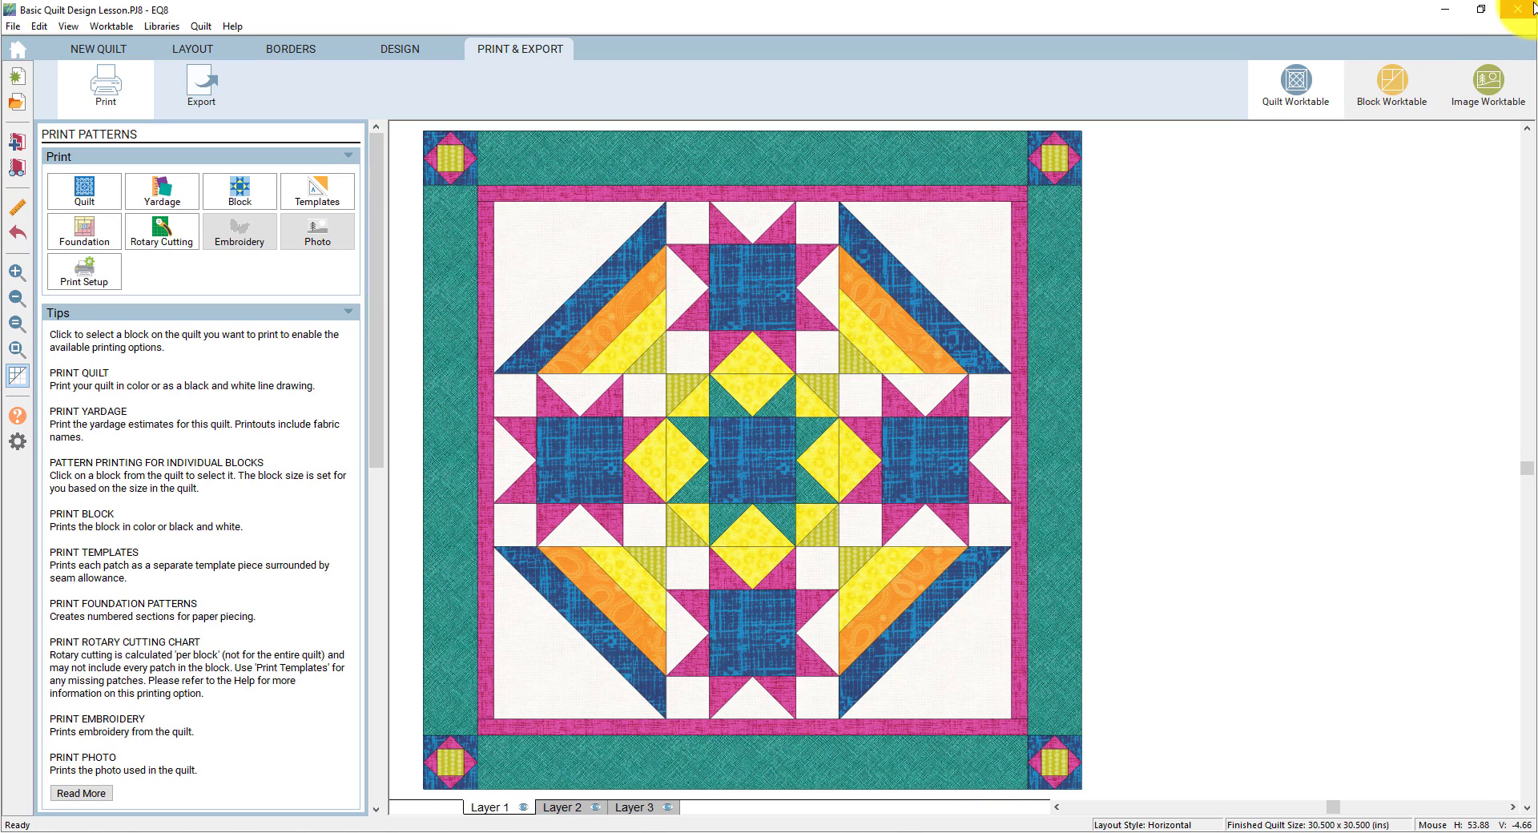
pyautogui.click(13, 26)
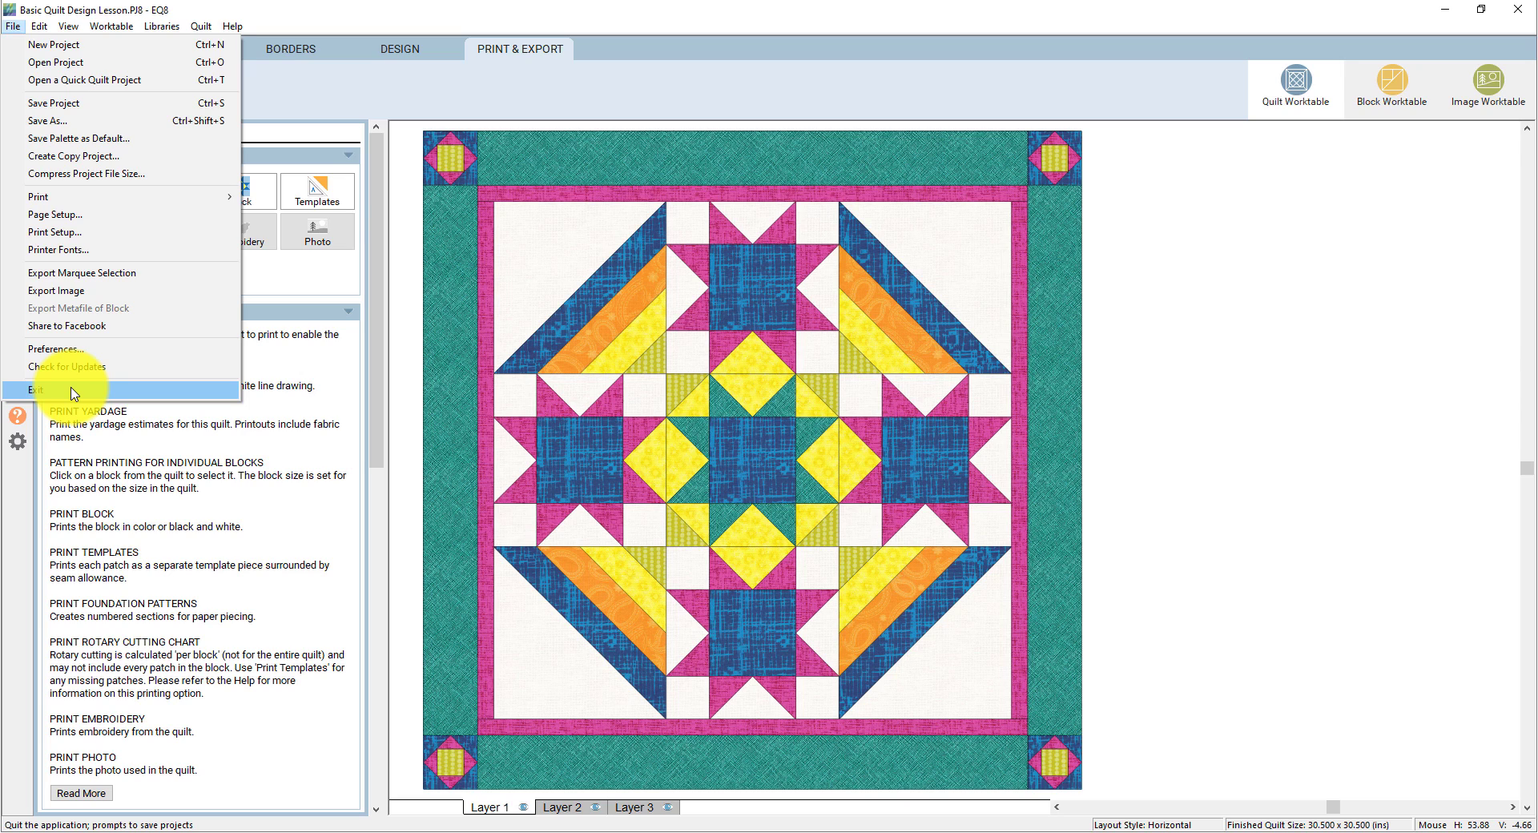
pyautogui.click(1215, 621)
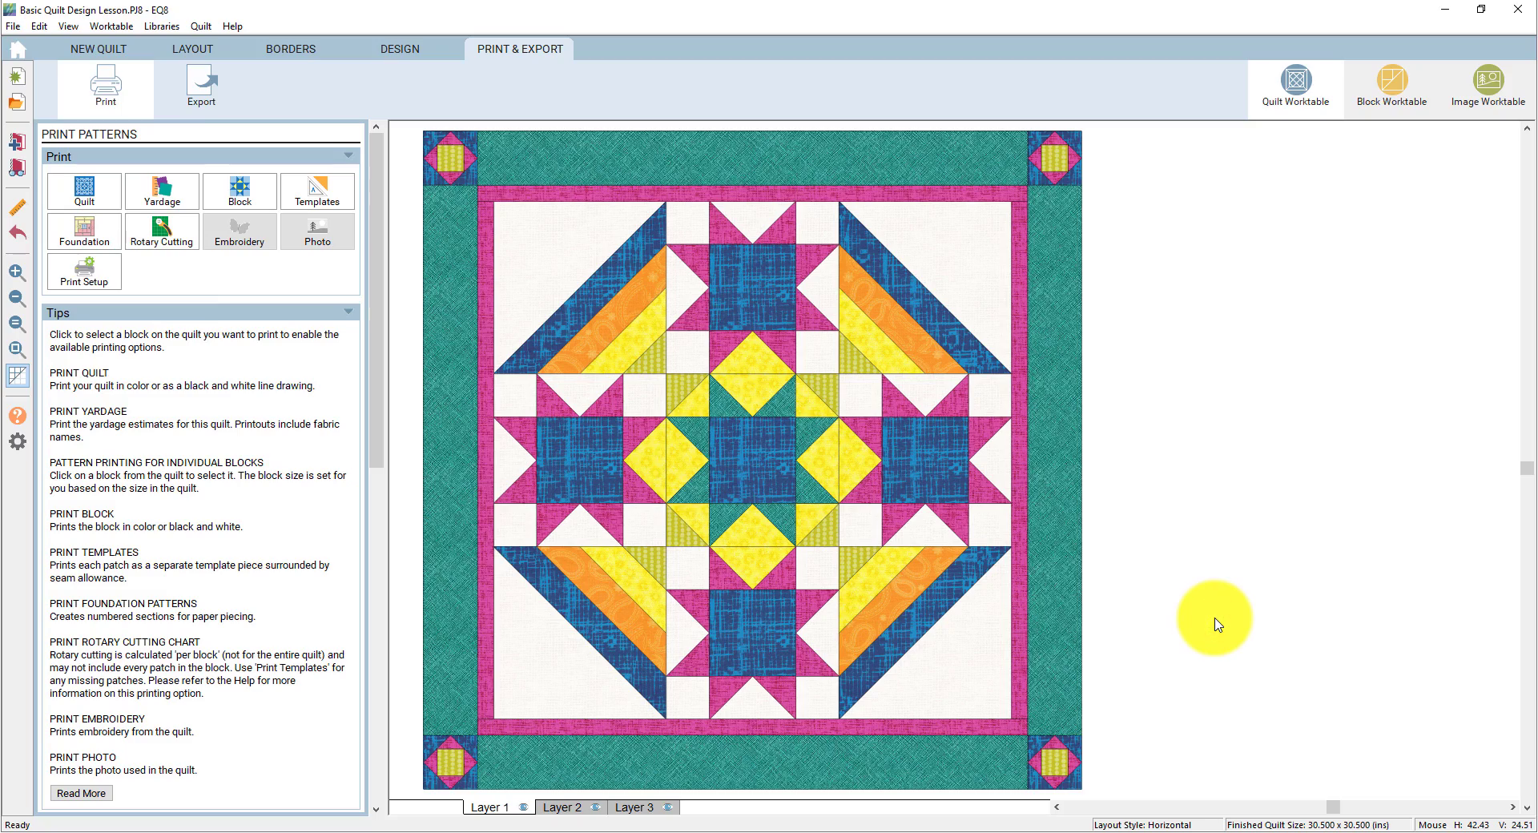